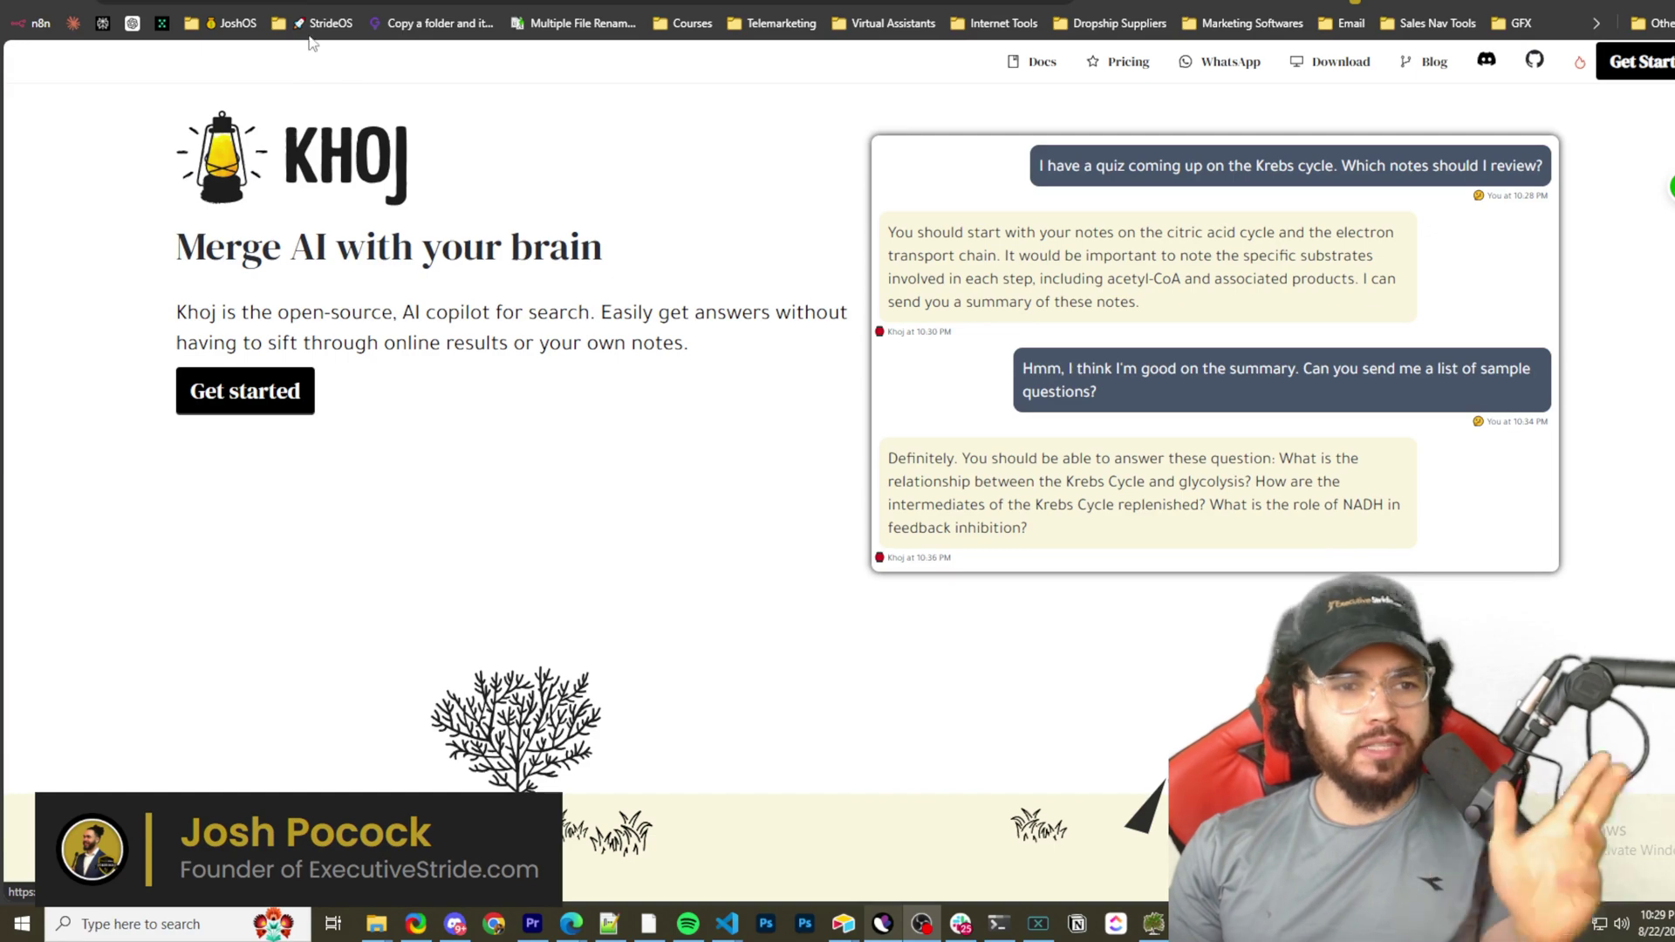
- Look through the Khoj homepage's sections on connecting knowledge, internet search, supported clients, running privately and getting involved
scroll(292, 166, "down", 8)
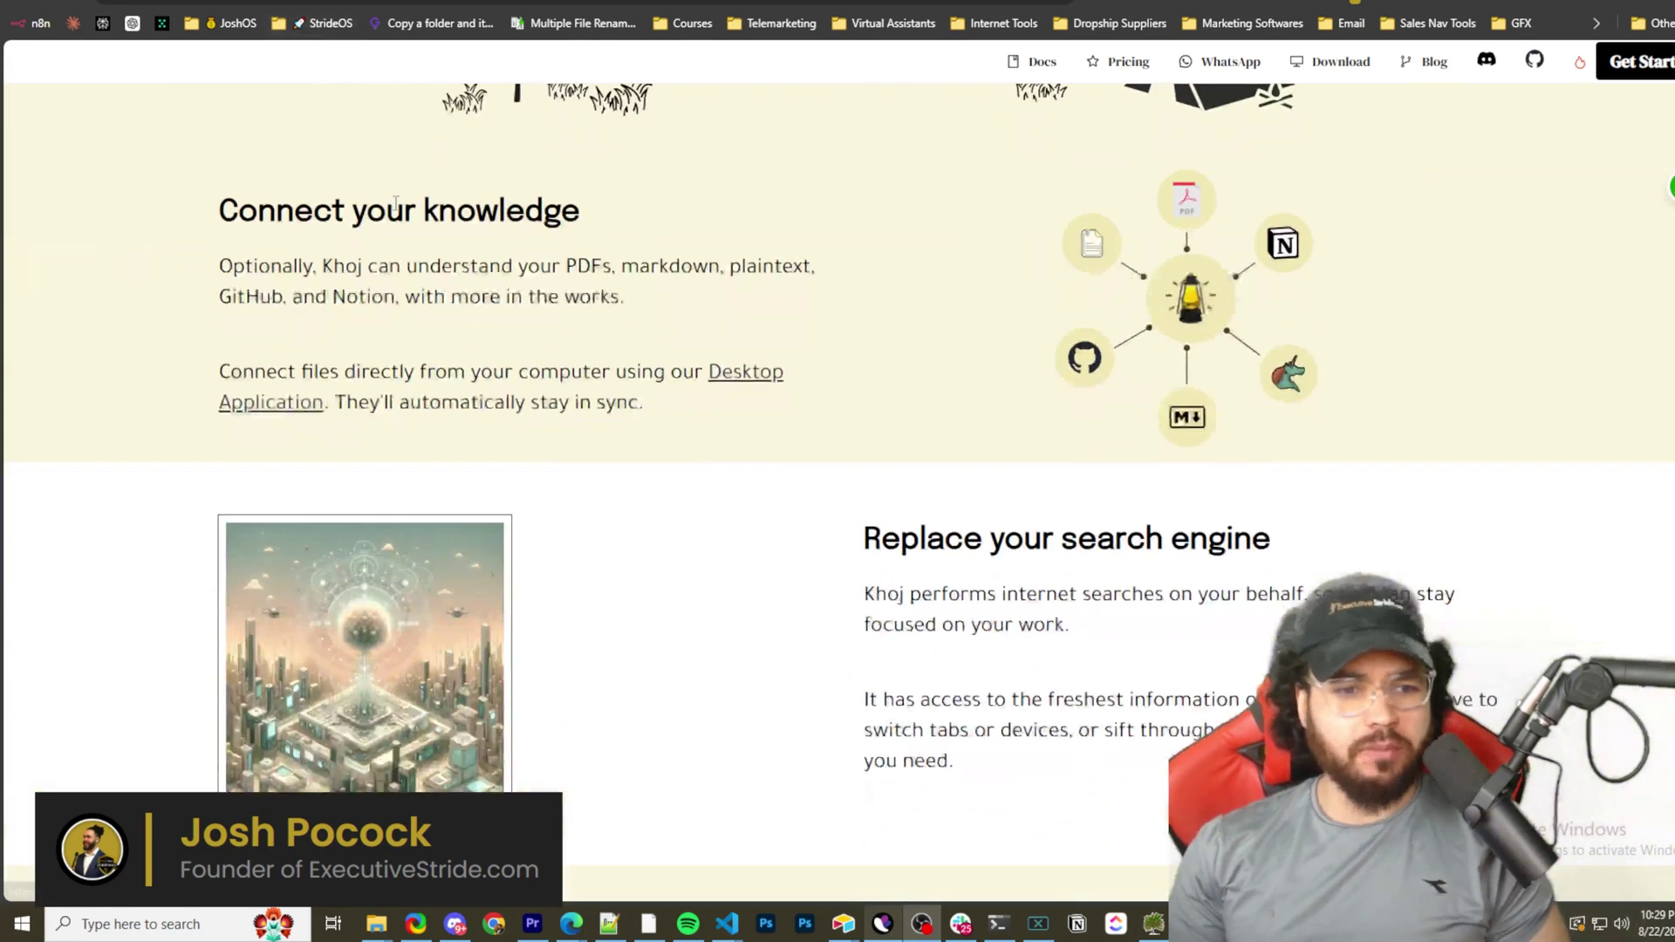
scroll(666, 262, "down", 3)
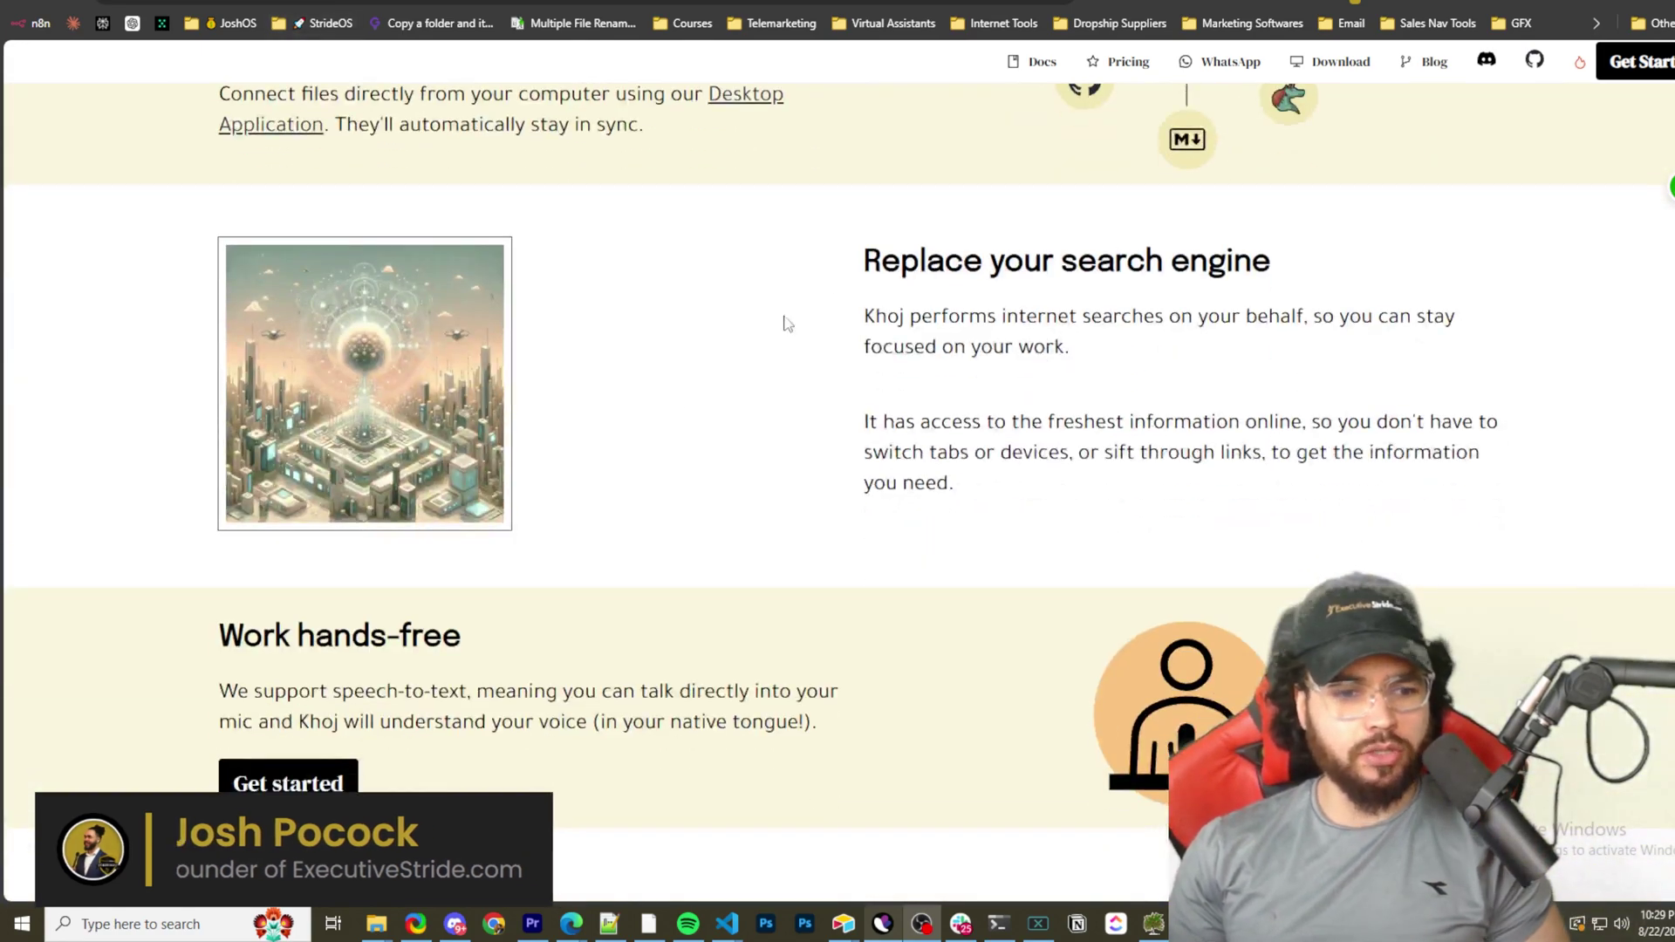
scroll(785, 326, "down", 3)
scroll(485, 415, "down", 6)
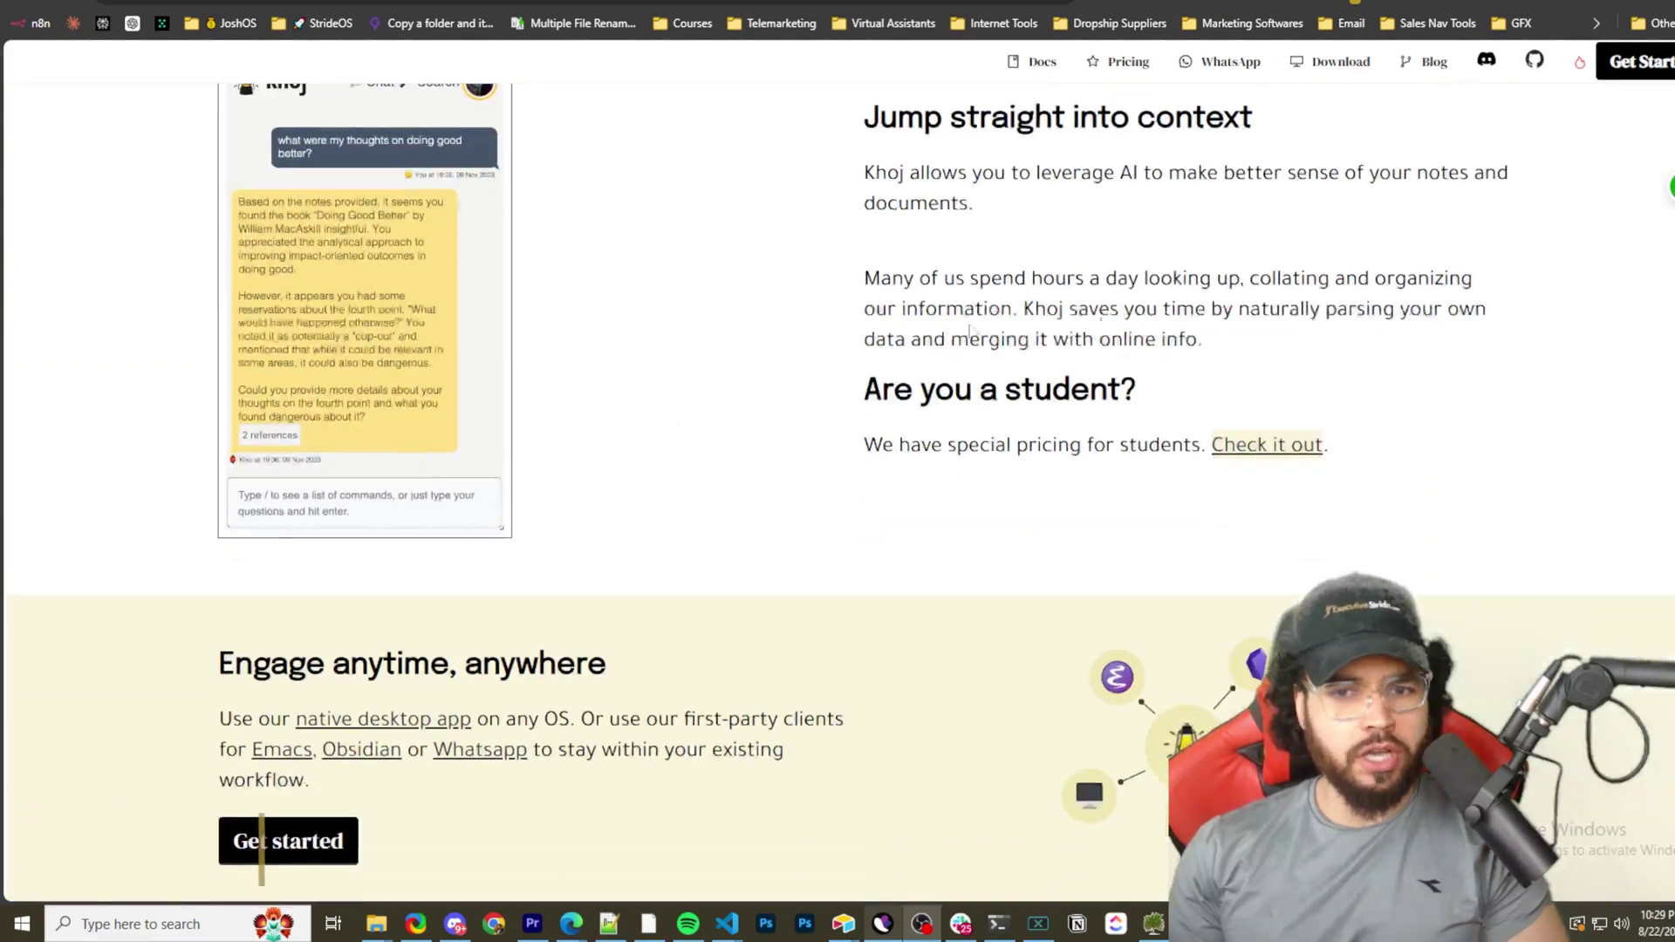
scroll(898, 344, "down", 4)
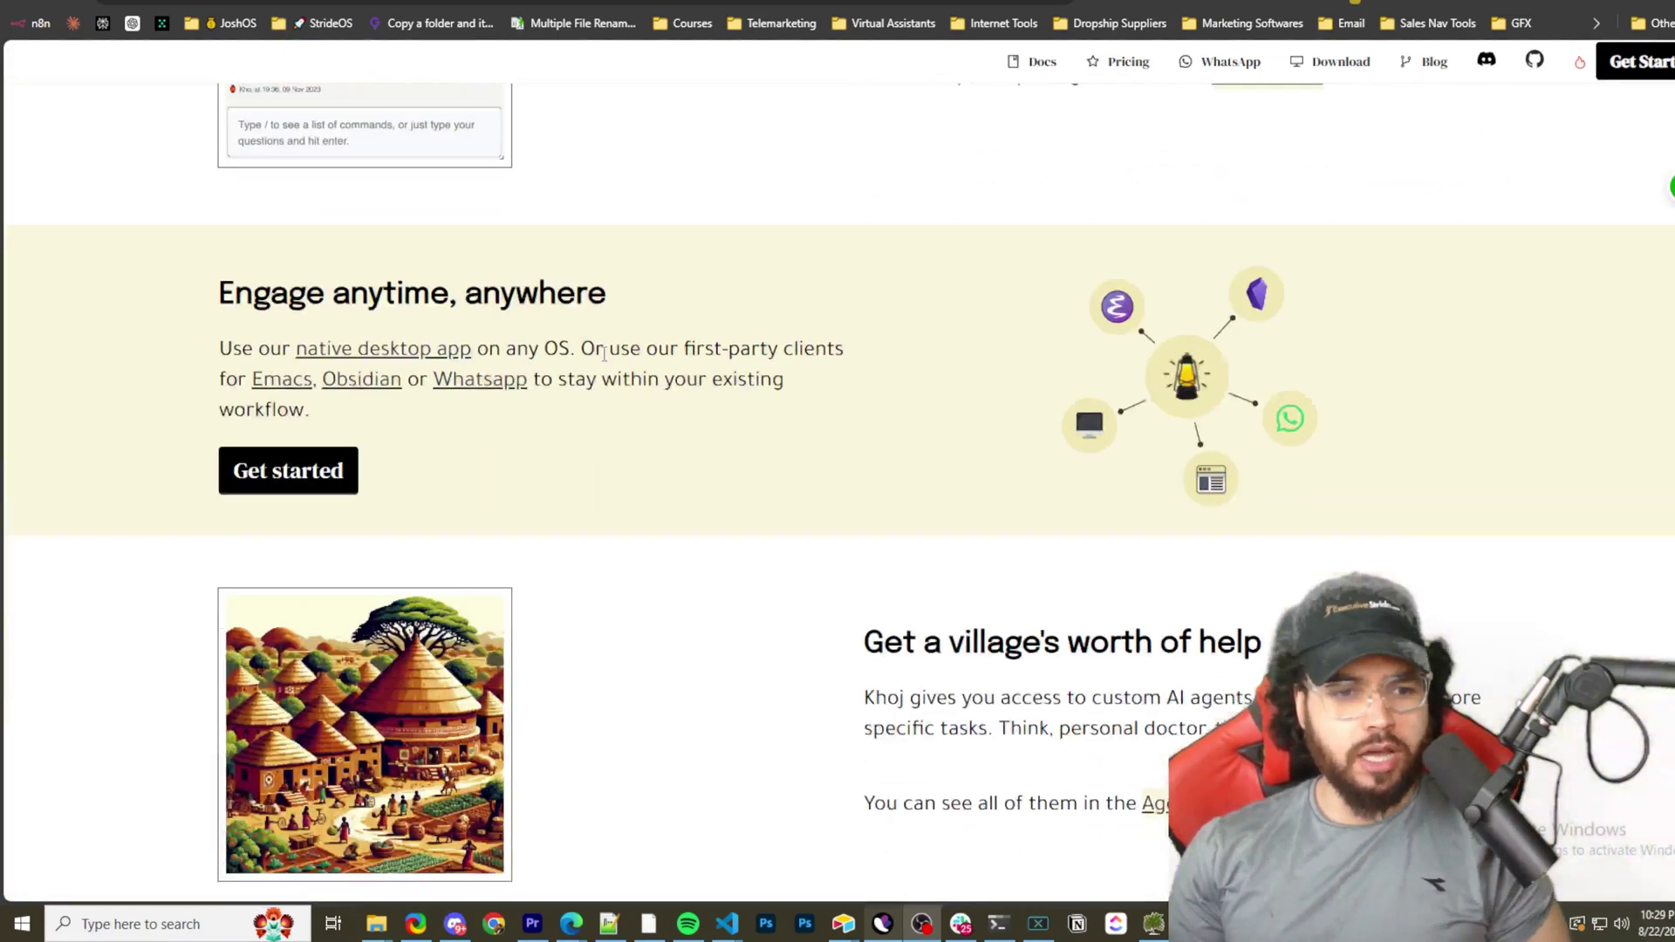
scroll(764, 358, "down", 12)
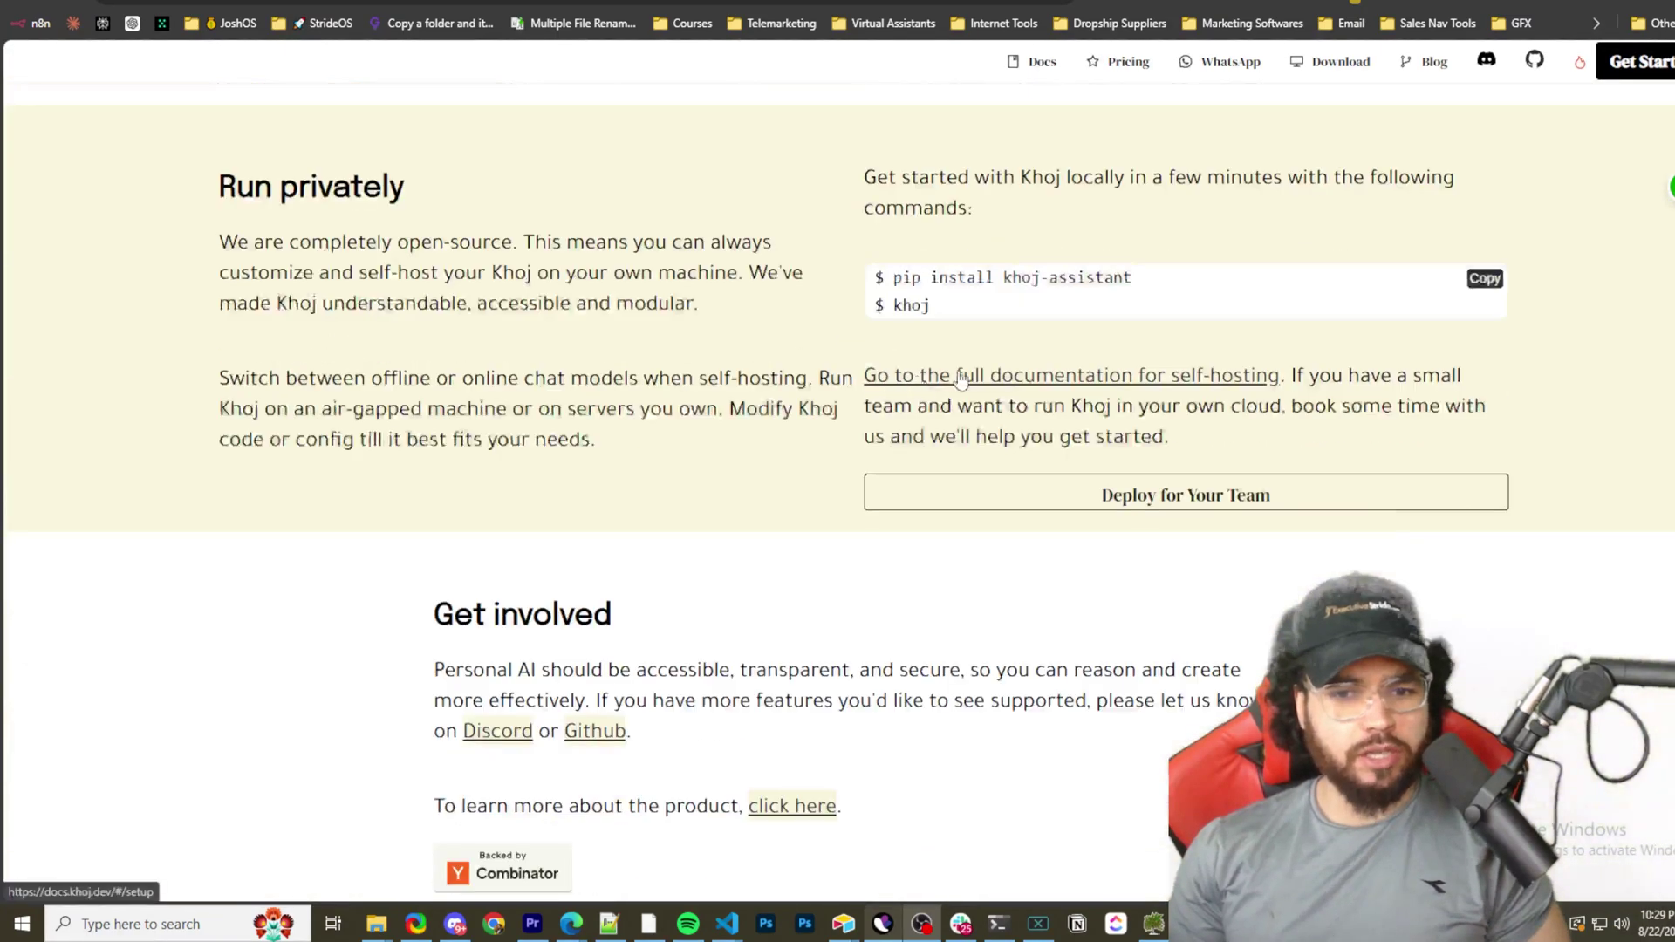
scroll(872, 349, "down", 2)
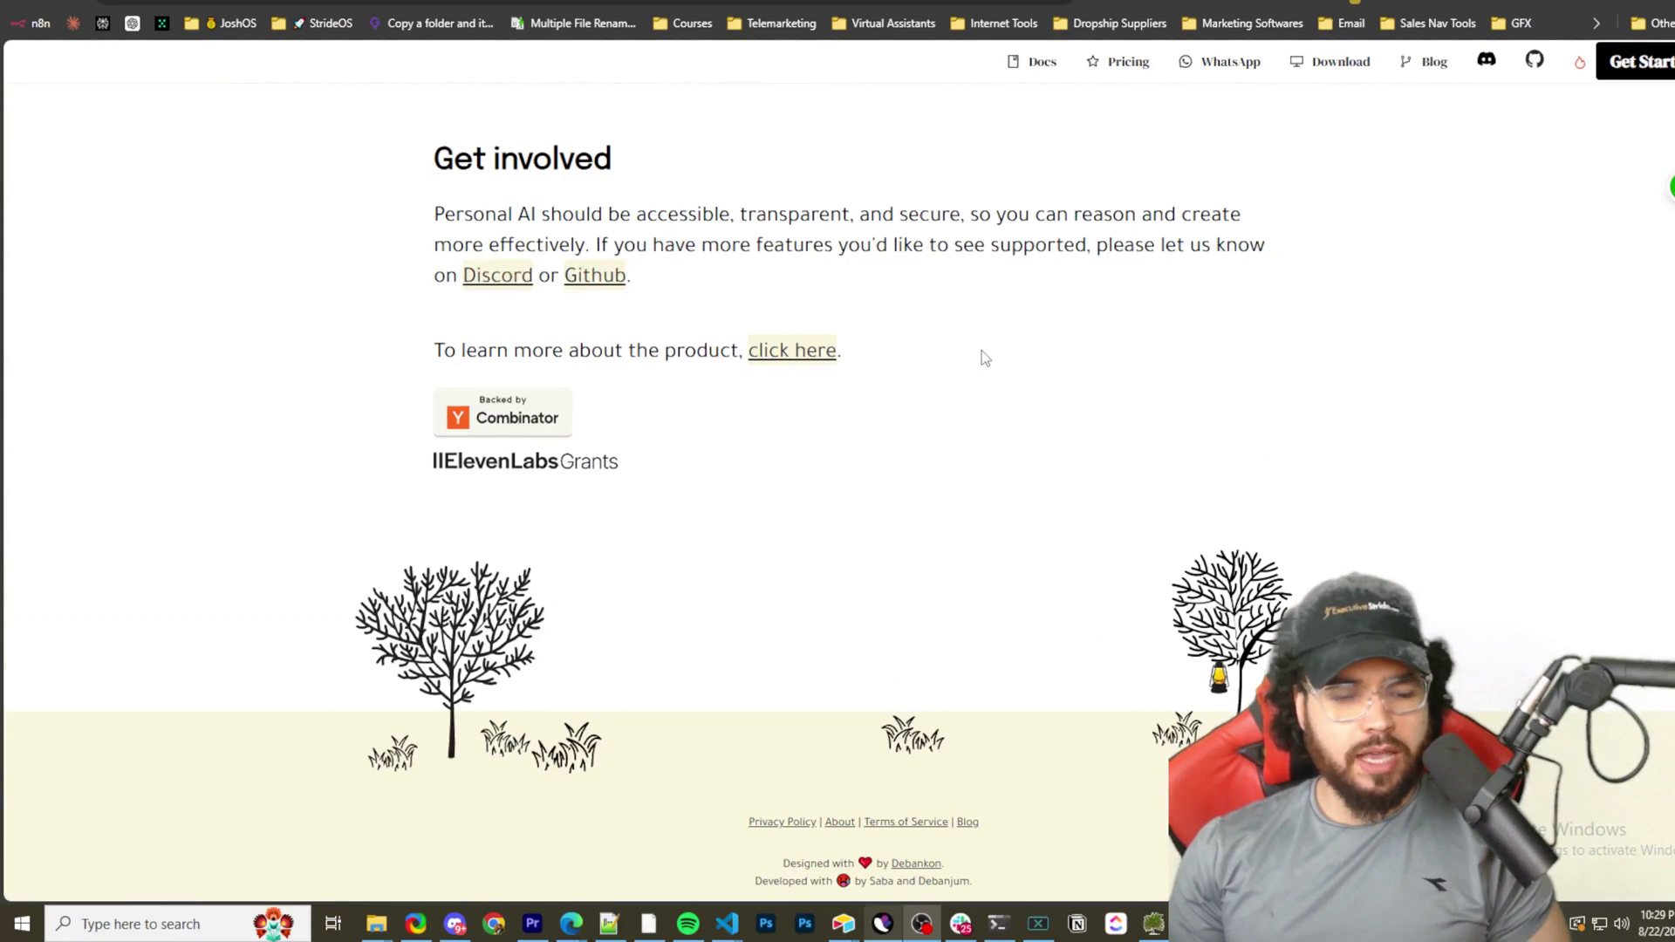
scroll(985, 357, "up", 2)
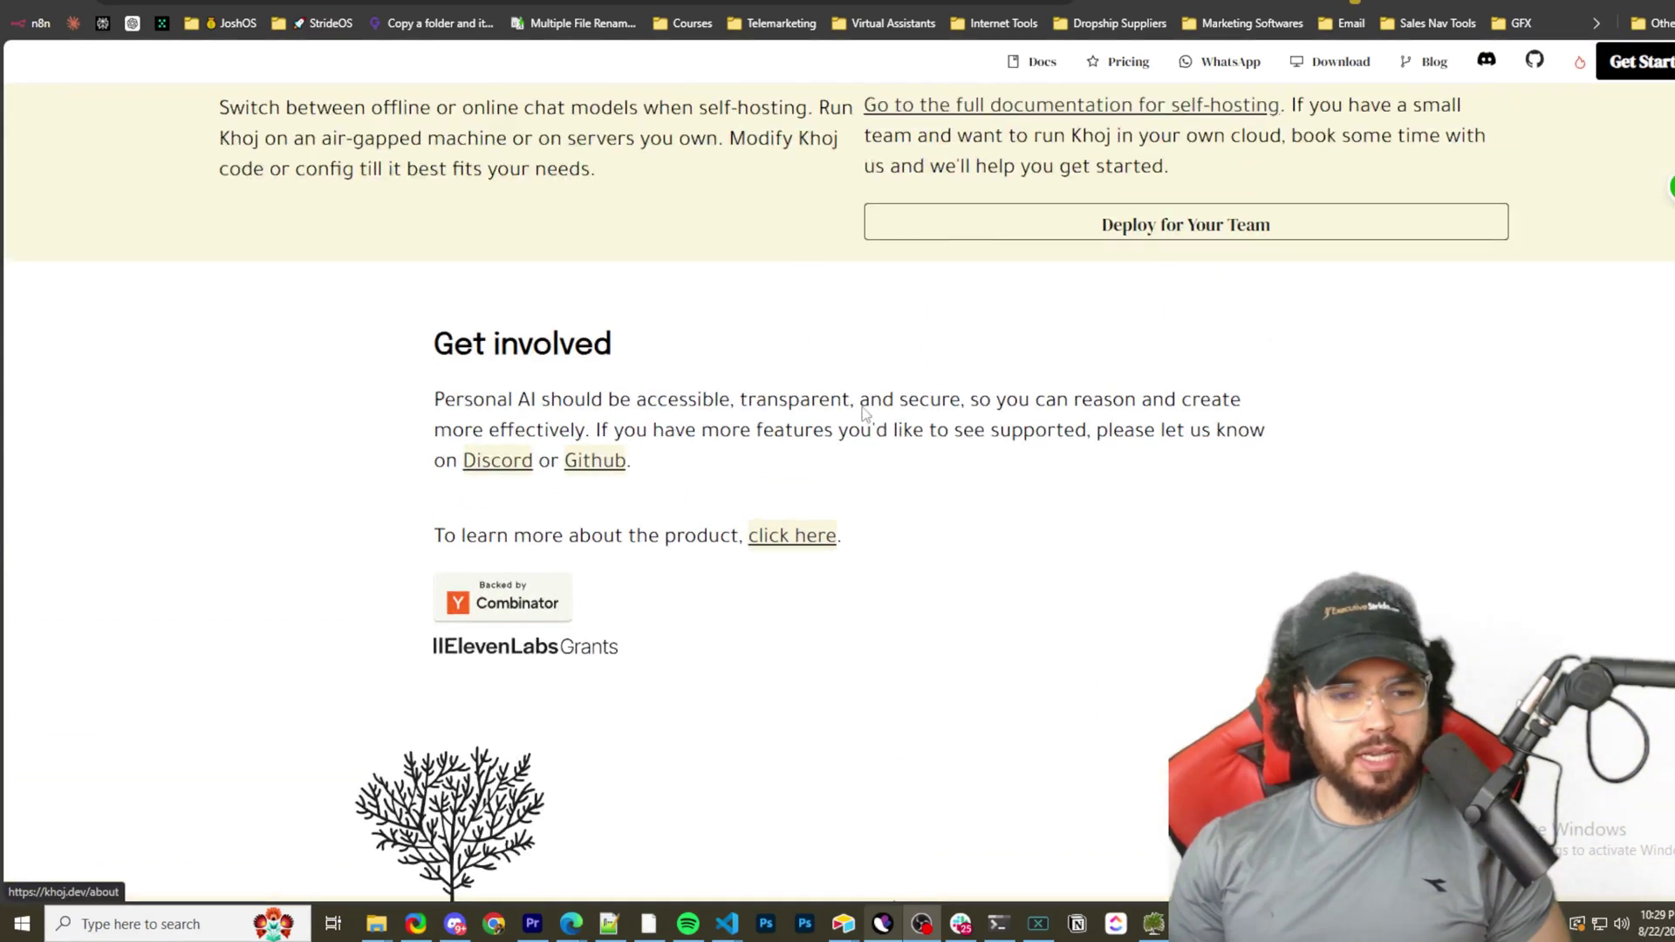
scroll(864, 414, "down", 2)
scroll(628, 423, "up", 1)
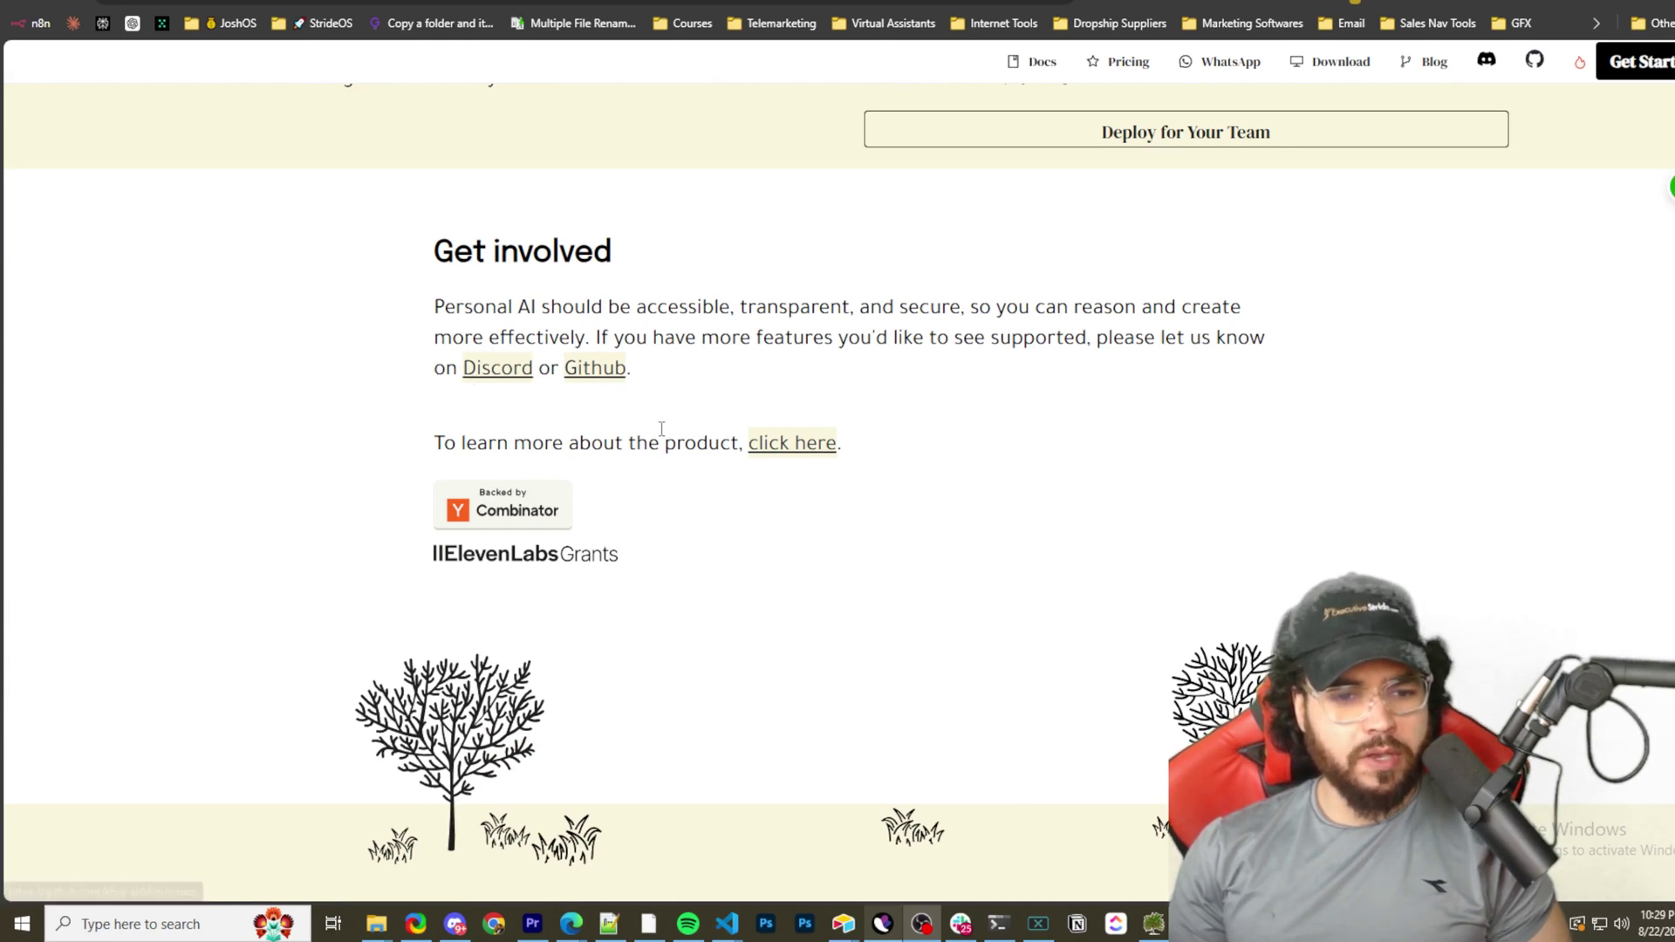
scroll(658, 430, "up", 1)
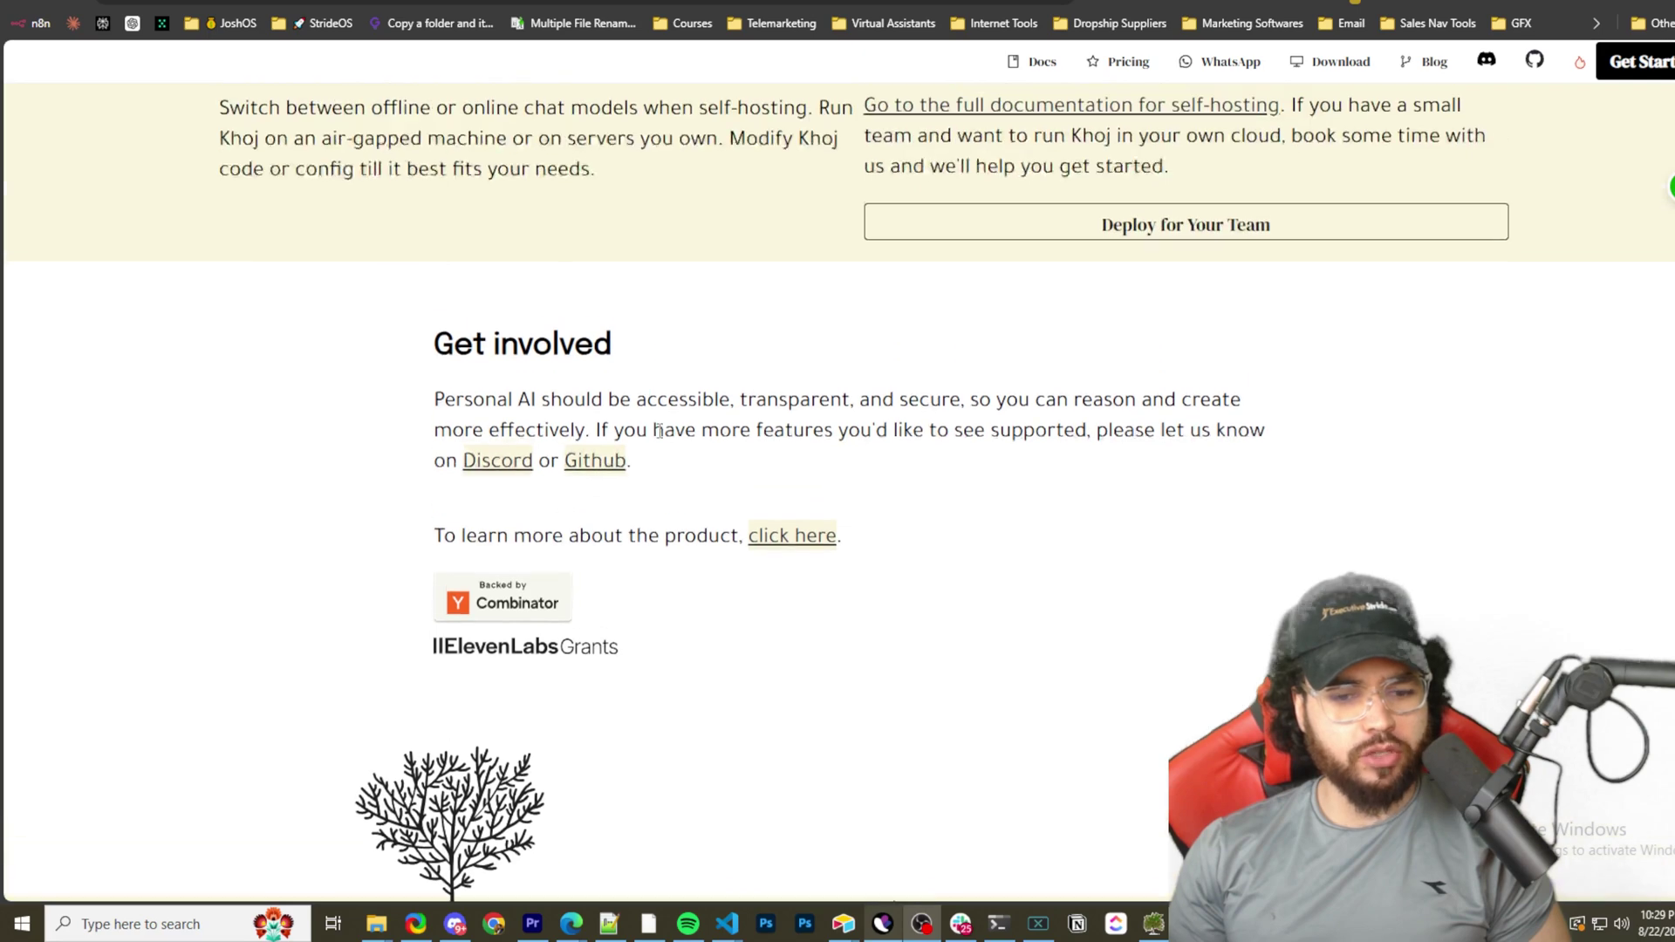
scroll(689, 450, "down", 1)
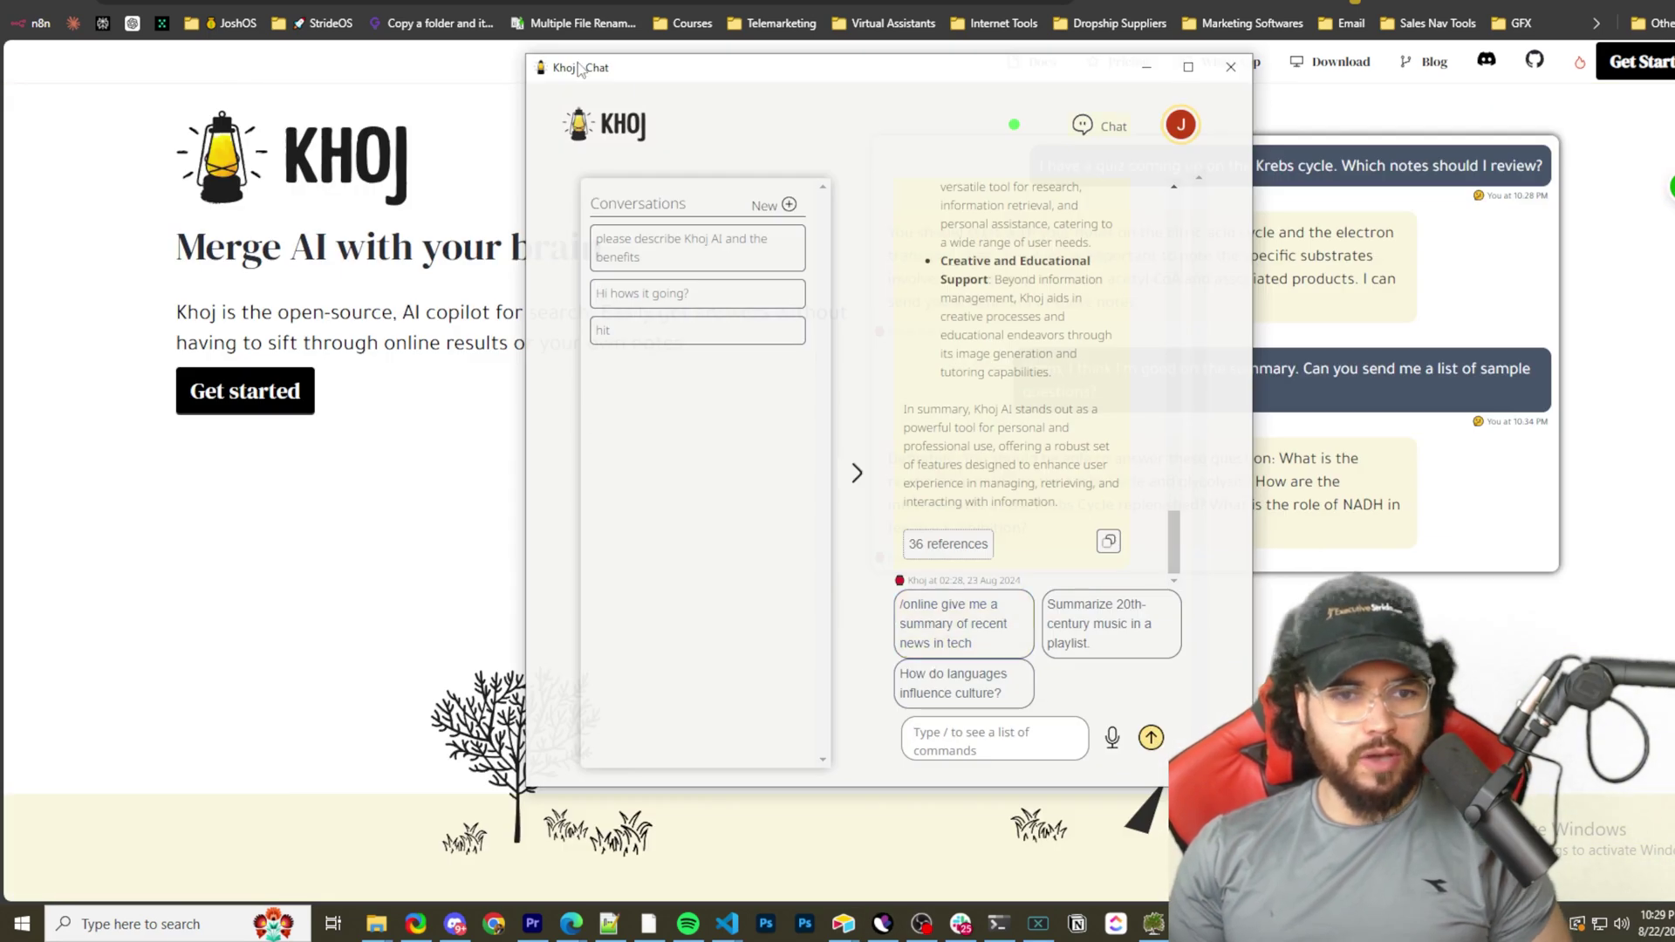
- Send the message "hey hows it going?" in the Khoj desktop chat and look through the conversation
type("he")
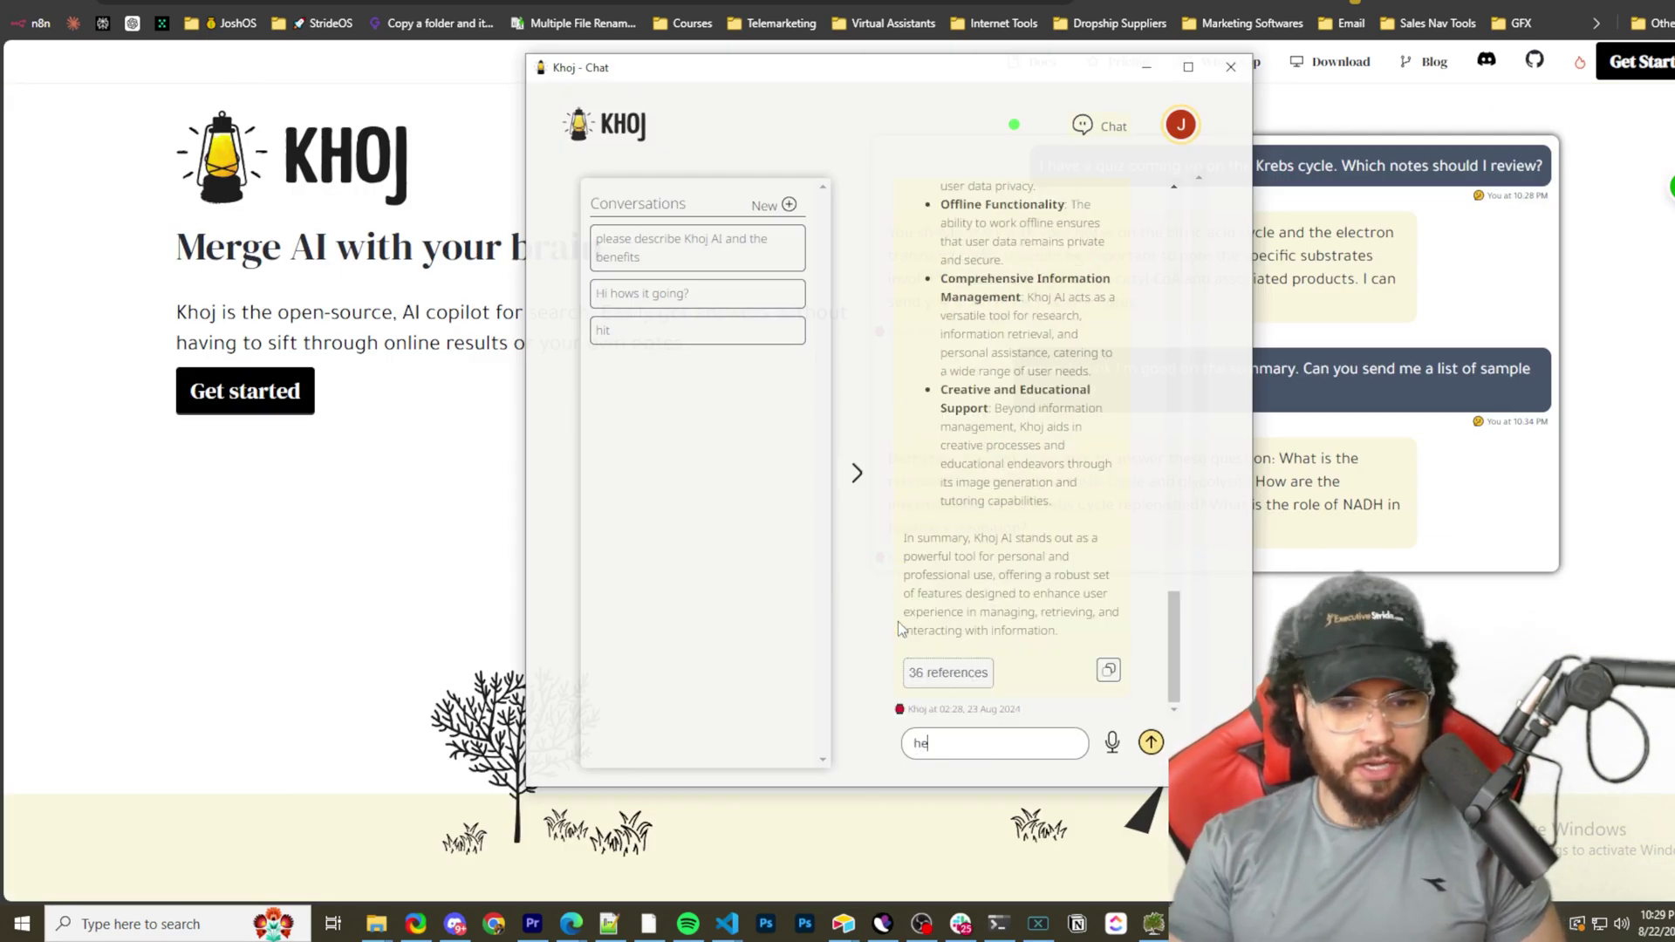
type("y hows it ")
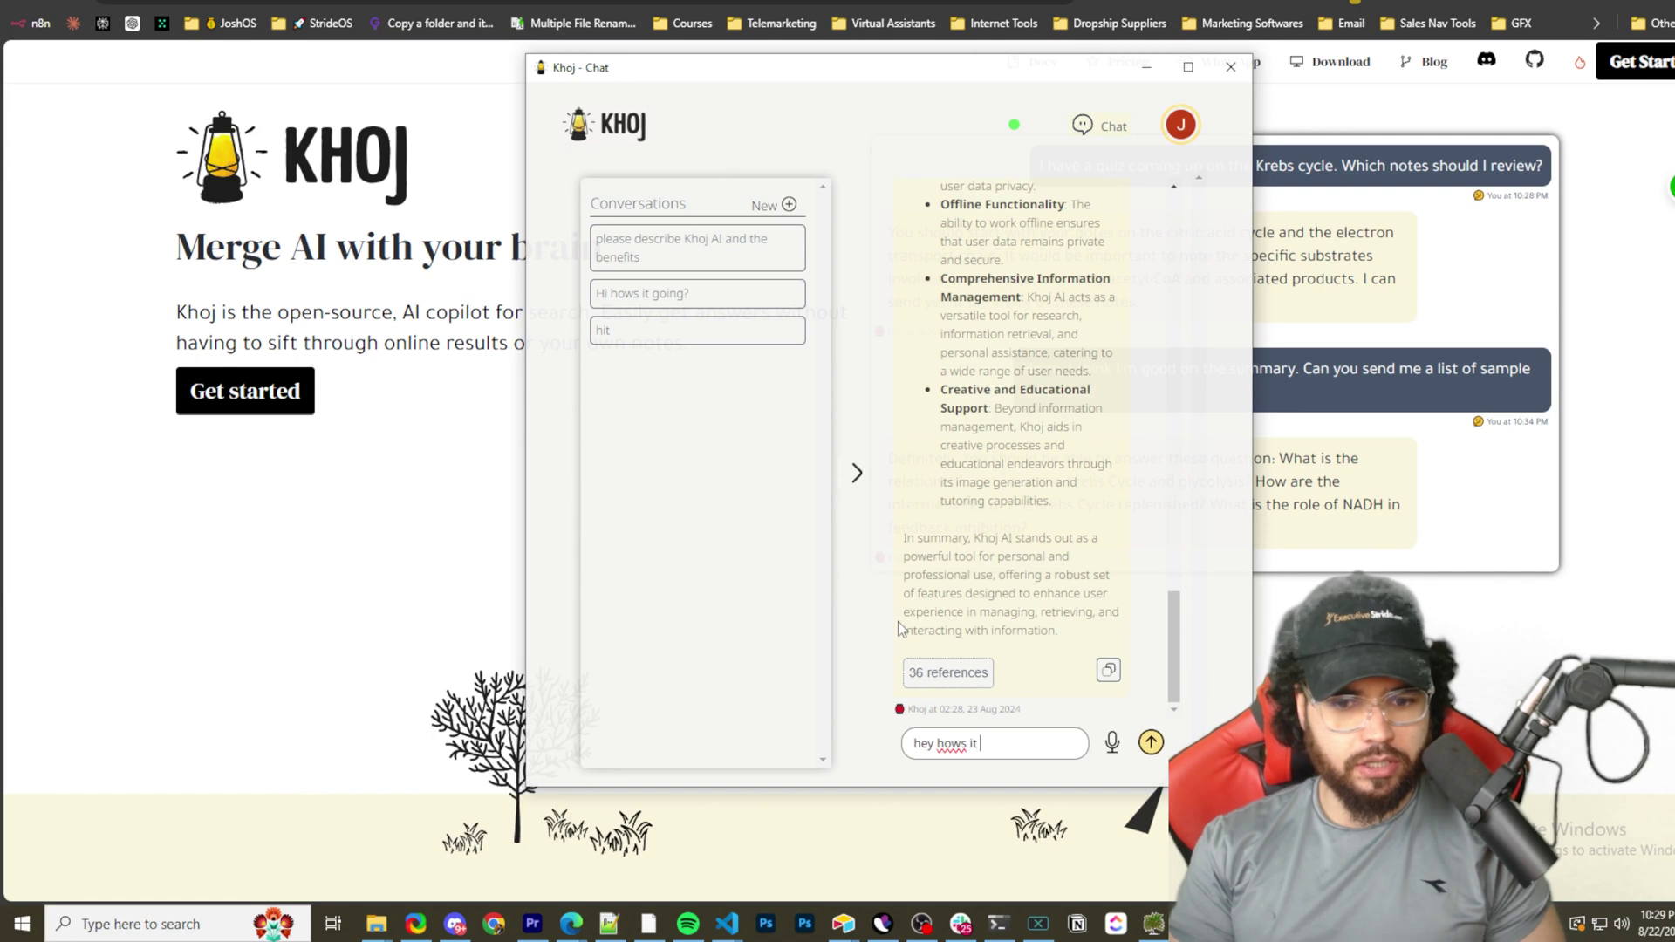
type("going?")
key("Return")
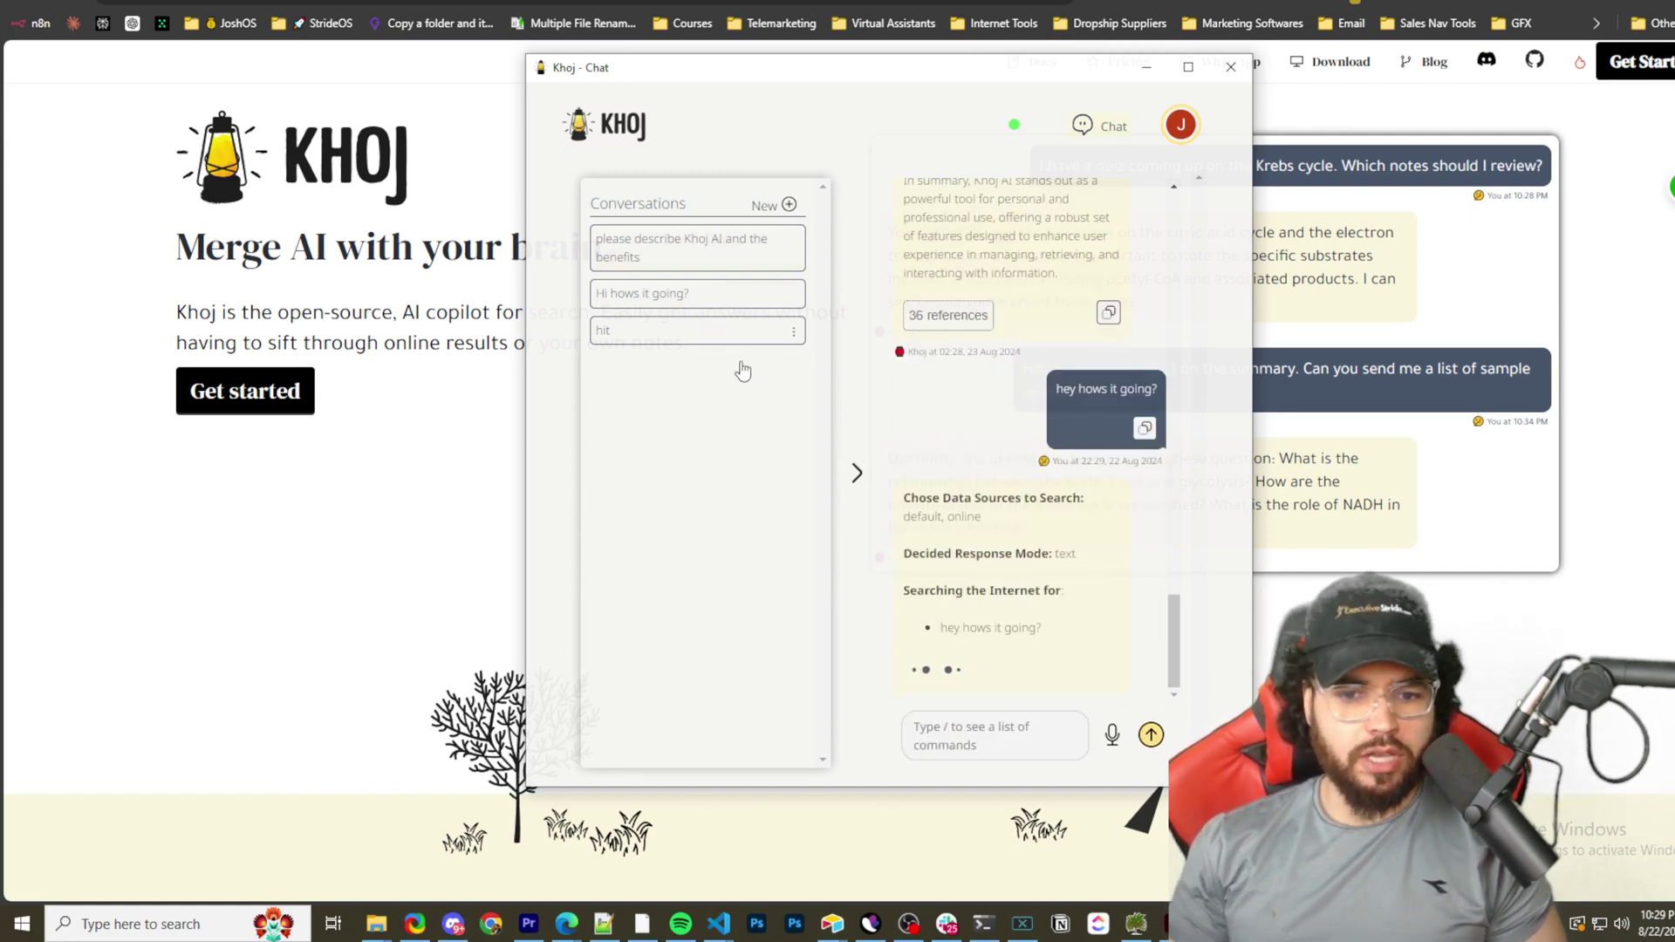
scroll(1042, 476, "up", 5)
scroll(1042, 475, "up", 3)
scroll(1003, 436, "down", 4)
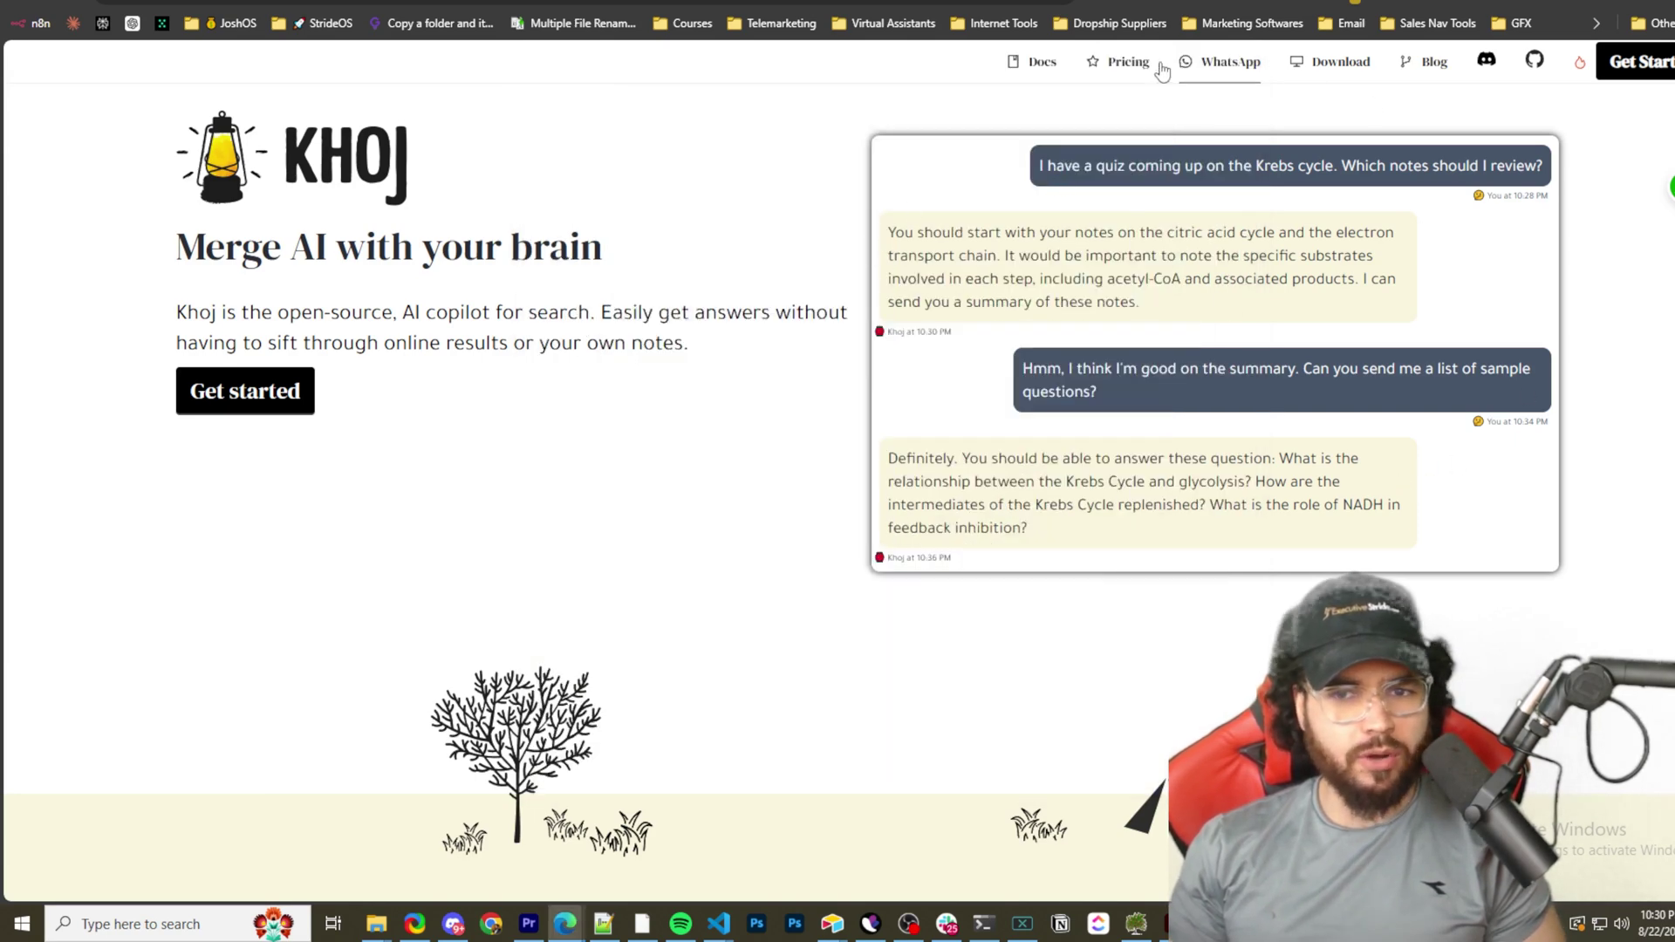
- Open Khoj's pricing page and compare what the Human, Explorer and Futurist plans include
left_click(1055, 108)
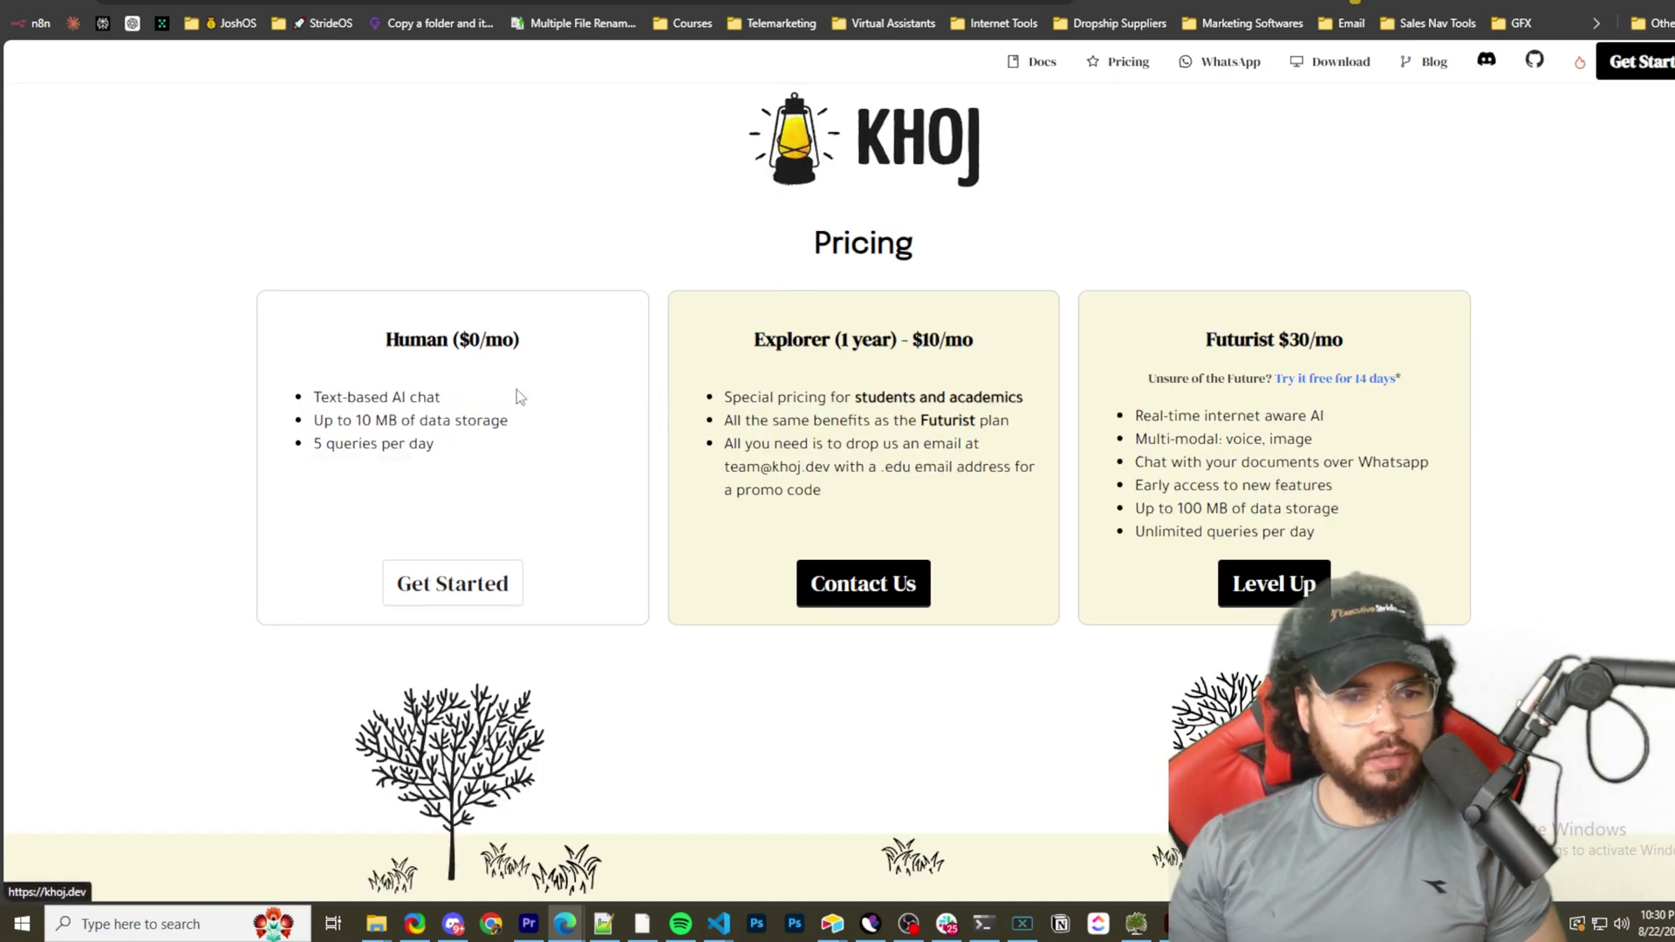
left_click_drag(330, 389, 440, 448)
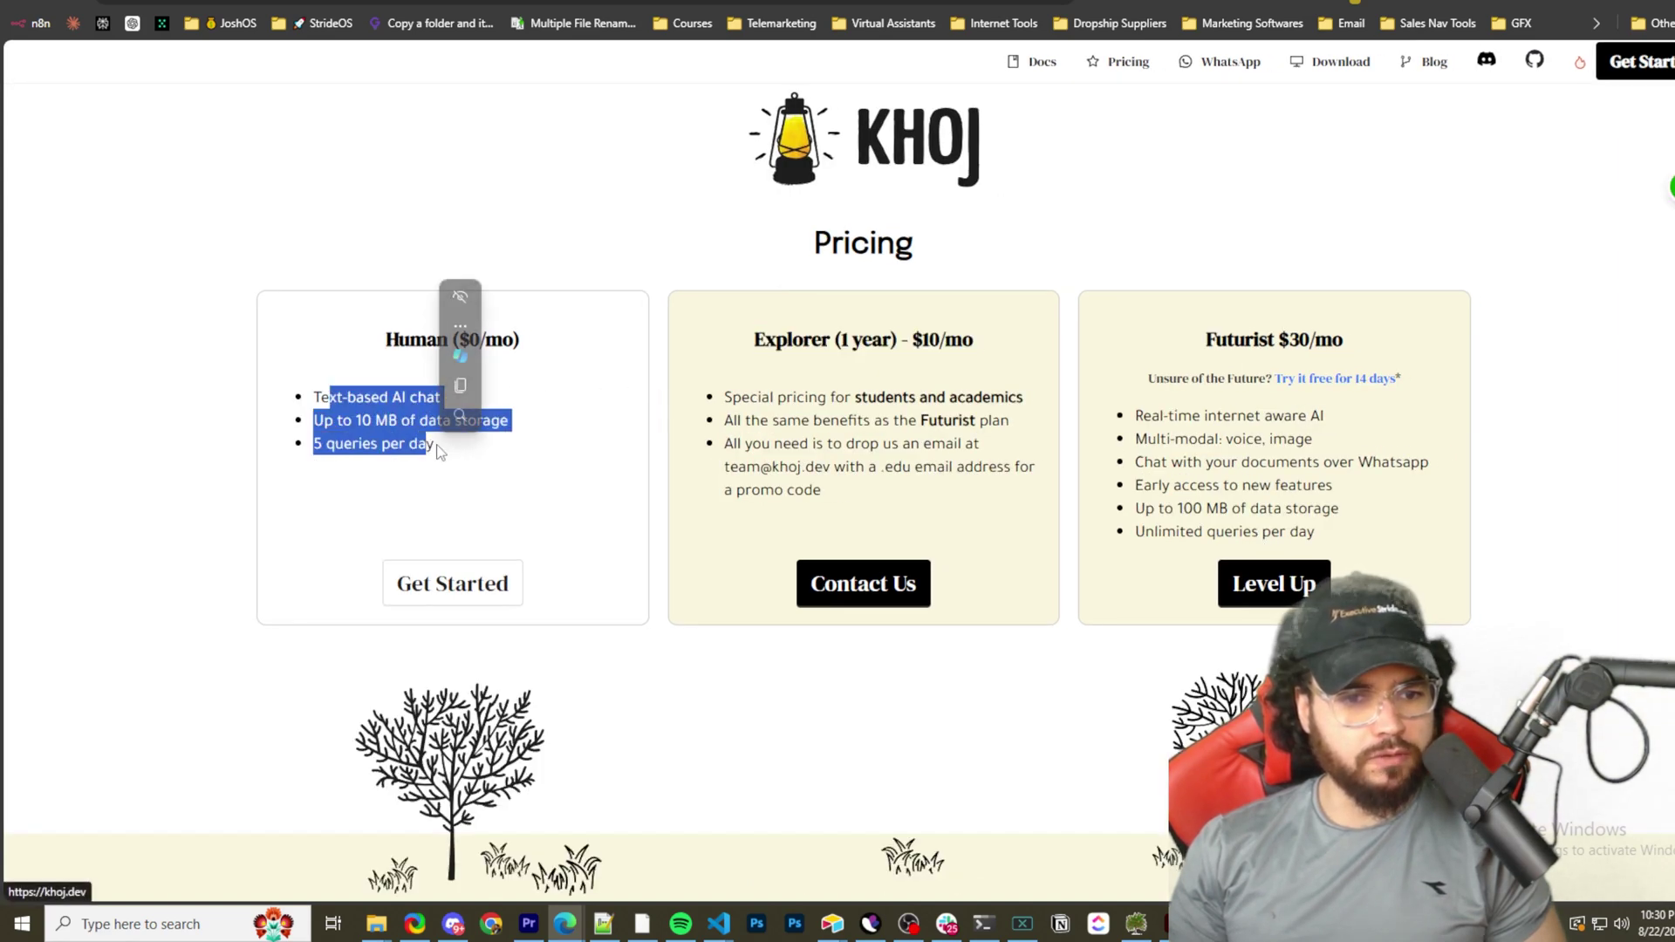
left_click(441, 451)
left_click_drag(813, 364, 1373, 504)
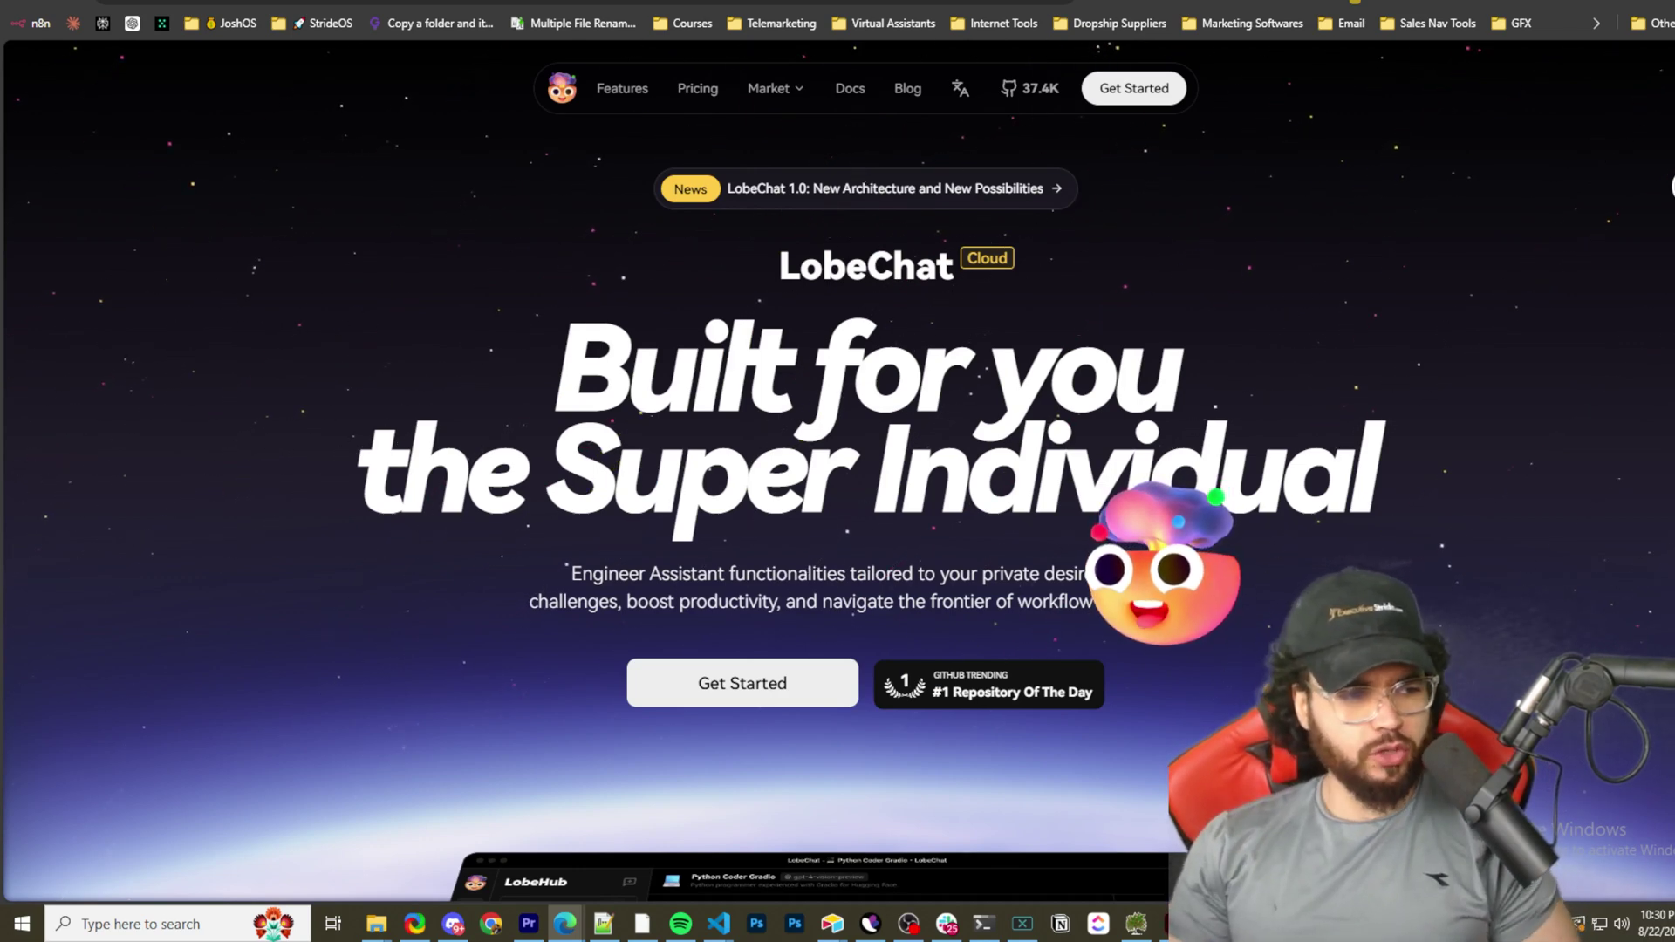
- Switch to the khoj-ai/khoj GitHub repository and look through its files, README demo, self-host section and contributors
key("alt+Tab")
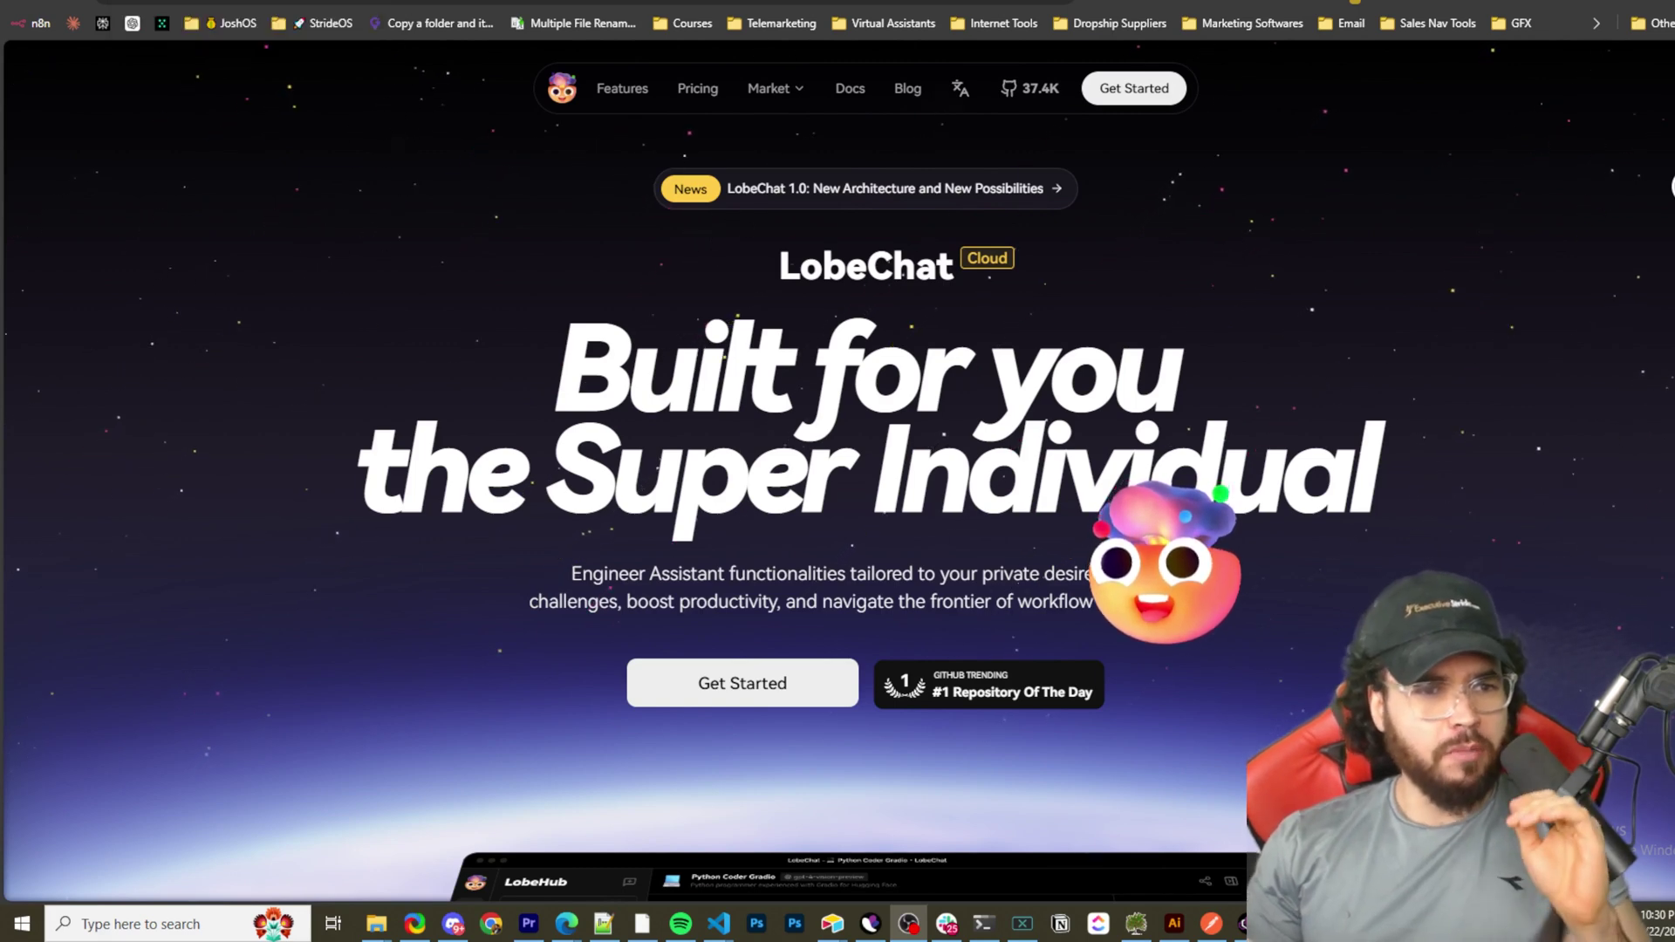
key("ctrl+Tab")
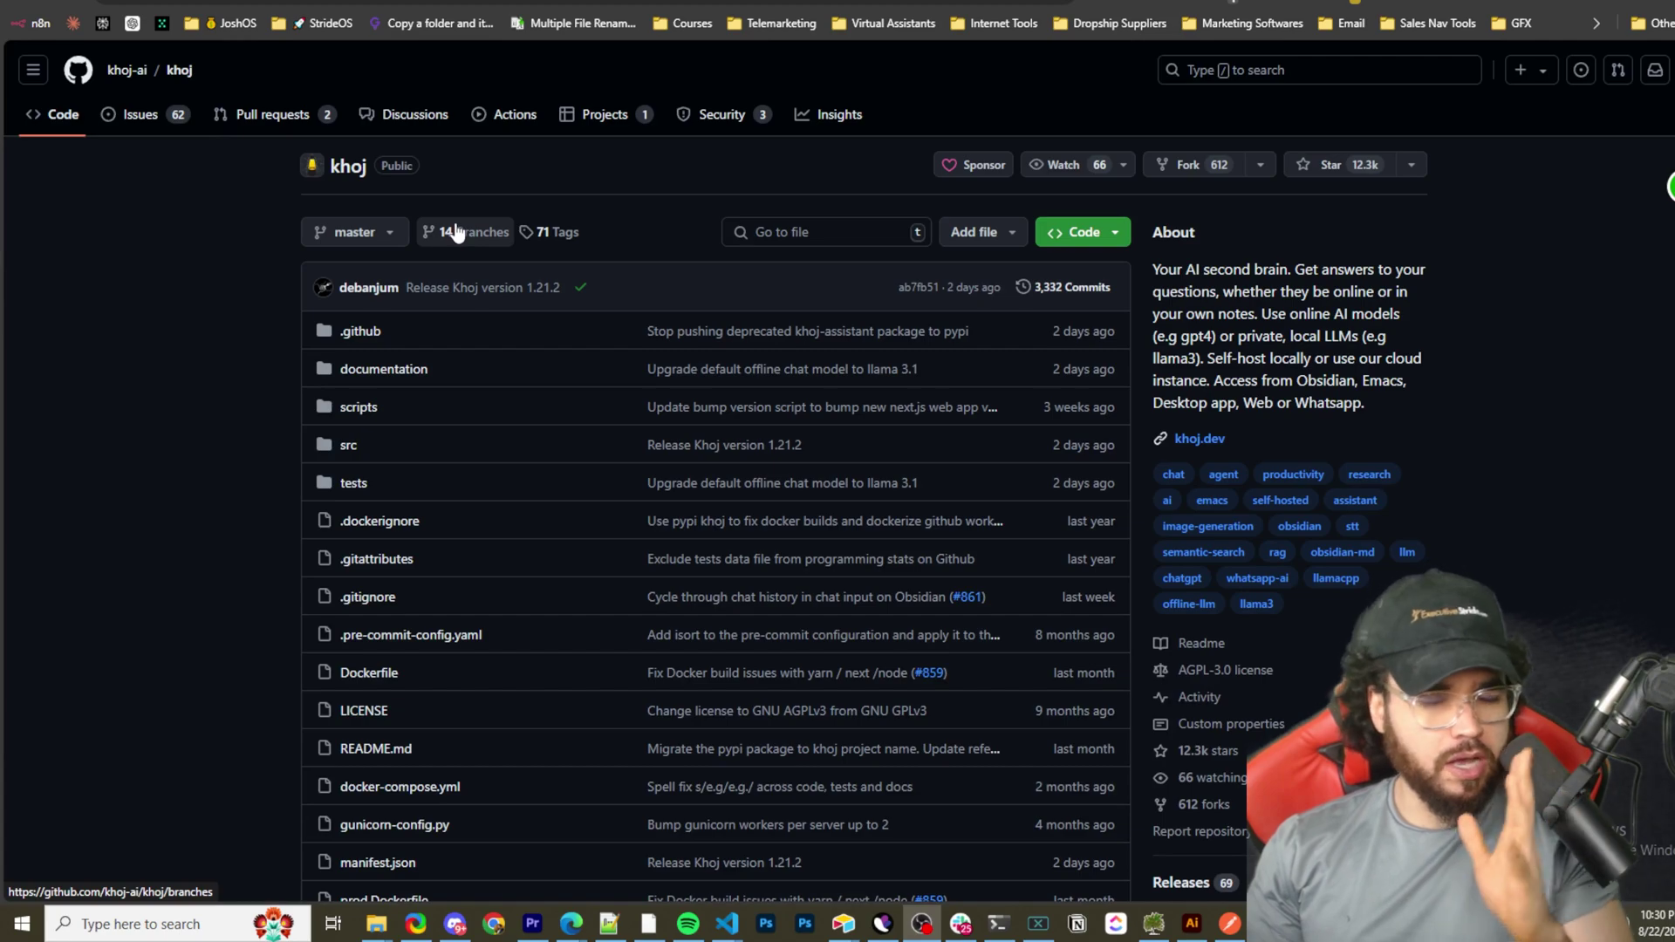
scroll(454, 231, "down", 10)
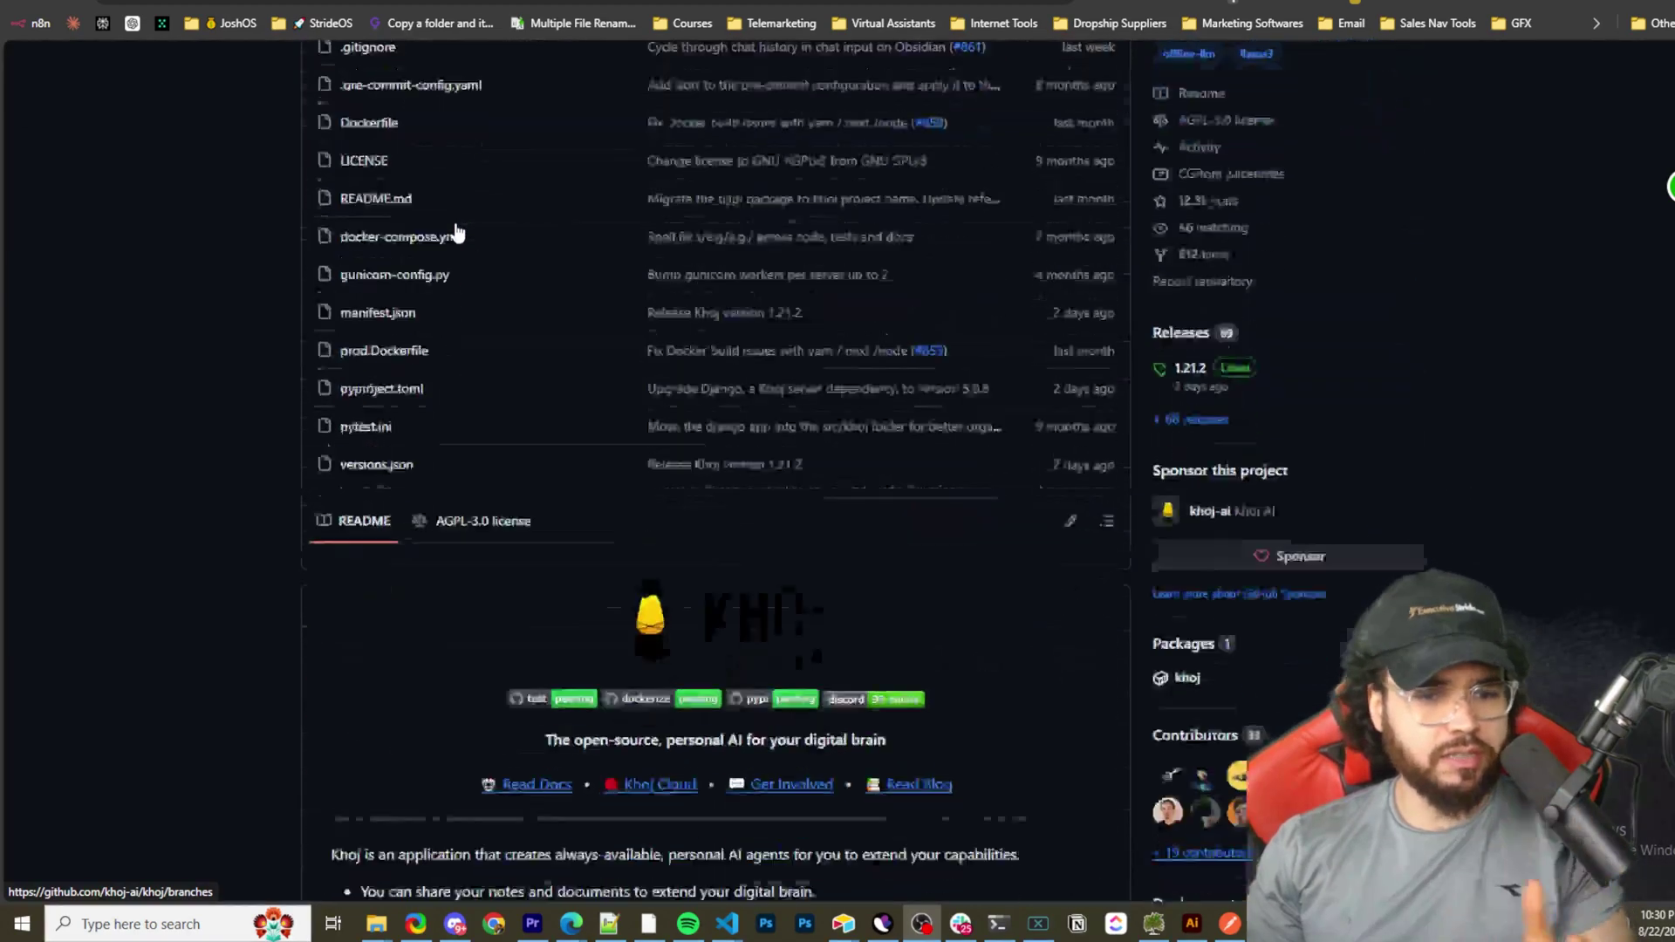
scroll(455, 232, "down", 8)
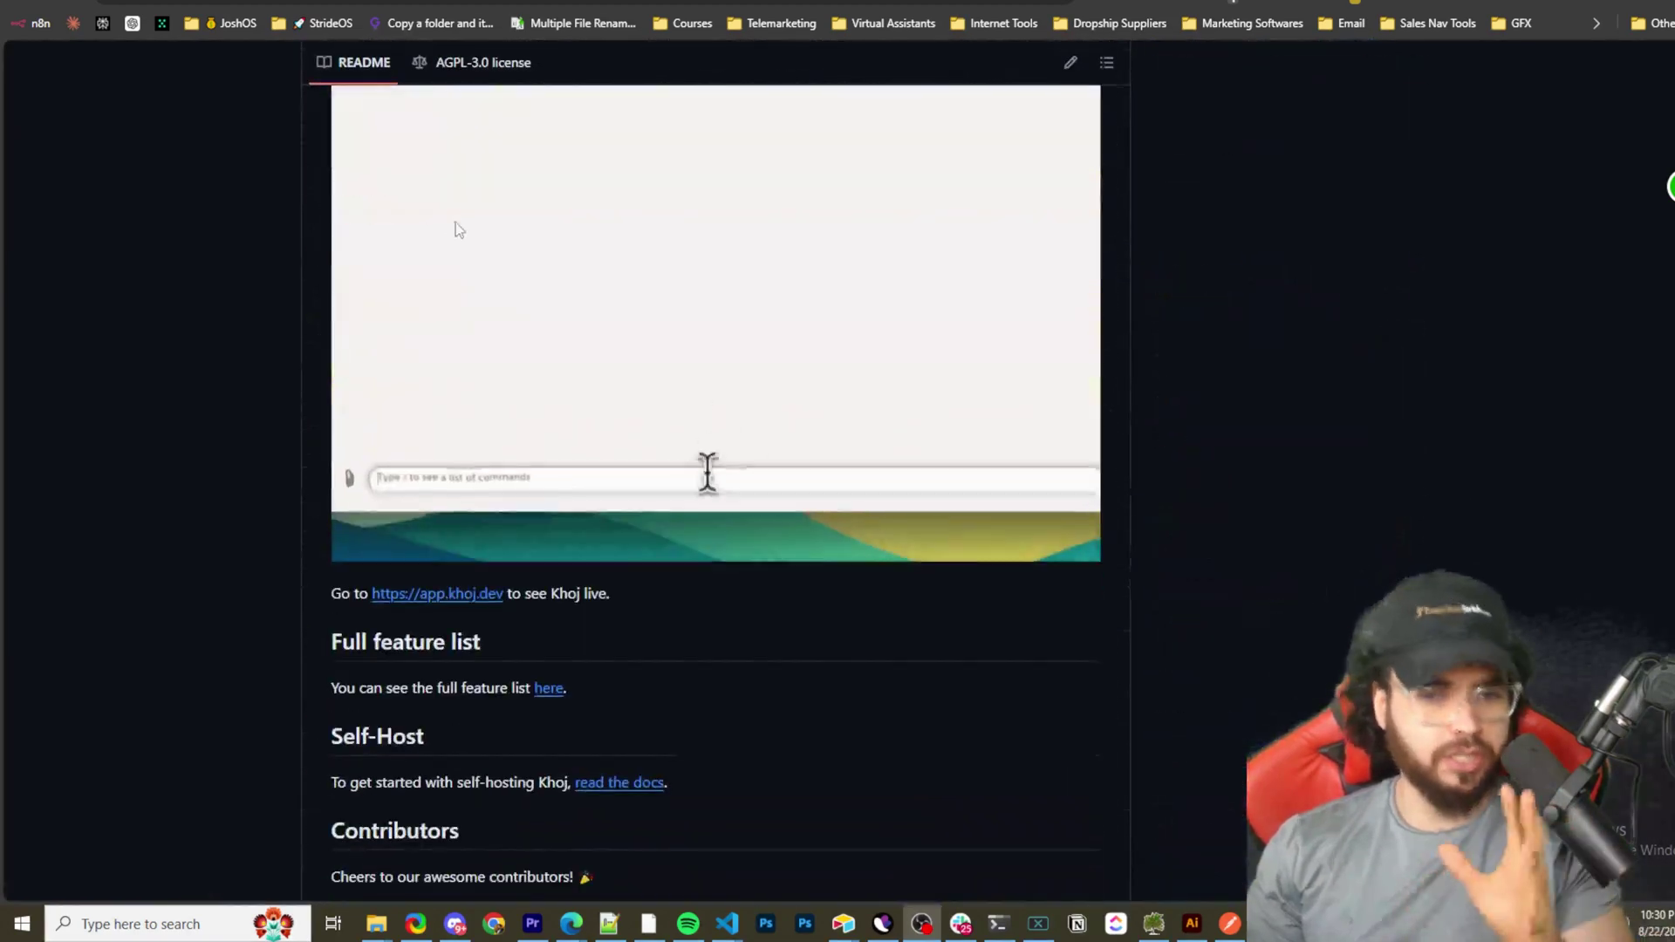
scroll(463, 261, "up", 5)
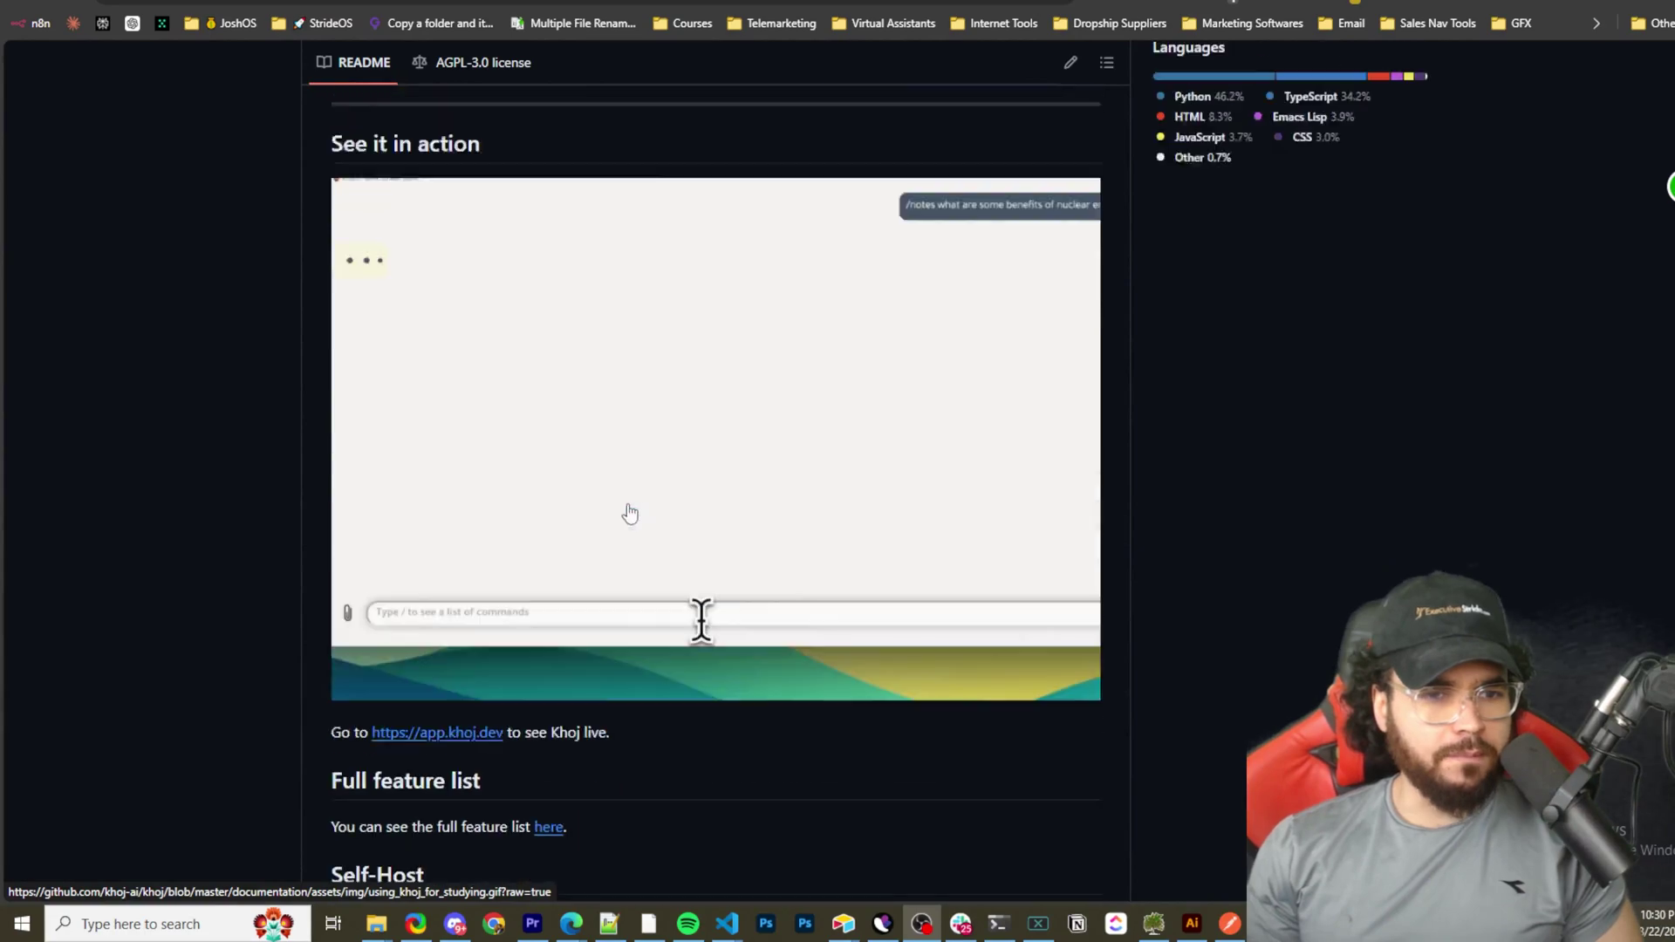
scroll(385, 465, "down", 6)
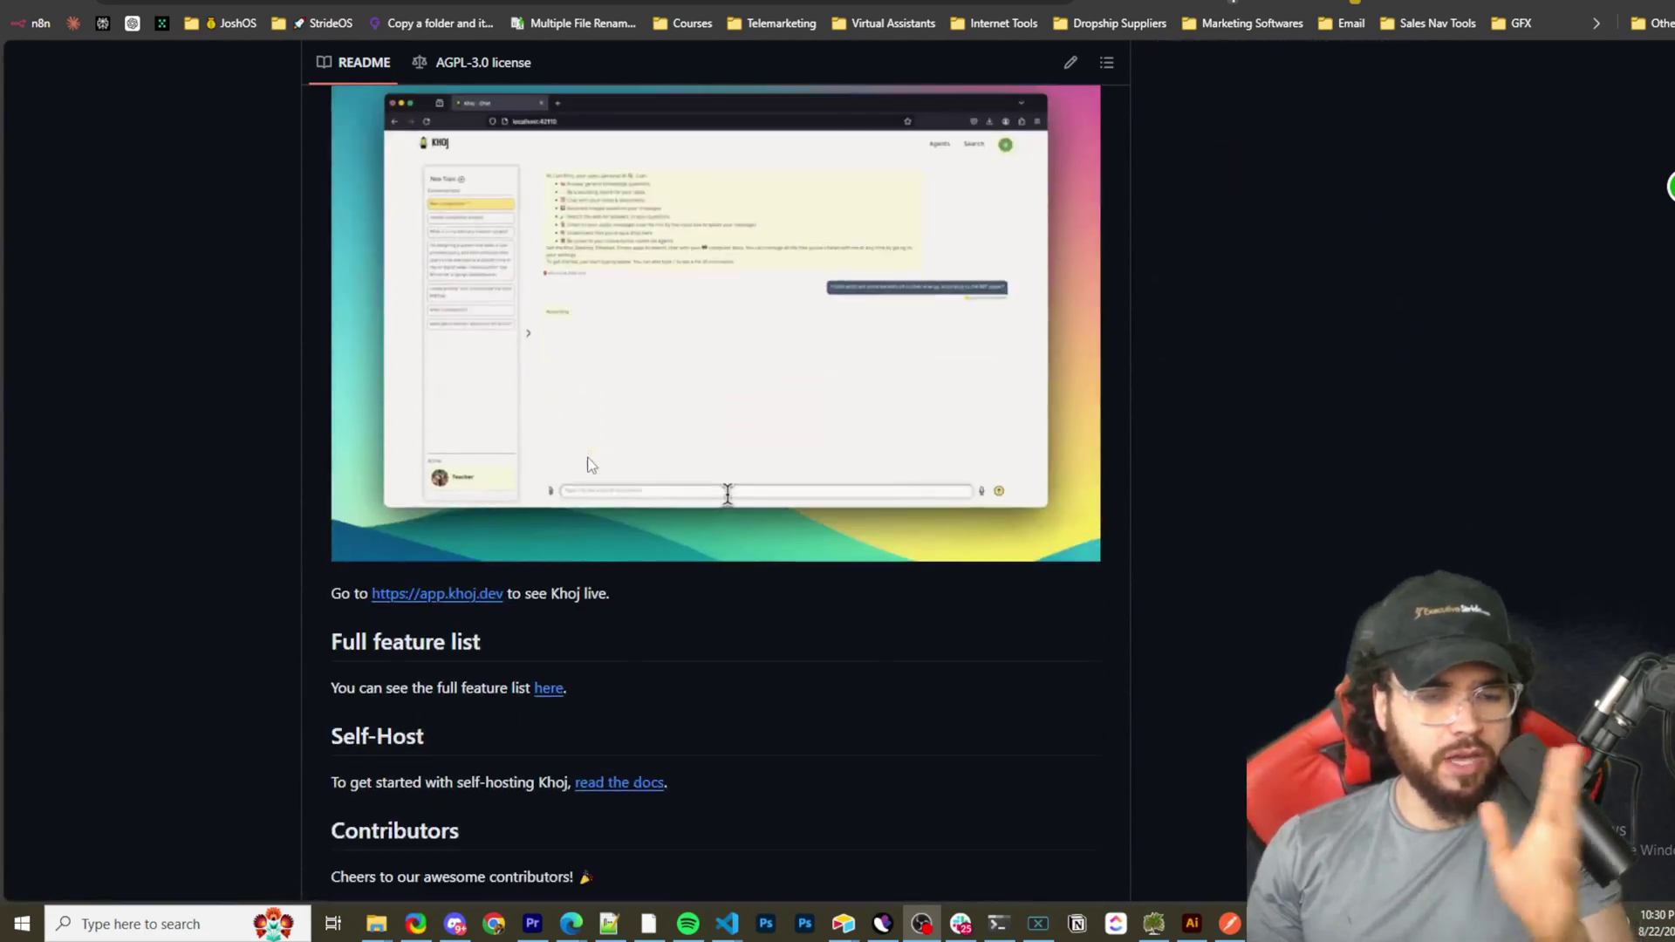
scroll(588, 462, "down", 3)
scroll(564, 460, "up", 2)
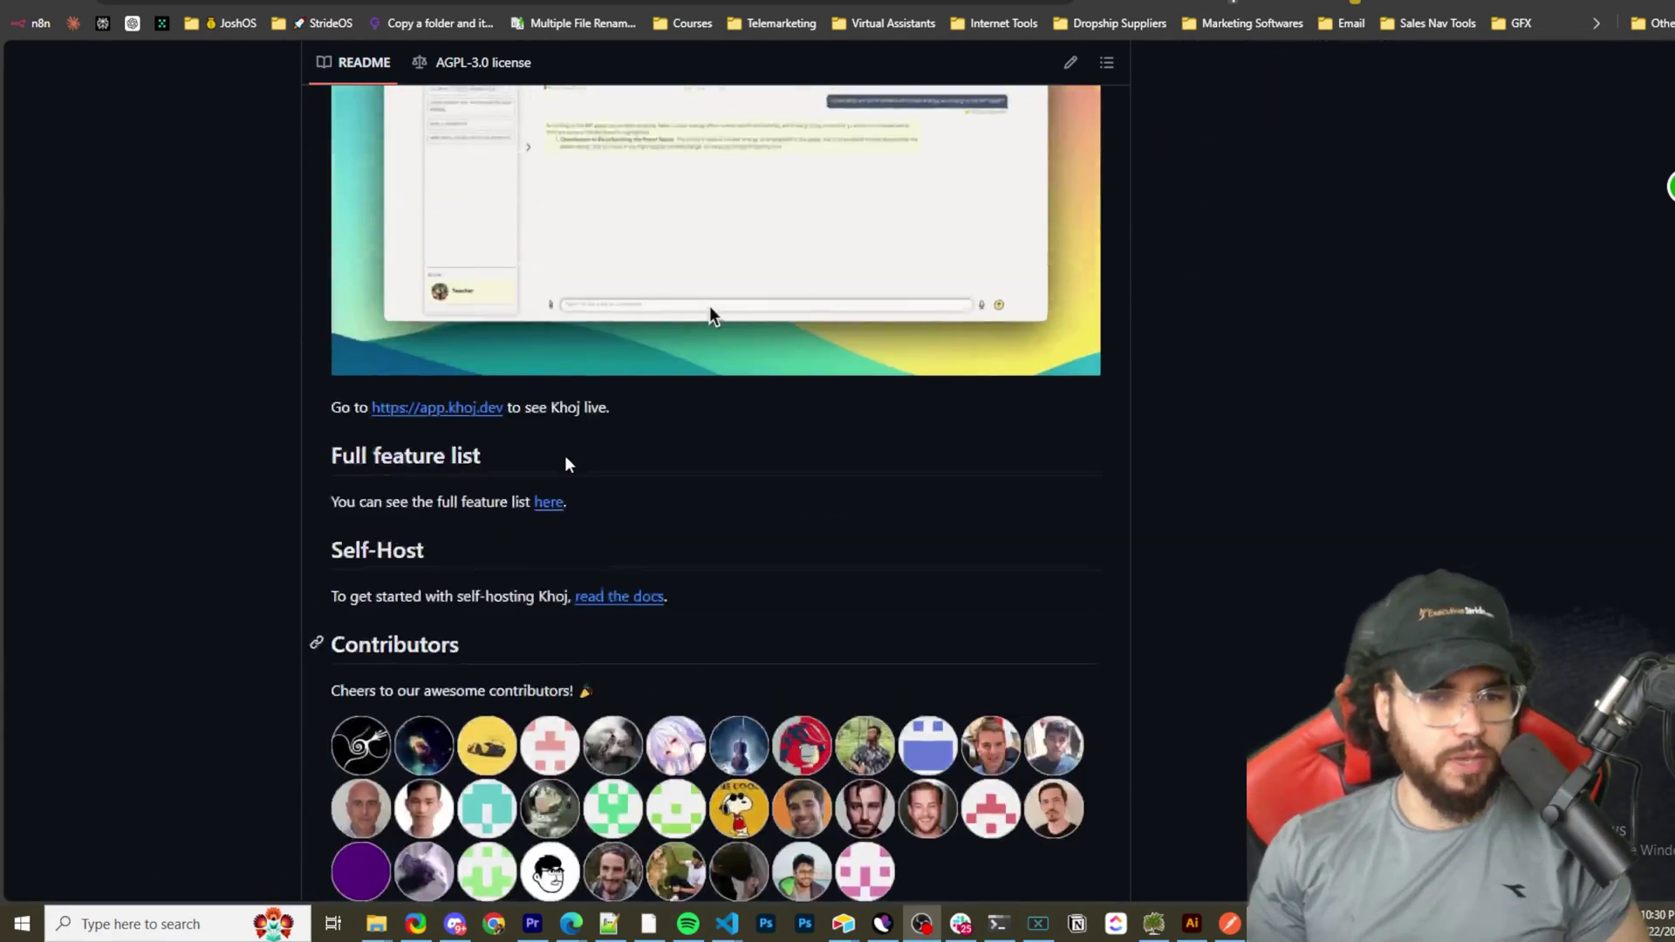
scroll(564, 460, "down", 3)
scroll(565, 461, "down", 3)
scroll(568, 457, "up", 12)
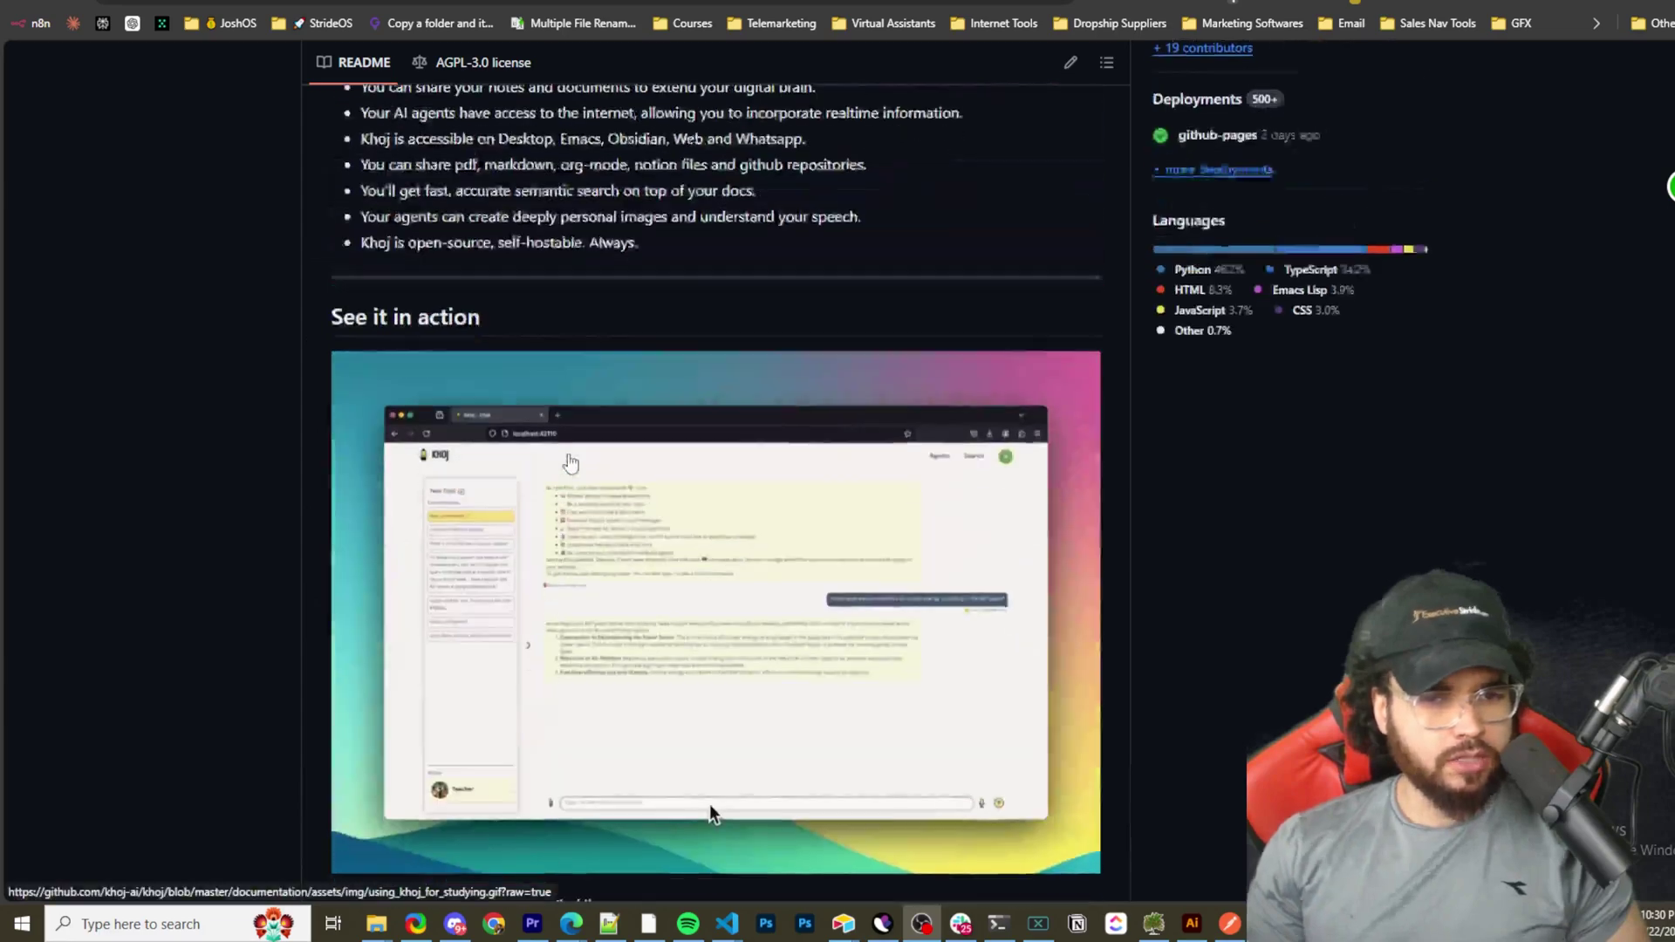
- Read the README's feature list line by line, highlighting the points on notes, internet access, supported clients, file types, search and images
left_click_drag(528, 480, 421, 486)
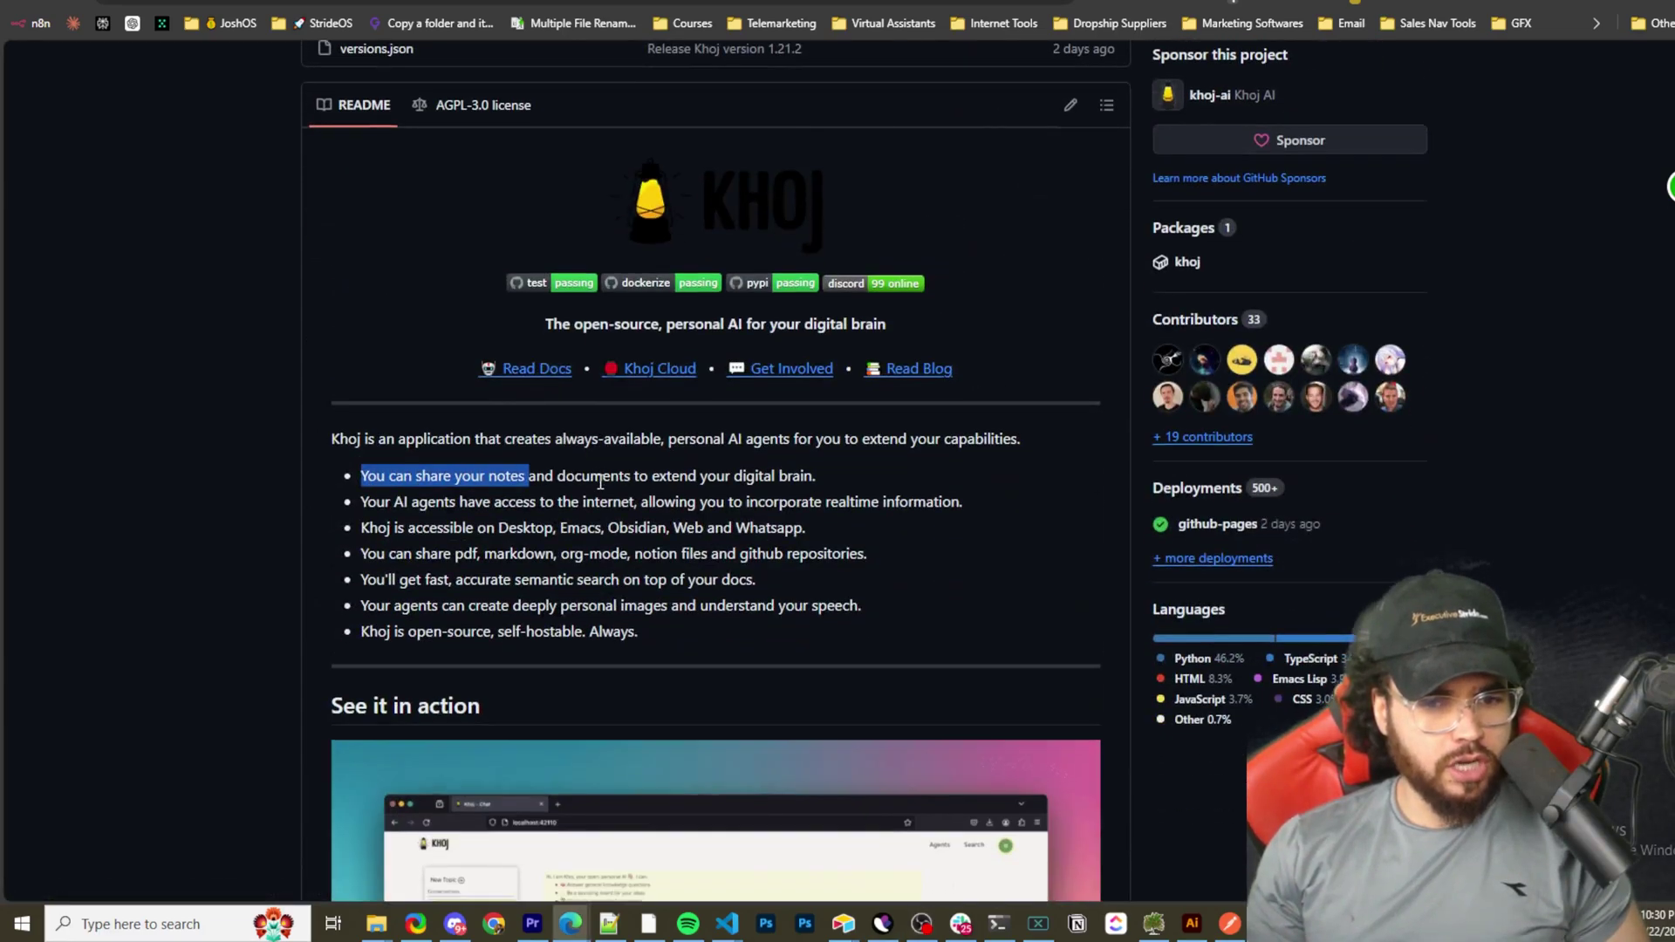
scroll(599, 481, "down", 2)
left_click_drag(405, 321, 499, 346)
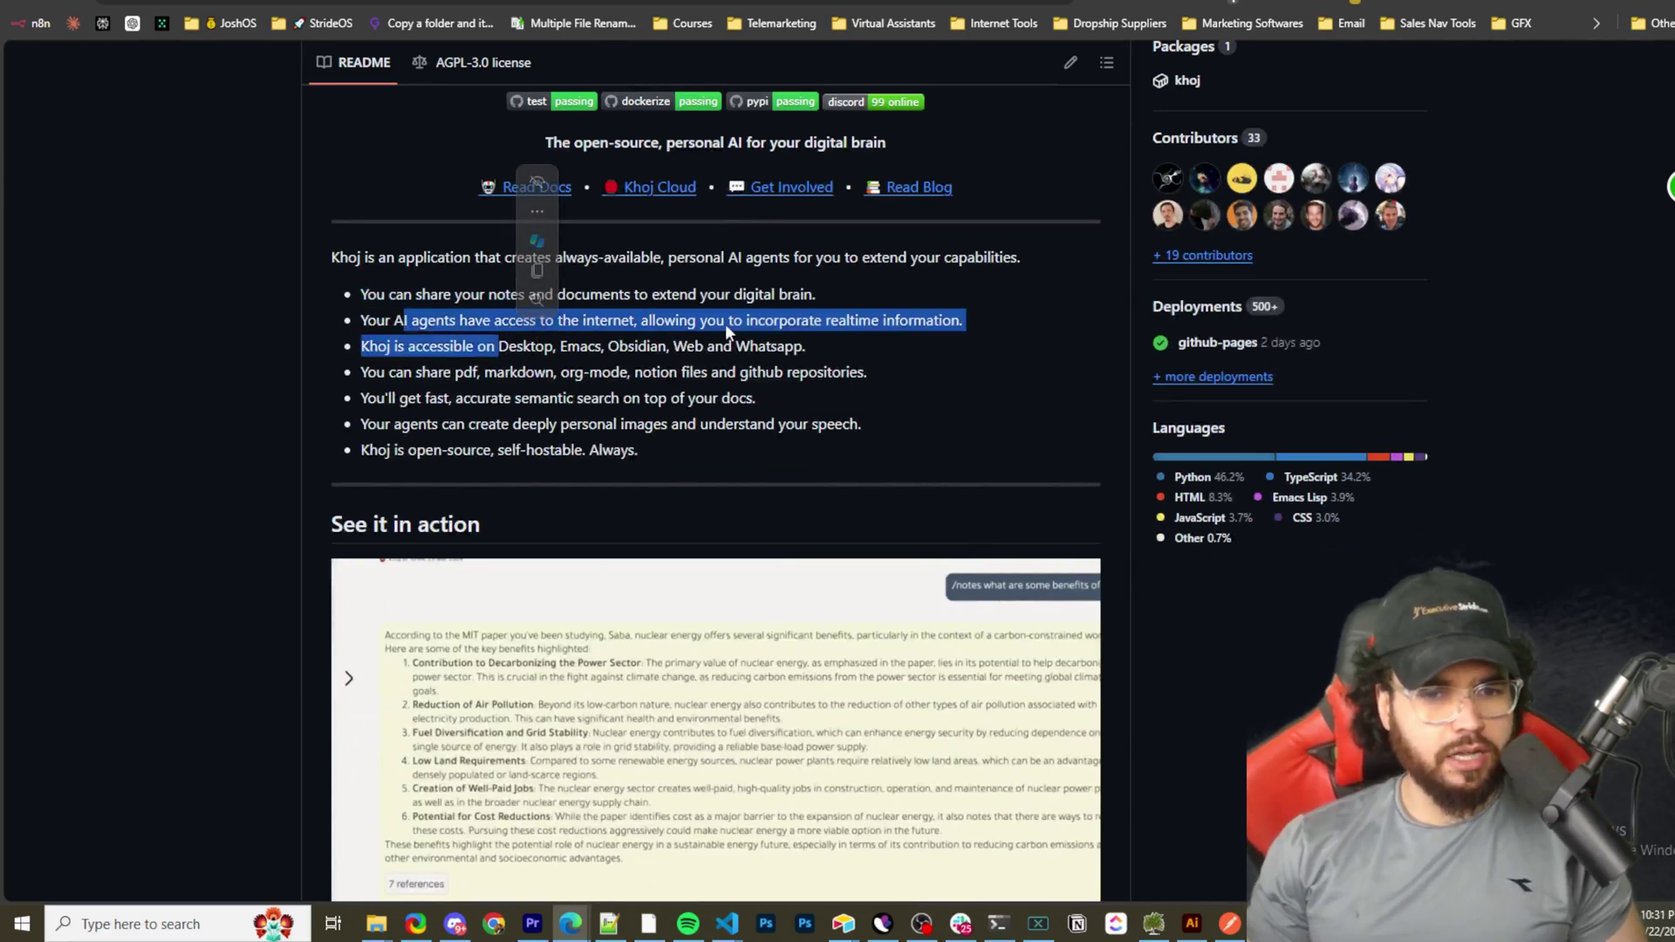
left_click(415, 352)
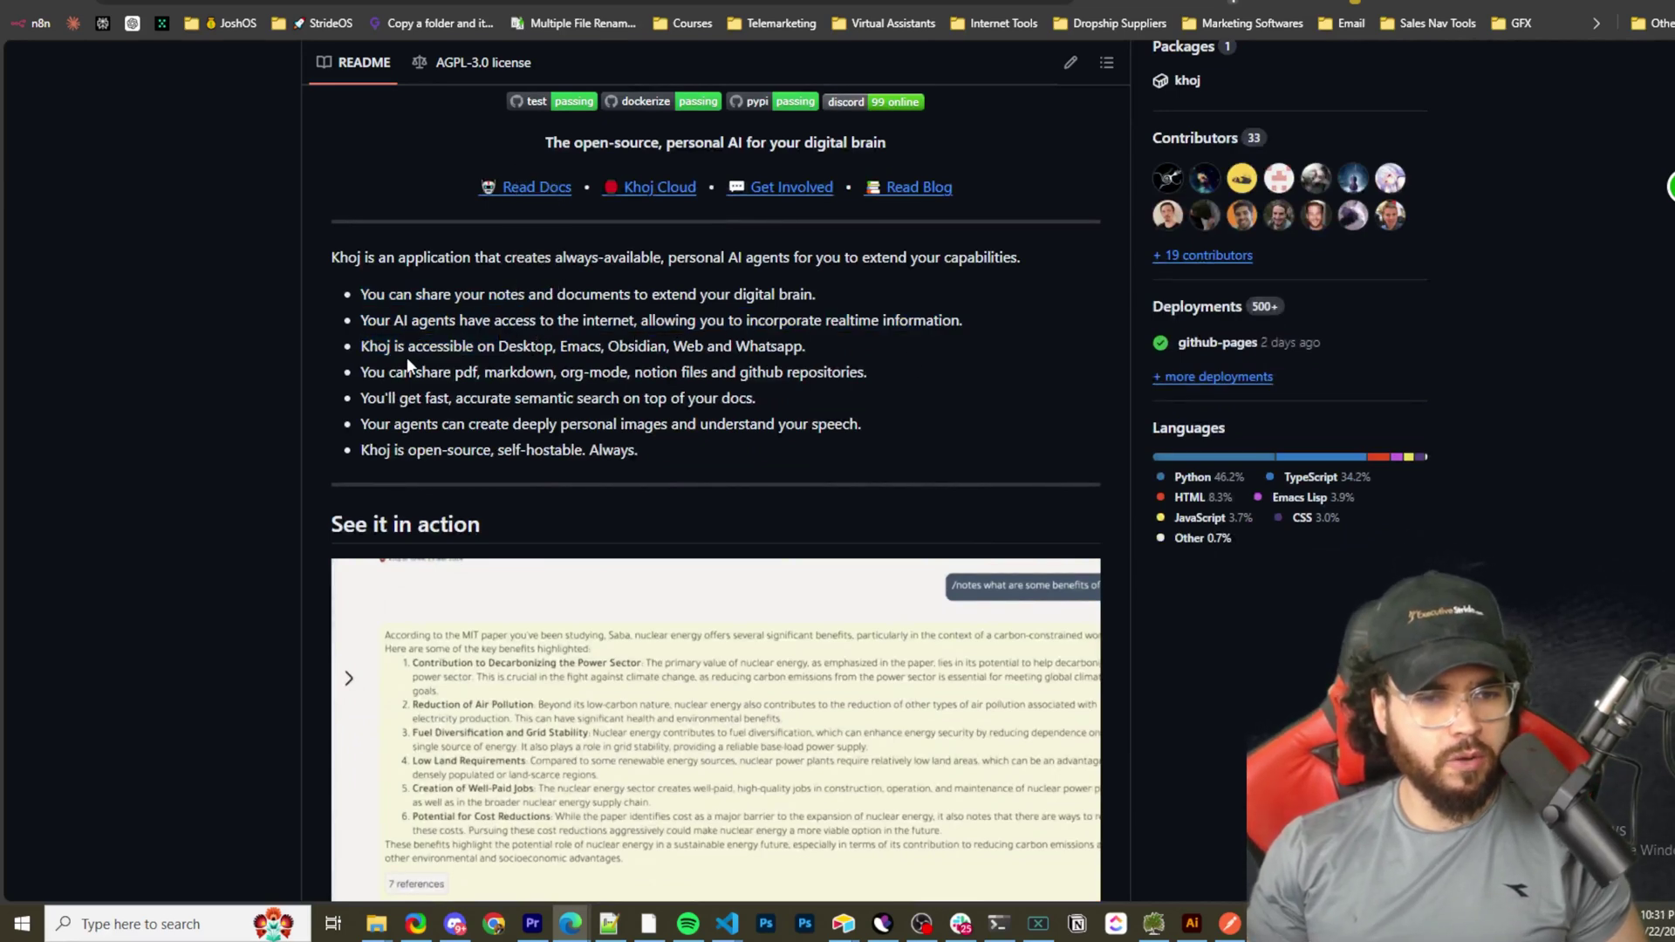
left_click_drag(423, 349, 524, 350)
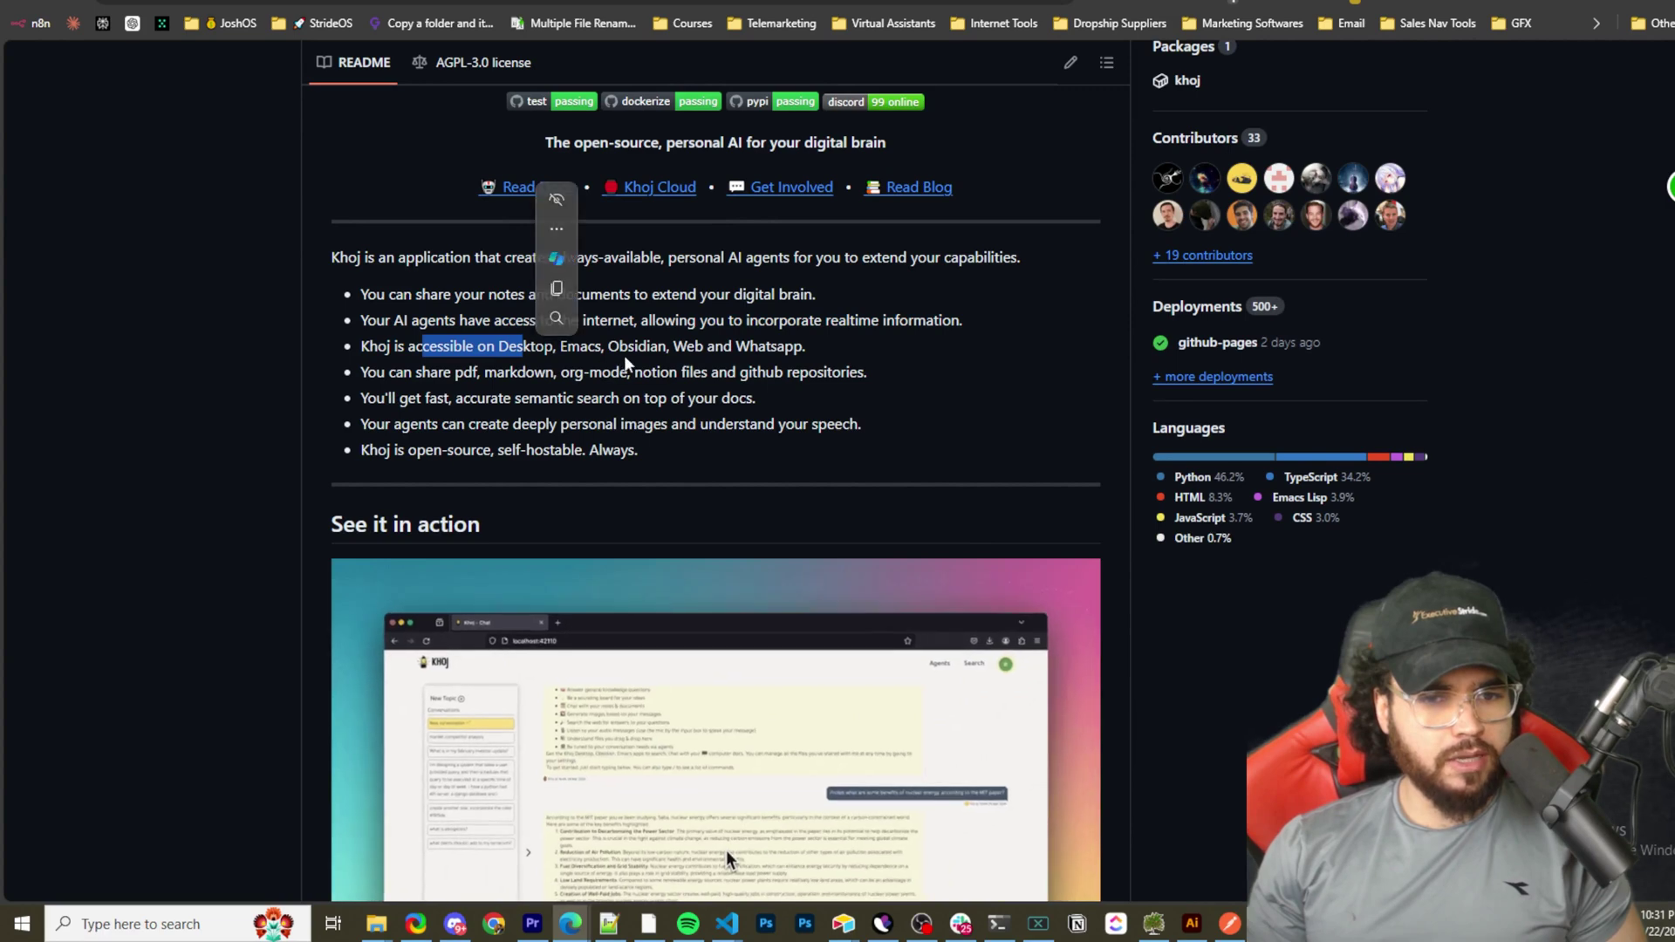
left_click_drag(377, 371, 762, 373)
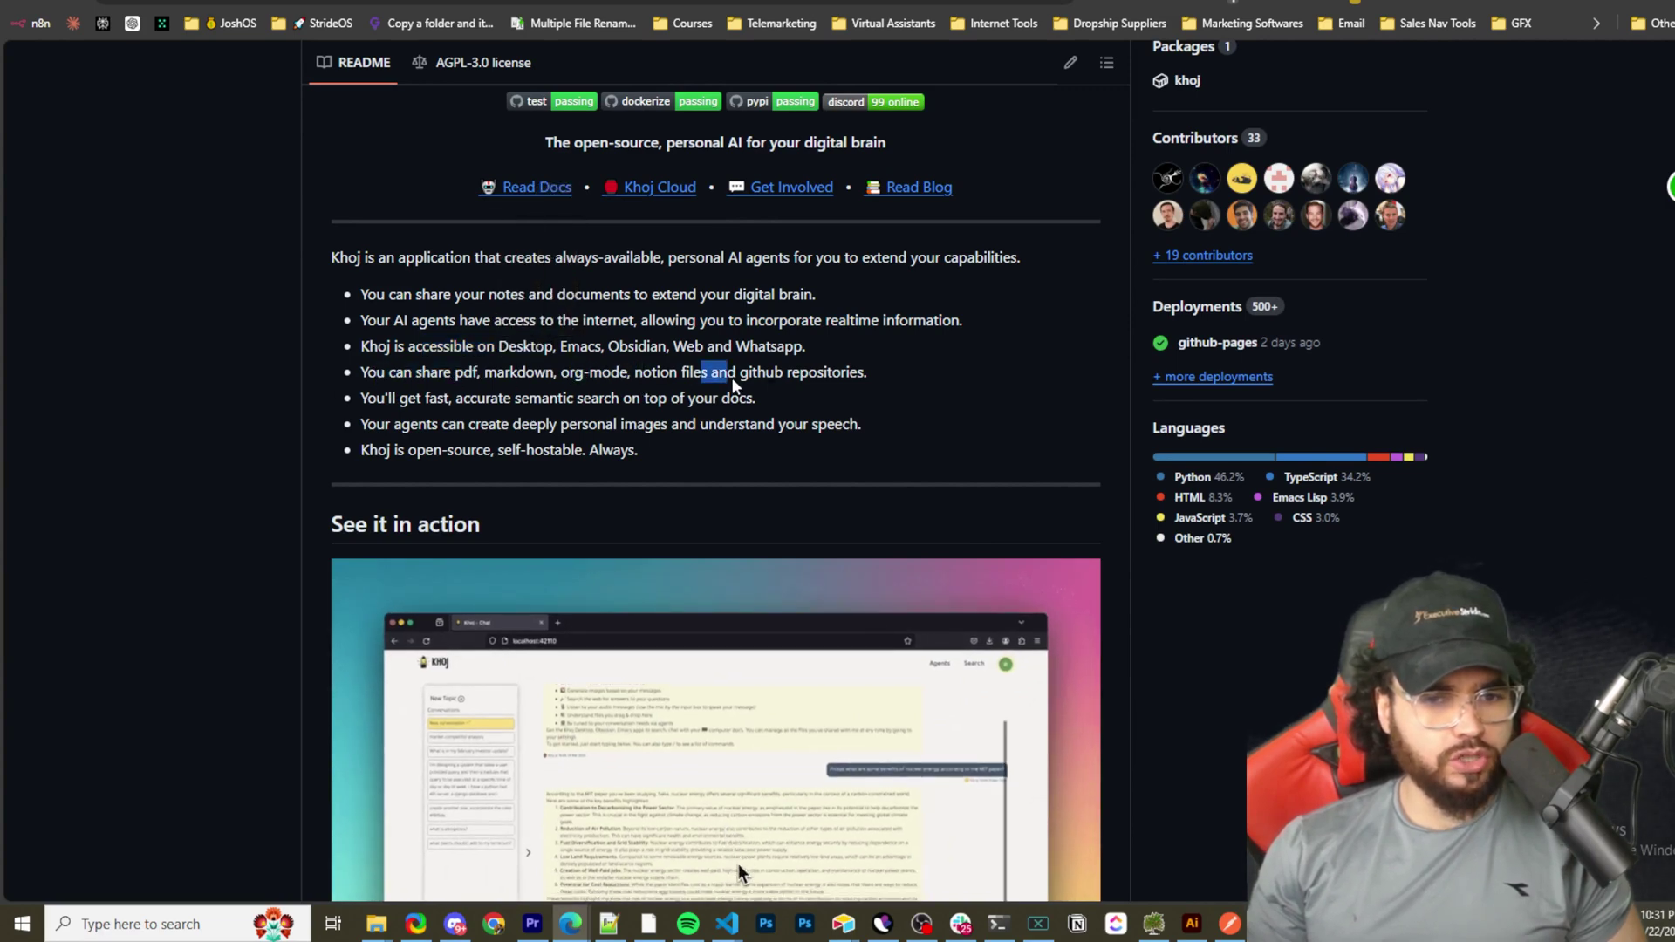
left_click(430, 398)
left_click_drag(430, 398, 663, 396)
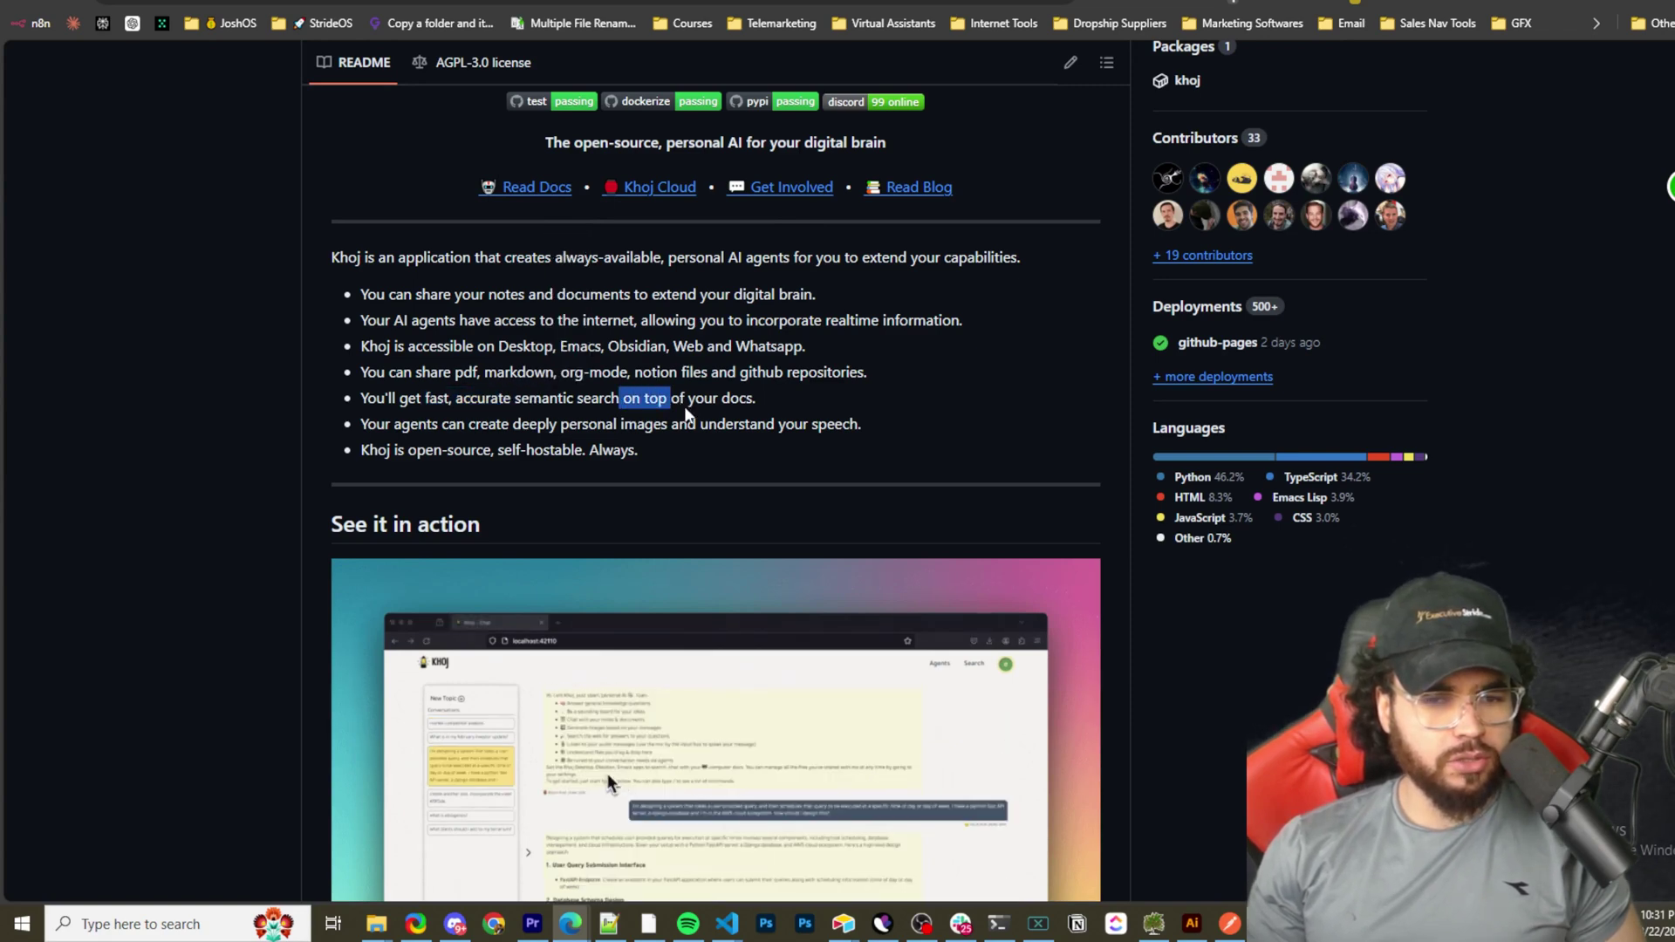
left_click_drag(385, 424, 557, 429)
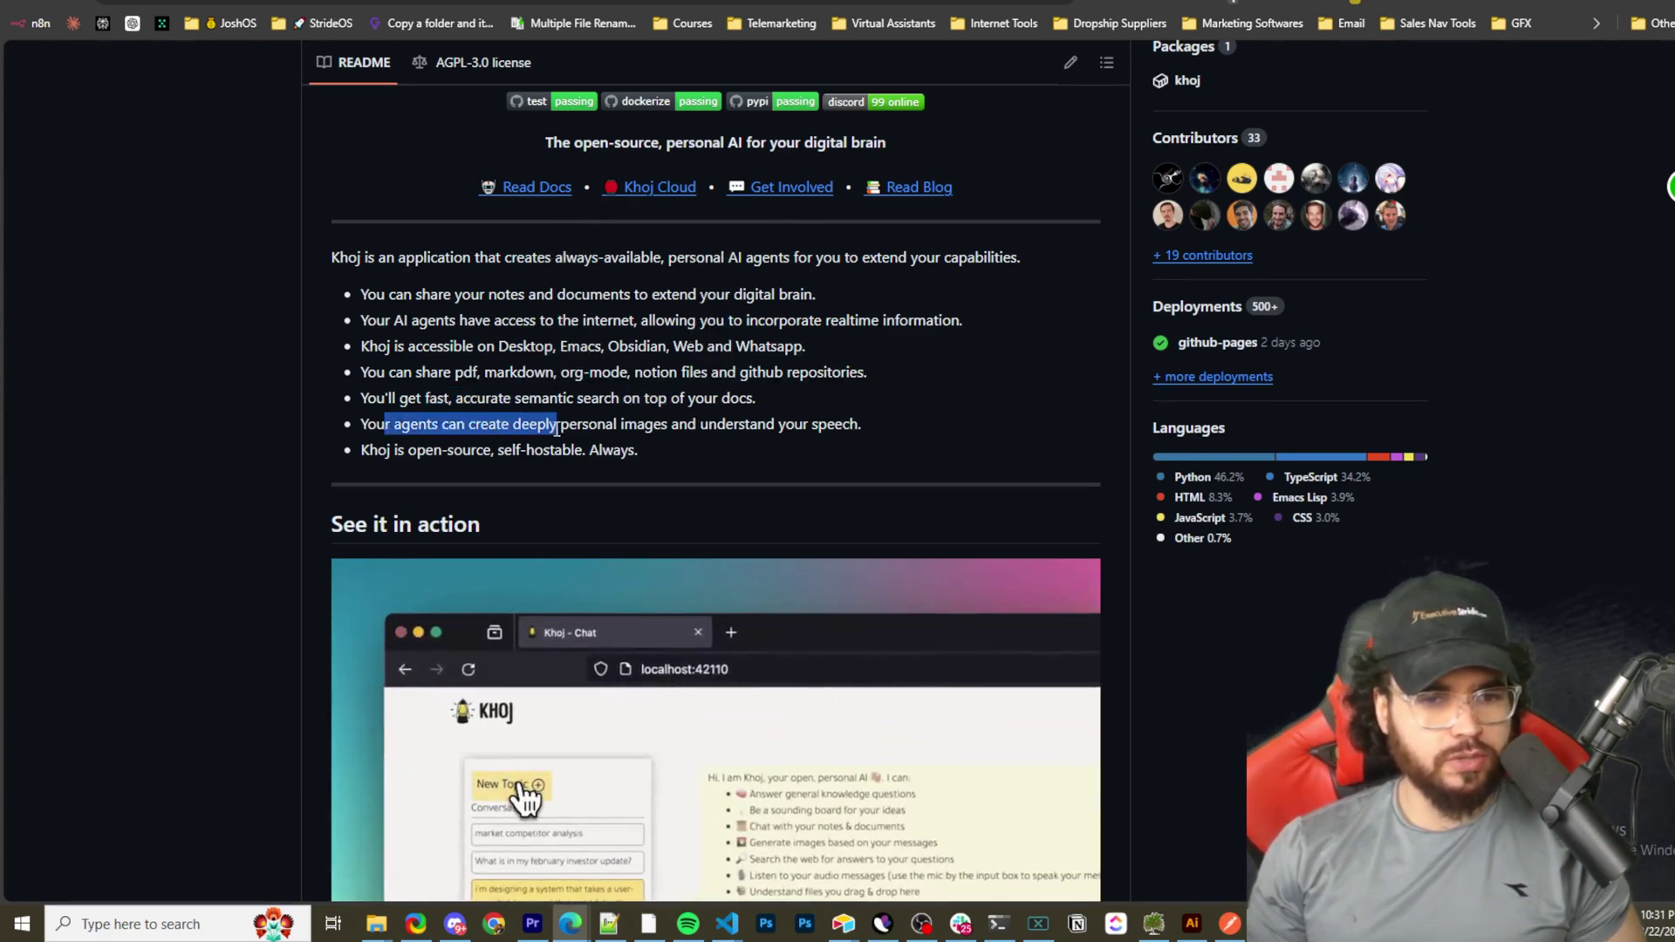
left_click_drag(669, 425, 642, 452)
left_click(621, 384)
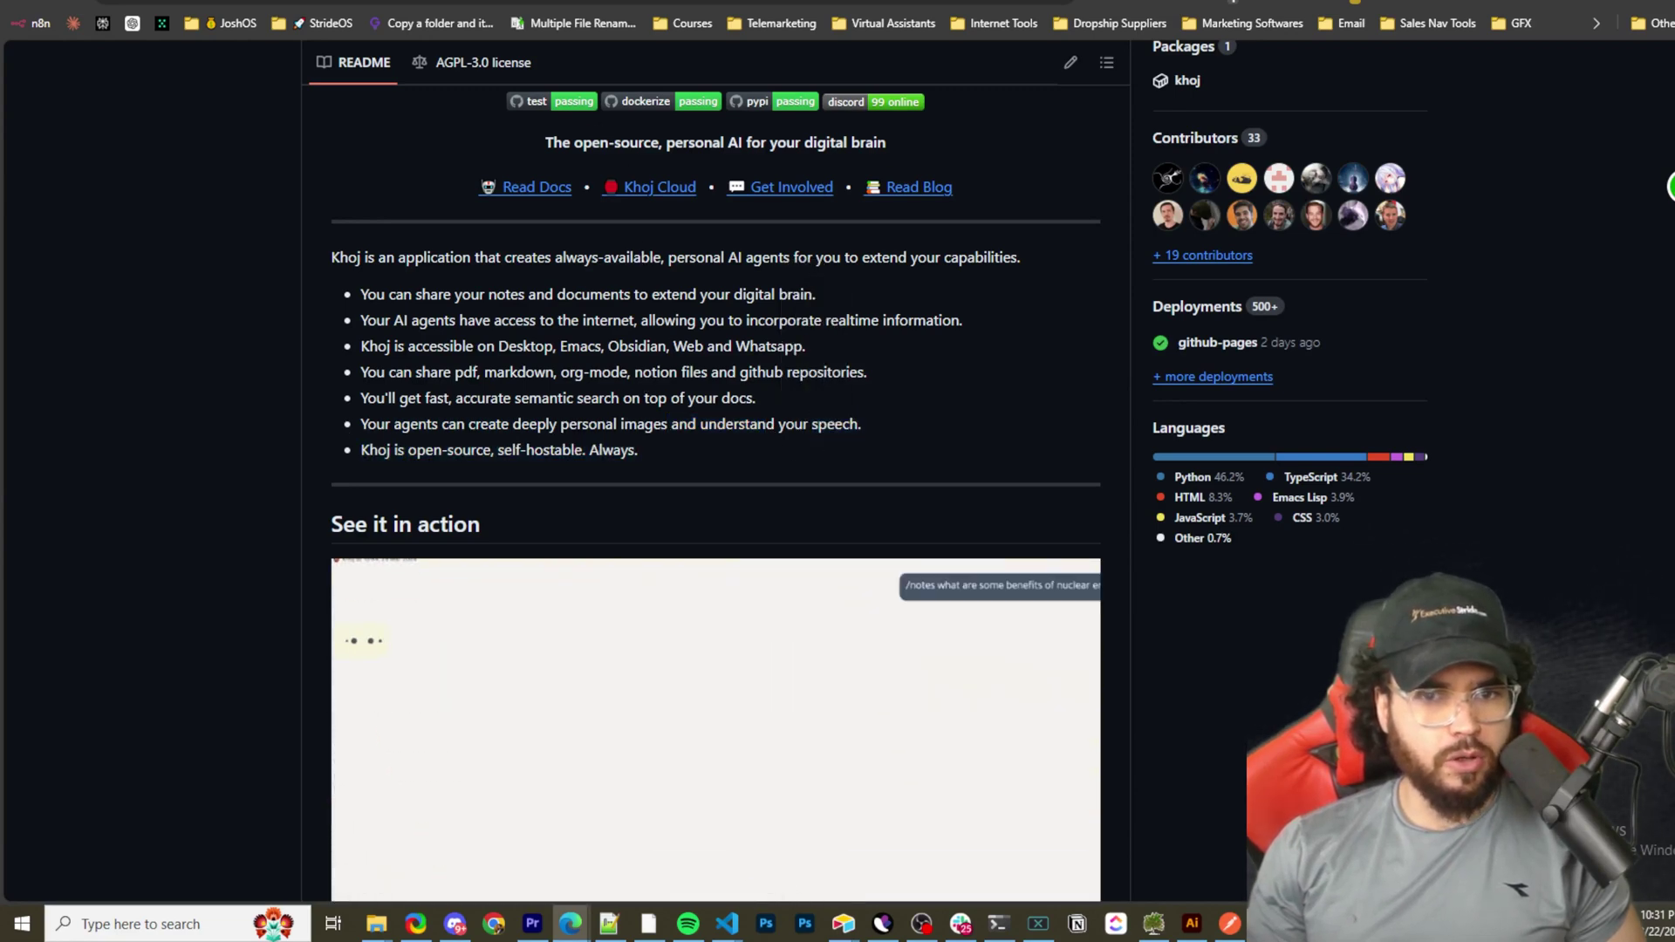
- Switch to the Khoj web chat and review the answer describing Khoj AI's features and benefits
left_click(873, 2)
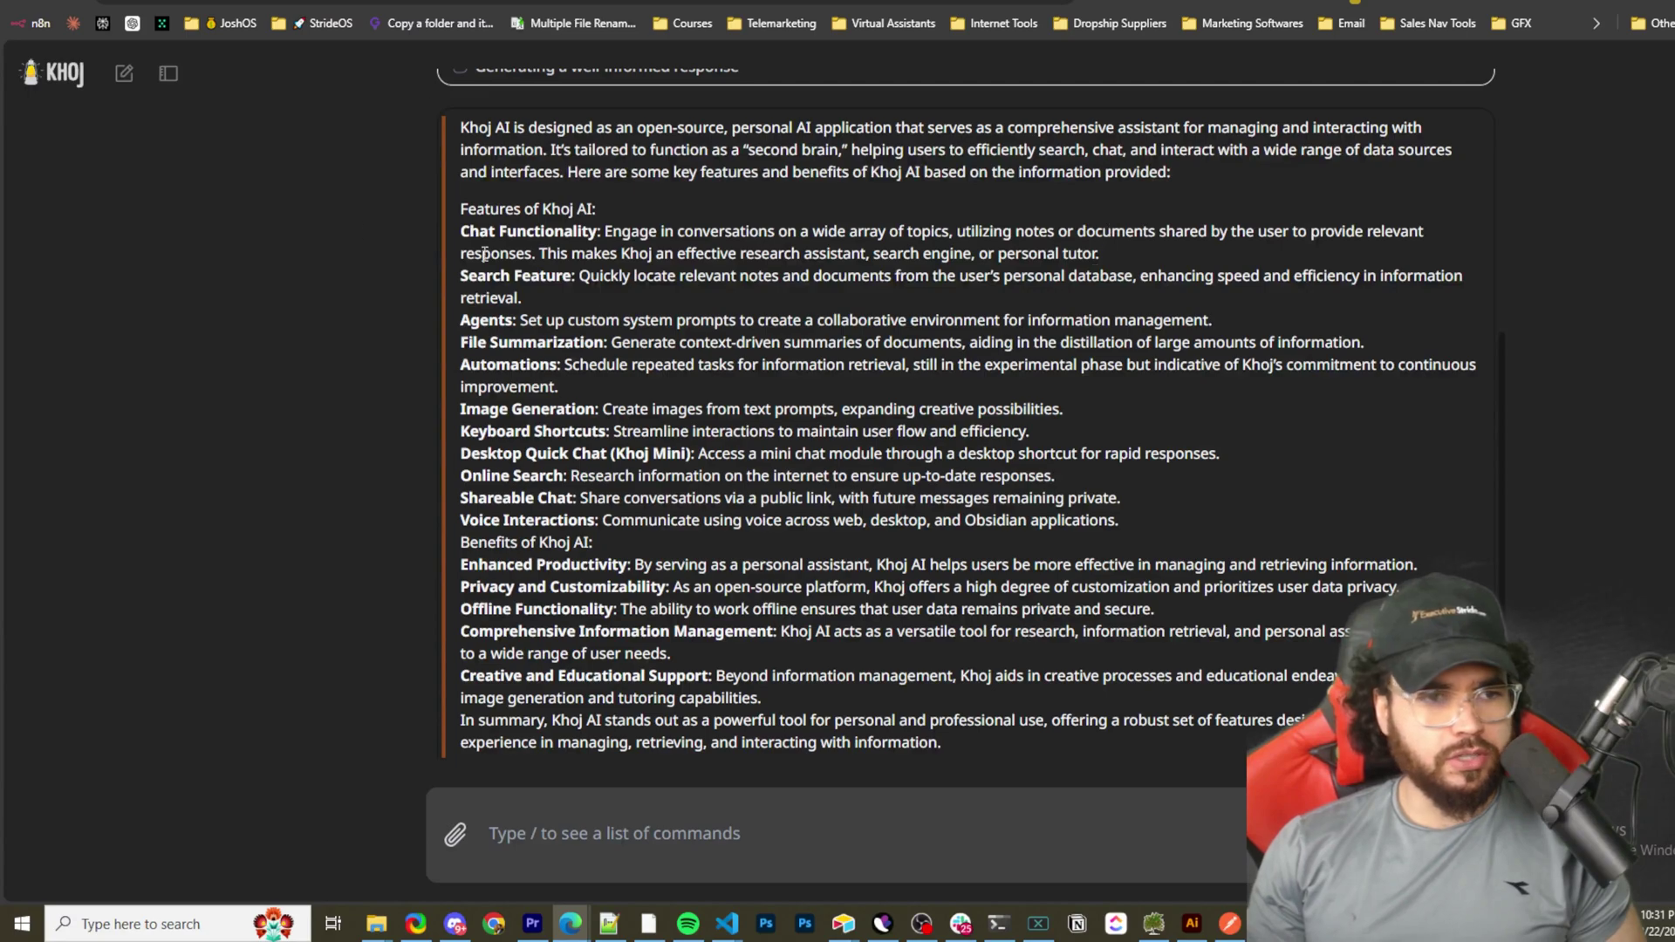
scroll(938, 337, "up", 7)
scroll(939, 338, "down", 6)
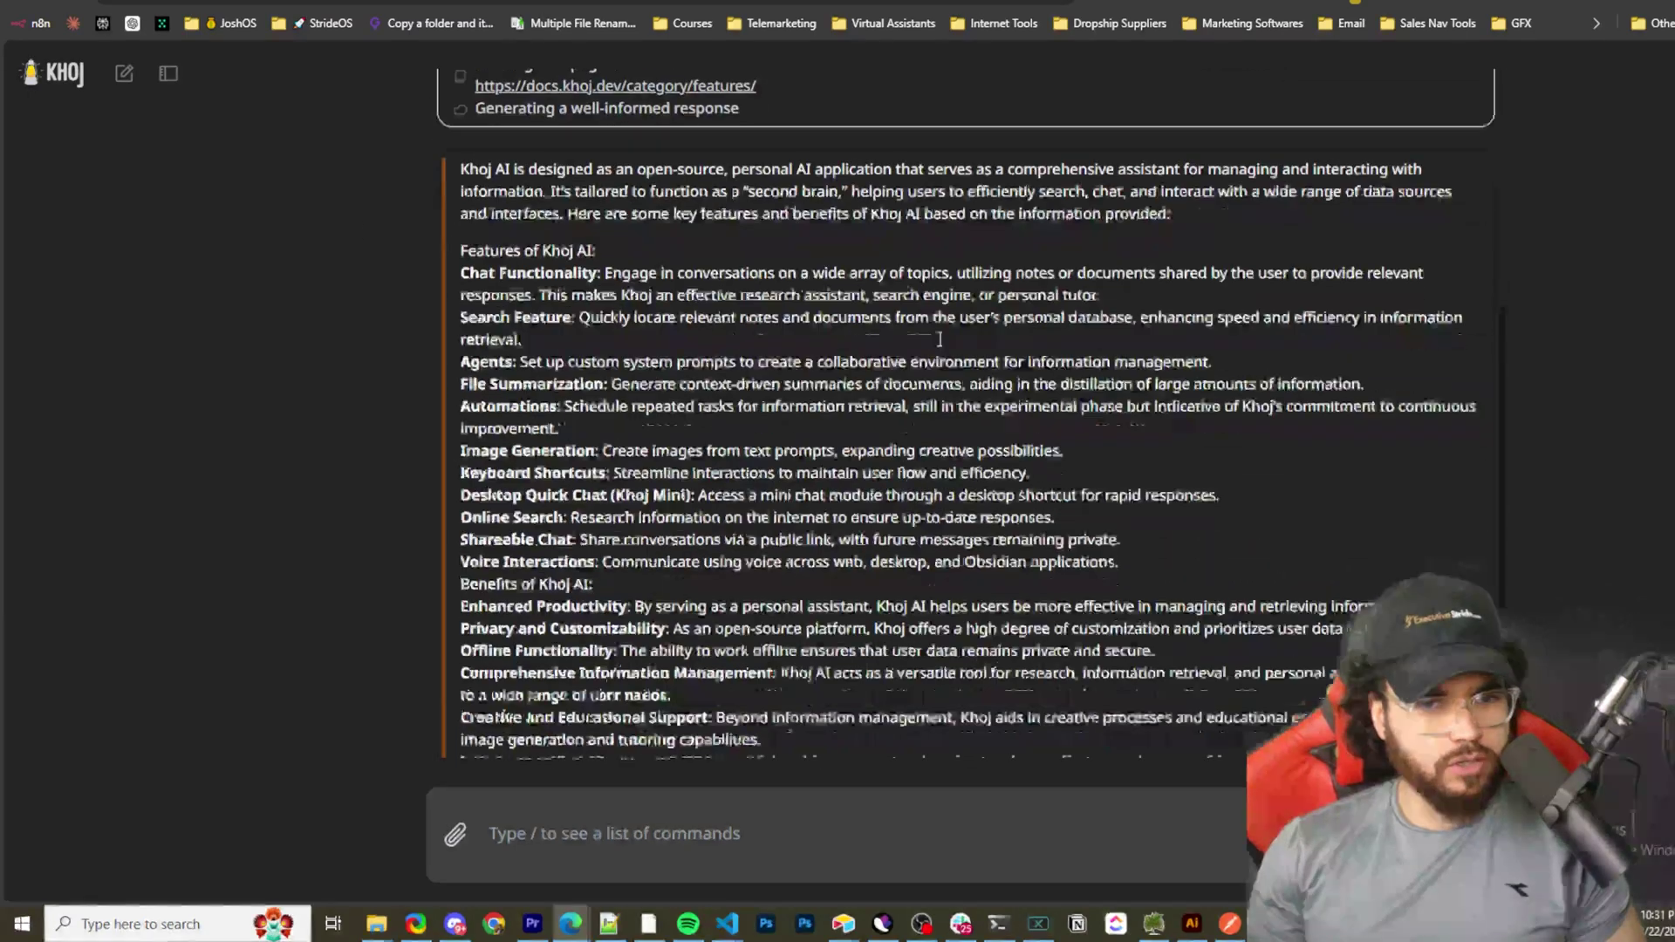
- Finish reading the chat answer on Khoj's features and benefits, and open the Get Started section of the Khoj documentation
scroll(939, 337, "down", 3)
scroll(939, 338, "up", 2)
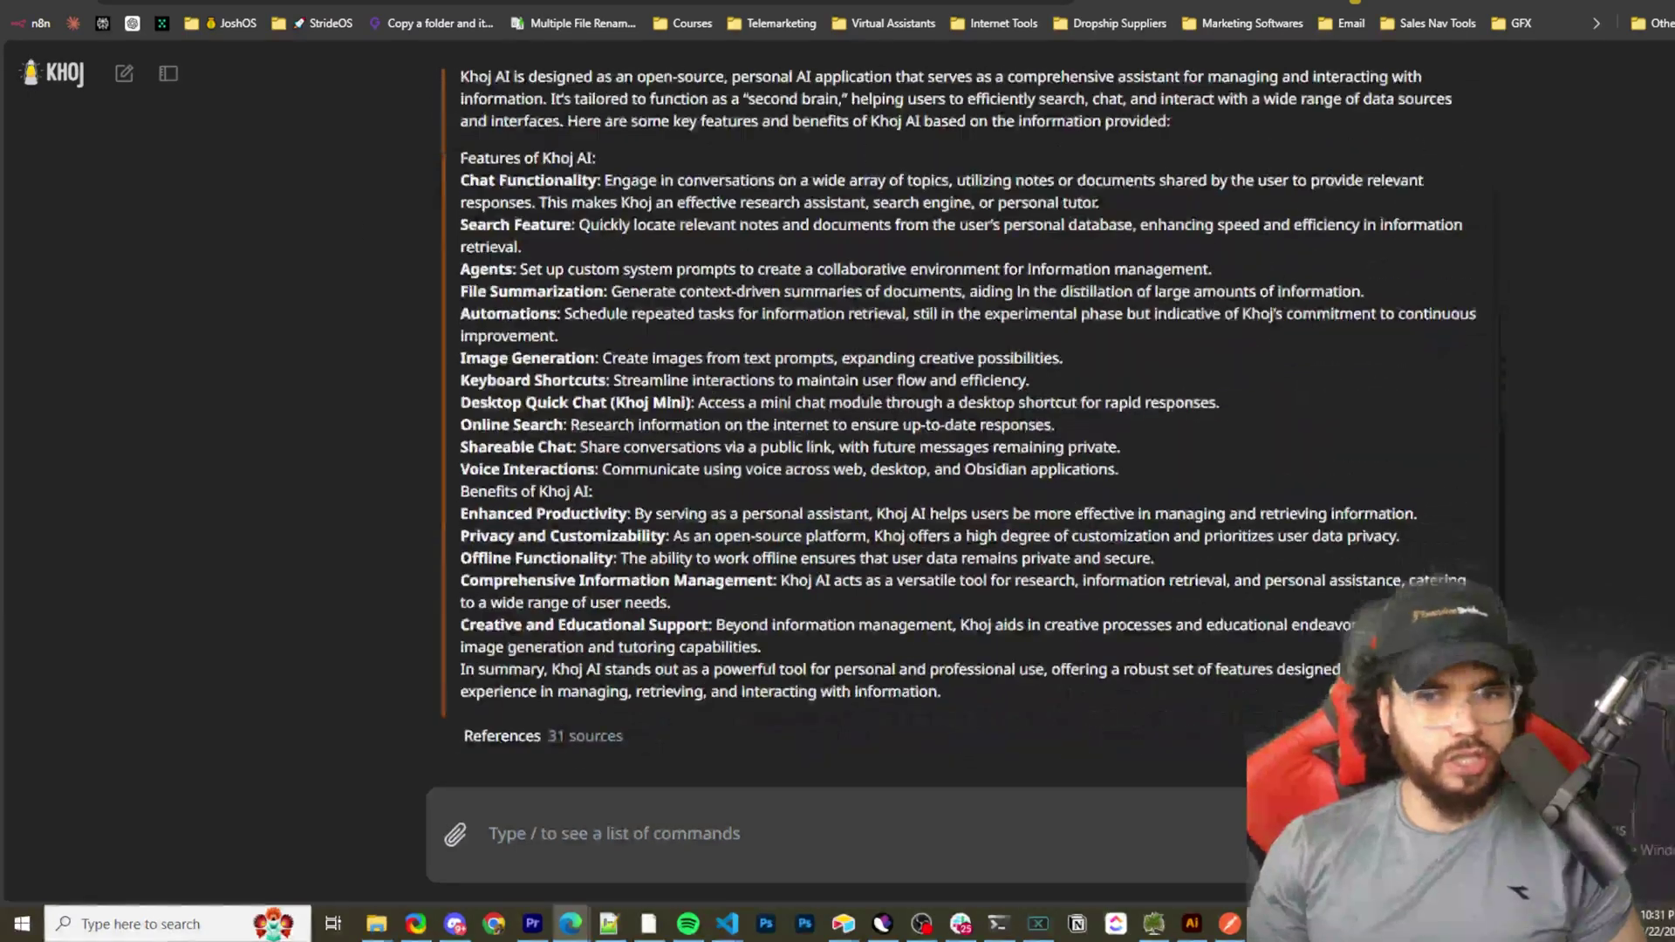
key("ctrl+Tab")
scroll(694, 262, "up", 5)
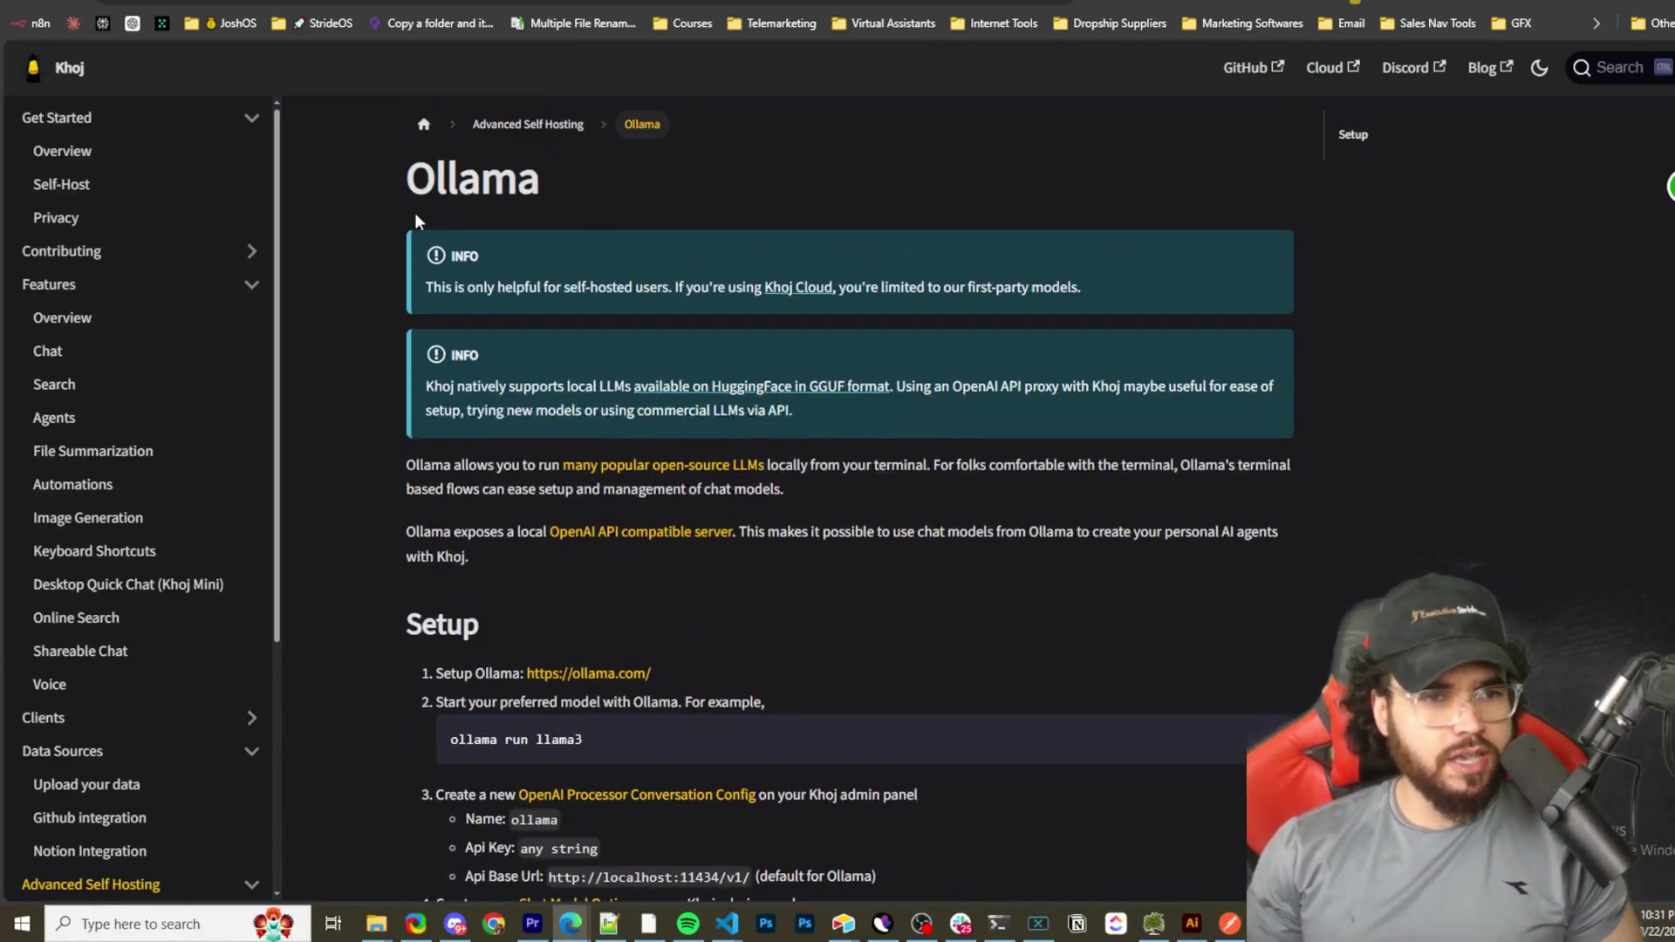
left_click(57, 127)
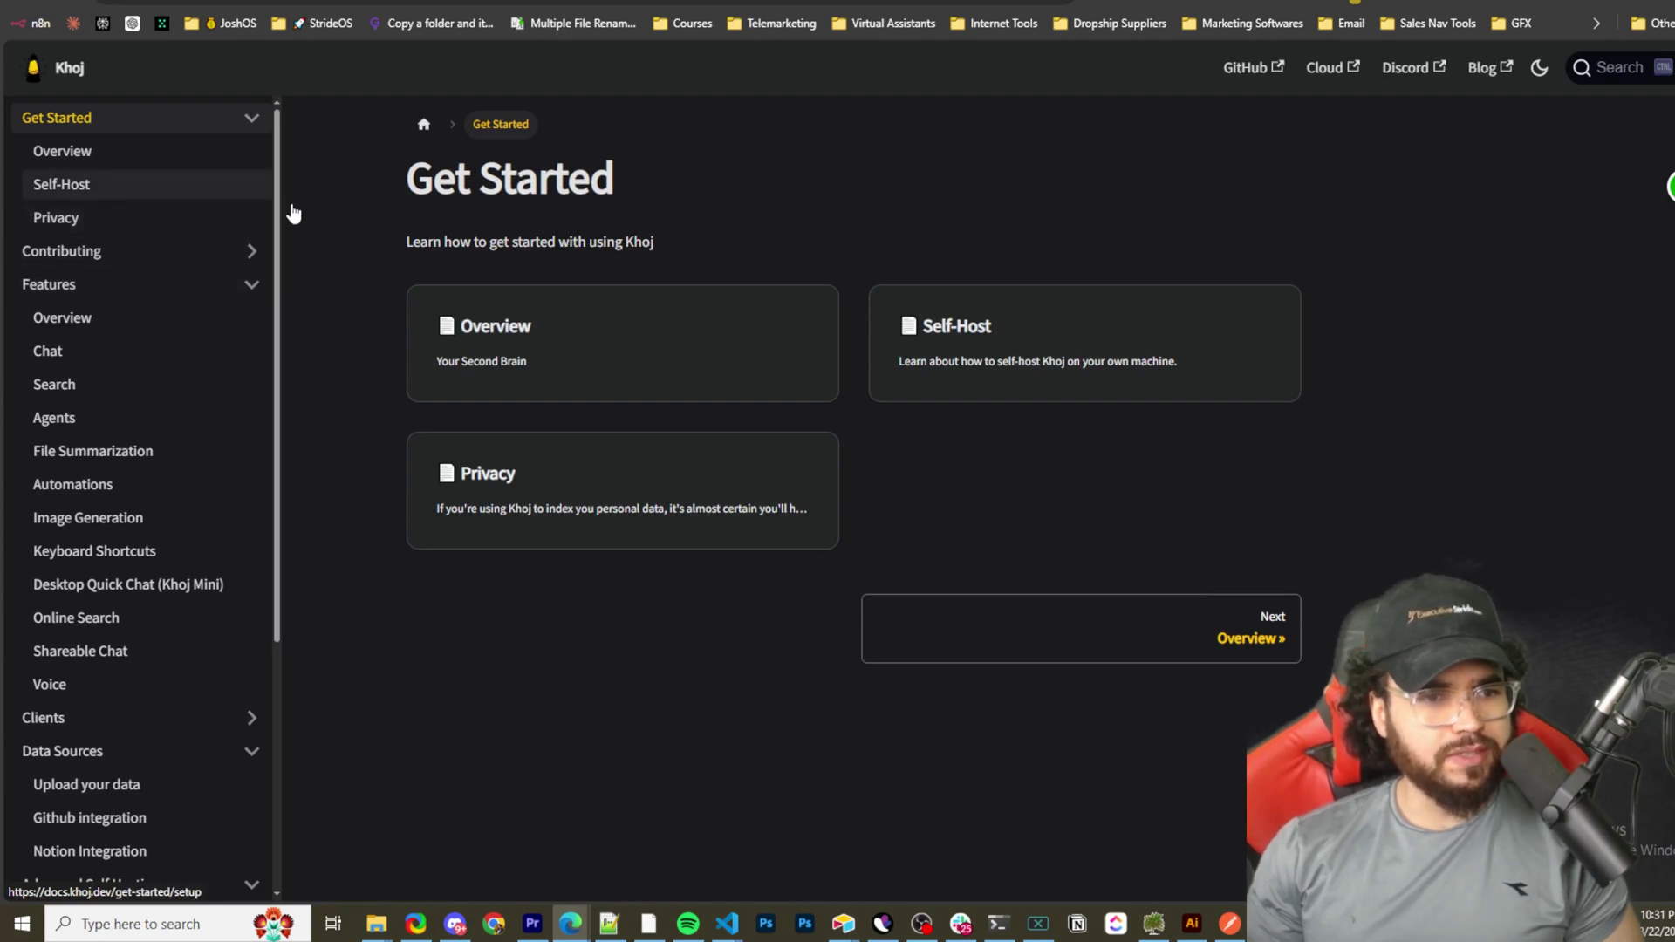
- Open the Self-Host documentation page and review its Docker, Pip and configuration instructions, highlighting the docker-compose file setup lines
scroll(576, 353, "down", 4)
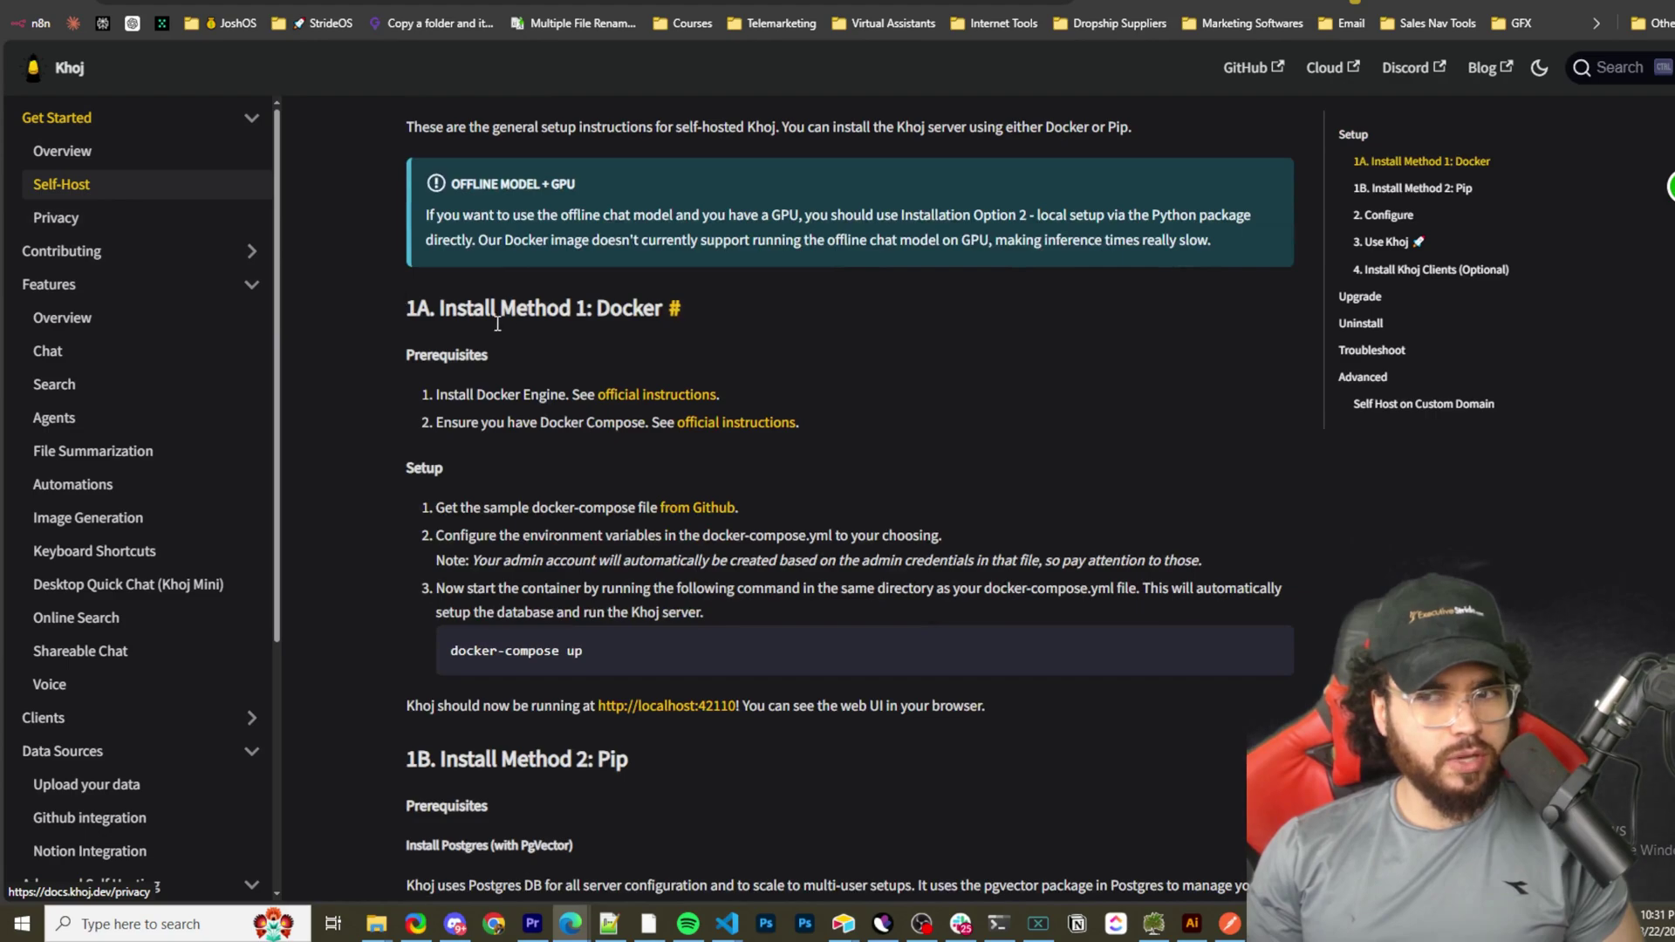
scroll(457, 454, "down", 4)
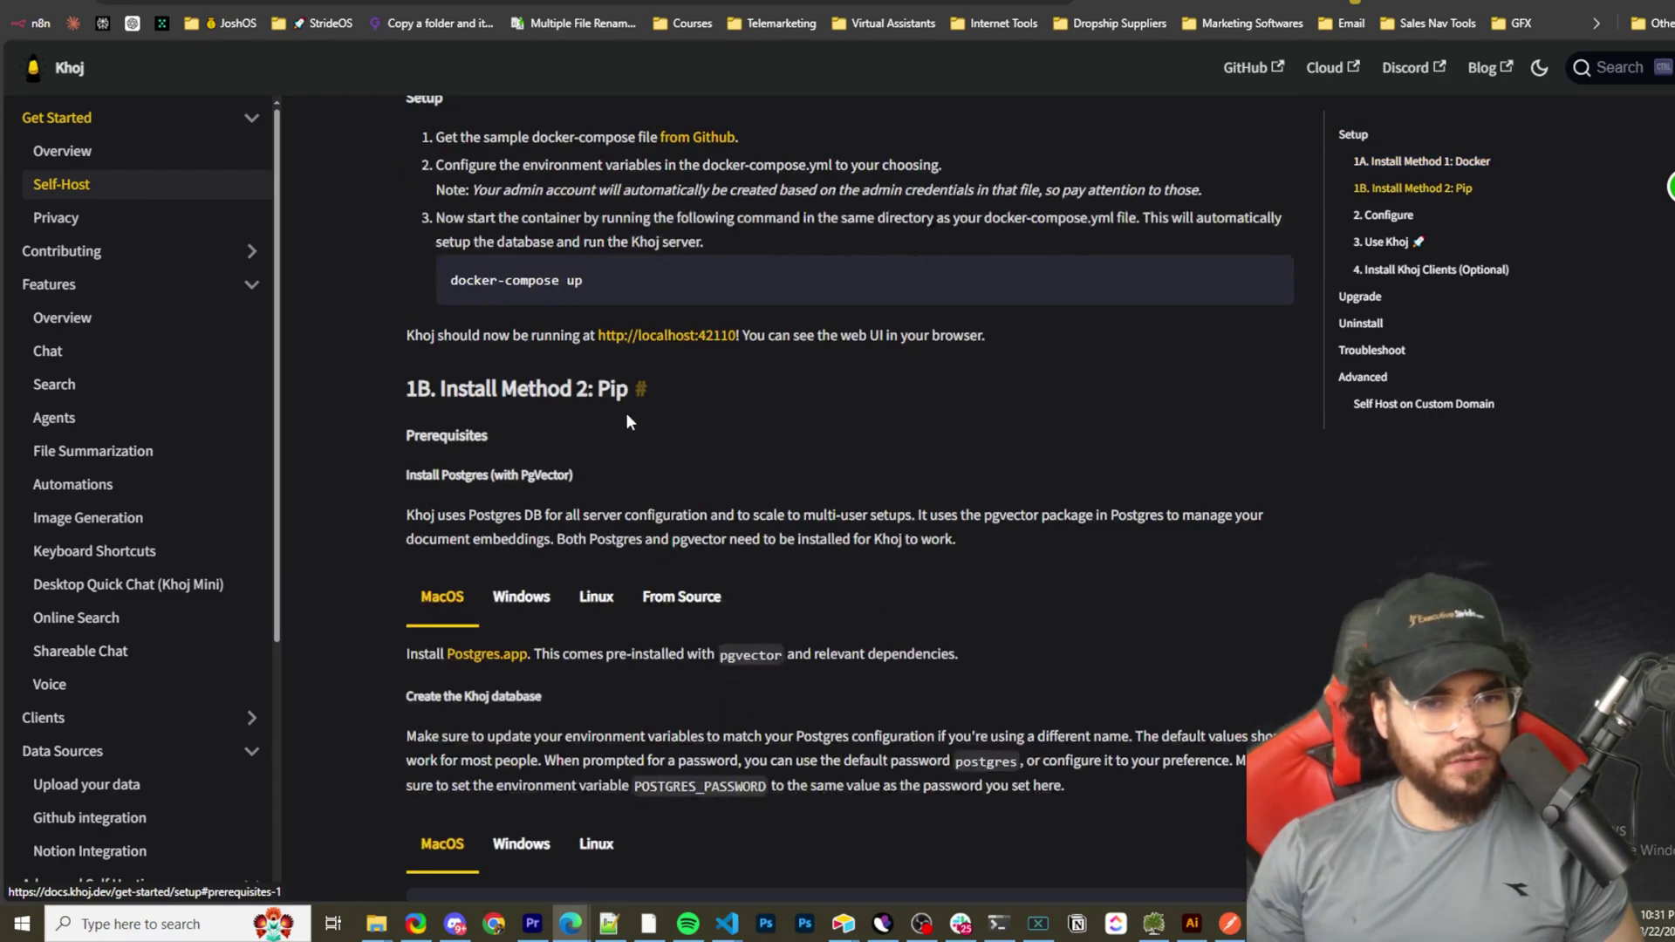
scroll(563, 480, "down", 8)
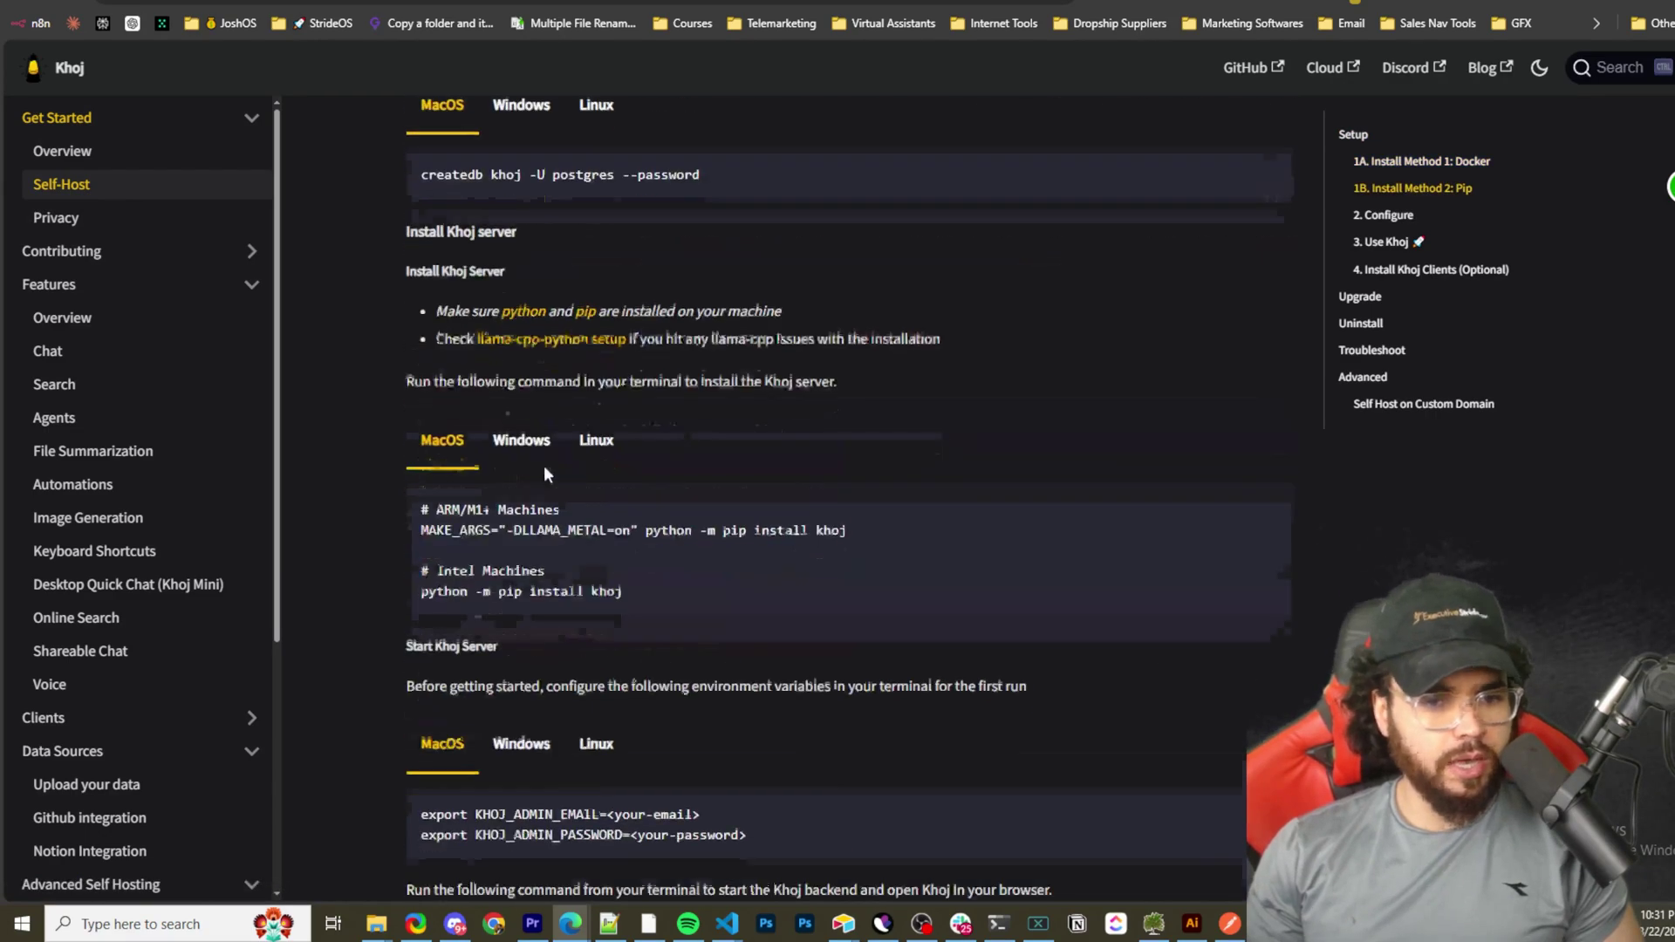
scroll(545, 473, "down", 15)
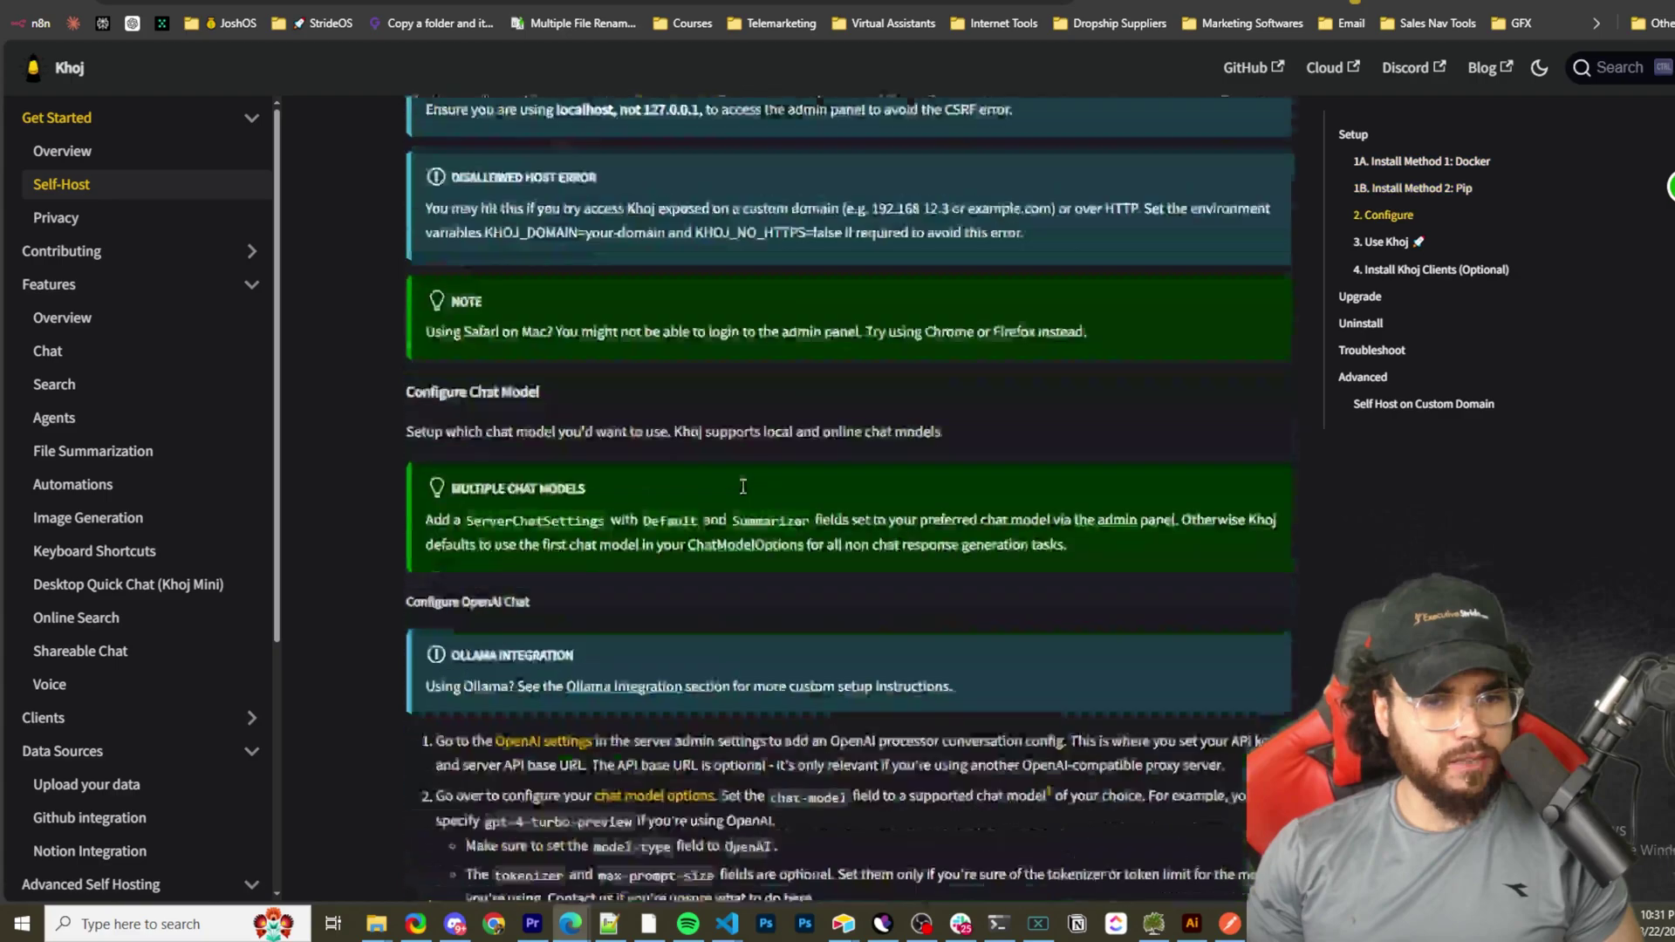
scroll(743, 486, "down", 6)
scroll(742, 486, "up", 20)
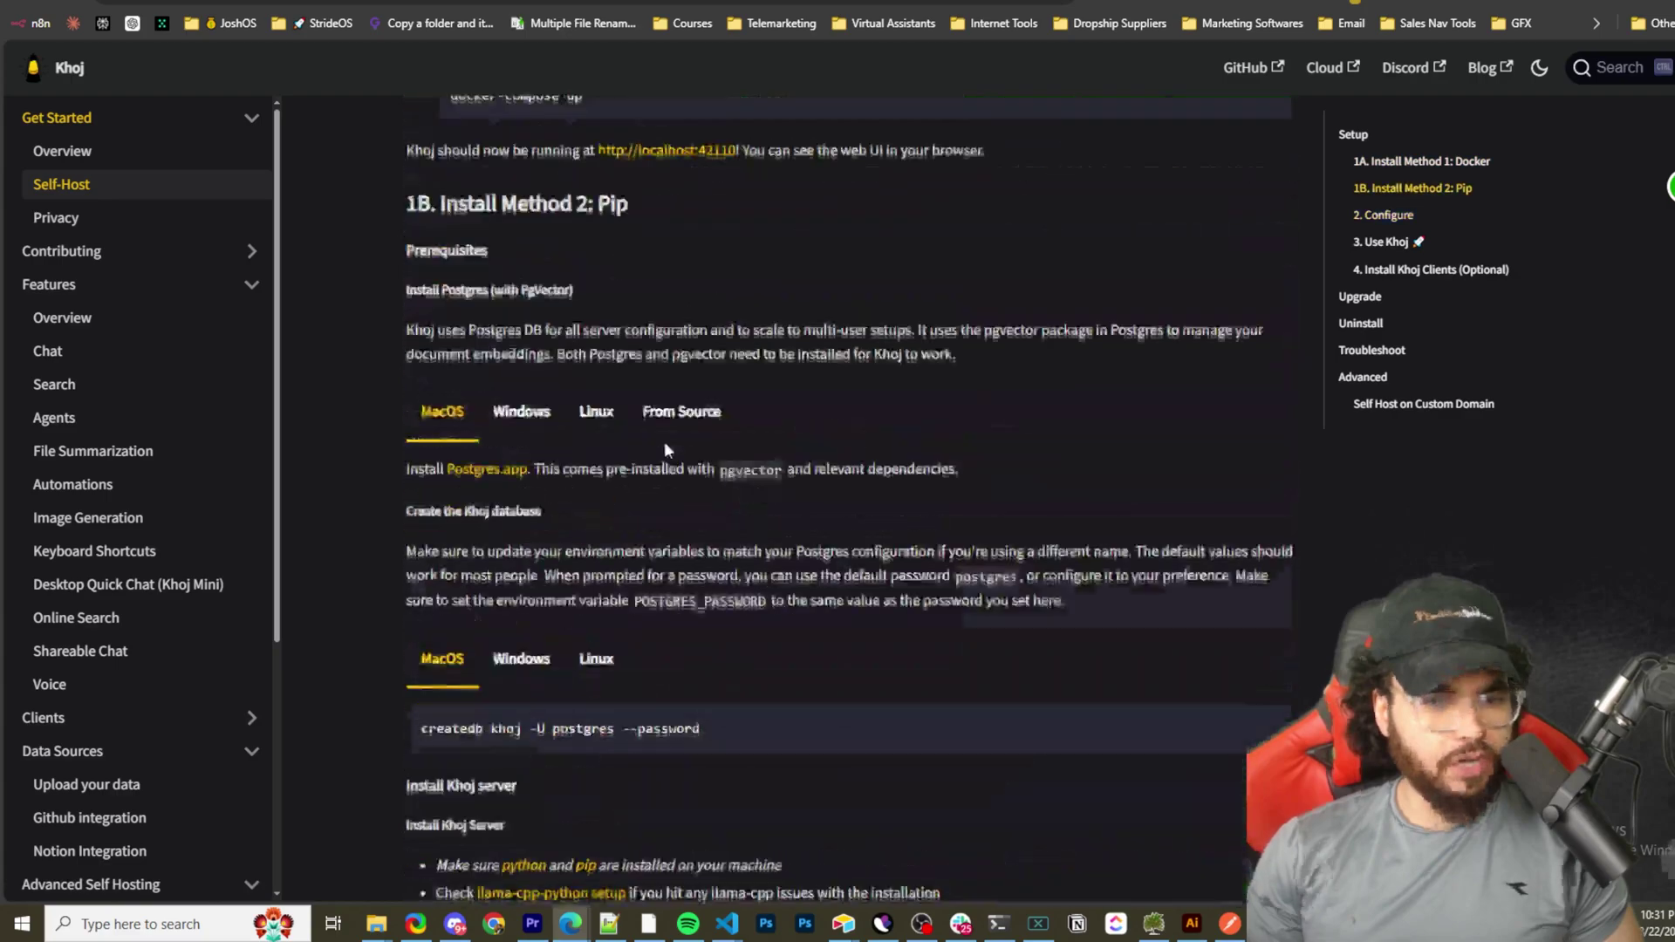
scroll(611, 436, "up", 7)
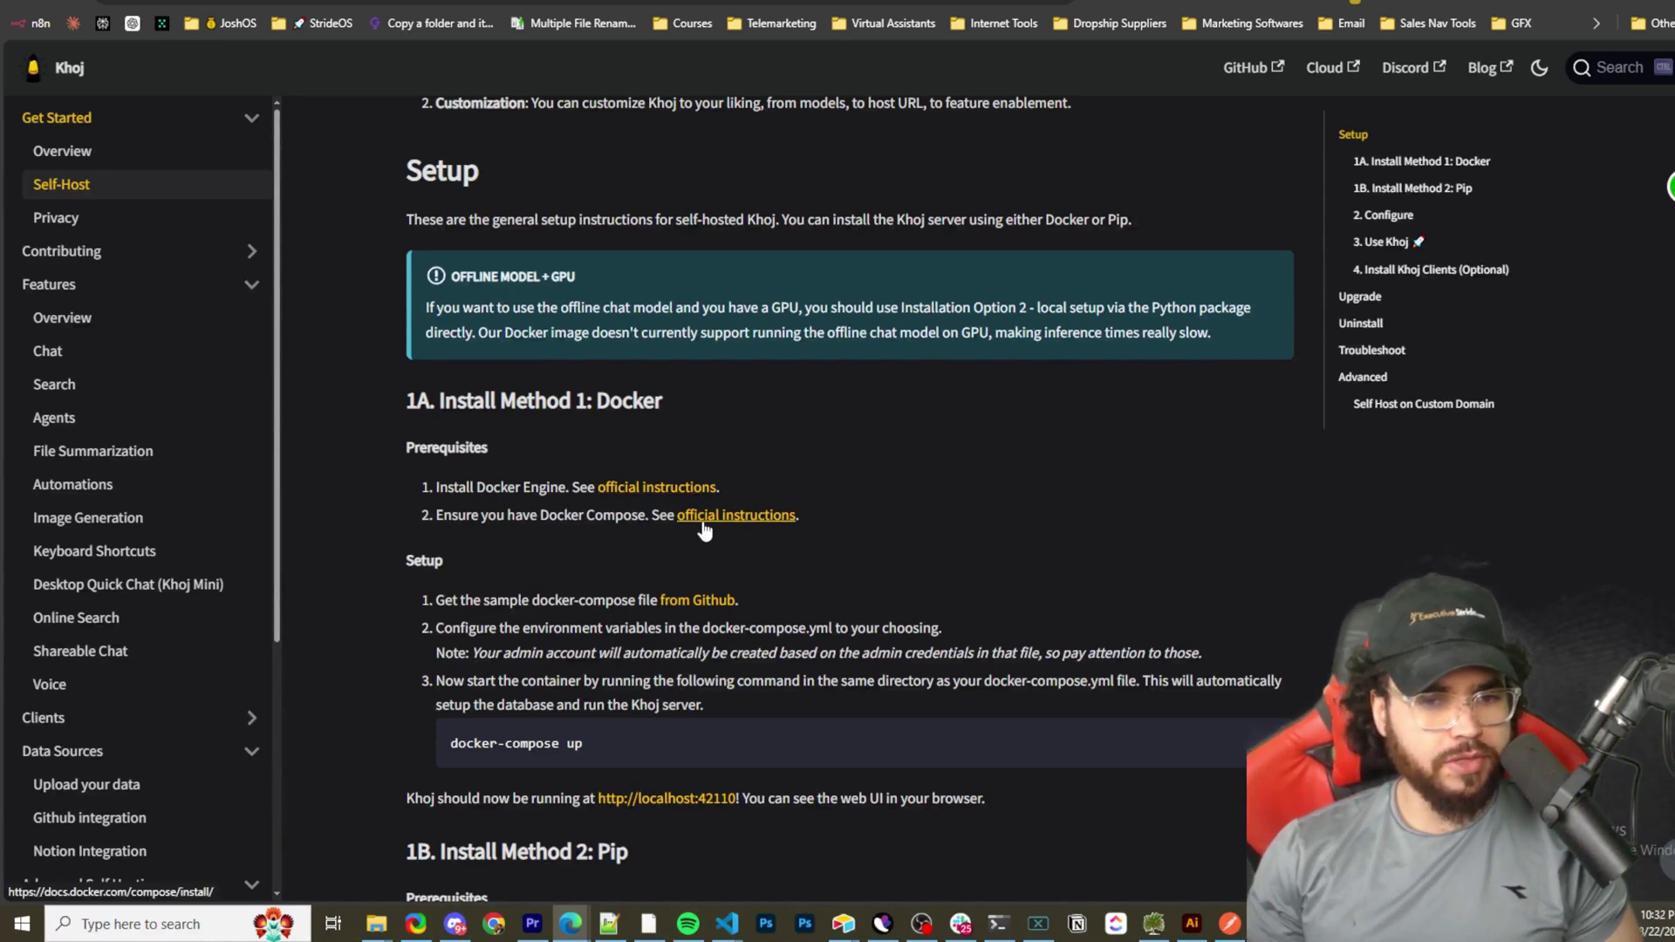
scroll(550, 599, "down", 1)
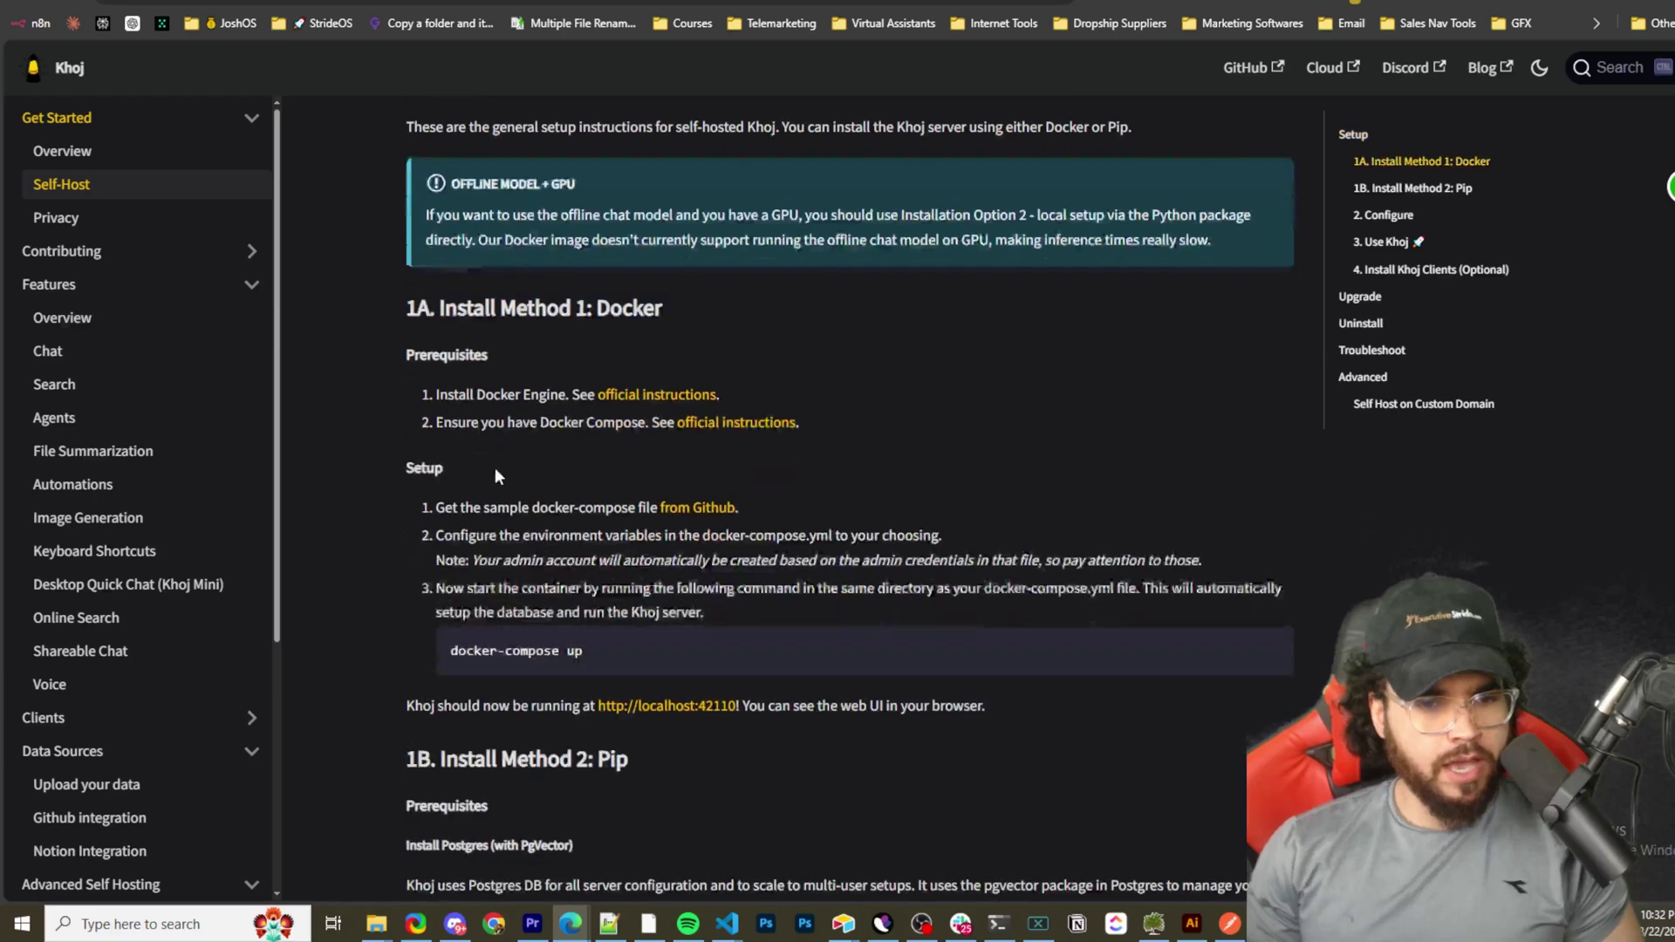
left_click_drag(624, 515, 714, 537)
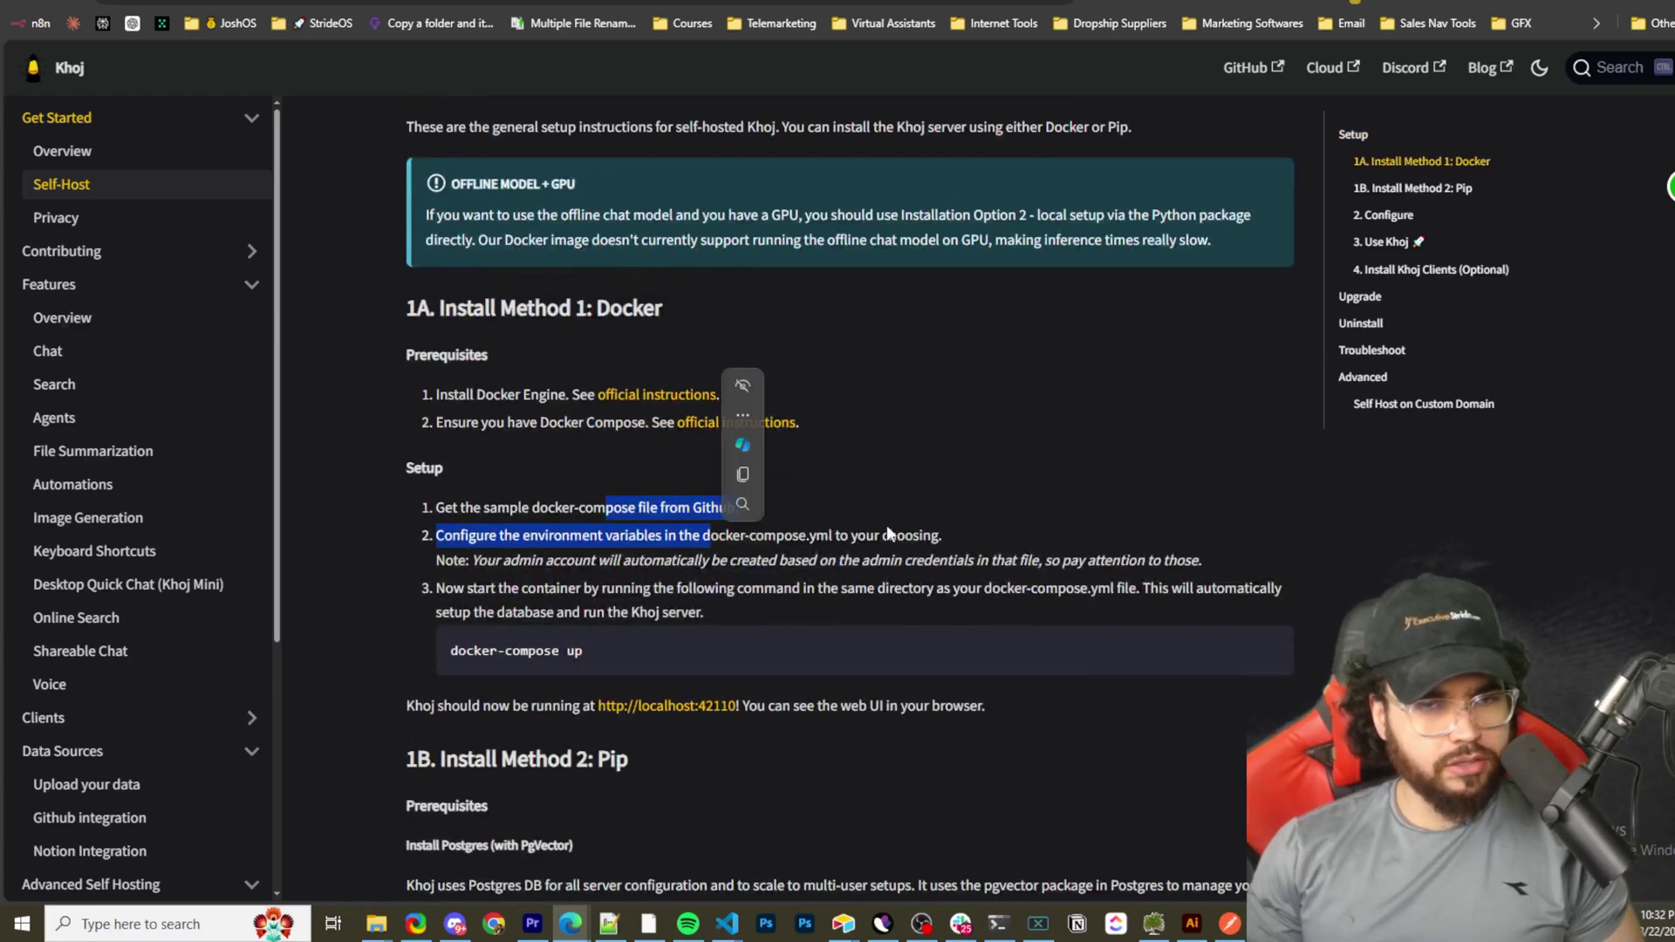
left_click(769, 513)
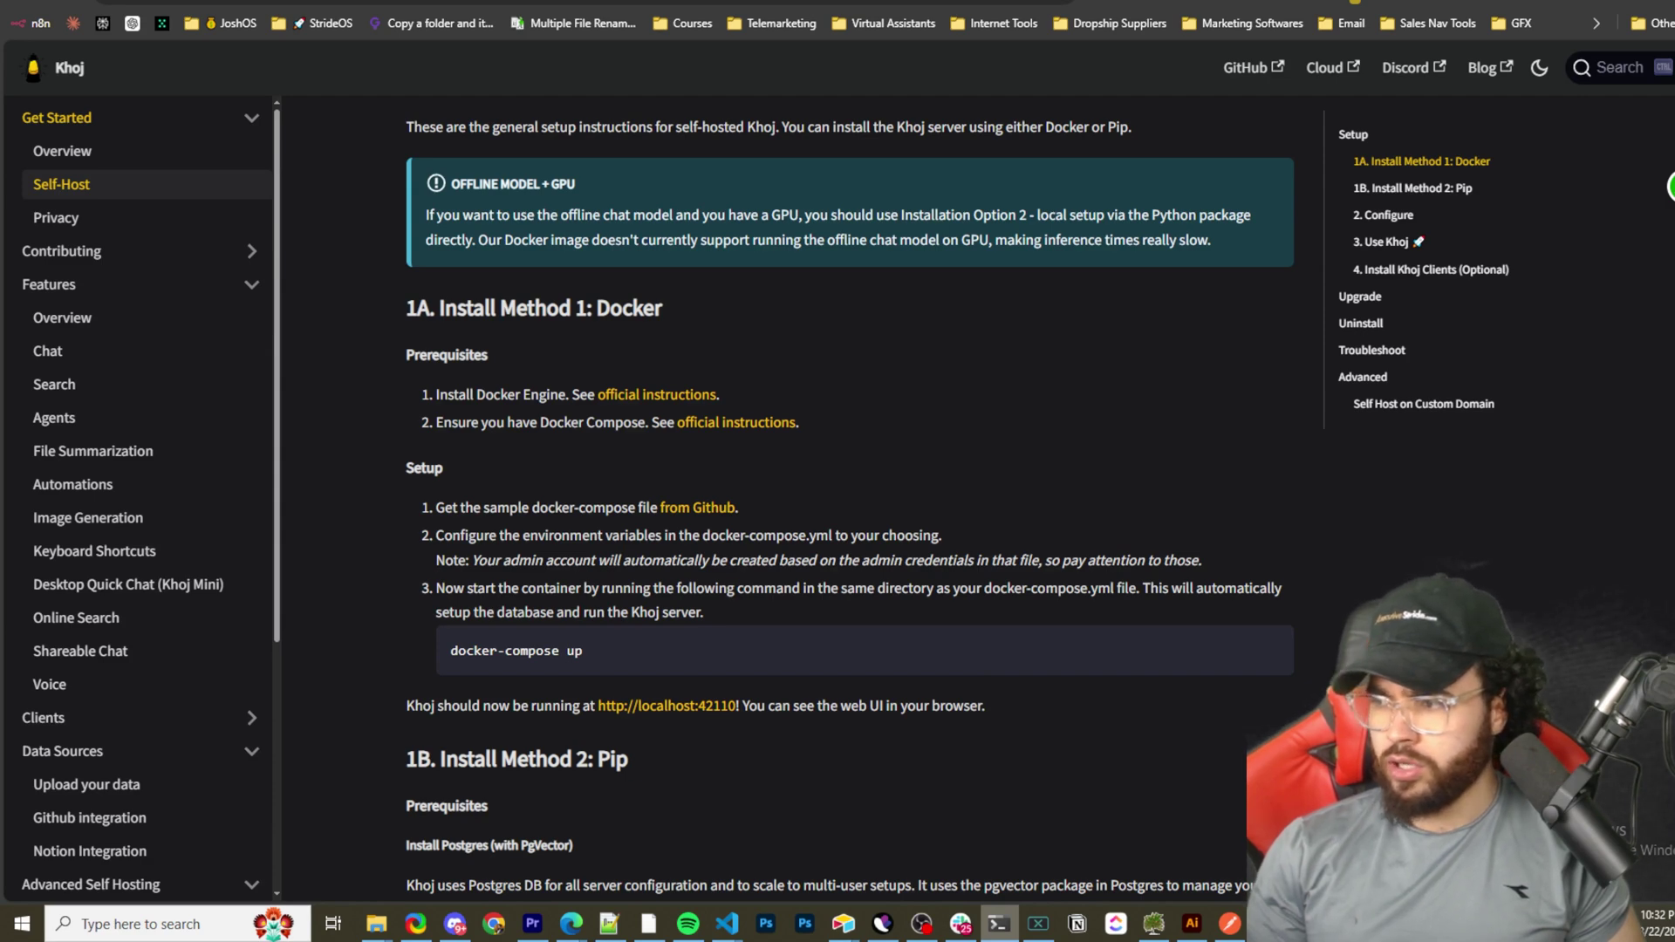
key("super+x")
key("a")
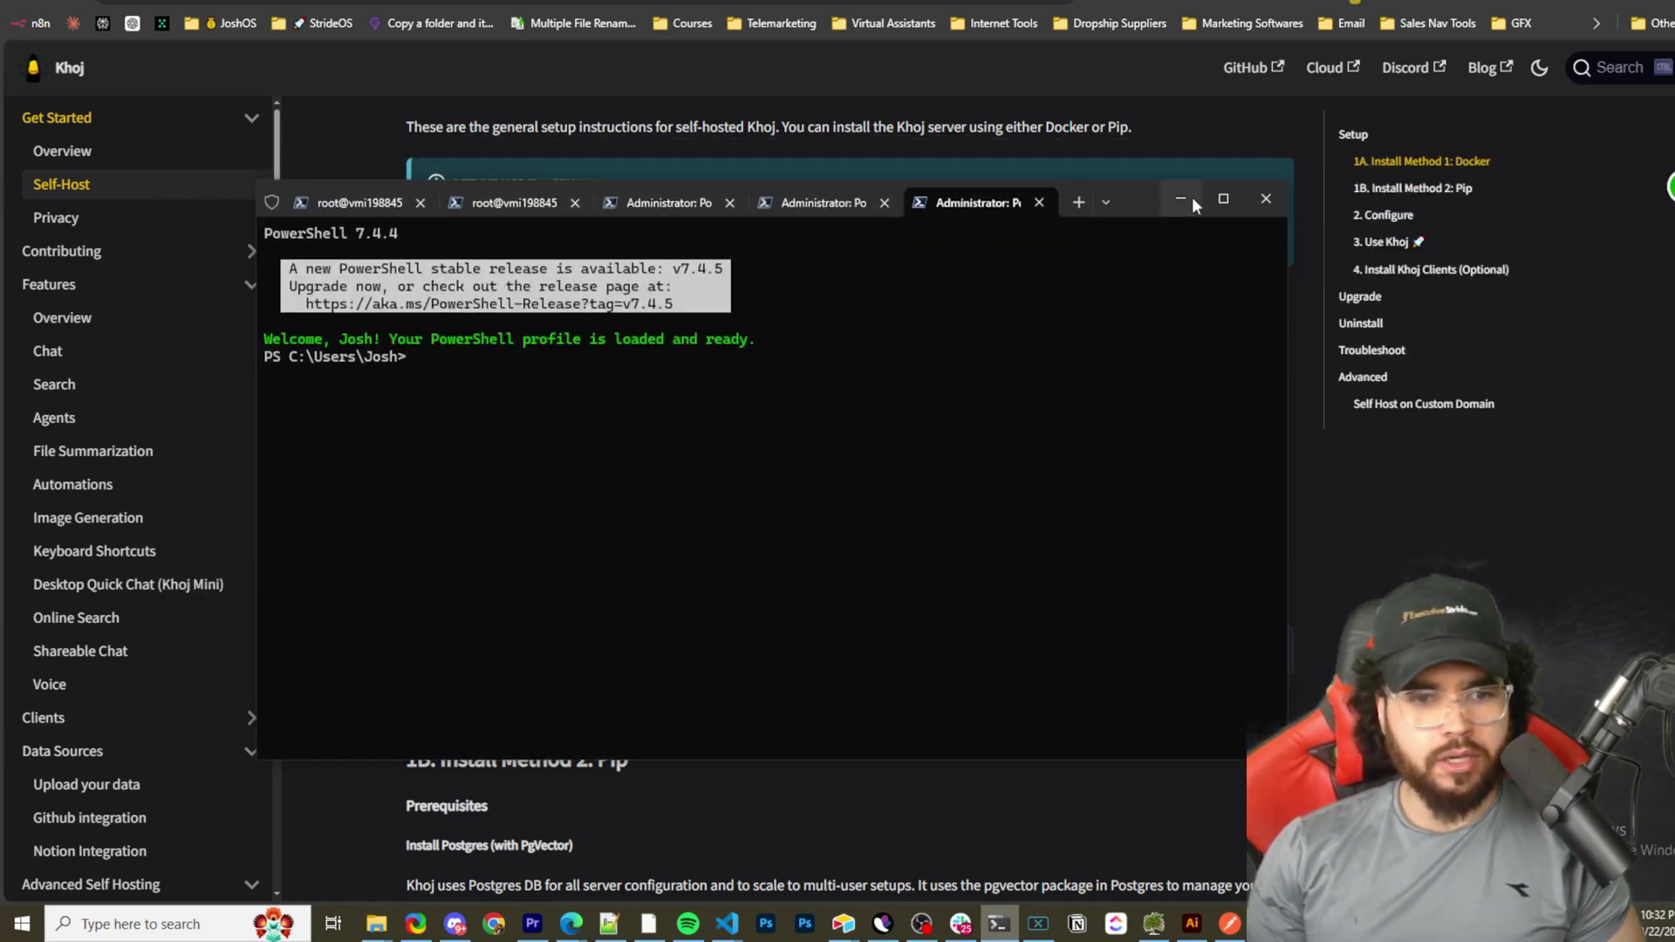
key("alt+Tab")
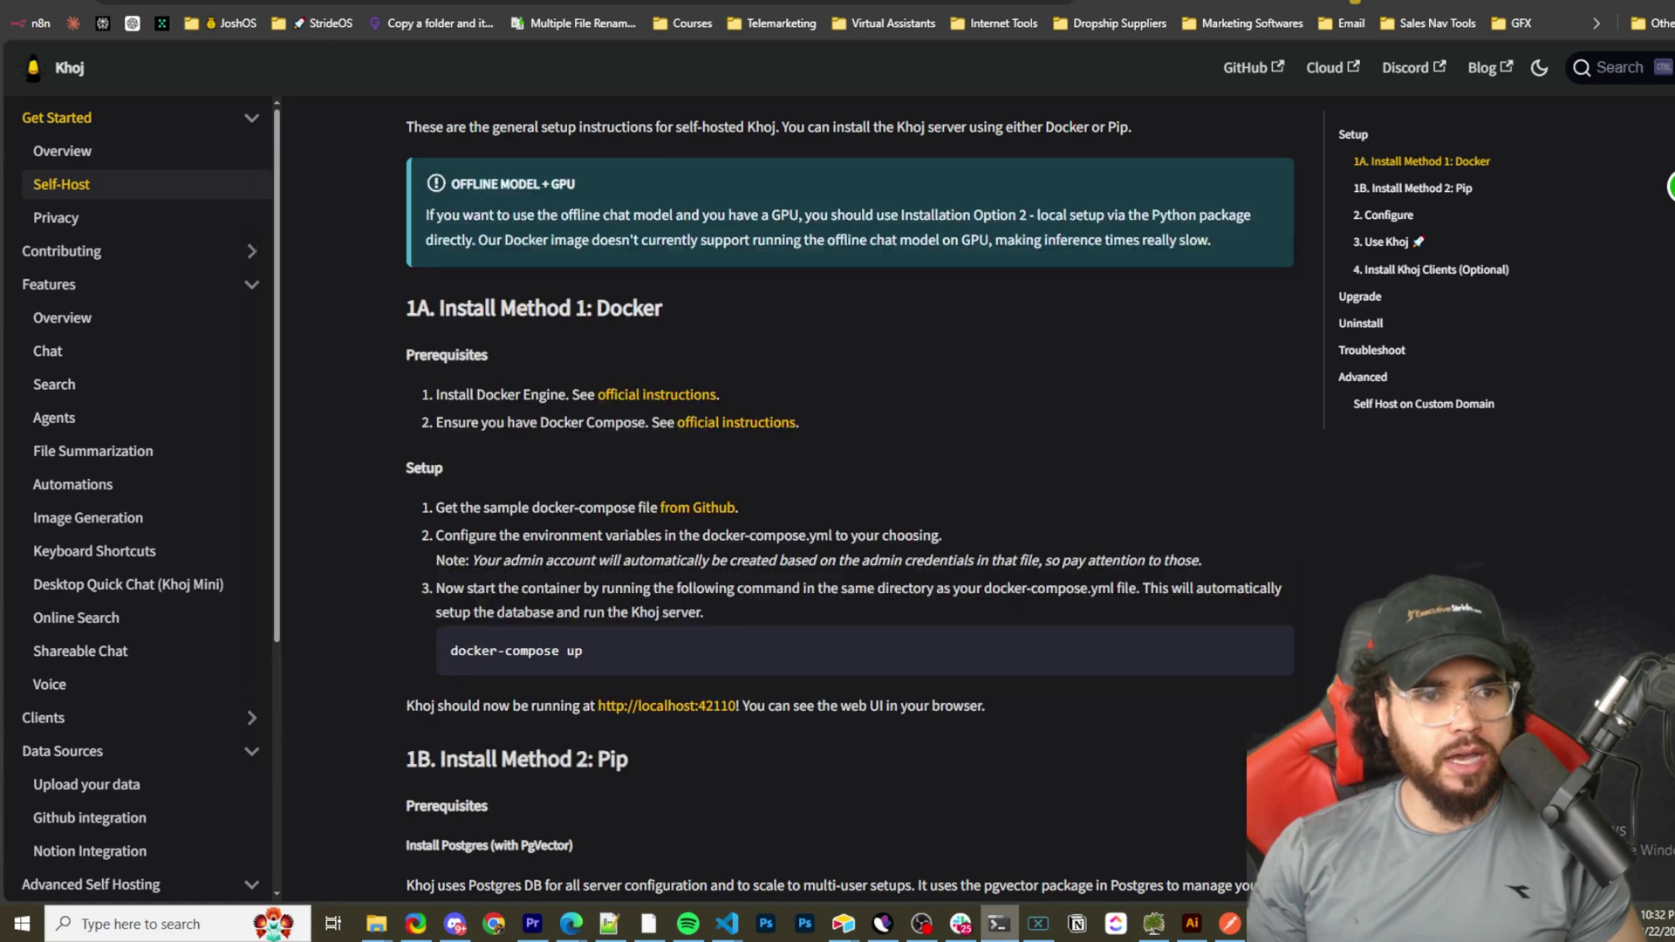
key("ctrl+Tab")
key("ctrl+l")
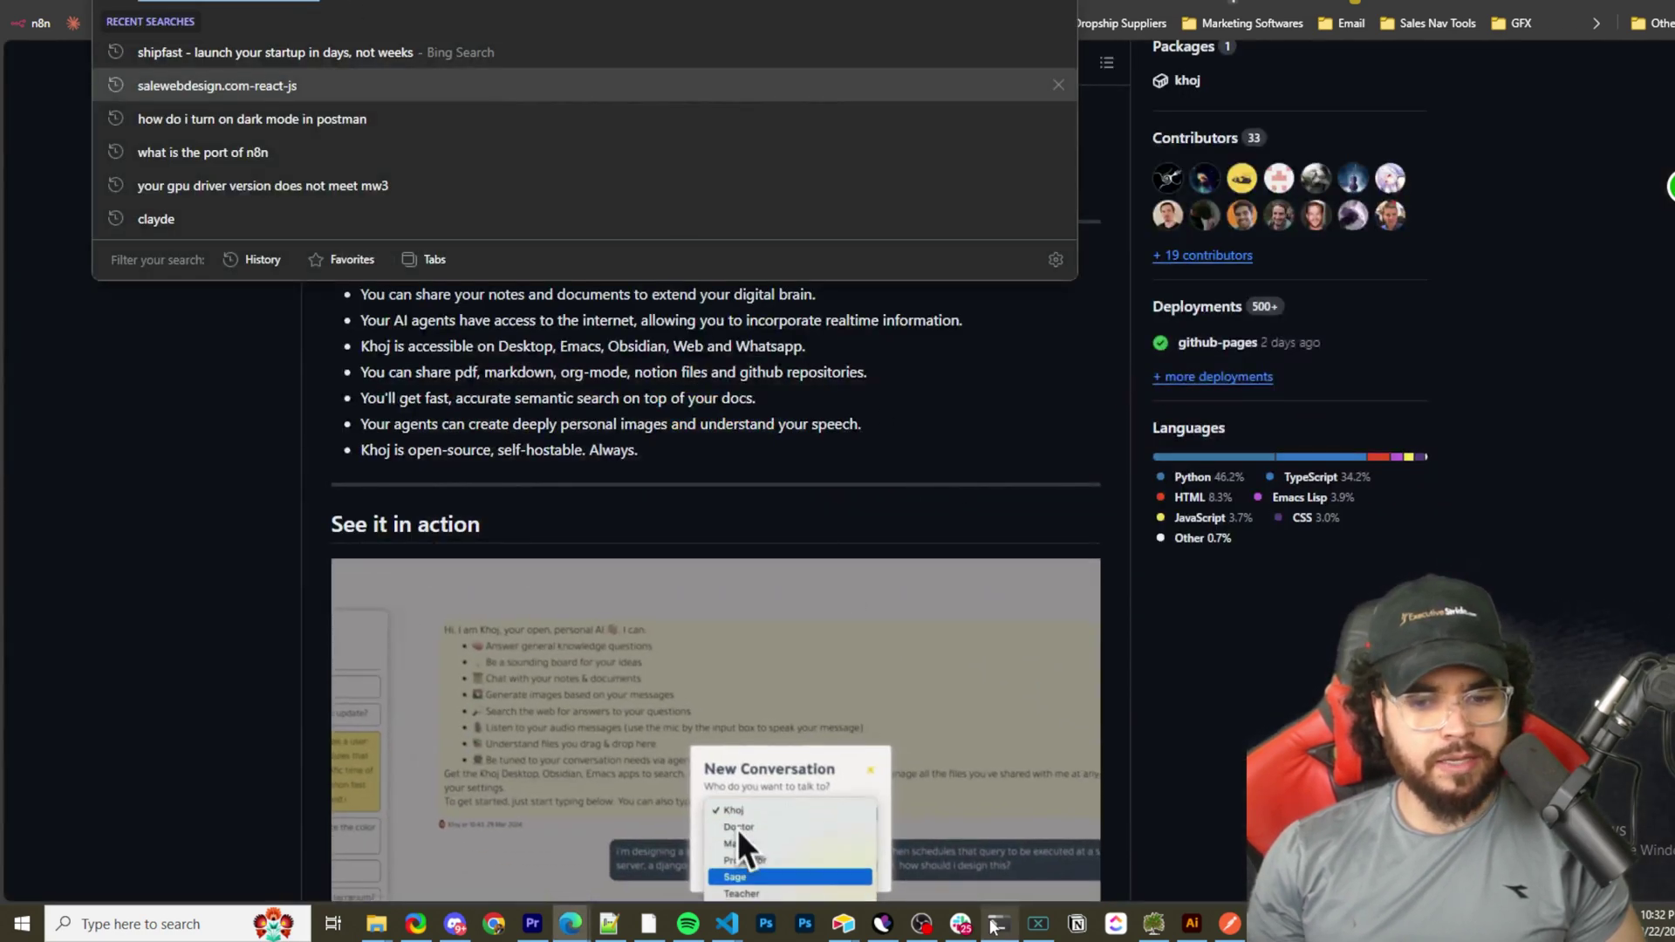
key("alt+Tab")
key("ctrl+v")
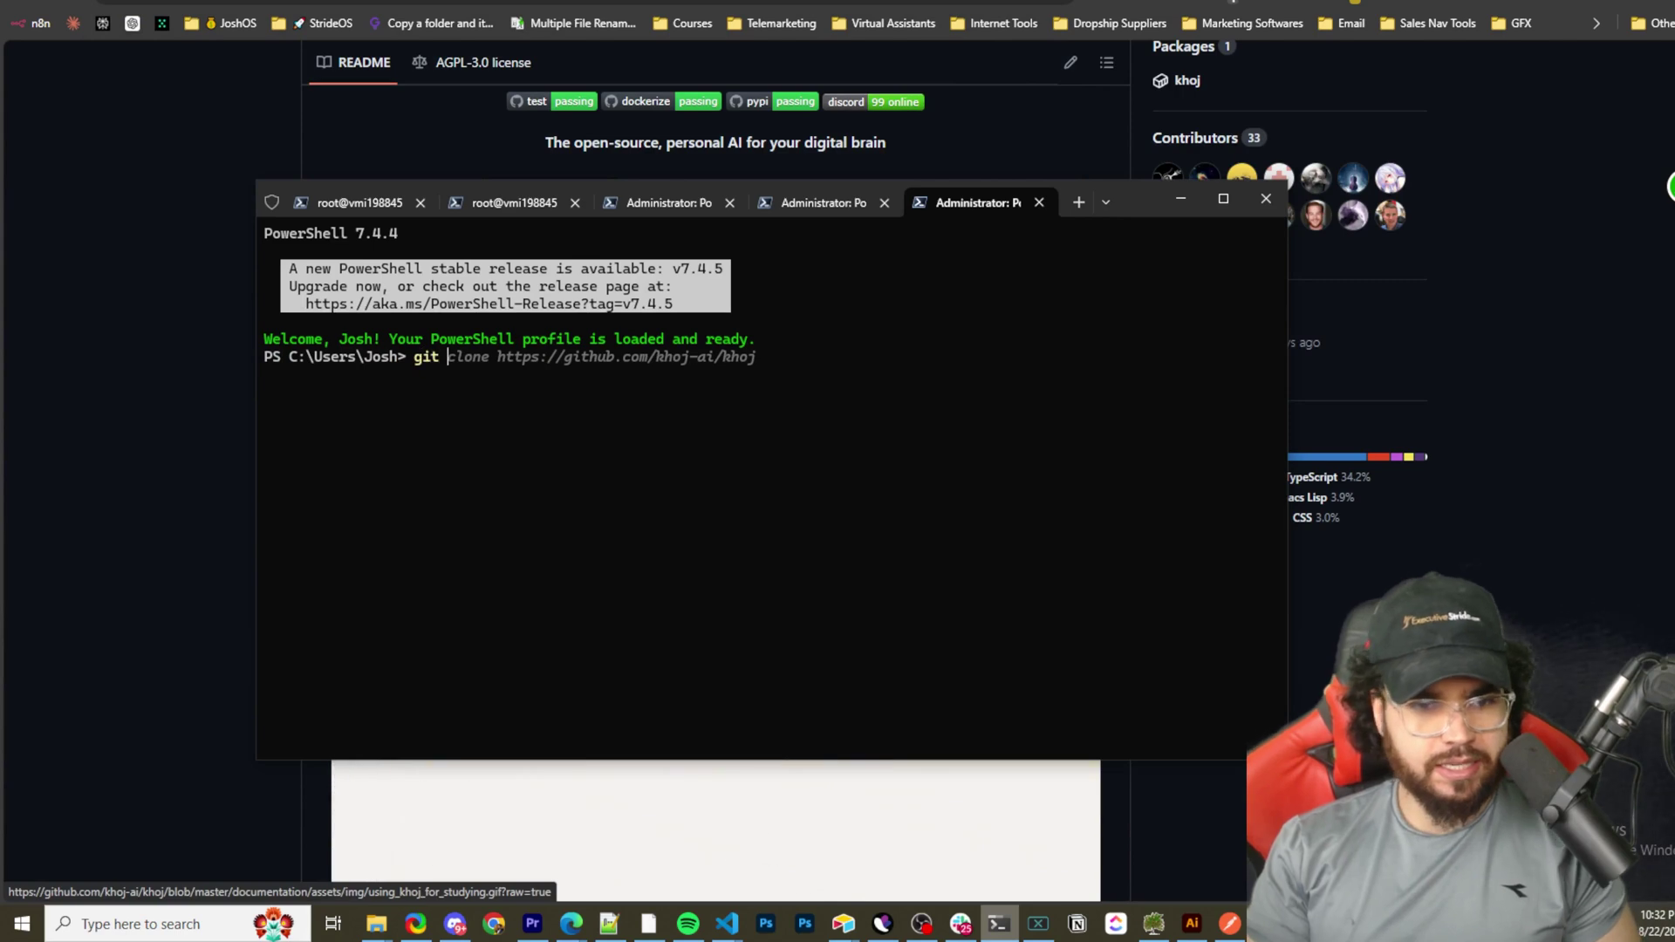
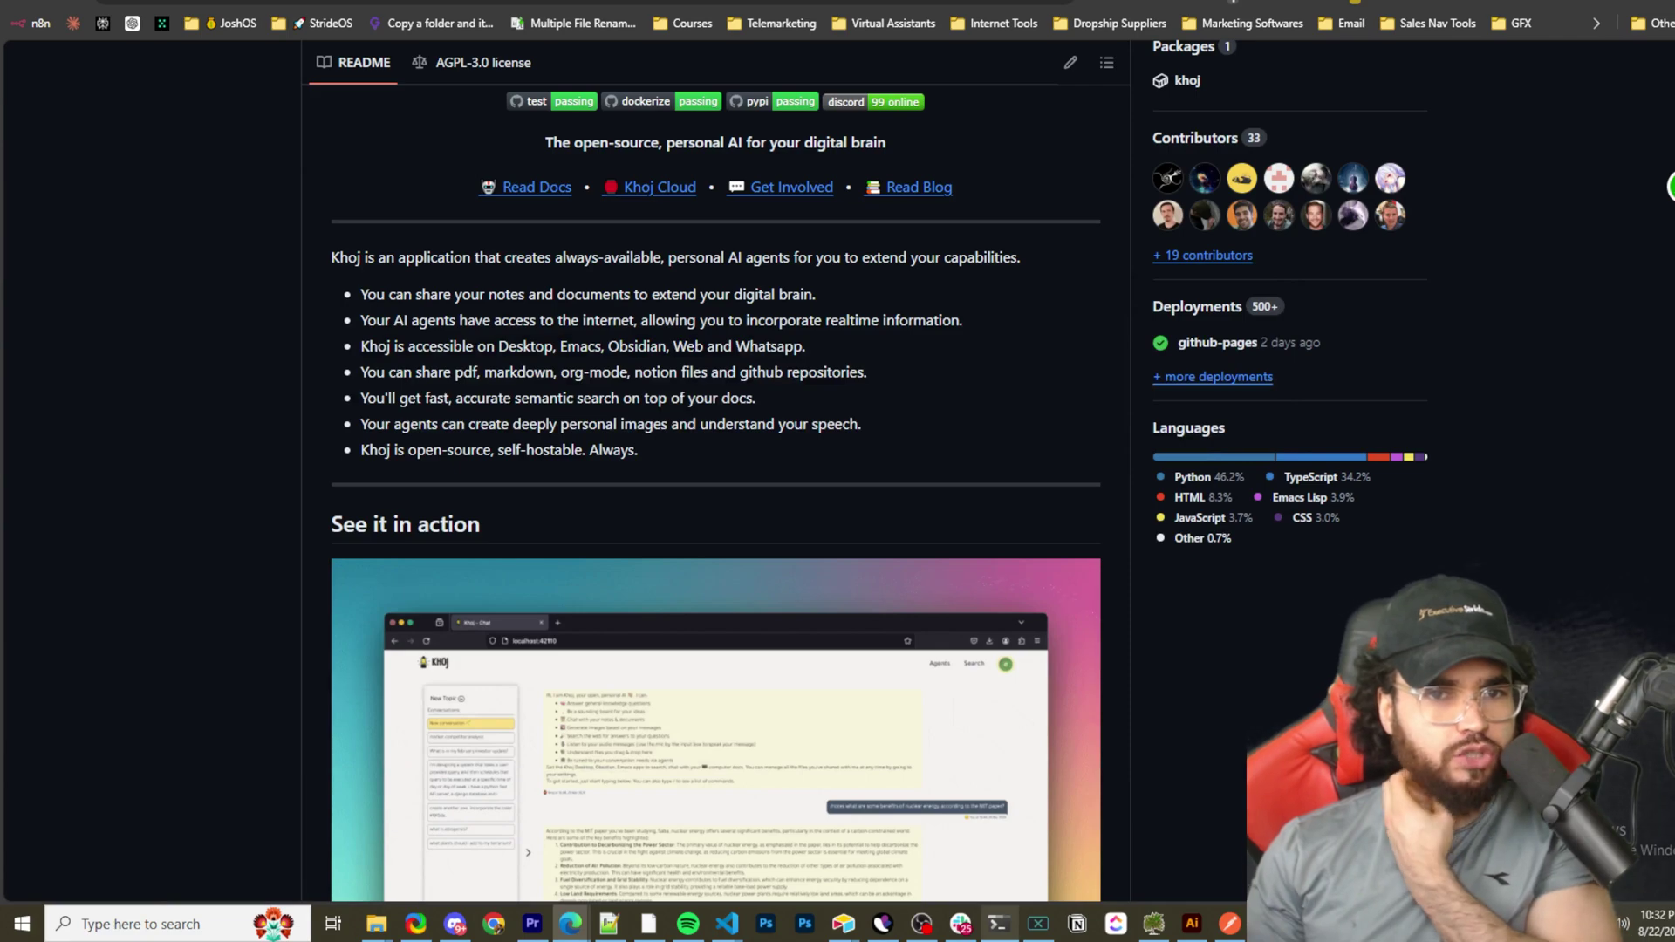
- Return to the Self-Host documentation page and read the Docker setup instructions
key("ctrl+Tab")
key("ctrl+Tab")
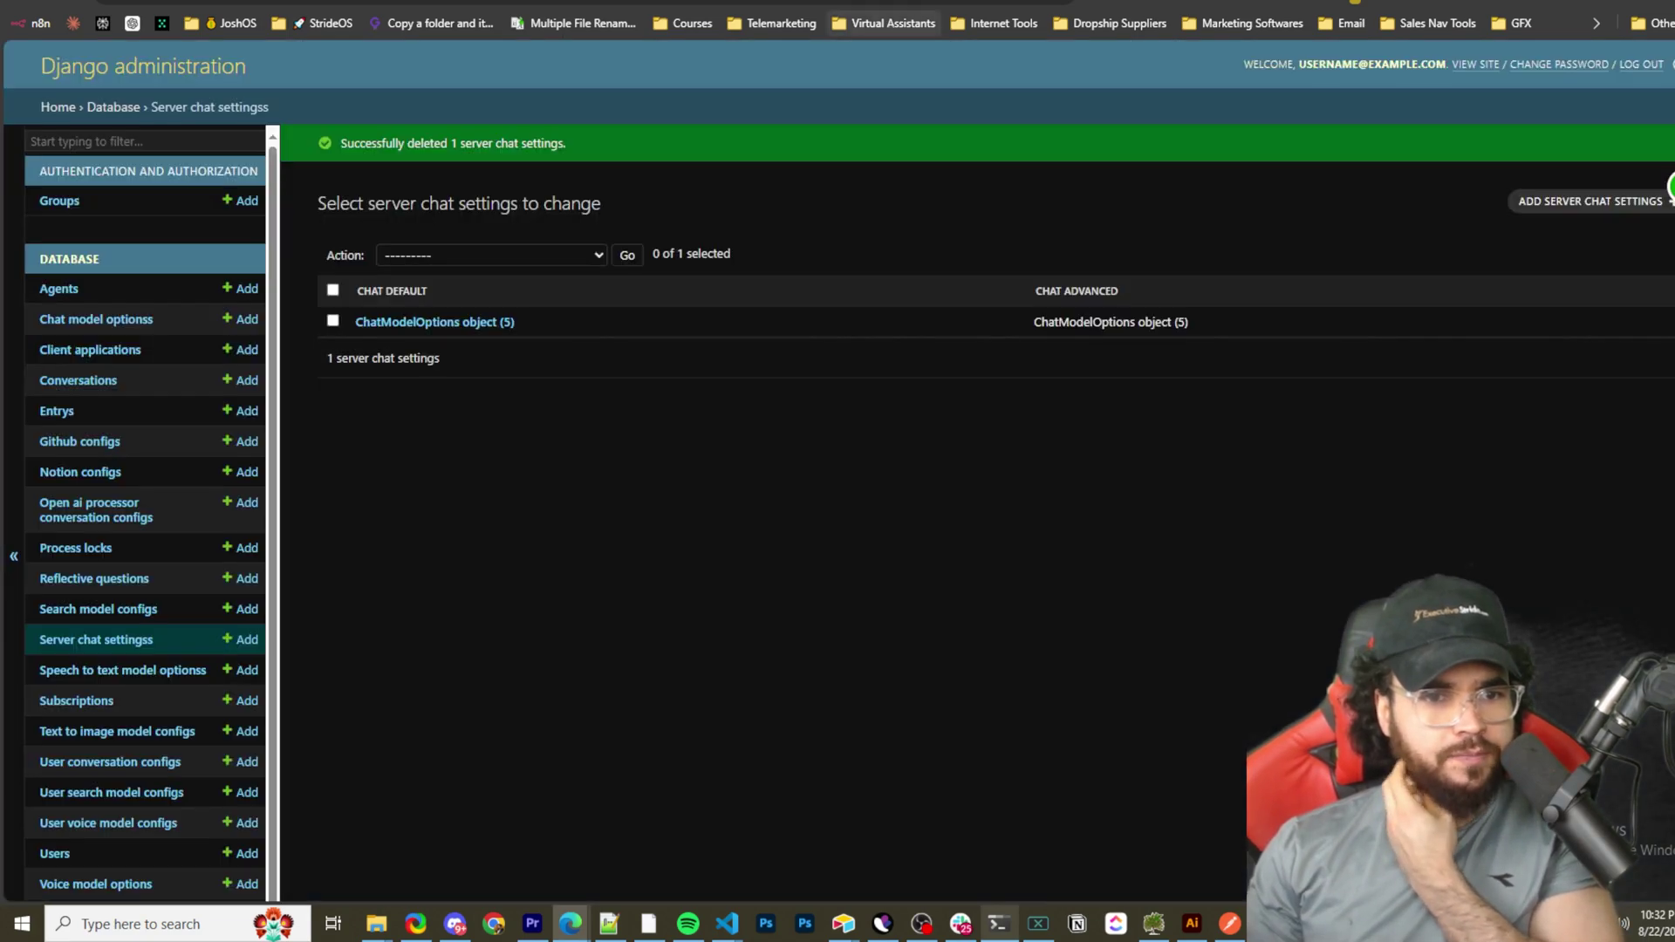
key("ctrl+shift+Tab")
key("ctrl+Tab")
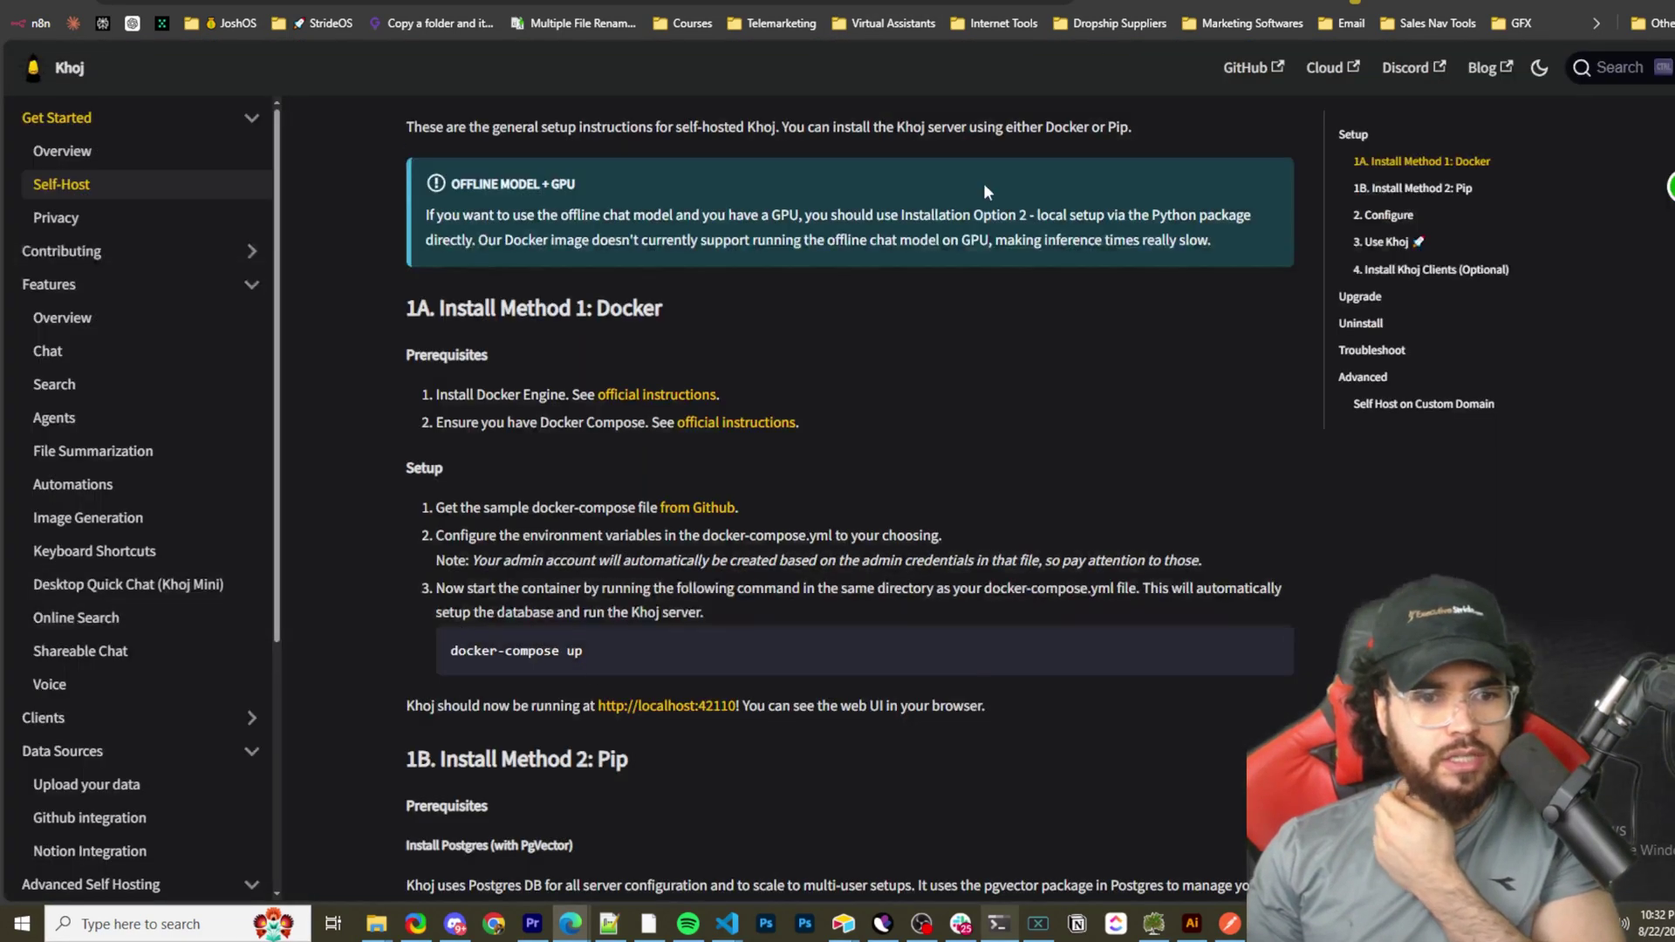
scroll(552, 636, "down", 3)
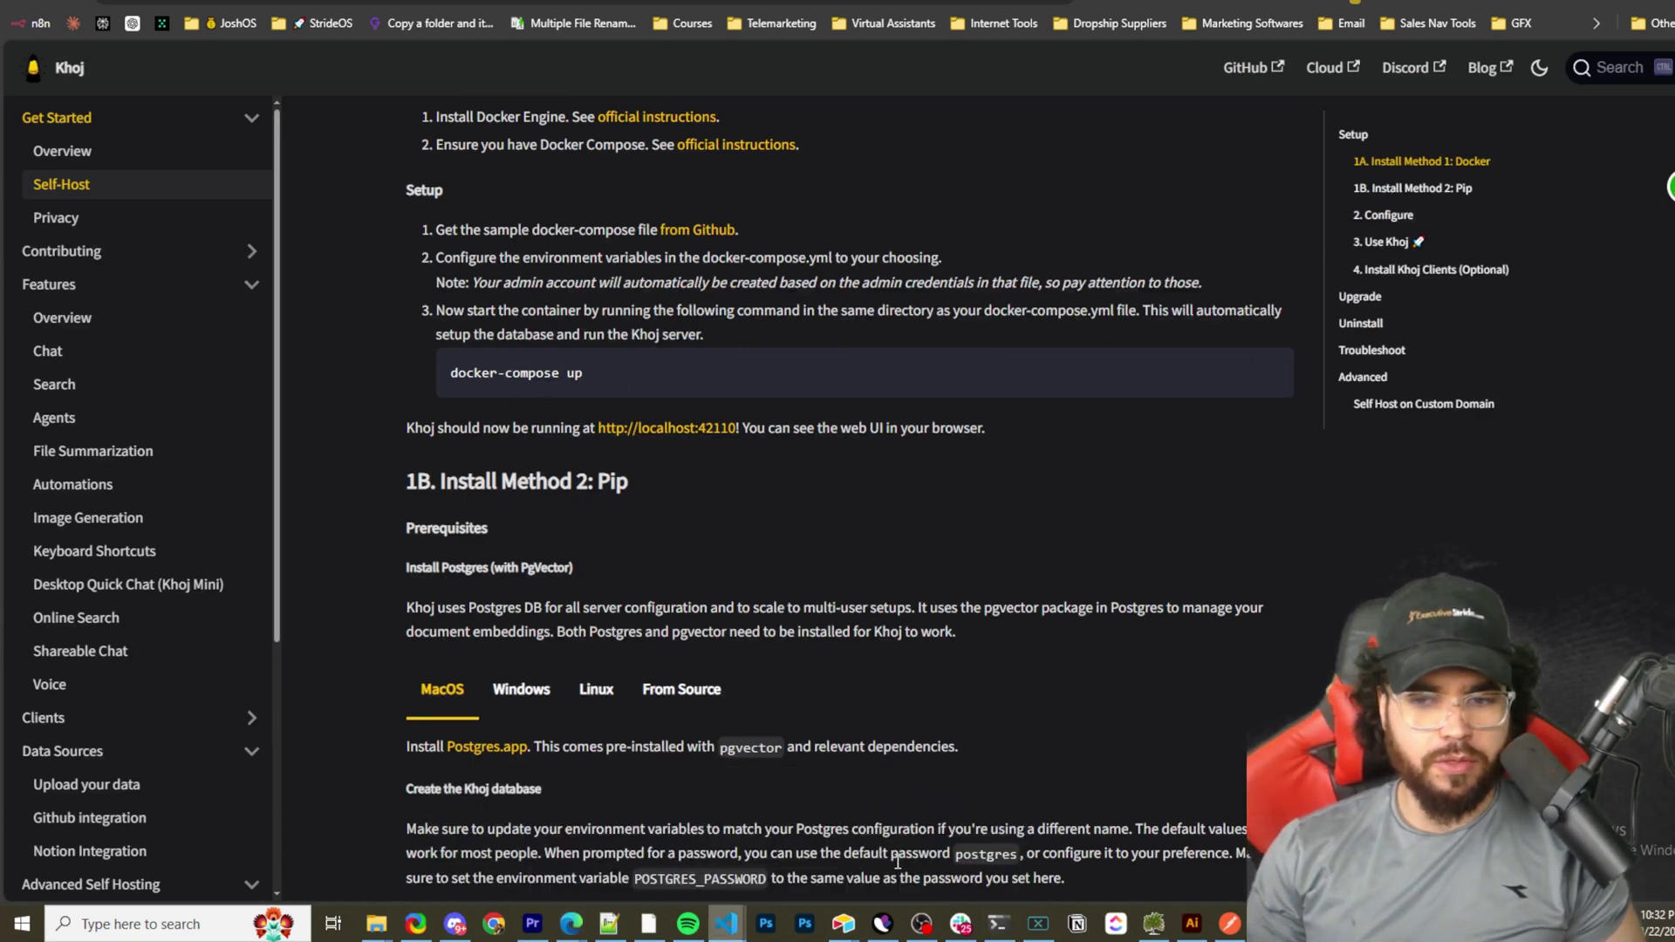
- Switch to VS Code and look through the database, server, ports and environment settings in the khoj project's docker-compose.yml
left_click(726, 923)
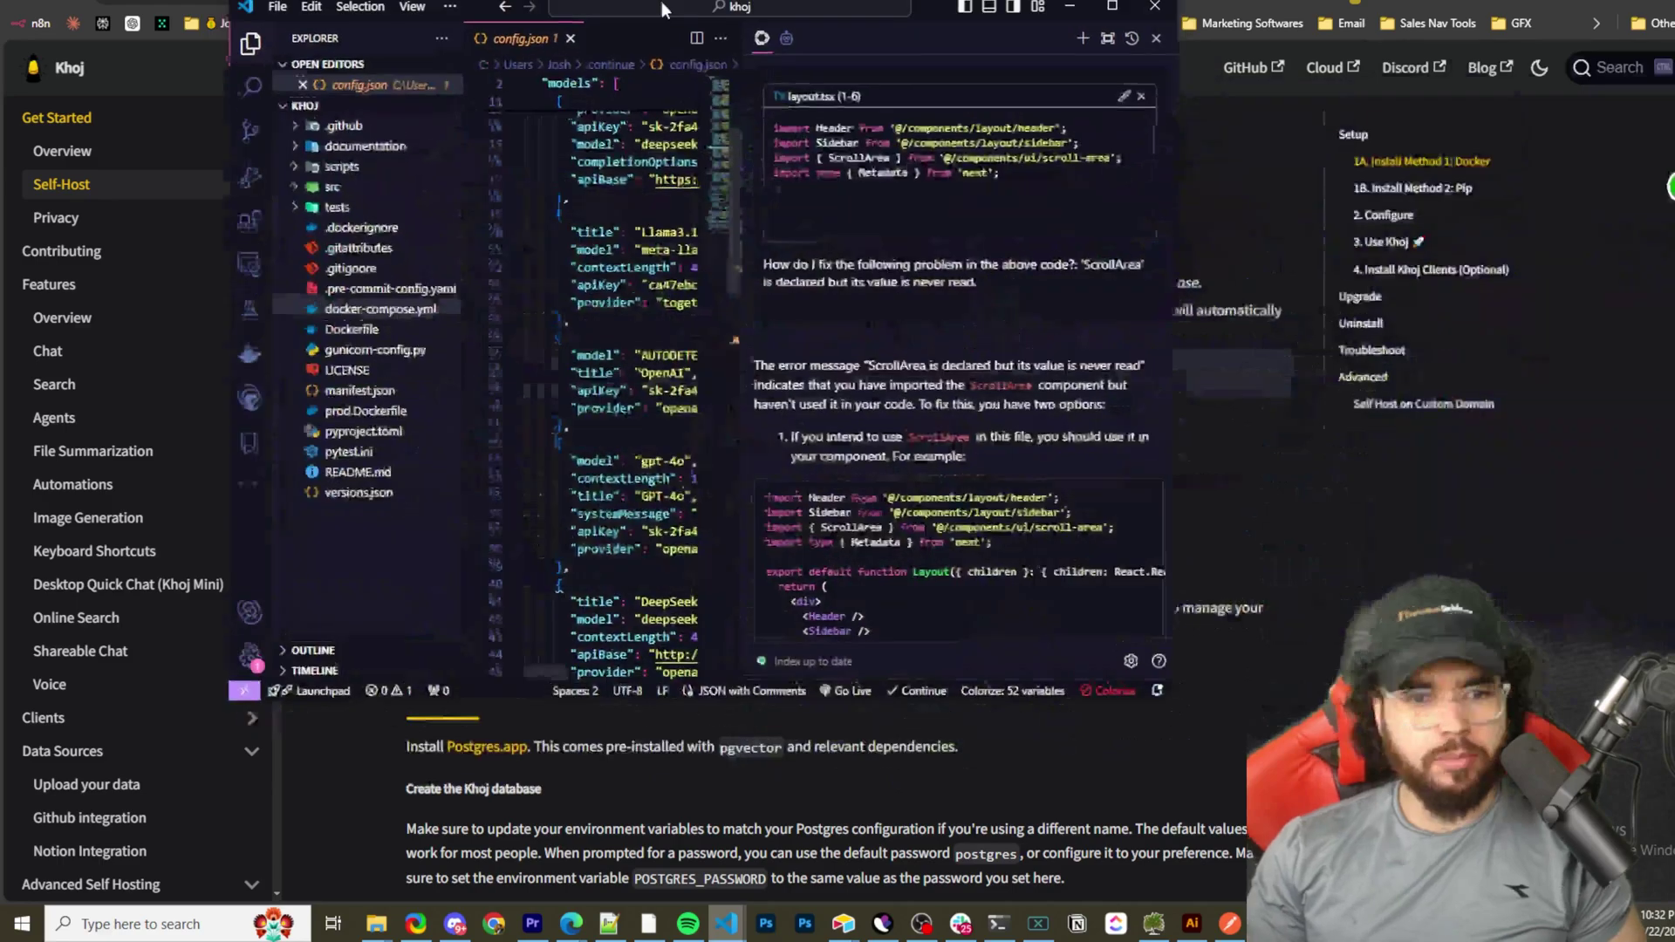
left_click_drag(661, 1, 262, 8)
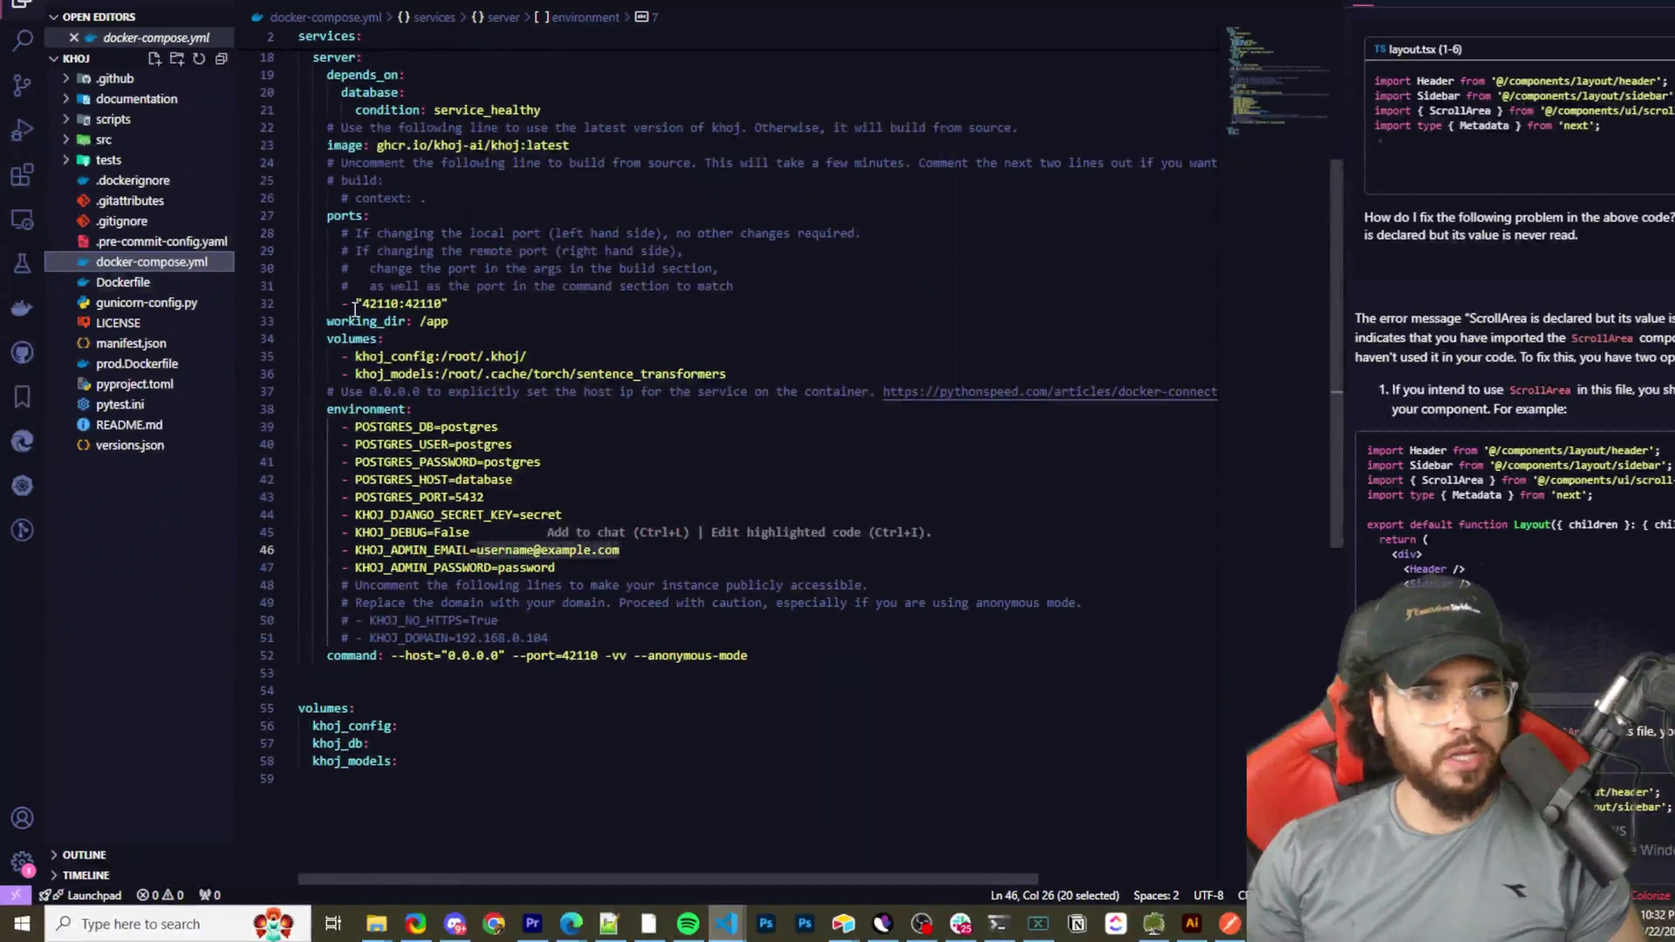
scroll(543, 375, "up", 6)
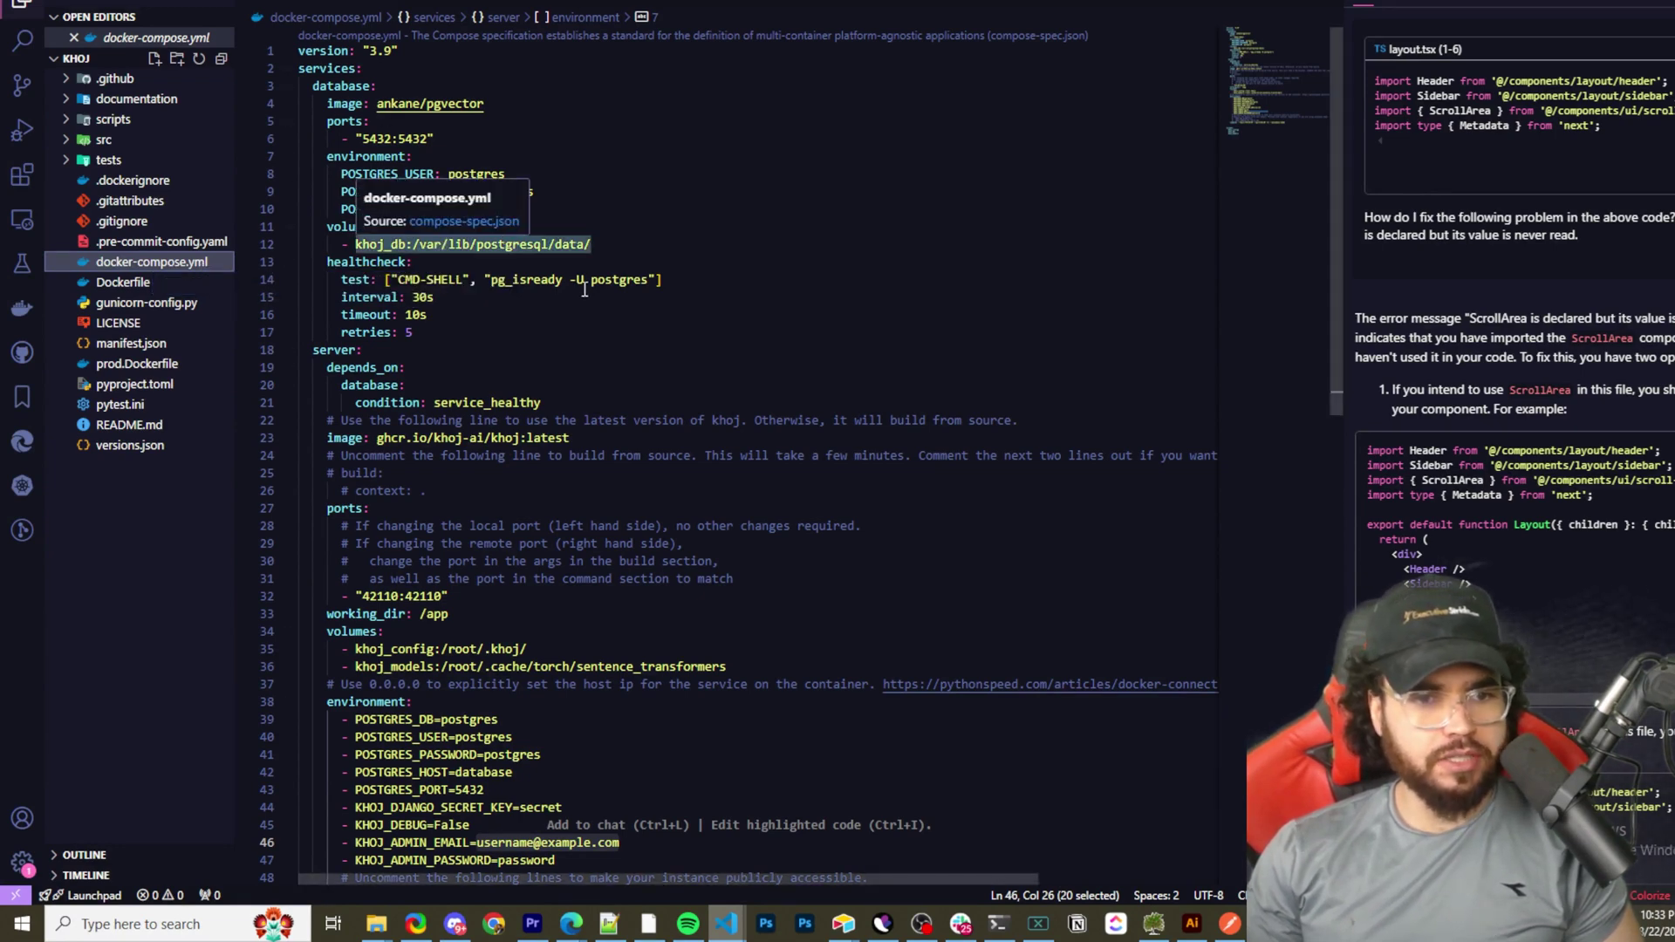
scroll(588, 286, "down", 1)
scroll(588, 285, "down", 2)
scroll(576, 290, "down", 1)
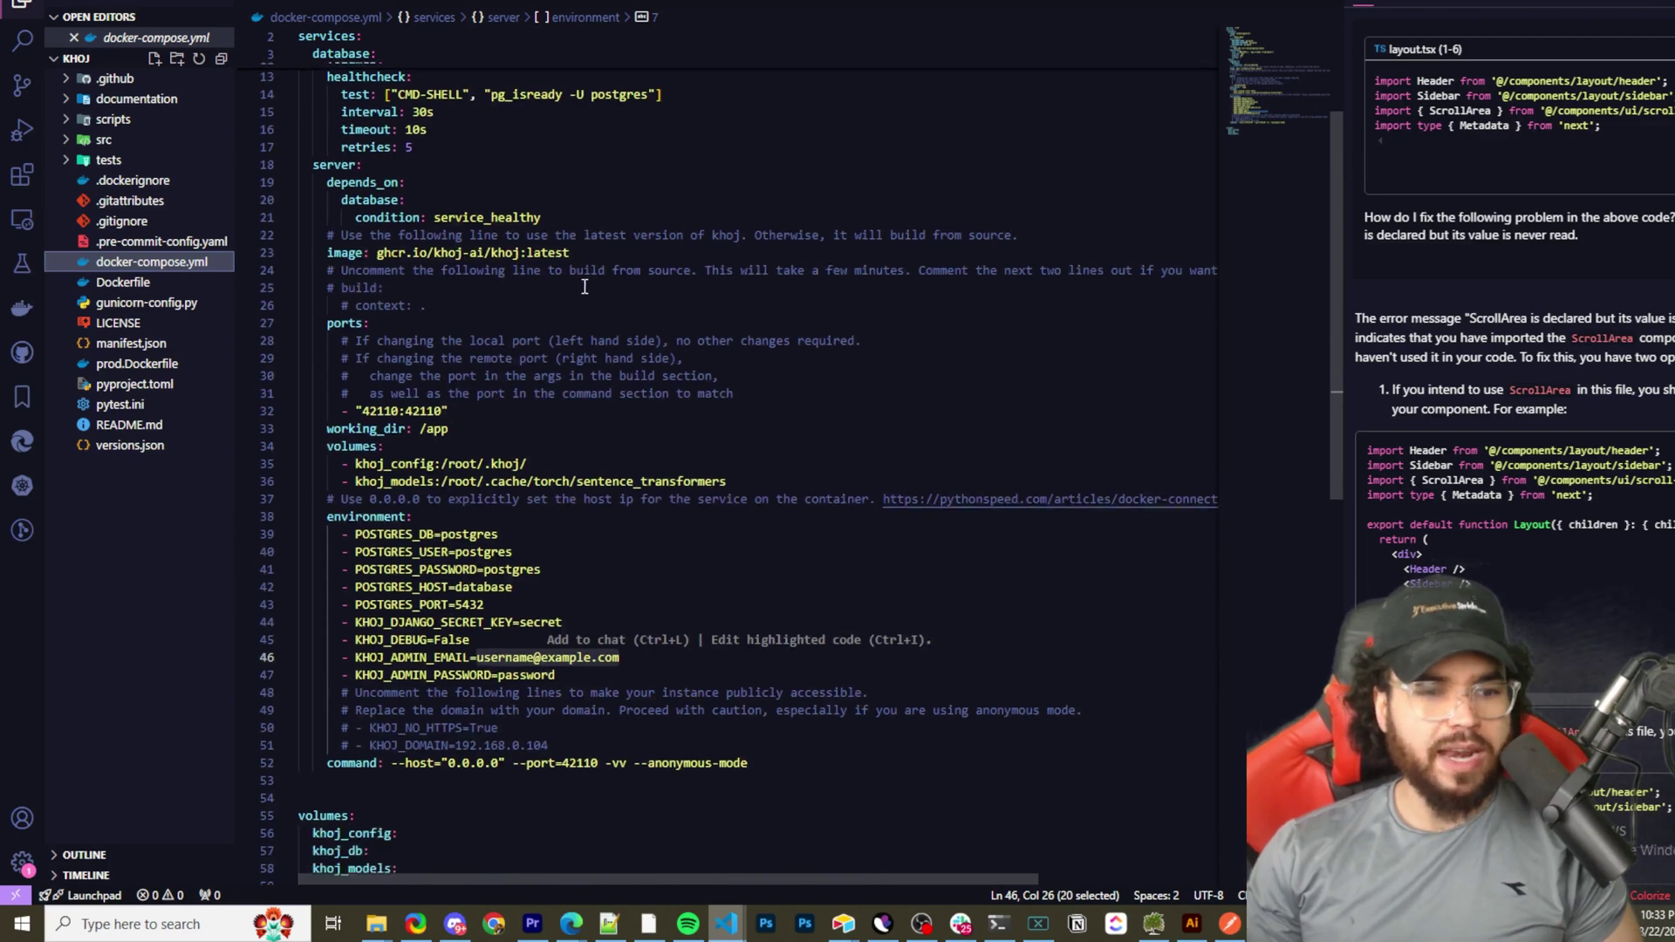
scroll(573, 292, "down", 5)
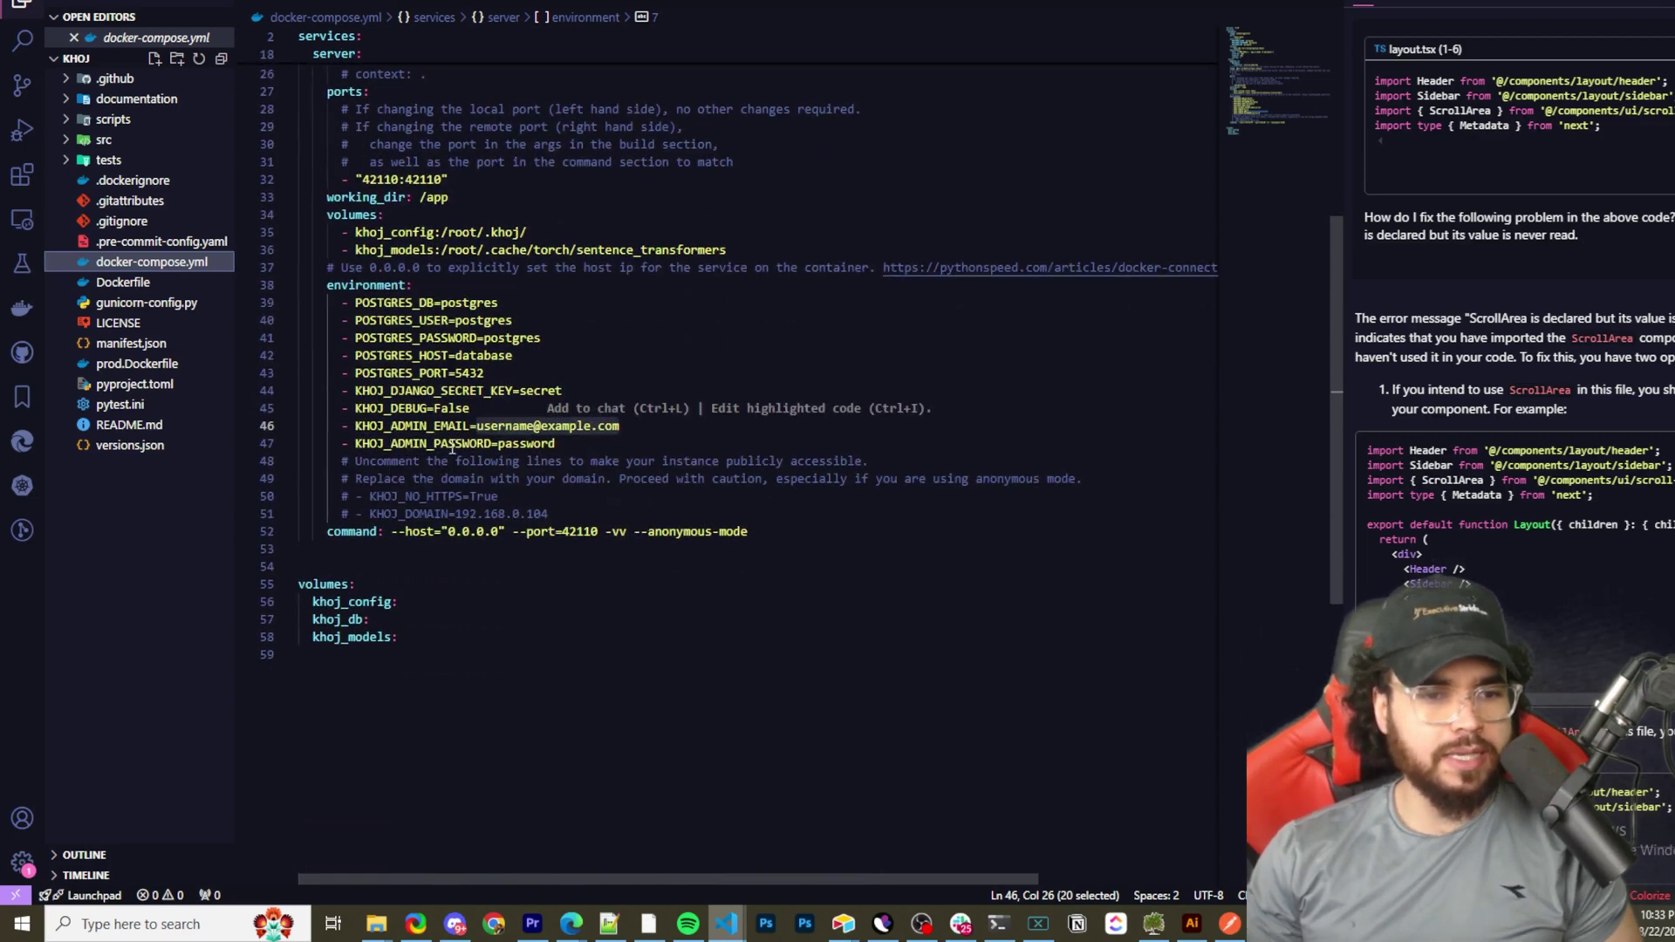
- Point out the KHOJ_ADMIN_EMAIL and KHOJ_ADMIN_PASSWORD variables in docker-compose.yml by highlighting their values
left_click_drag(415, 434, 478, 426)
left_click(625, 444)
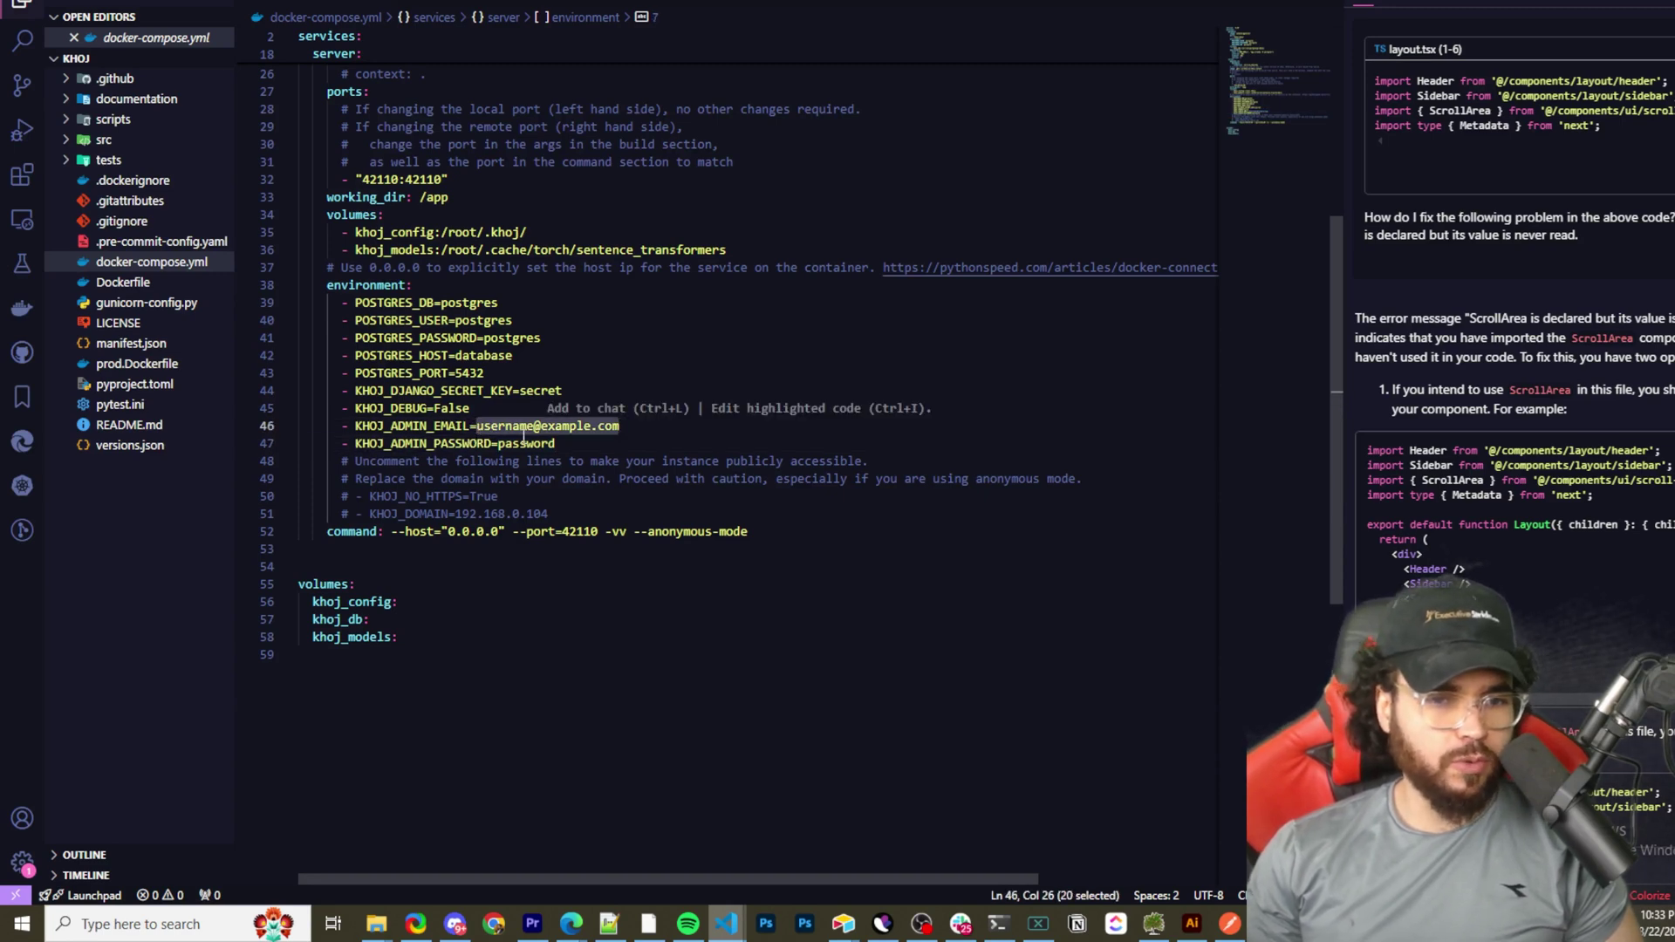
left_click(612, 446)
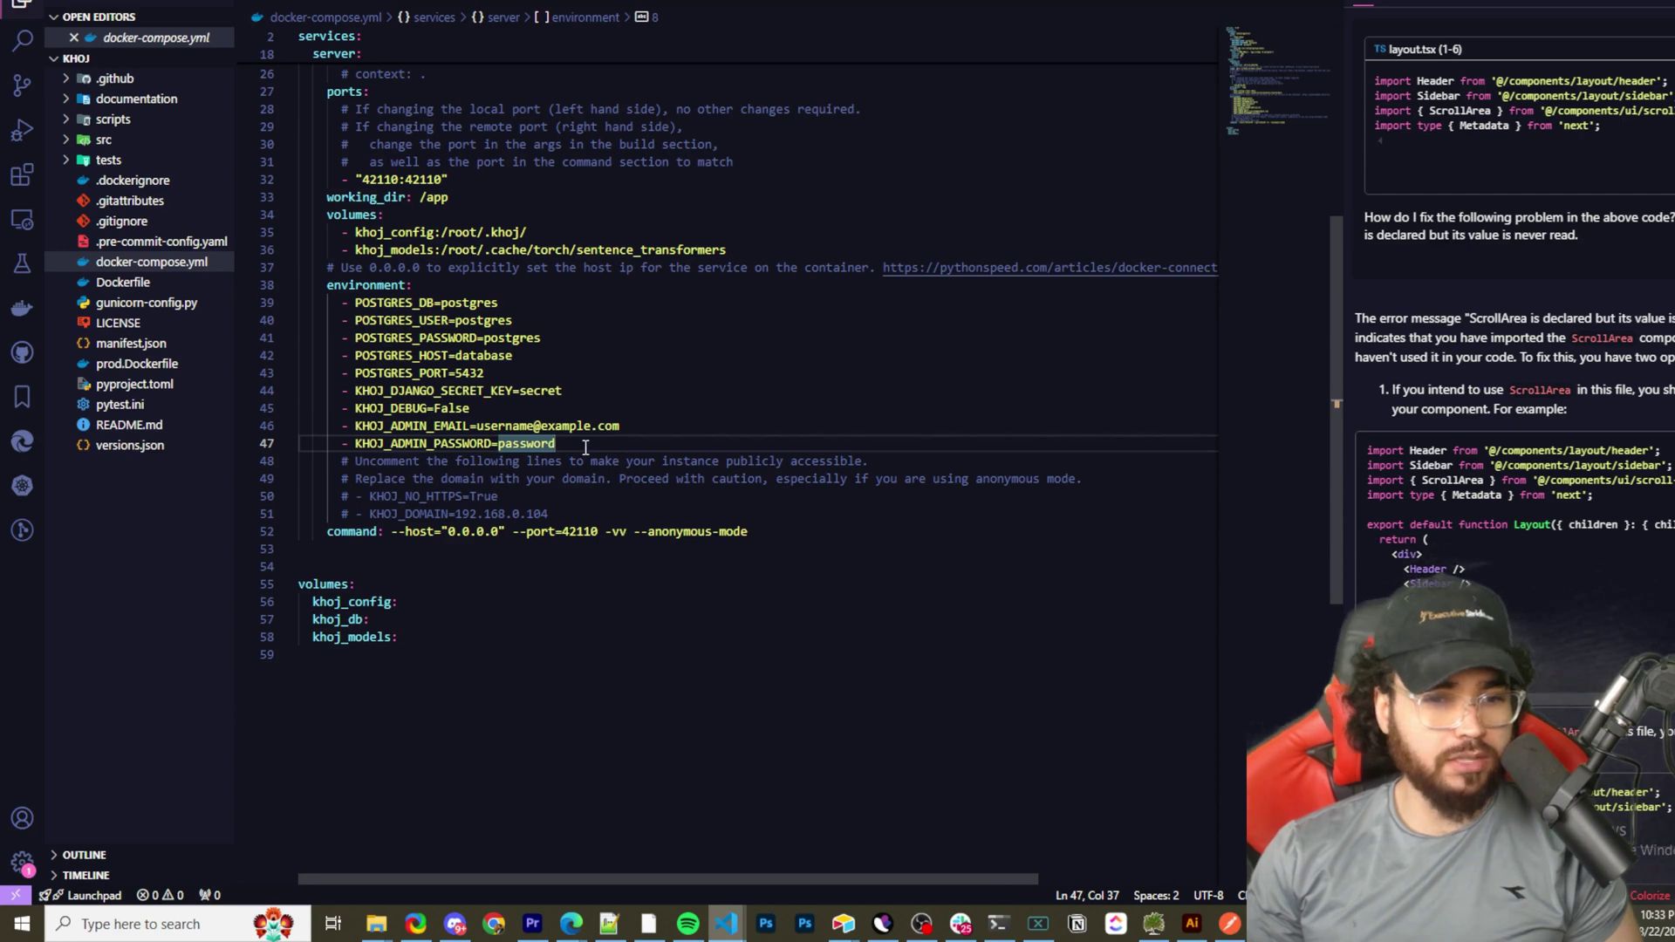
left_click_drag(620, 427, 477, 429)
left_click(608, 441)
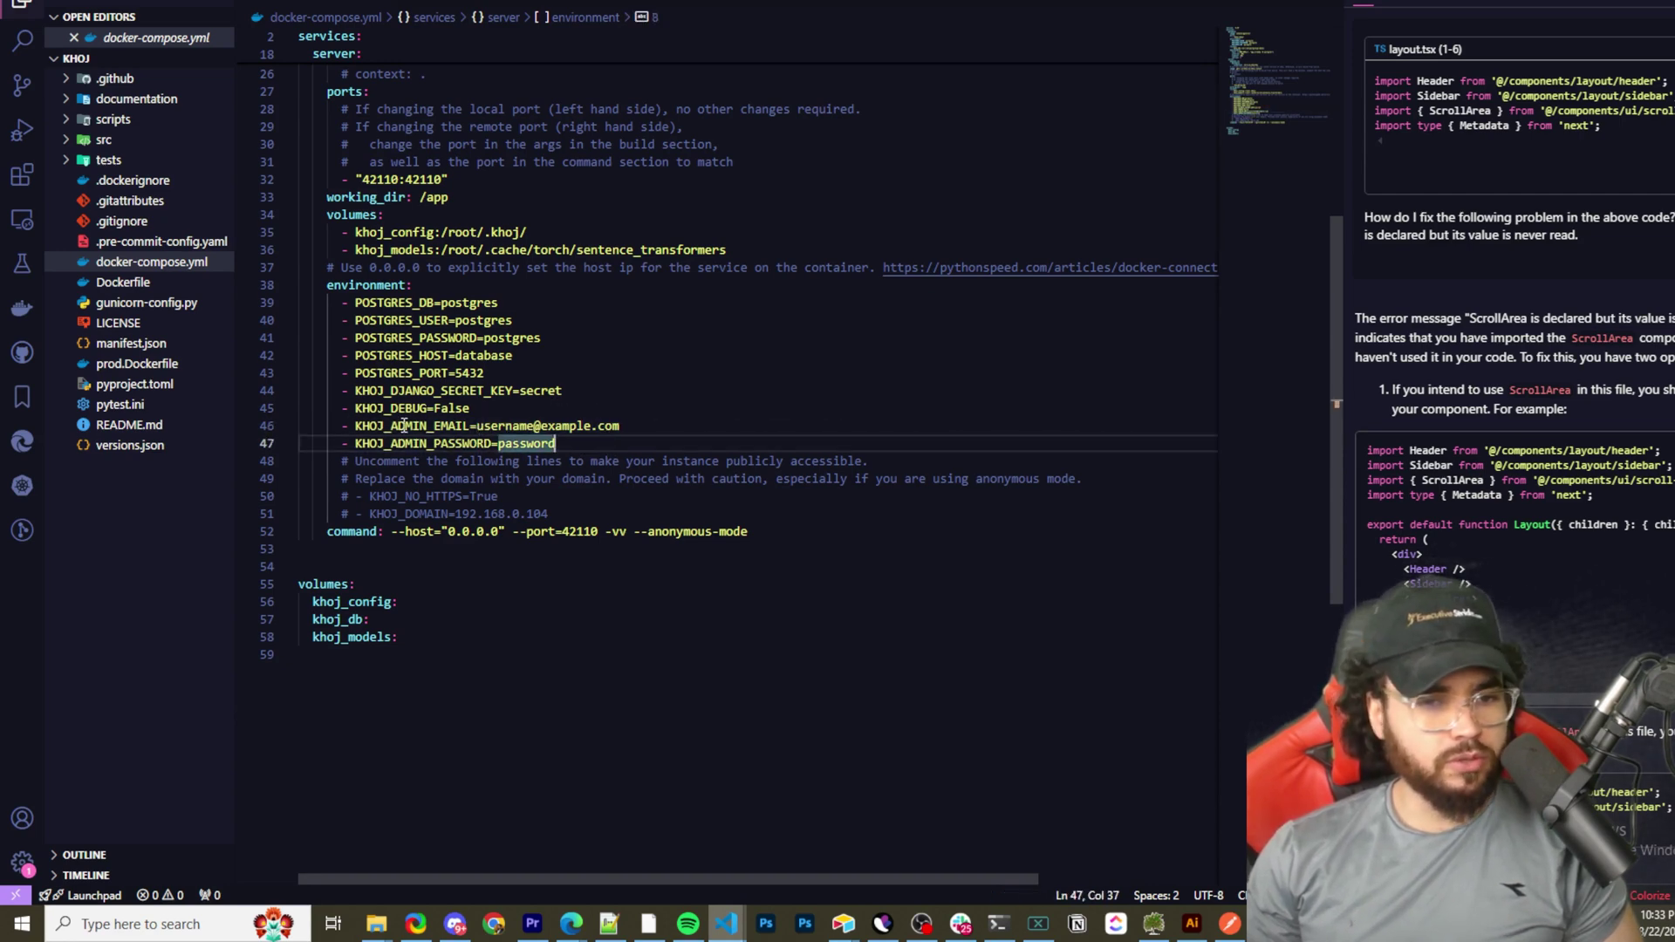
left_click_drag(505, 426, 590, 429)
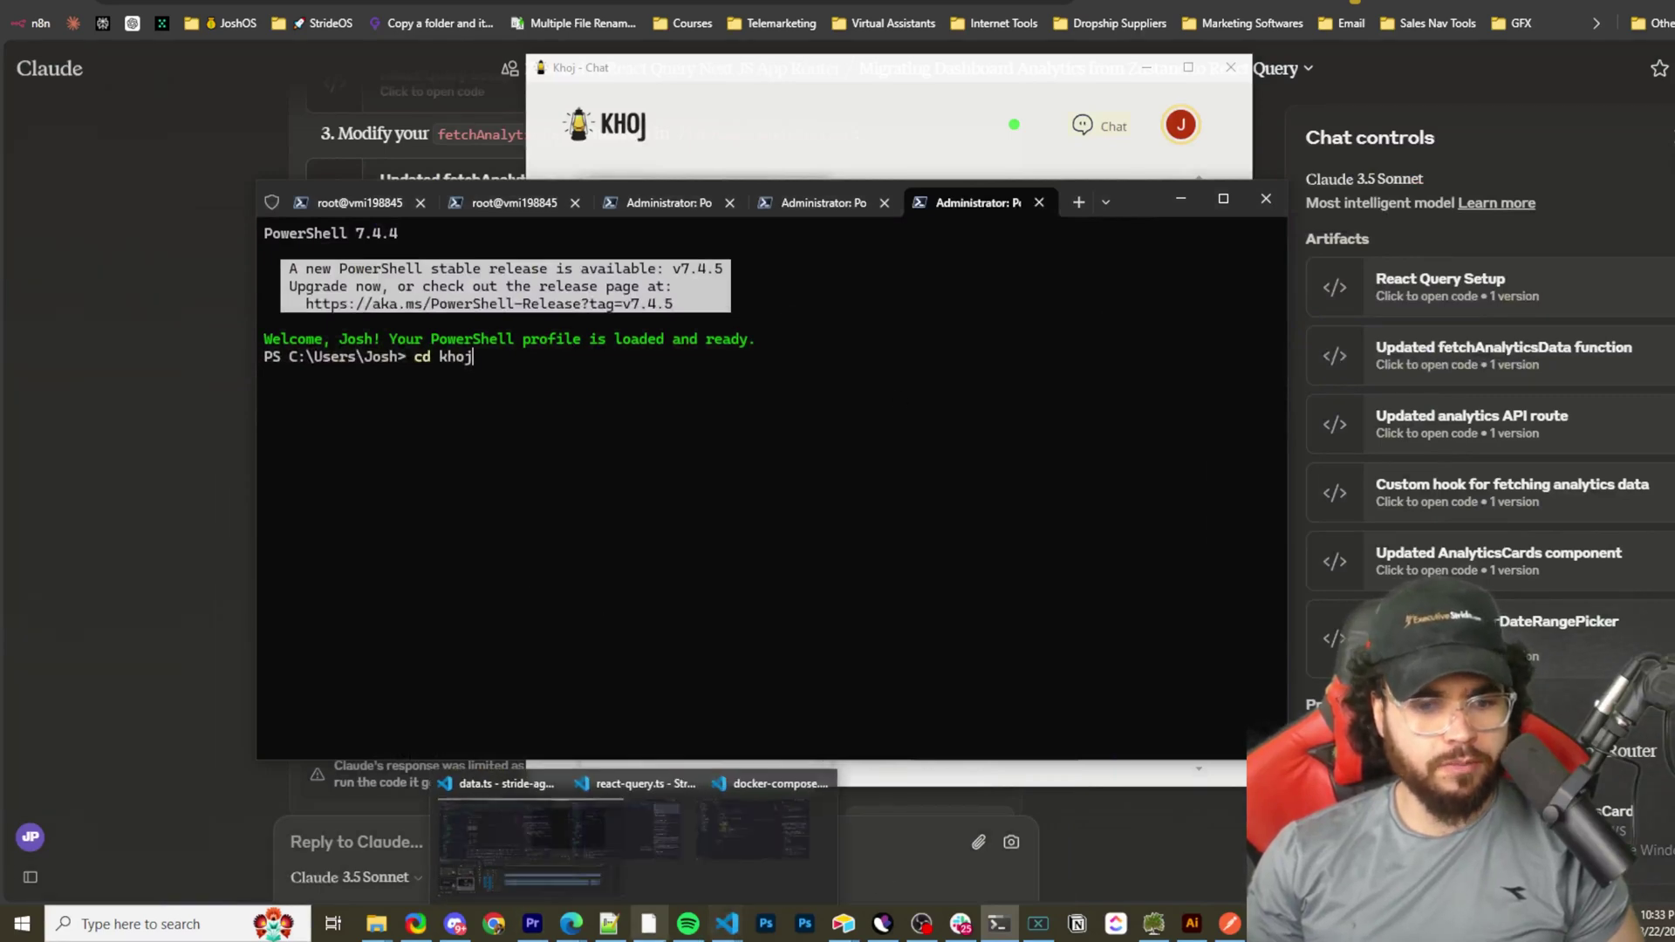
- Switch back to the Self-Host documentation and read on from the Docker and Pip methods to the Configure section's admin panel login
mouse_move(570, 923)
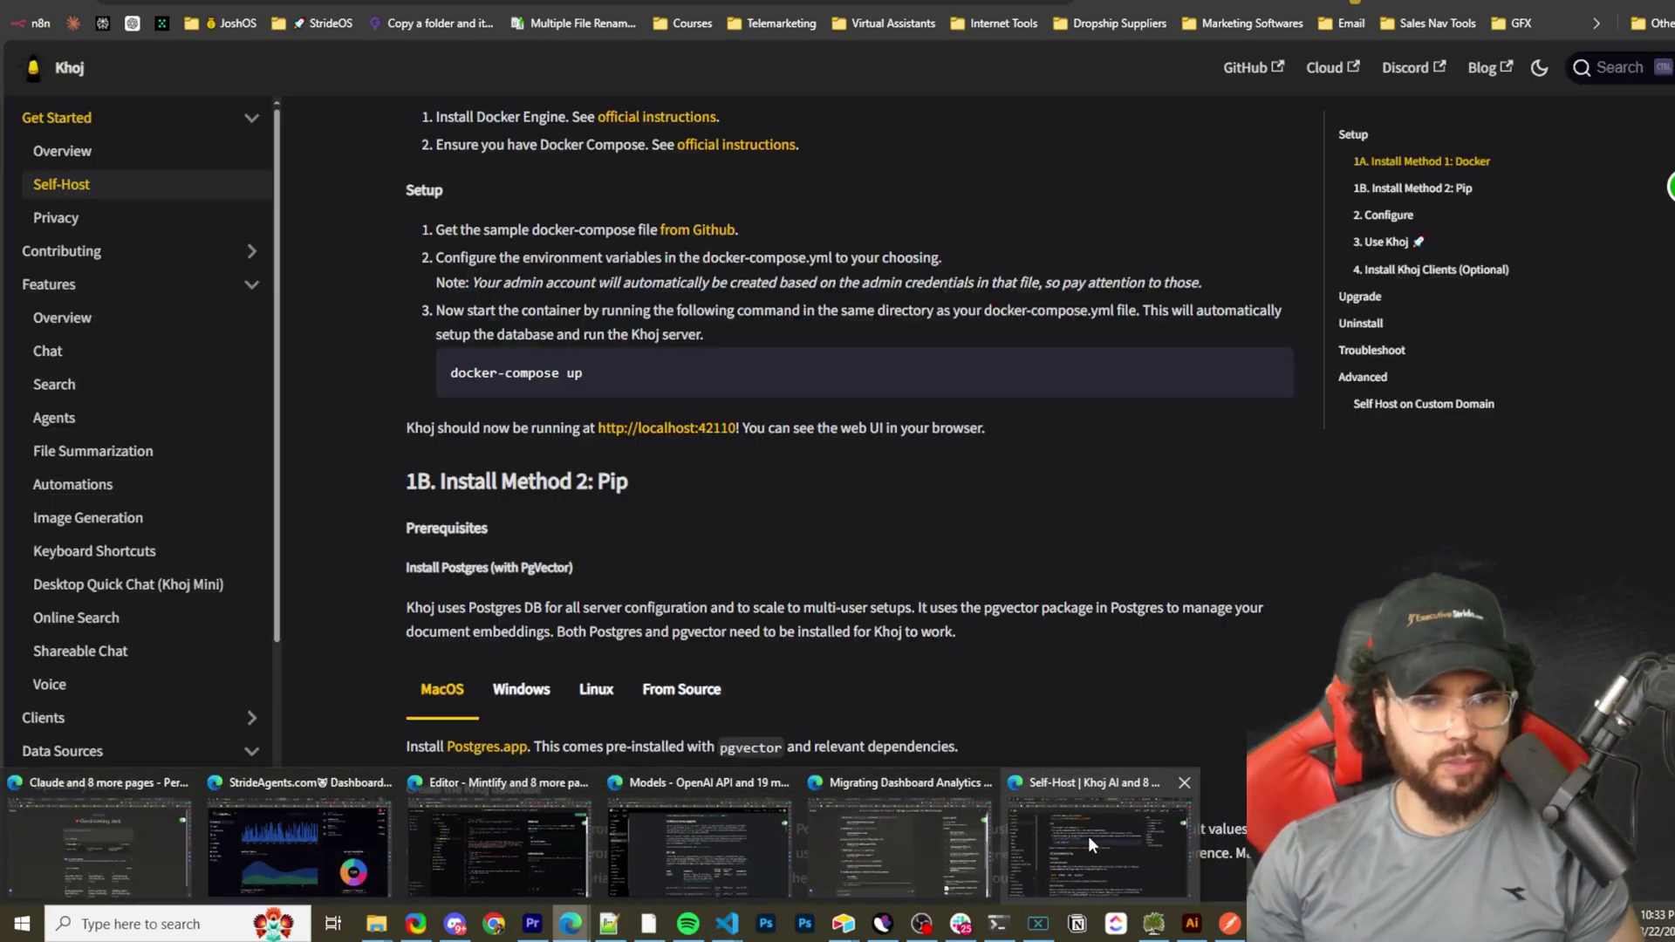
left_click(1087, 836)
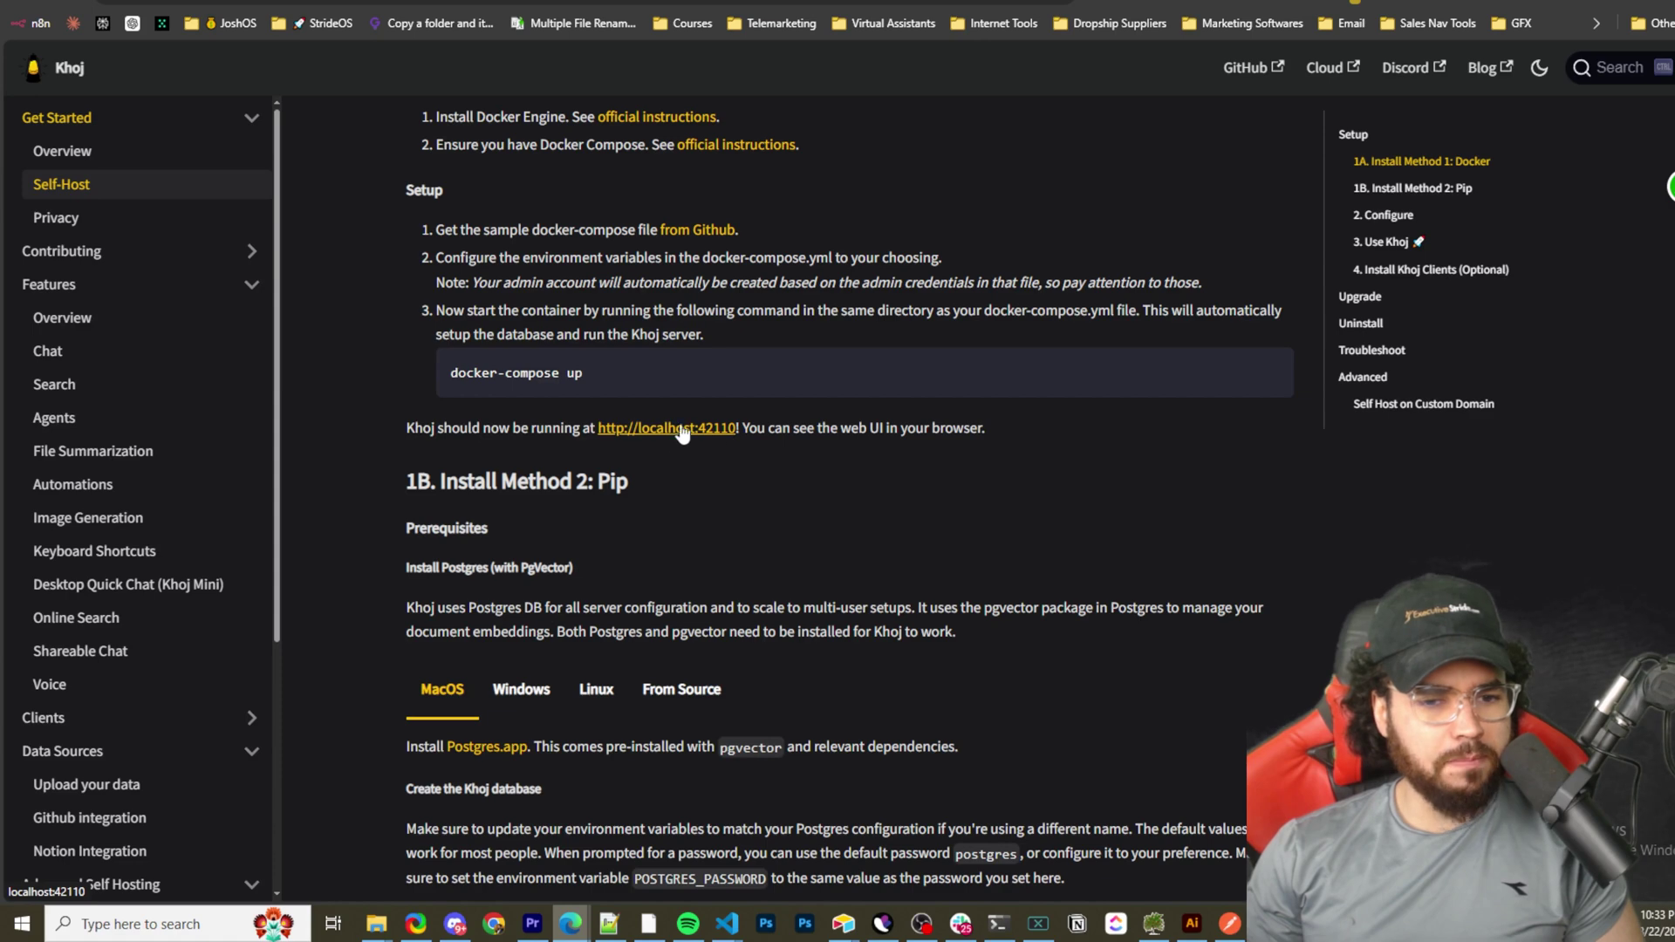
scroll(643, 482, "down", 4)
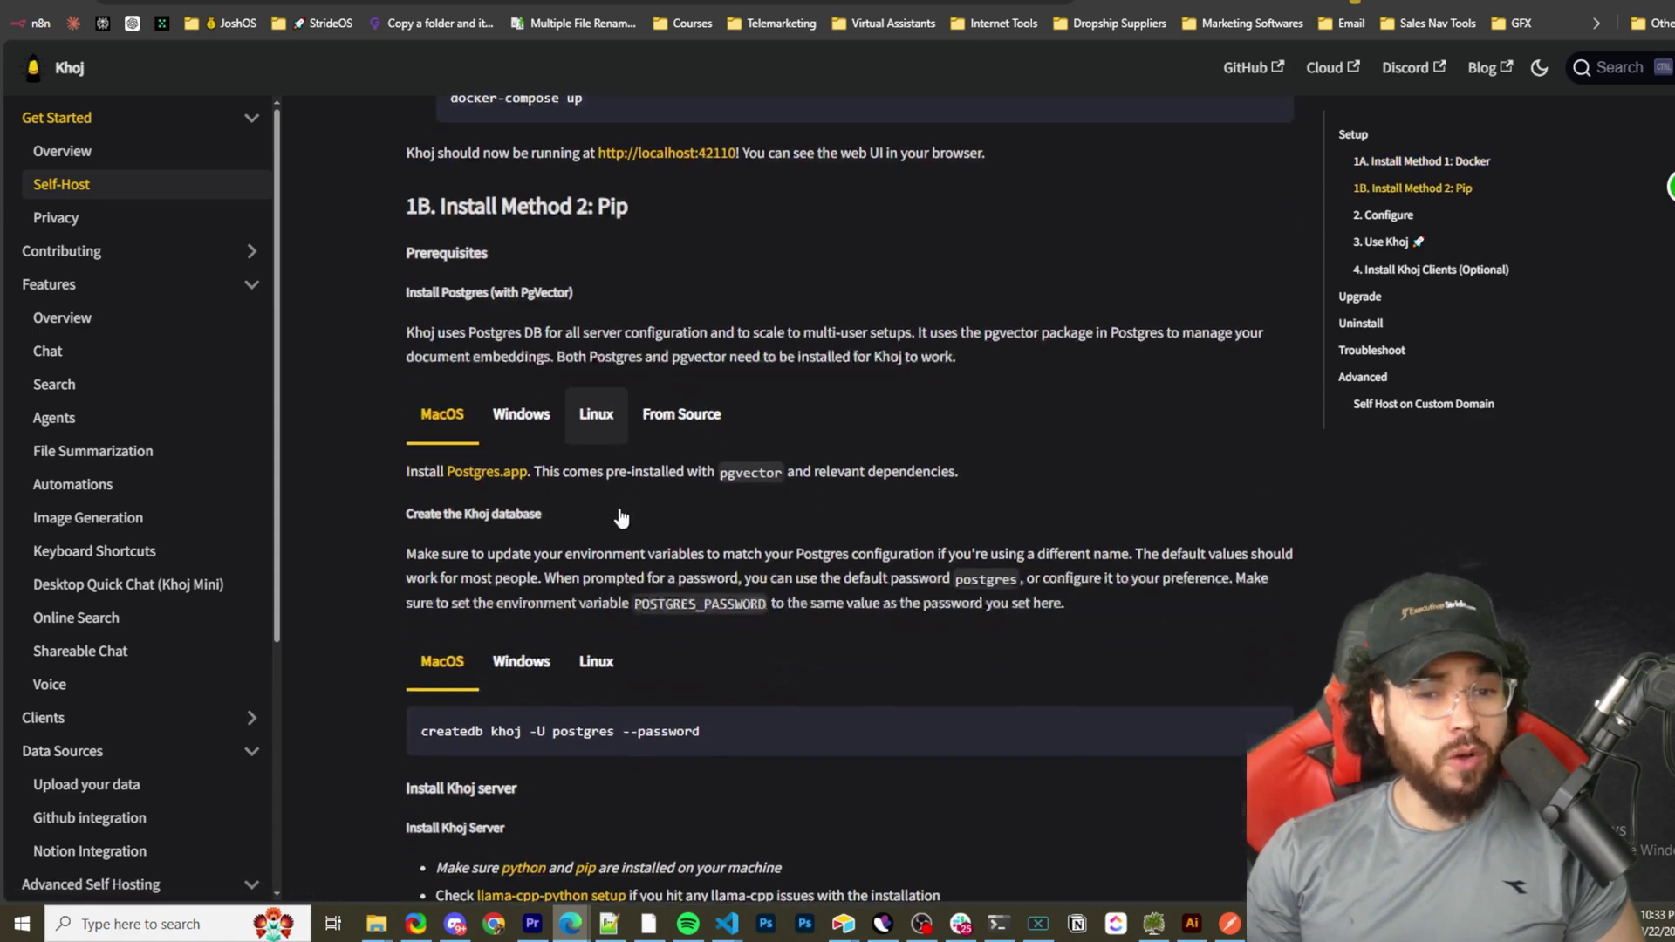
scroll(641, 335, "up", 4)
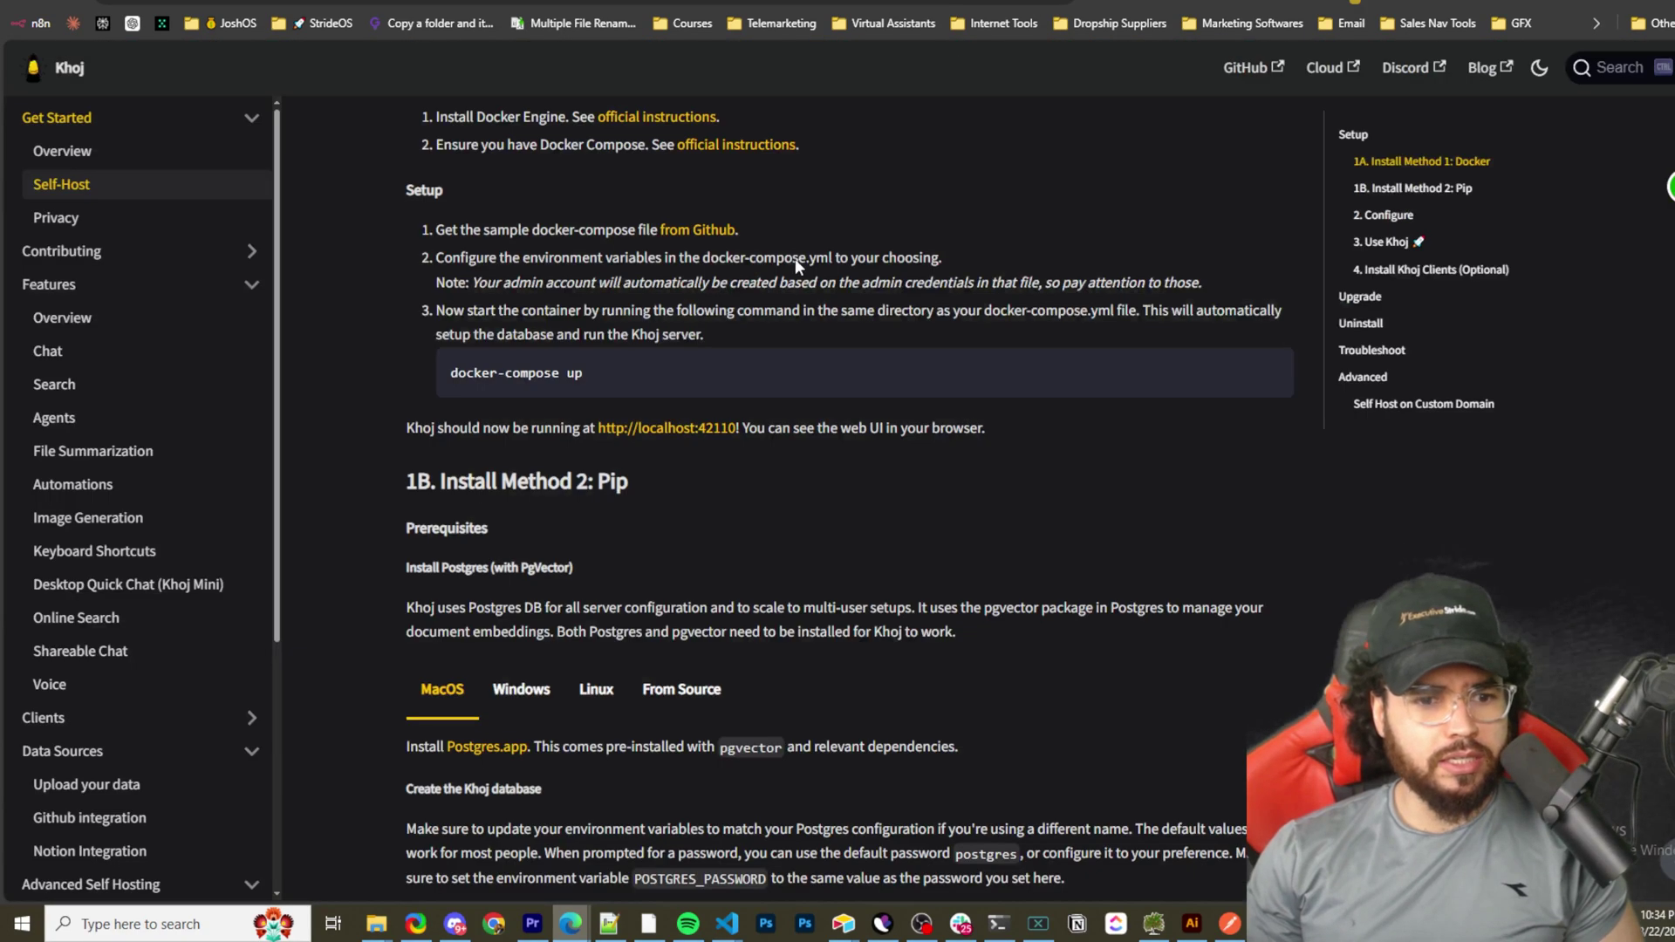
scroll(794, 258, "down", 15)
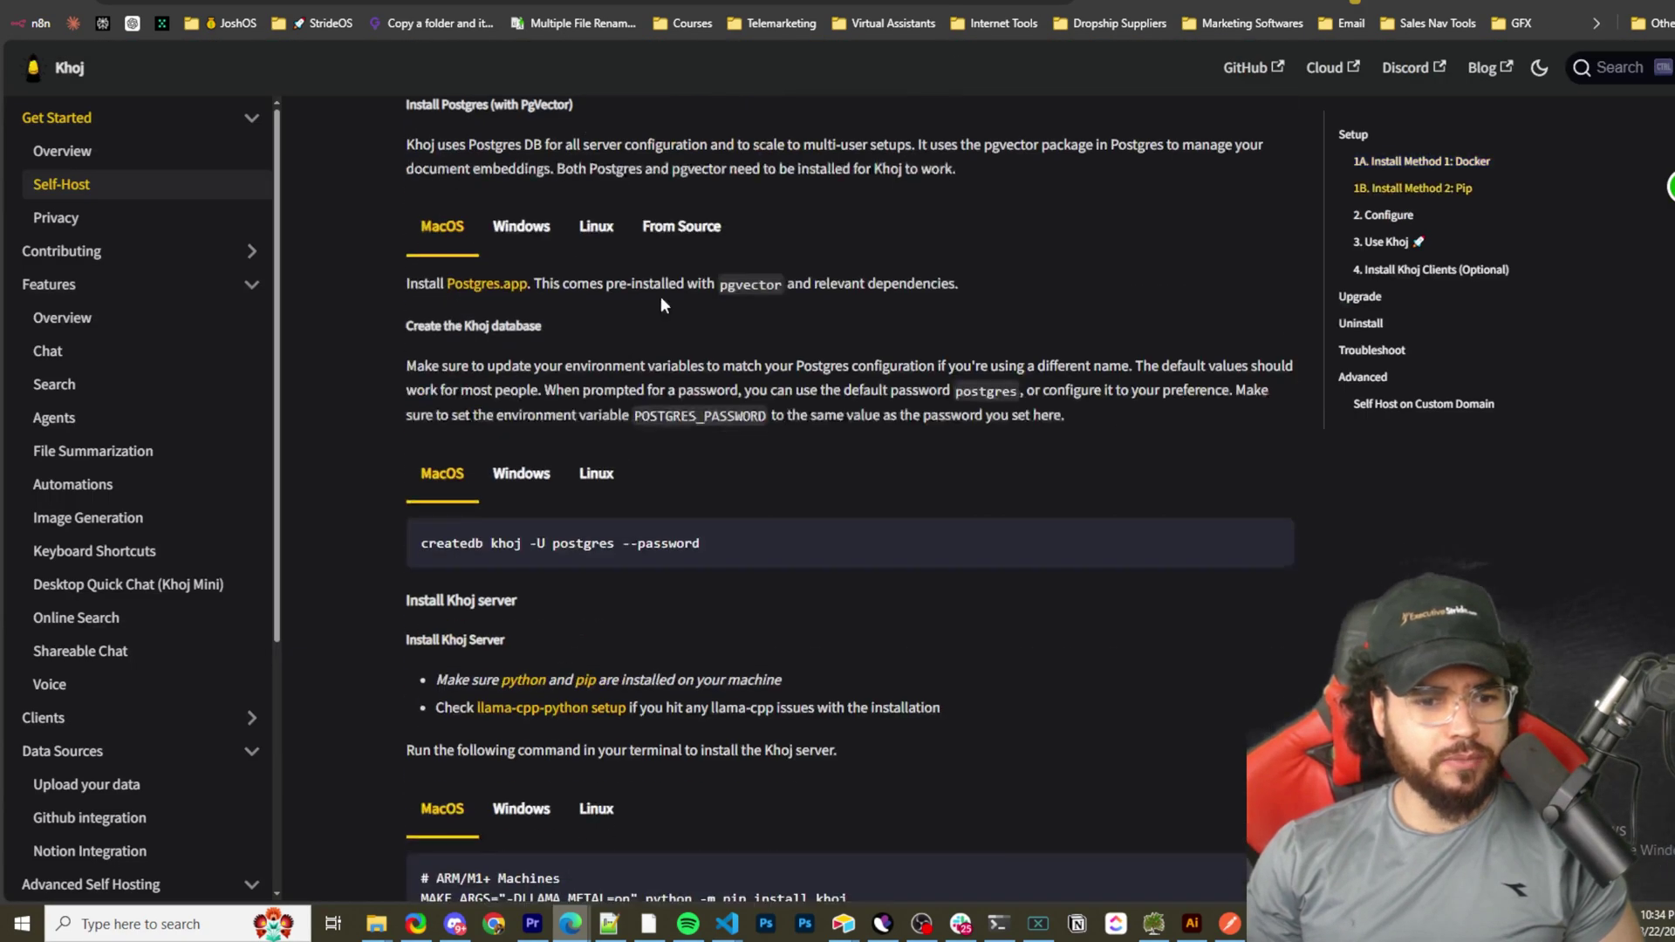
scroll(574, 478, "down", 3)
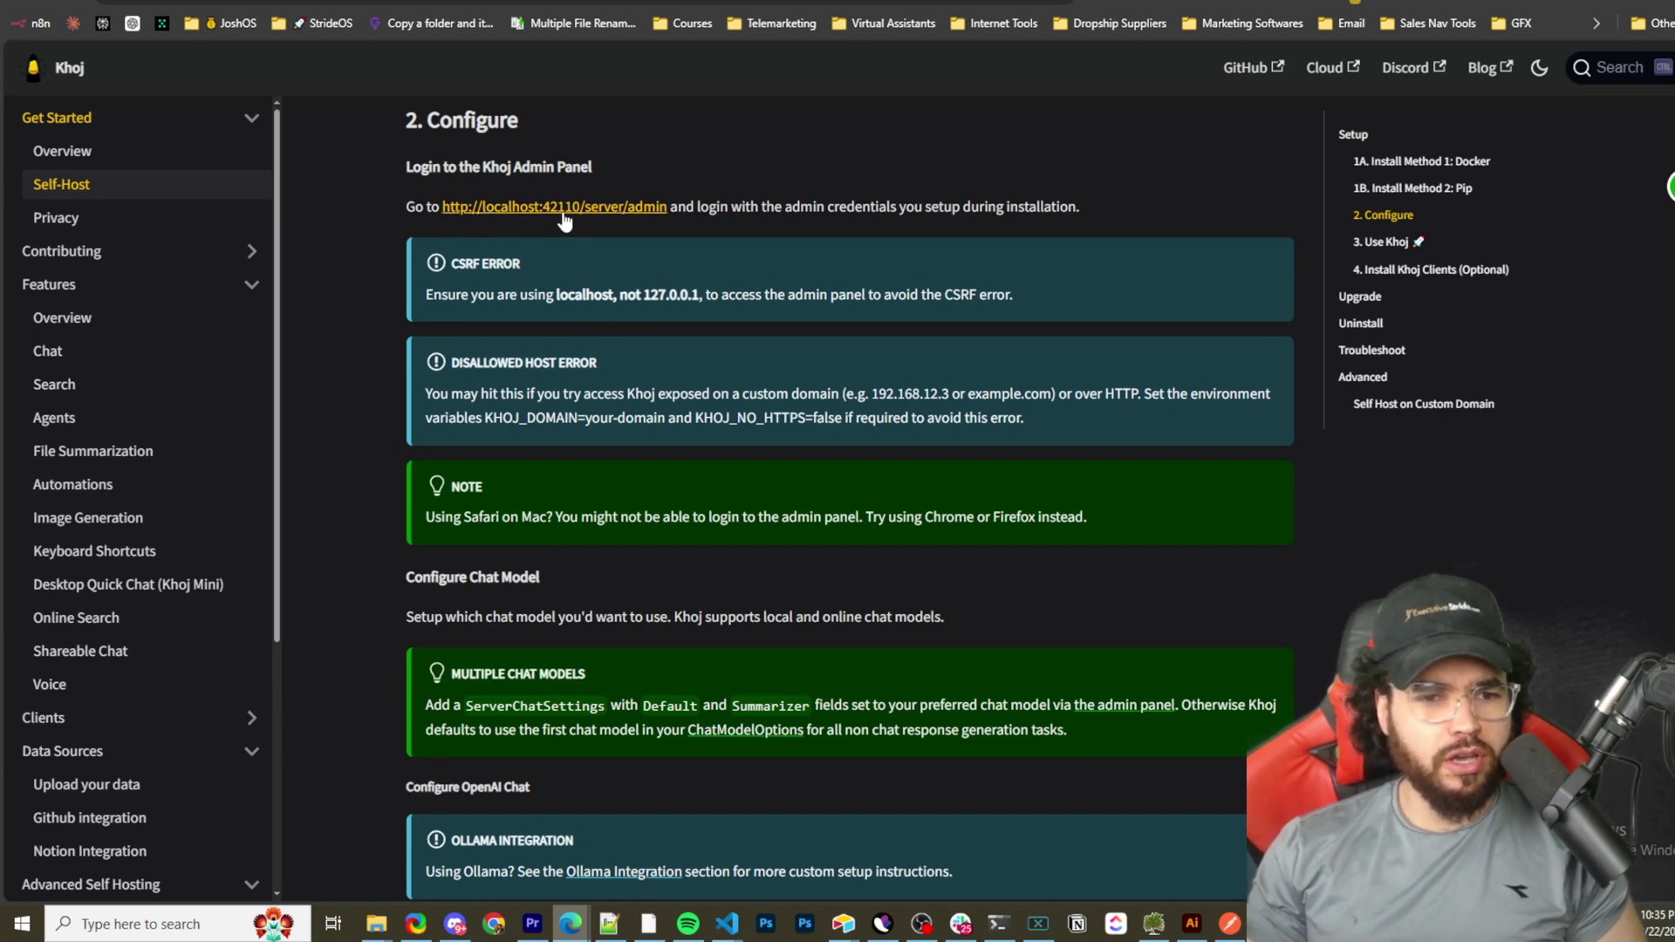
- Open the Khoj admin panel from the documentation's localhost link and look through the database models on the site administration page
left_click(623, 210)
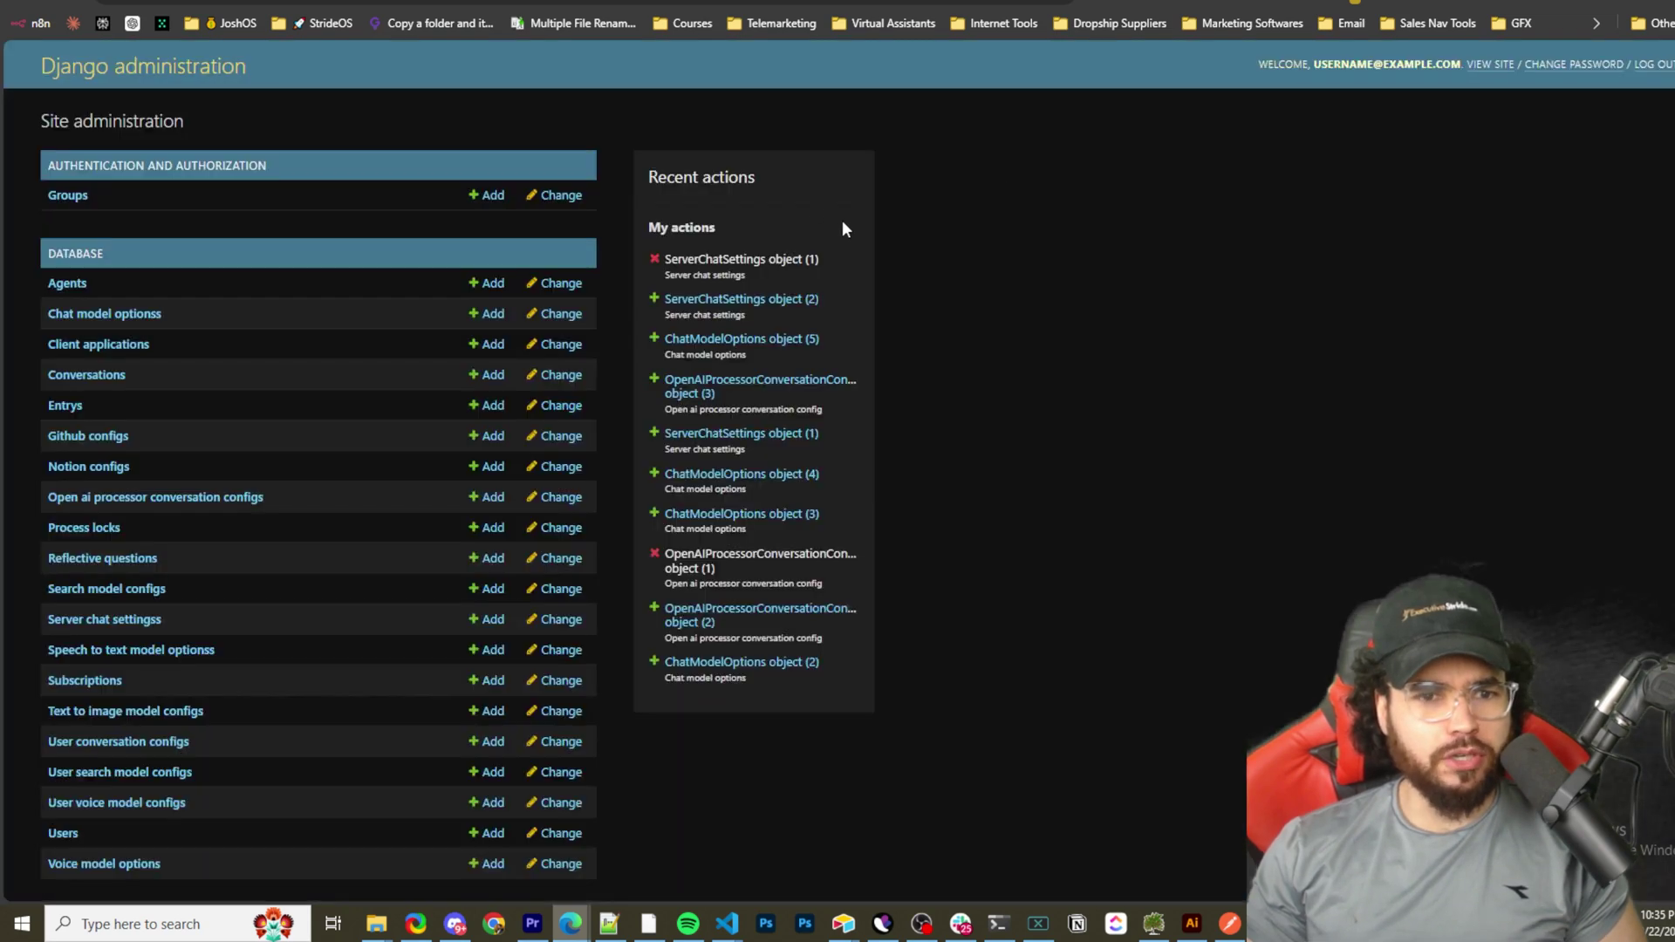
scroll(488, 305, "down", 3)
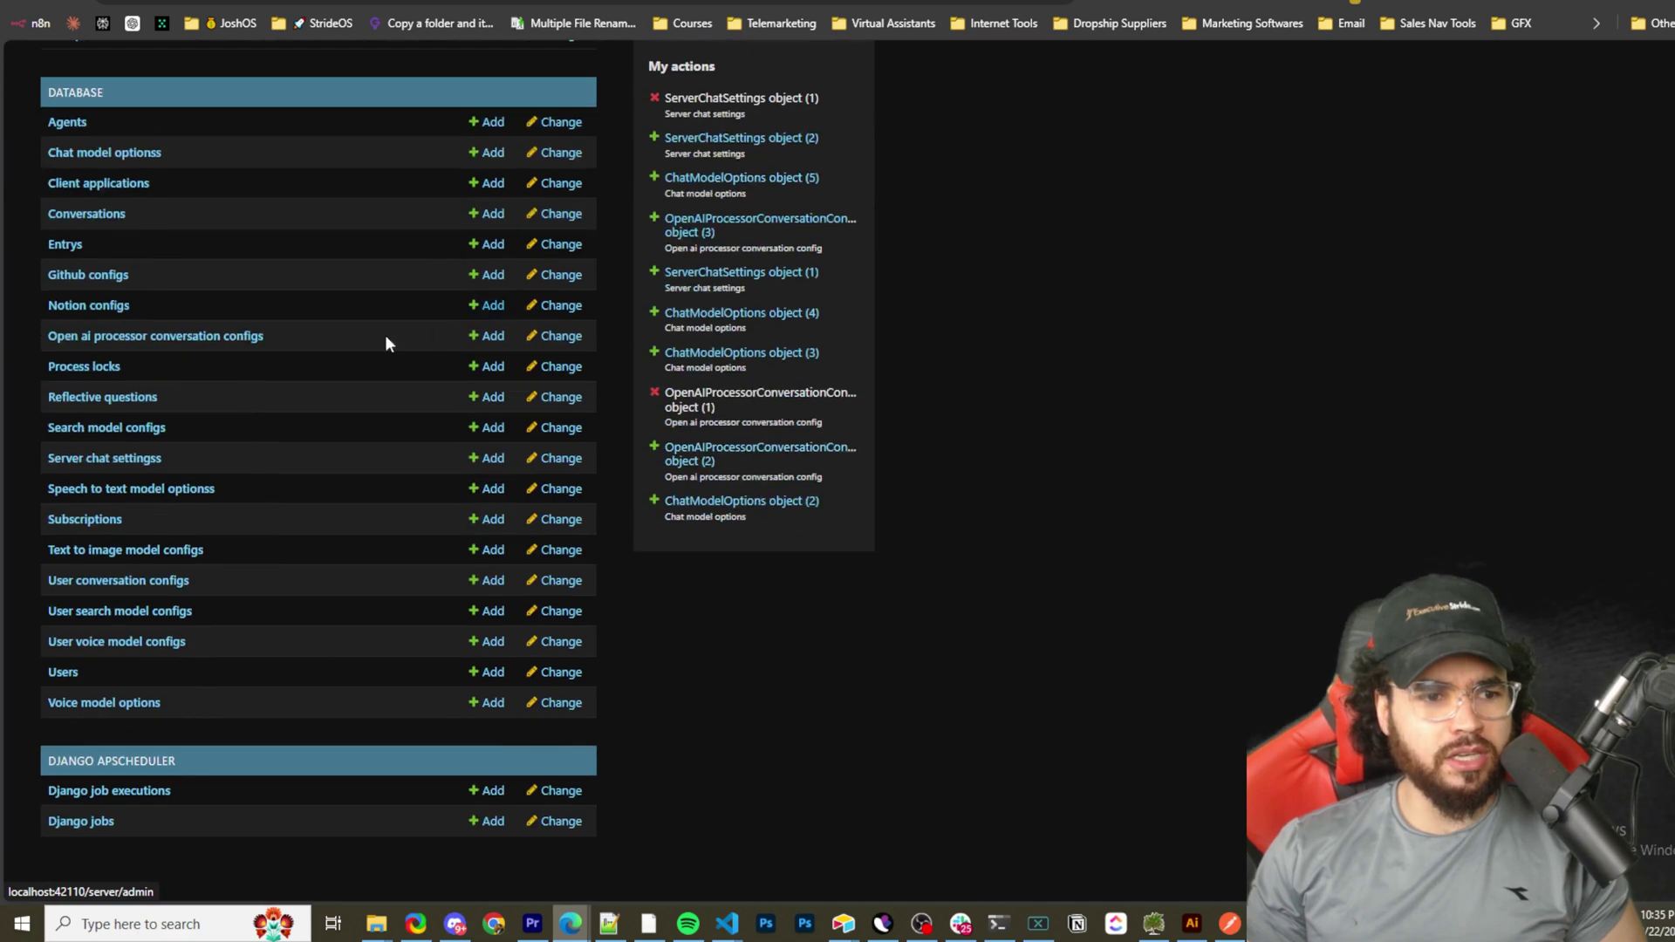
scroll(385, 335, "up", 3)
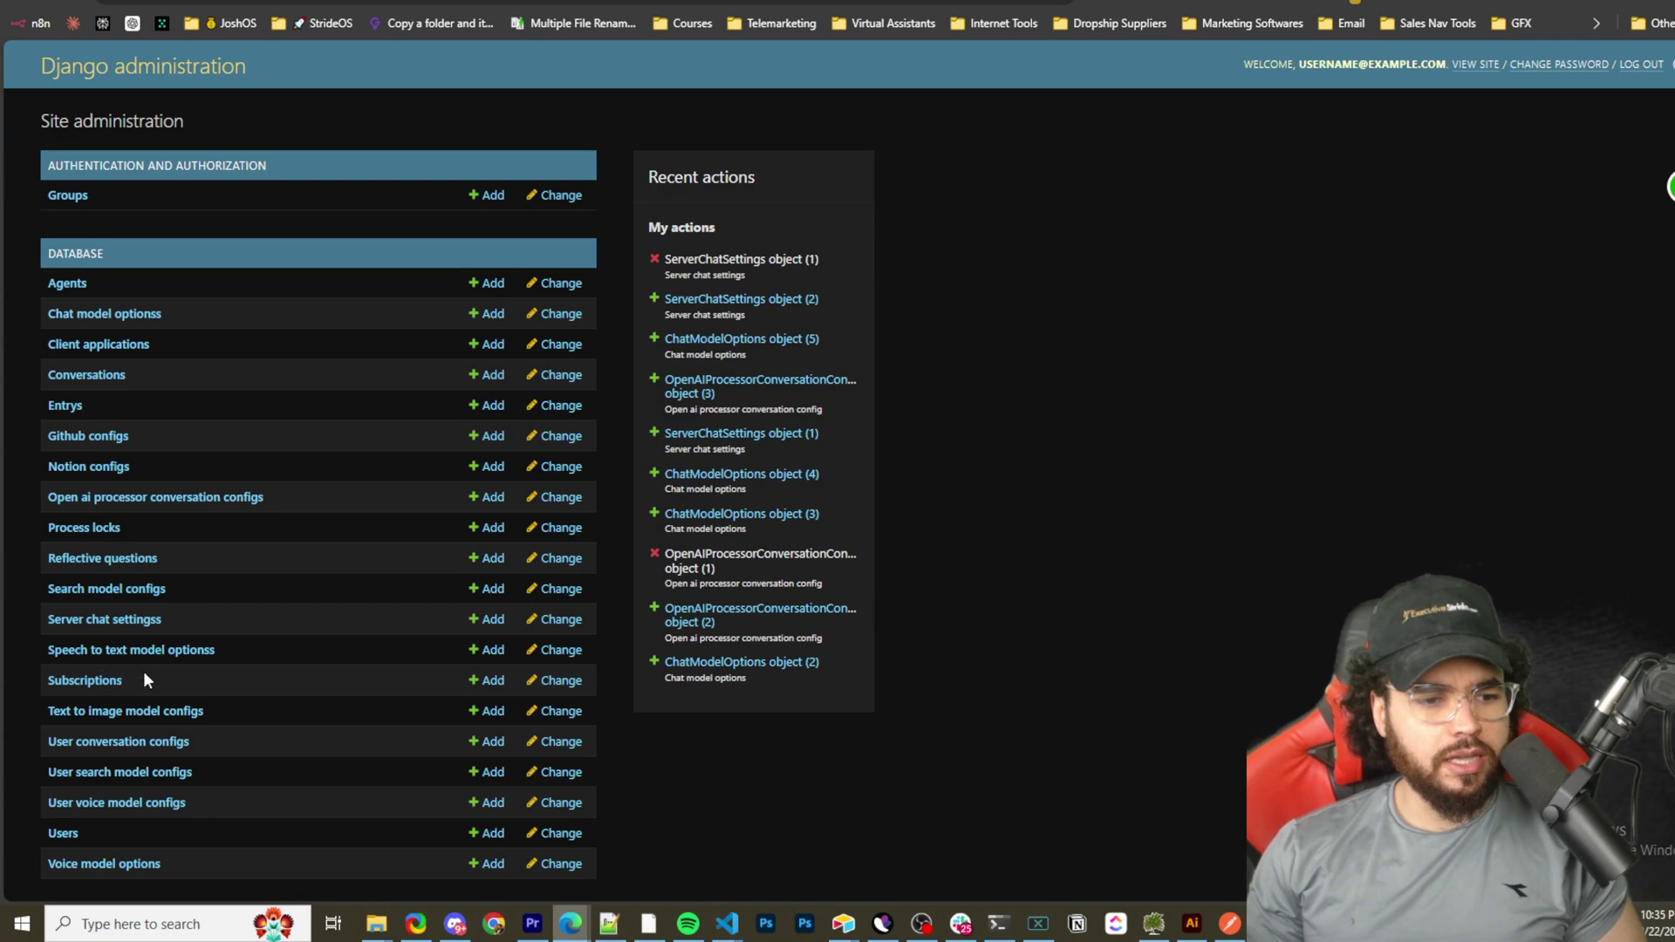
scroll(124, 857, "down", 1)
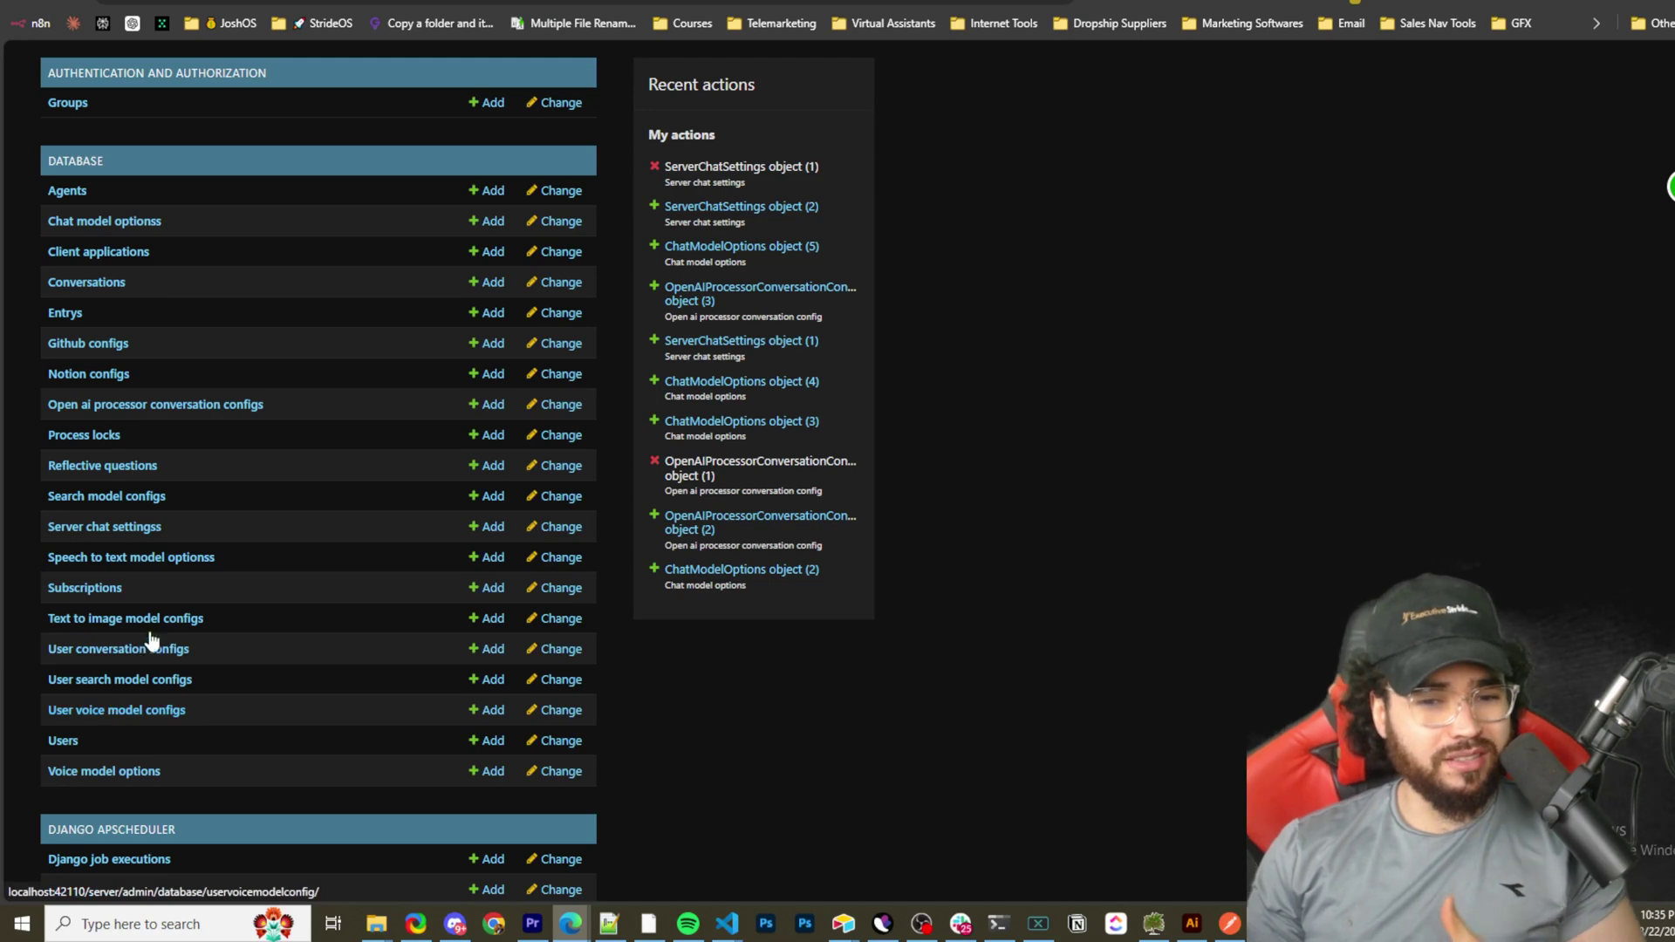
scroll(316, 557, "up", 1)
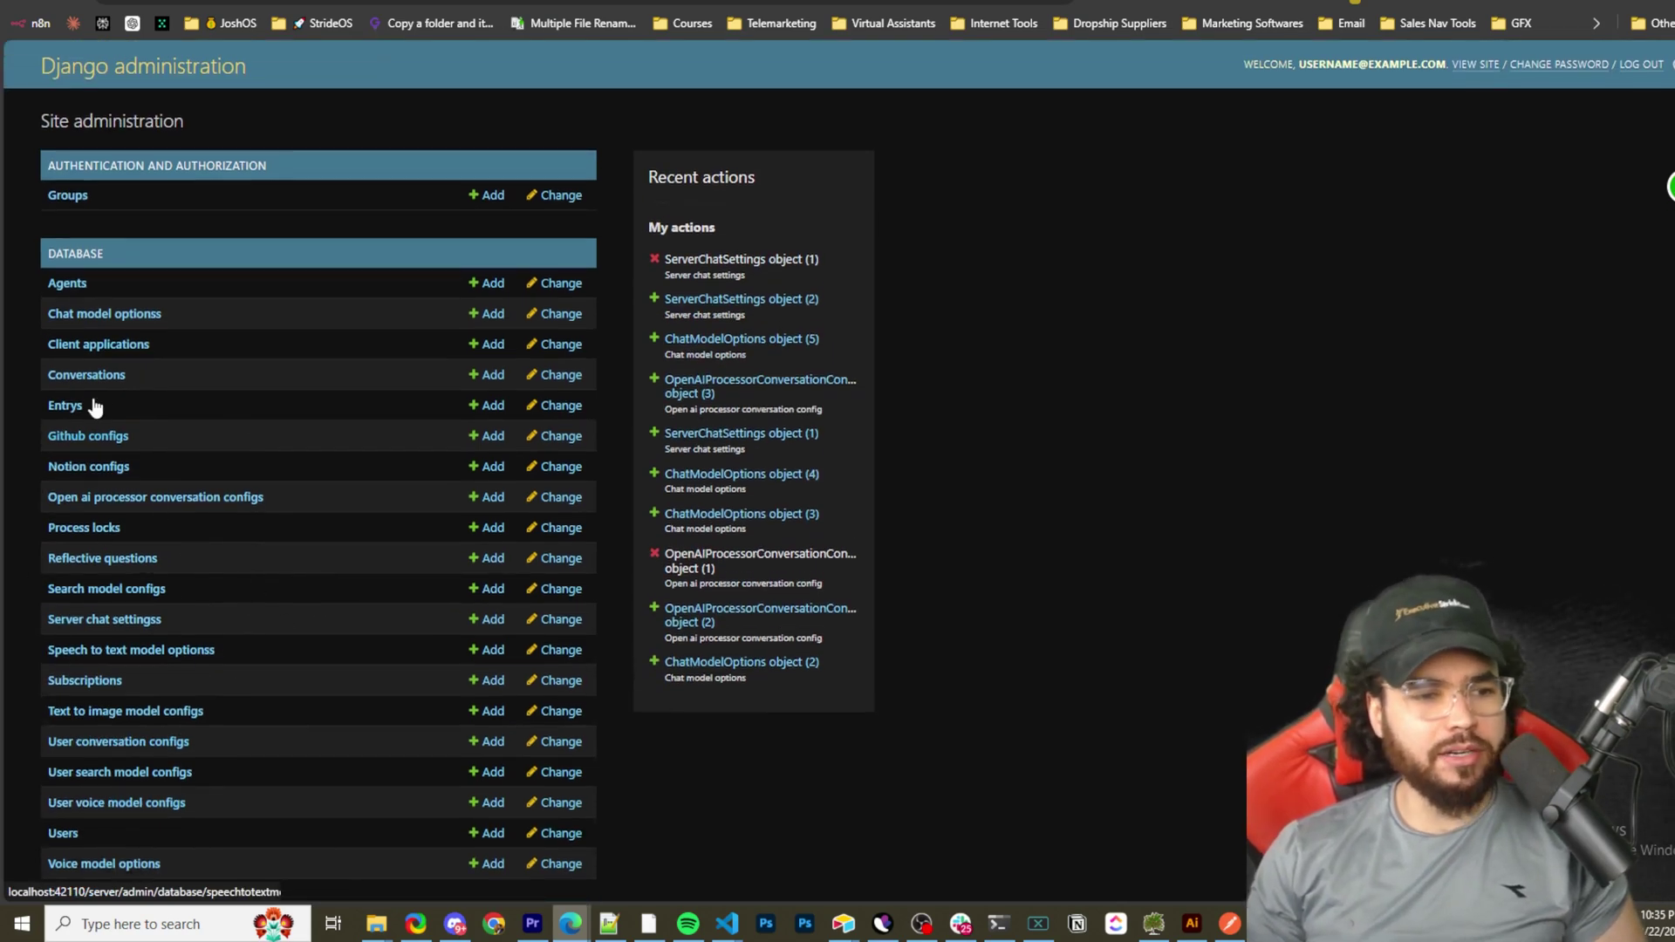
- Start a new open ai processor conversation config named asdasd and go through its Api key and Api base url fields
left_click(70, 498)
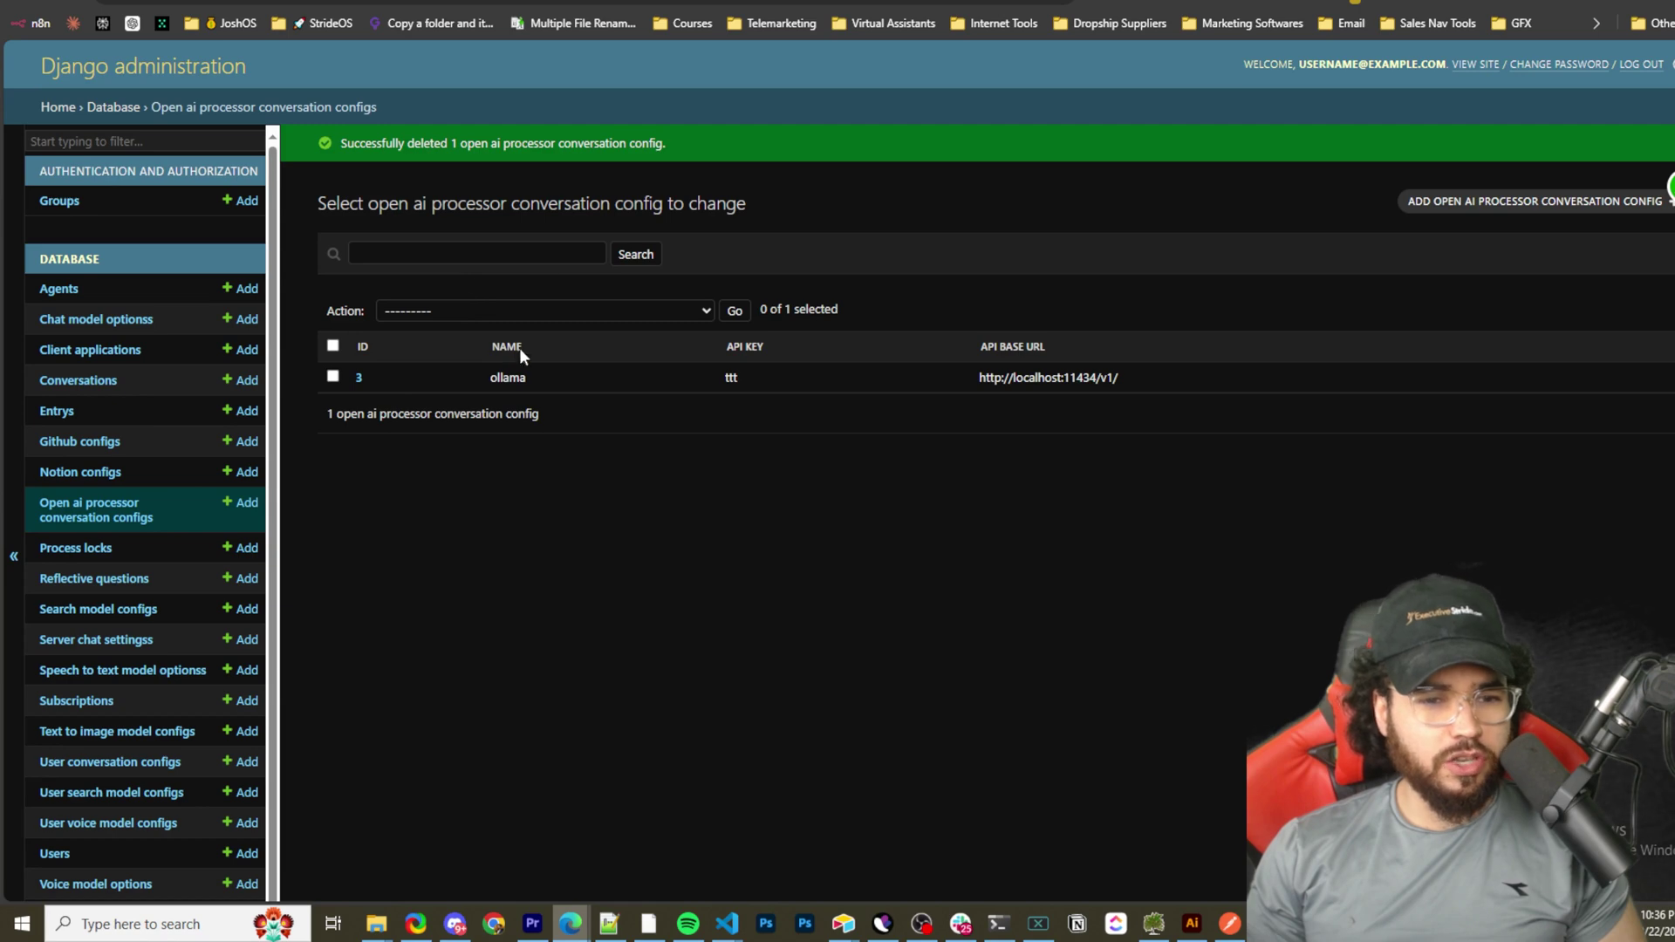
left_click(1452, 209)
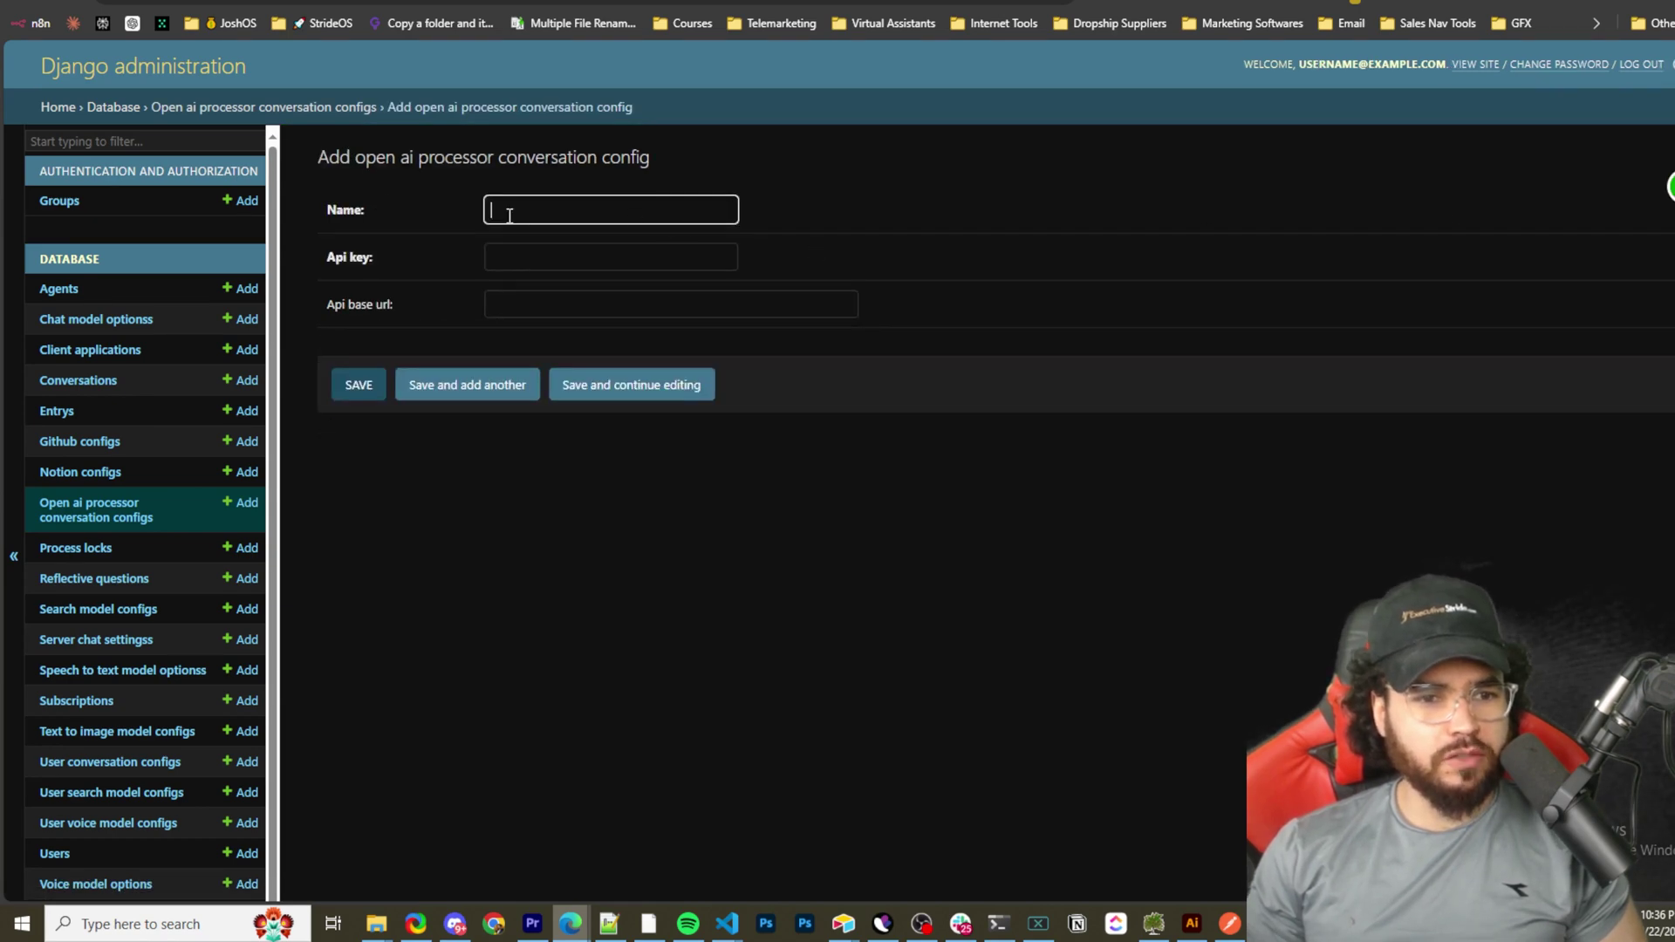
type("asdasd")
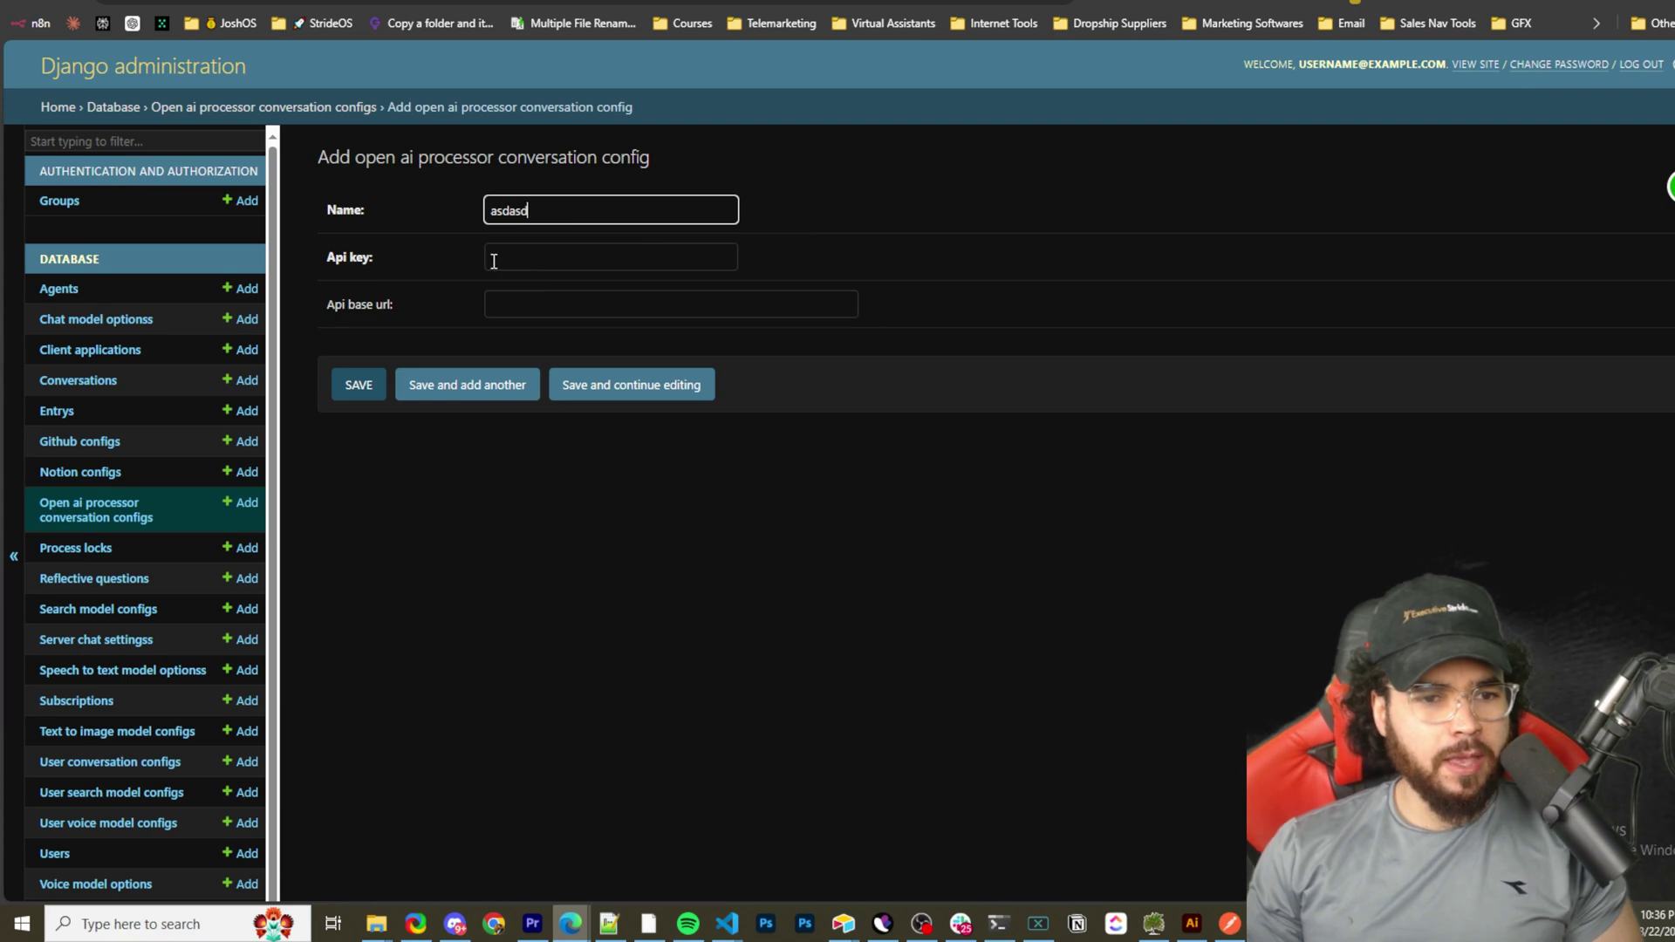
left_click(493, 259)
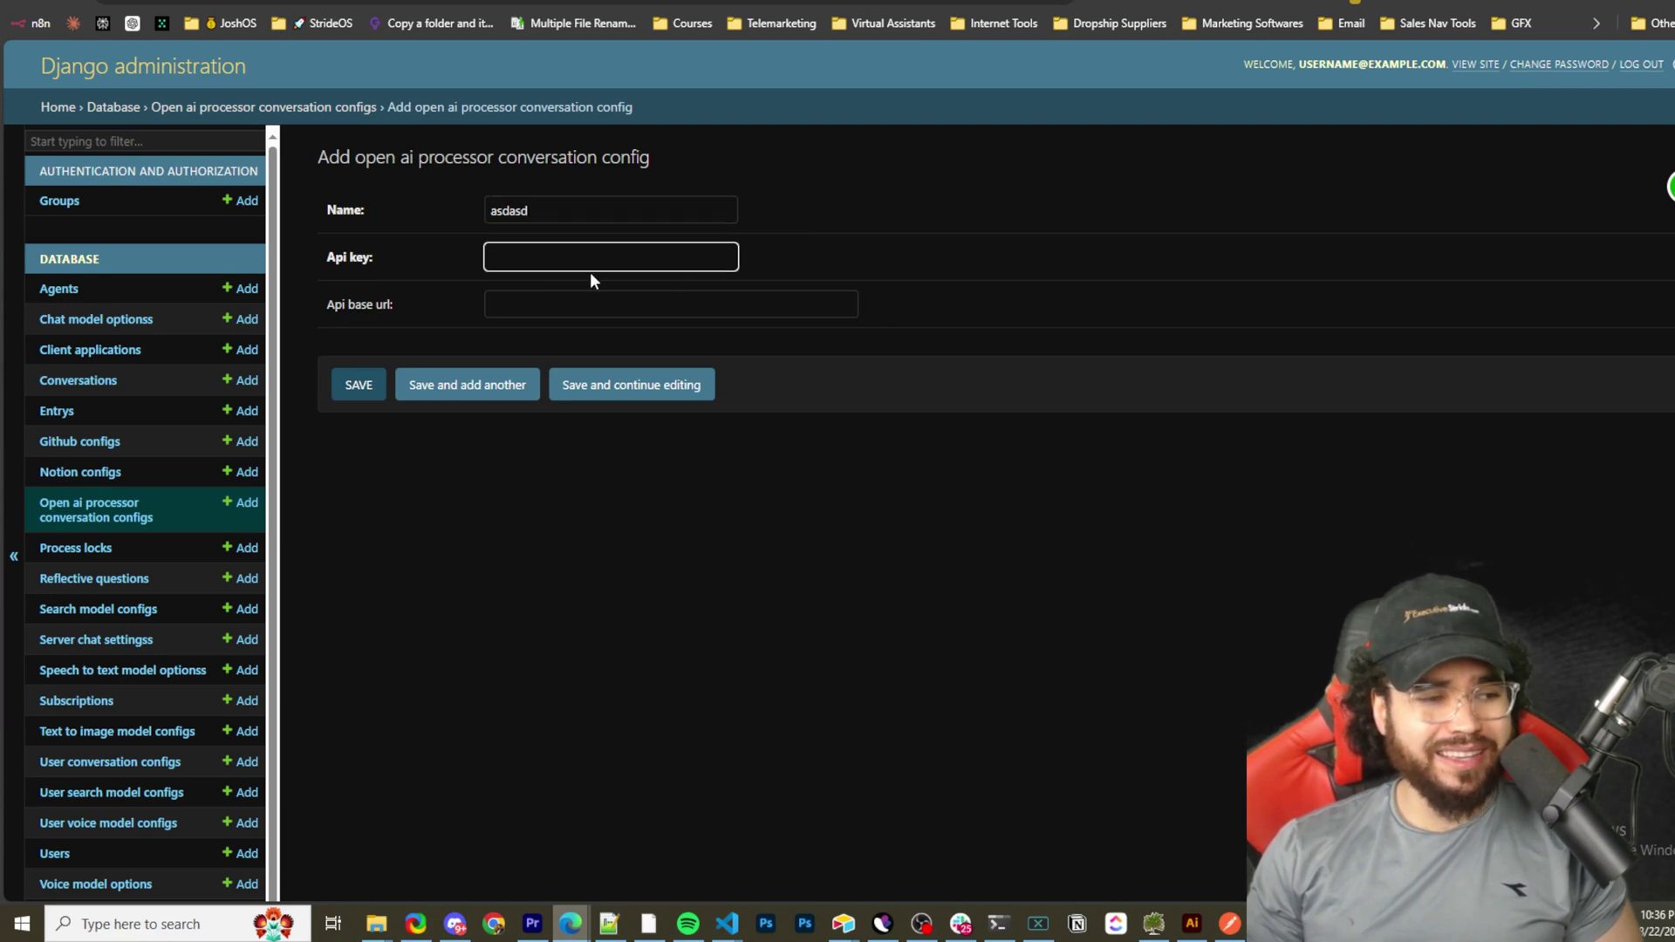
left_click(560, 306)
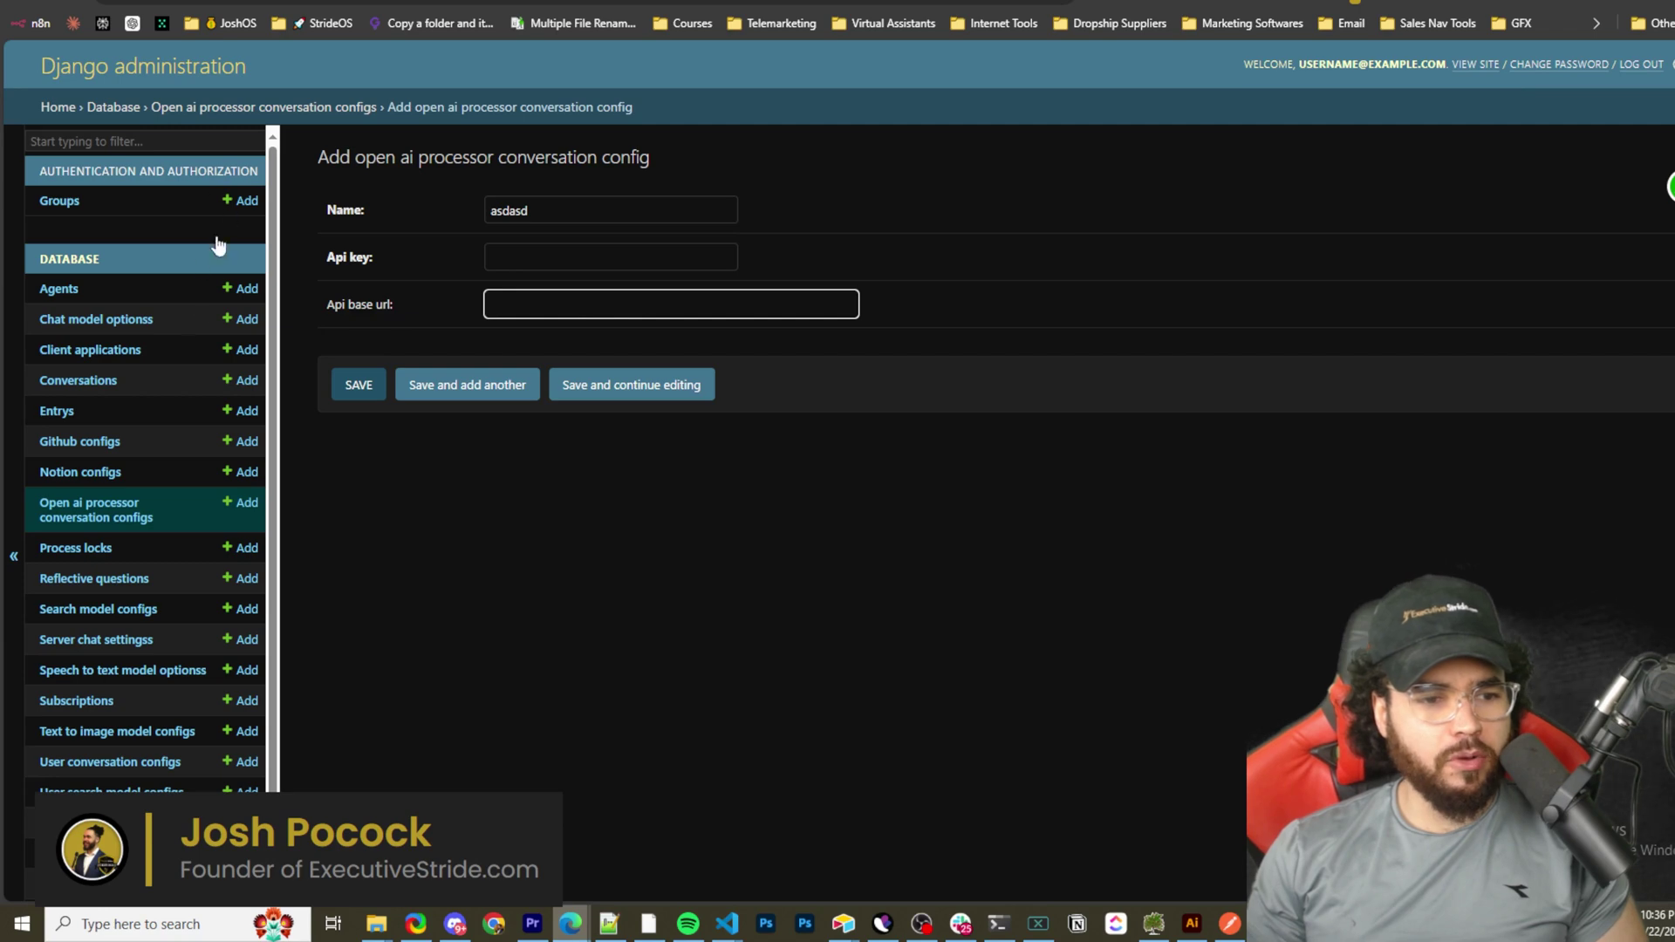
- Return to the open ai processor conversation configs list and highlight the ollama entry's API base URL
left_click(122, 520)
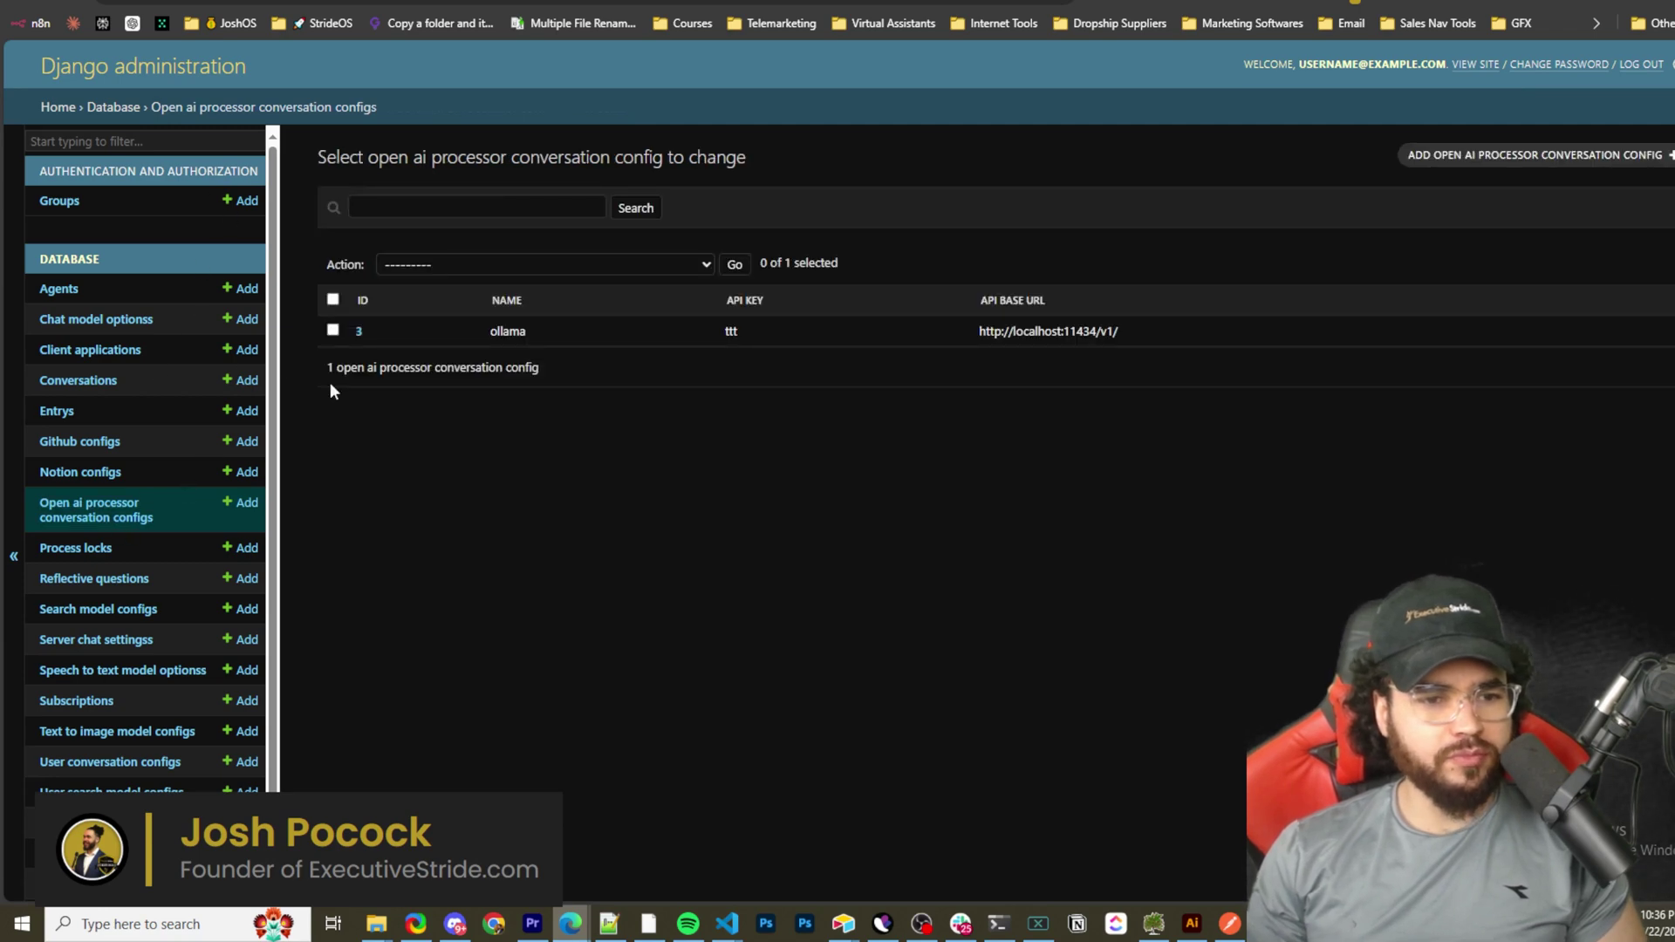
left_click_drag(979, 332, 1114, 335)
left_click(1116, 335)
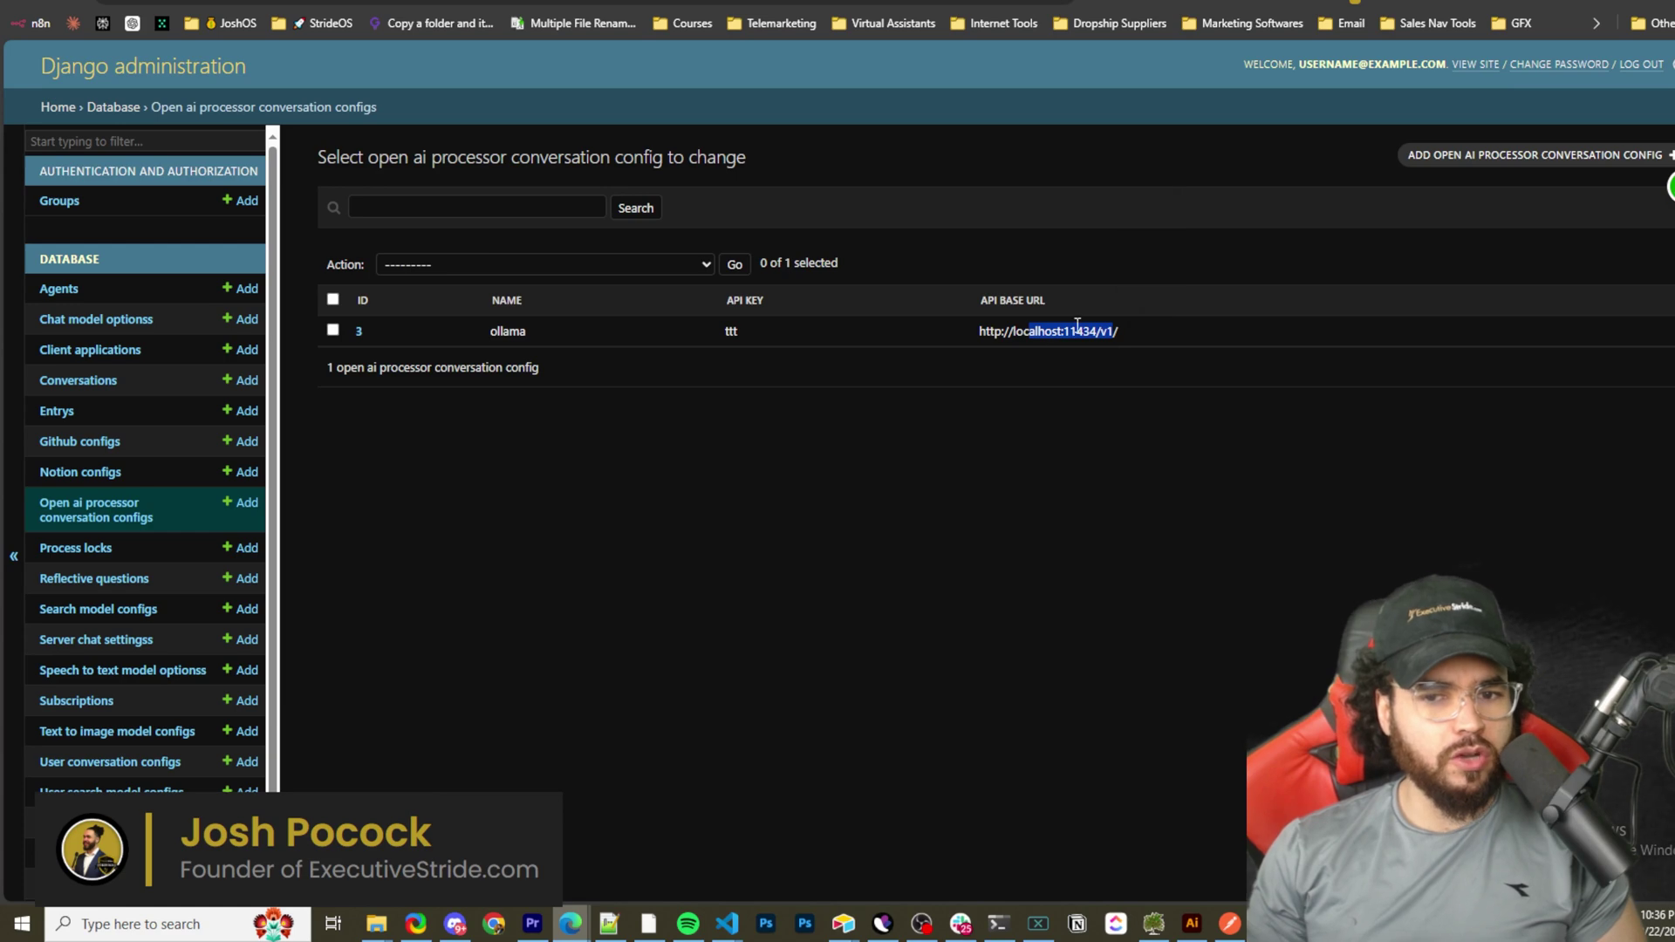
left_click(1118, 345)
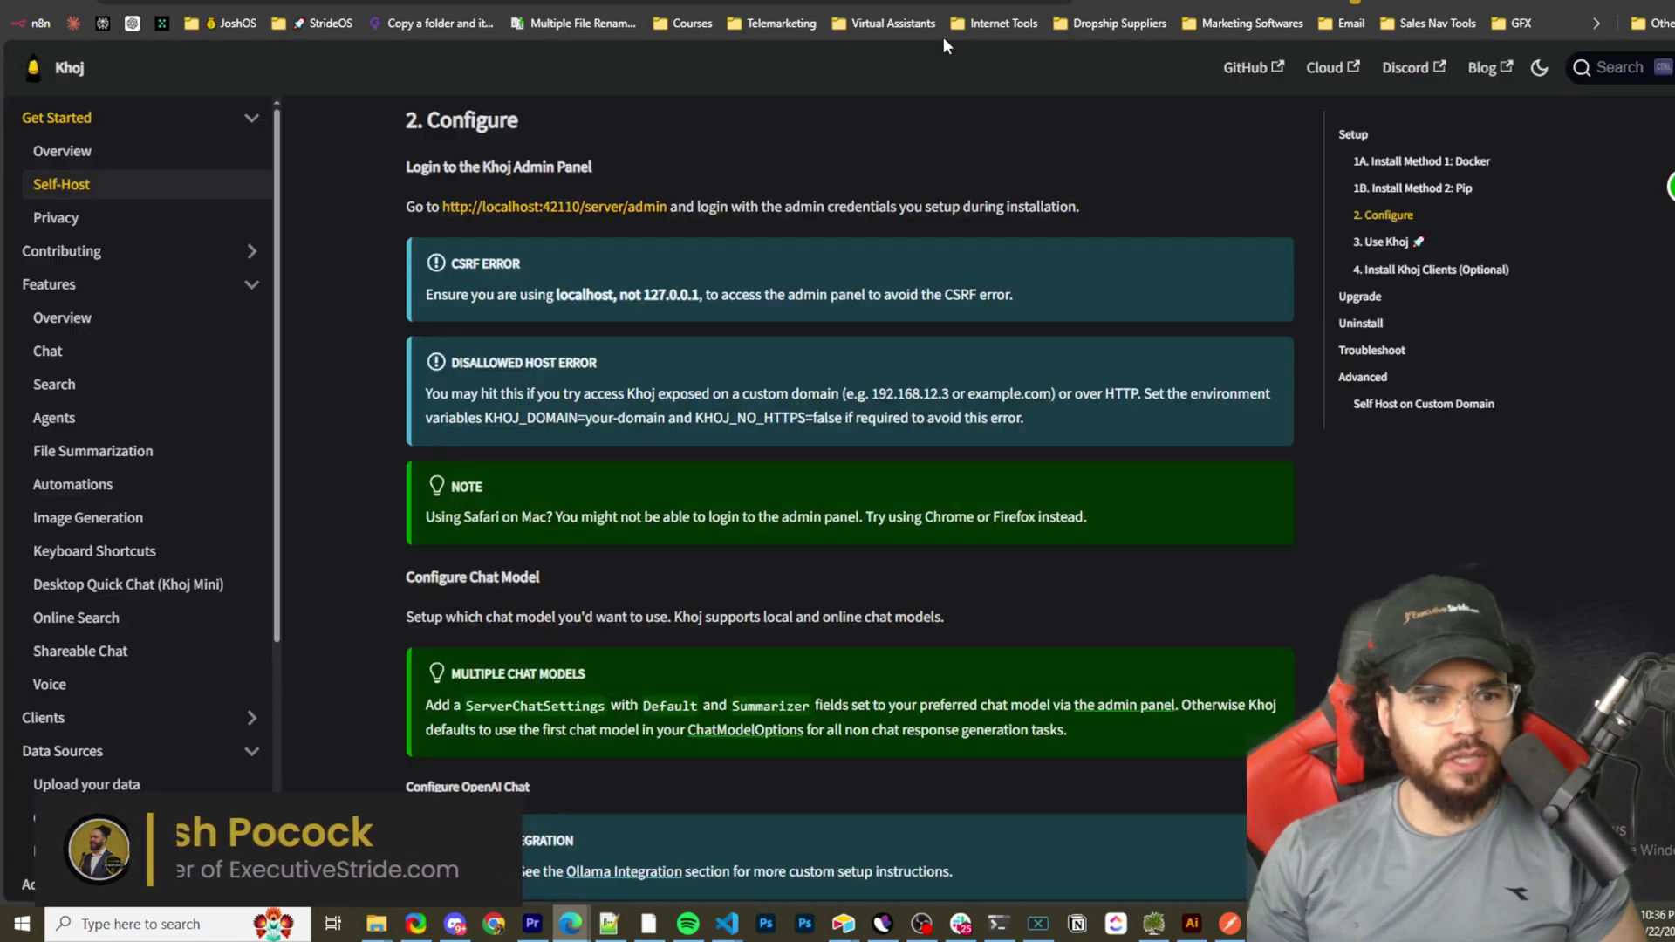
- Return to the Self-Host documentation and read the Configure OpenAI Chat instructions, highlighting the processor config, API key and optional base URL text
scroll(856, 338, "down", 10)
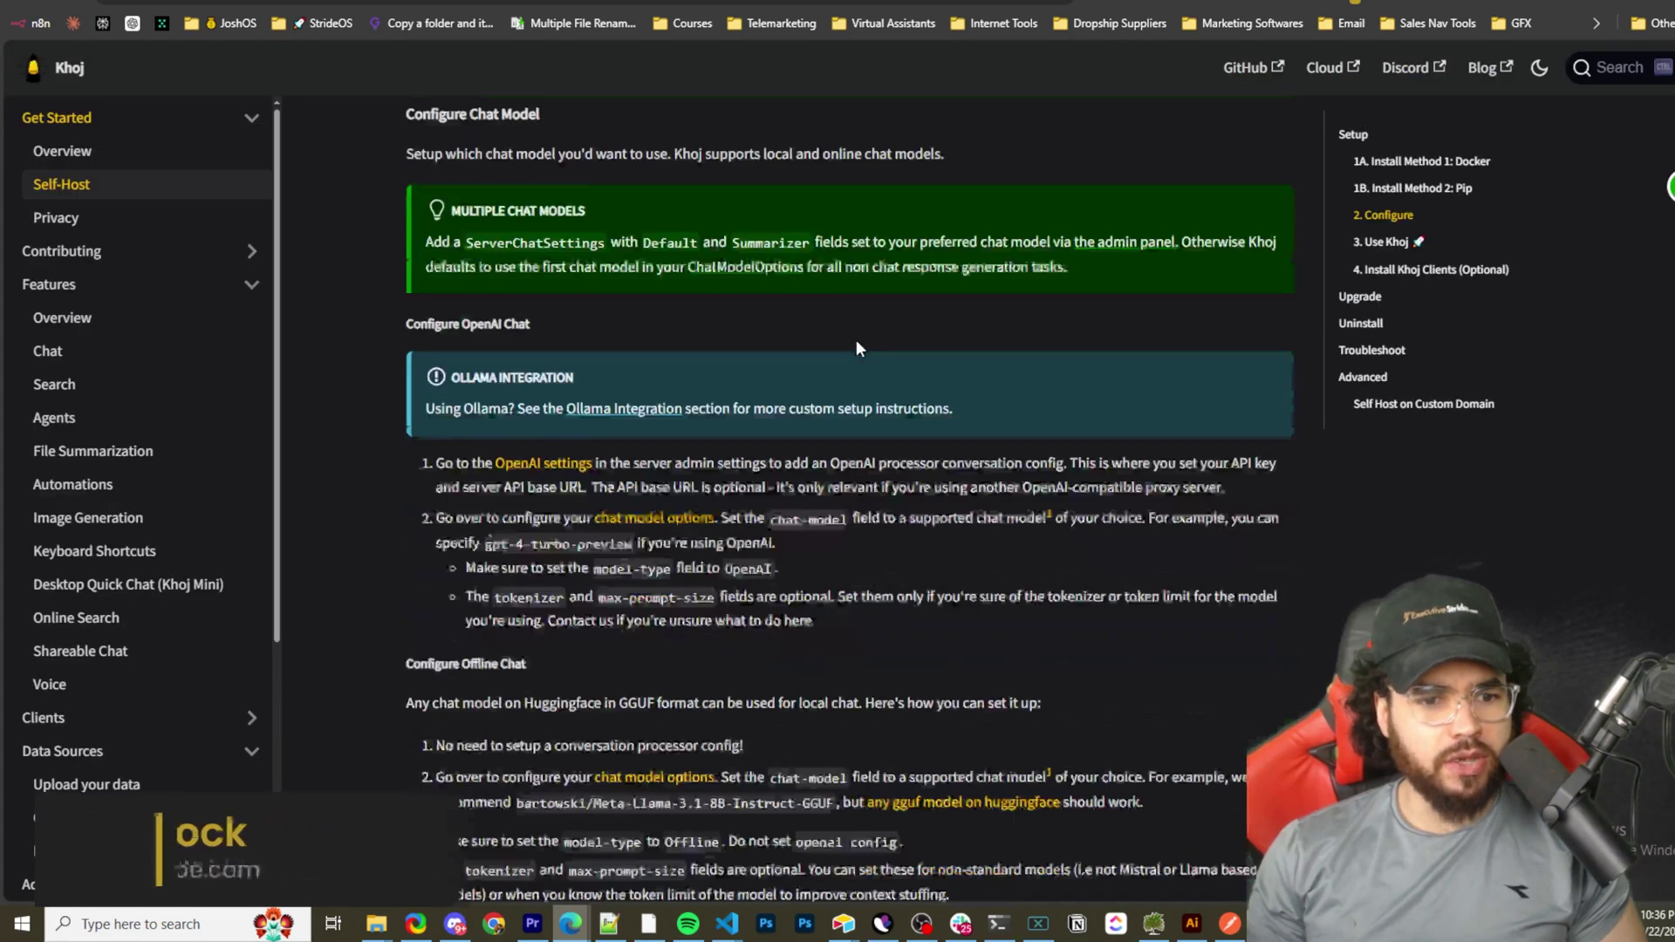
scroll(822, 364, "up", 2)
scroll(710, 393, "up", 2)
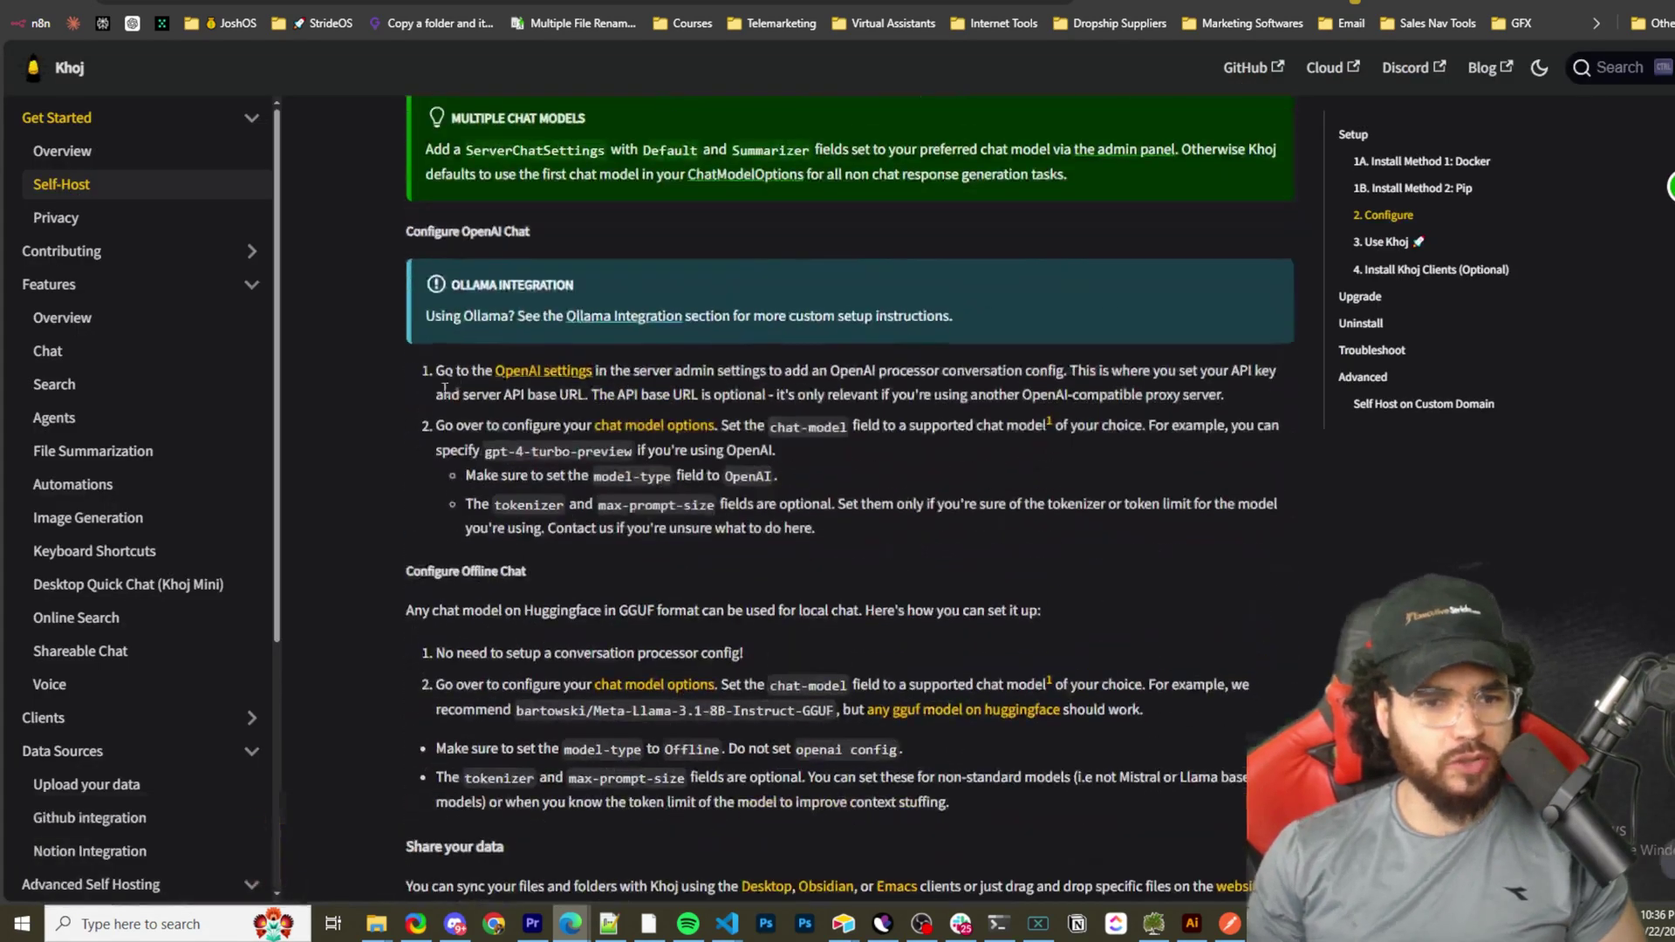
scroll(479, 367, "up", 1)
left_click_drag(439, 410, 978, 375)
scroll(485, 392, "down", 2)
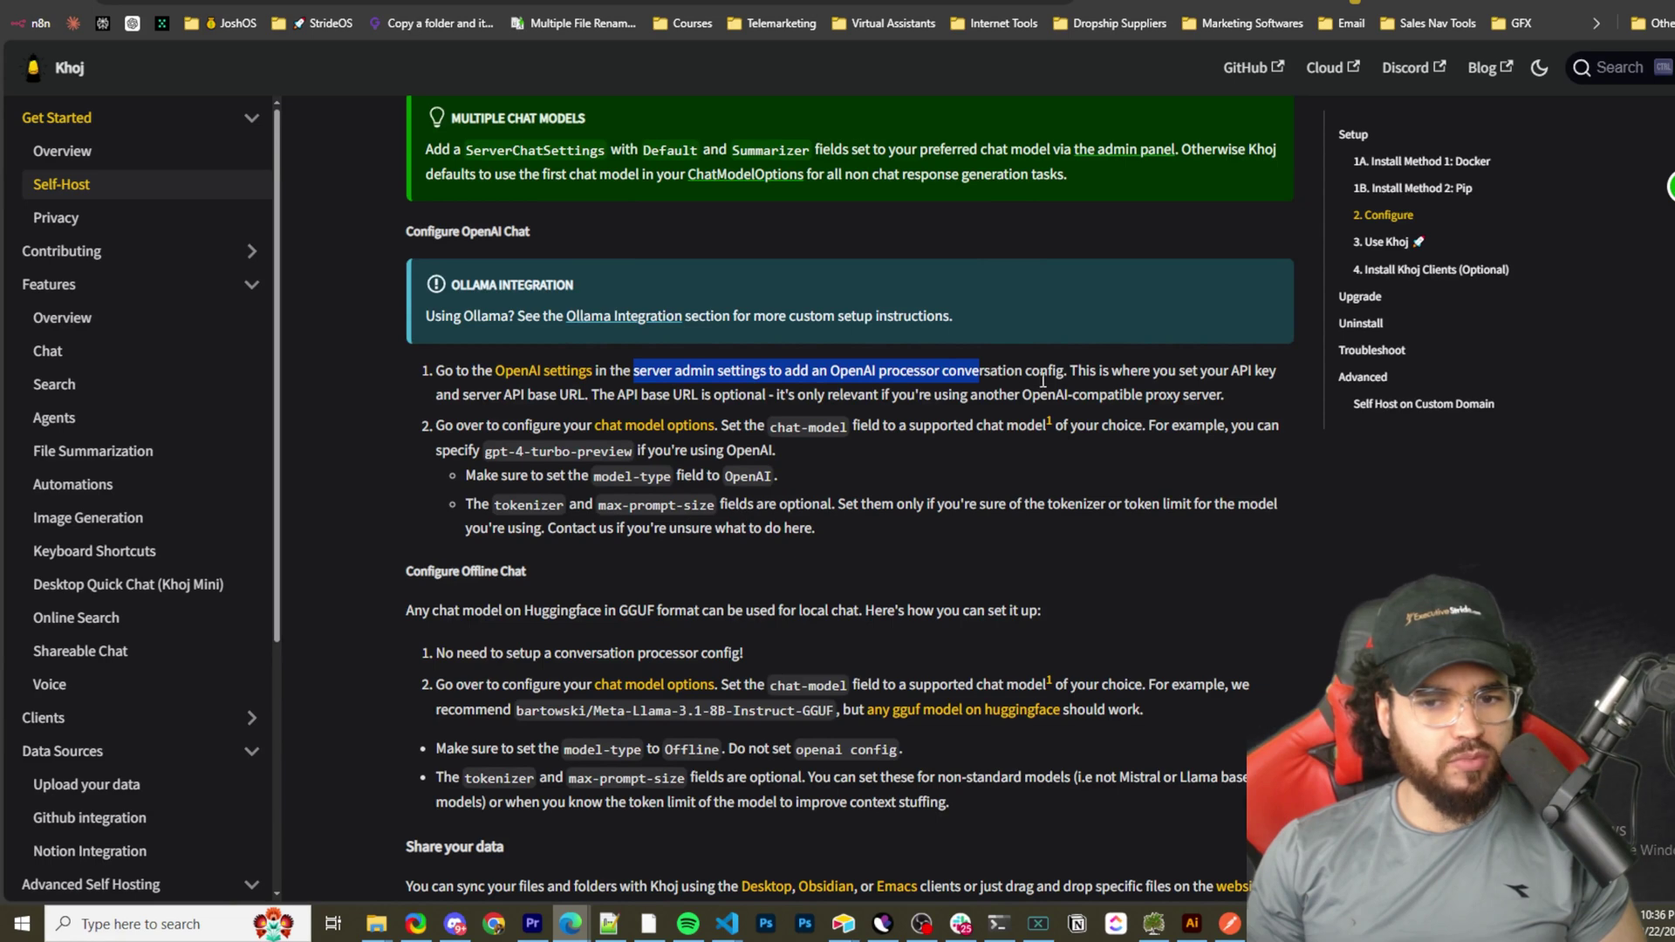
left_click_drag(1177, 373, 1217, 393)
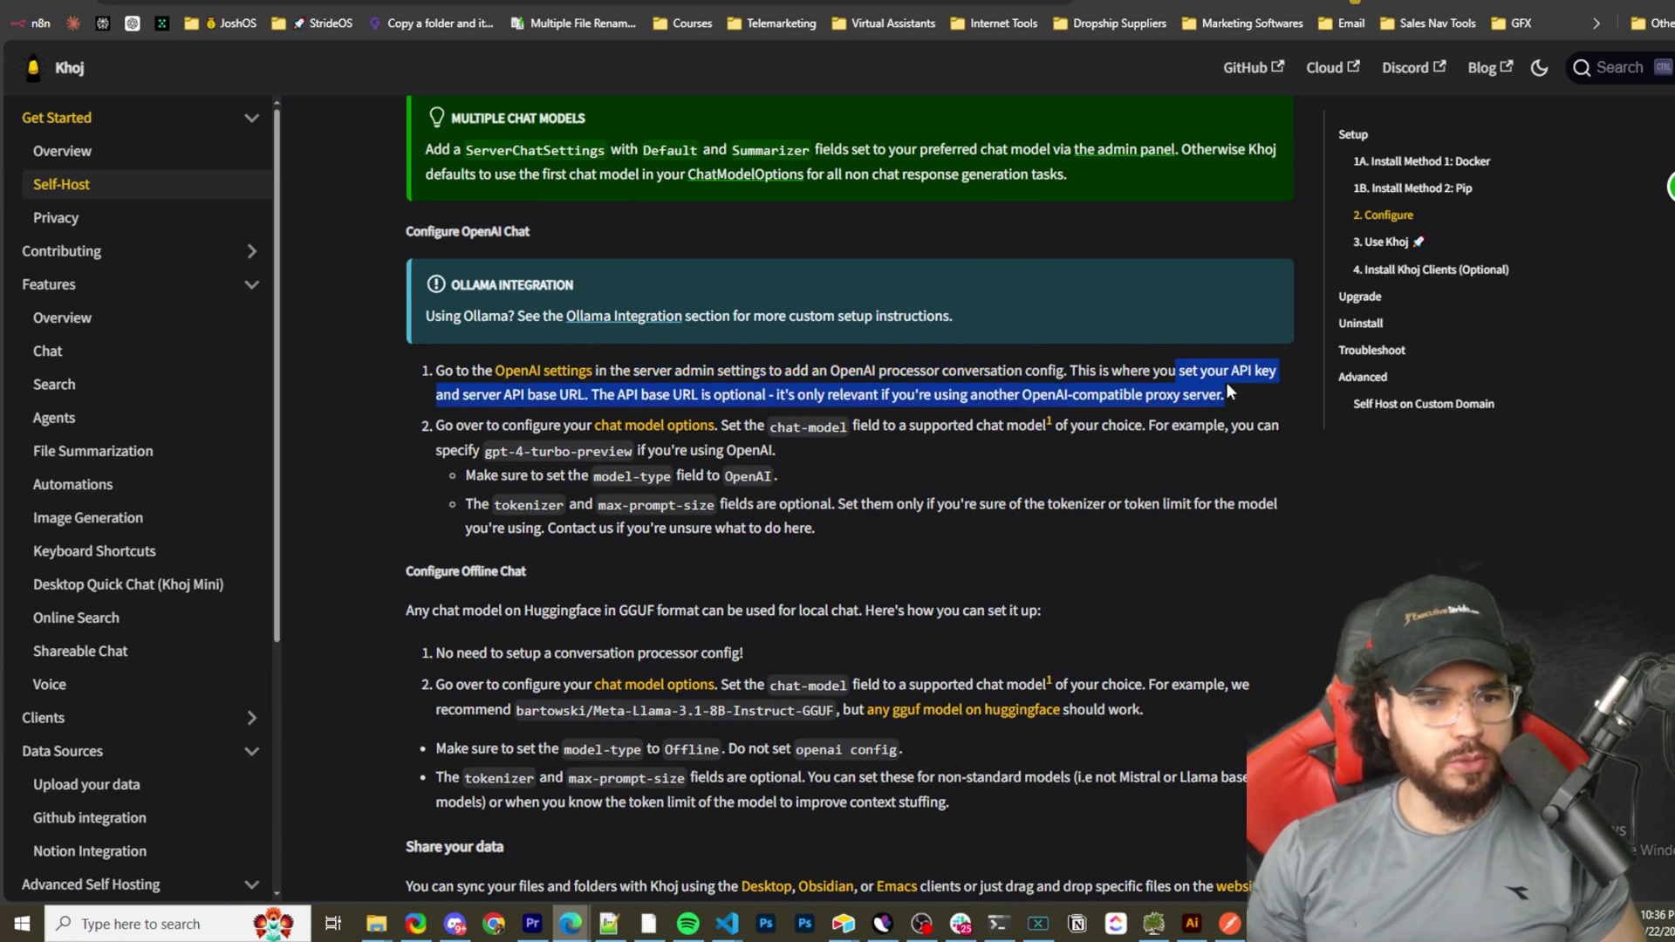
left_click(584, 394)
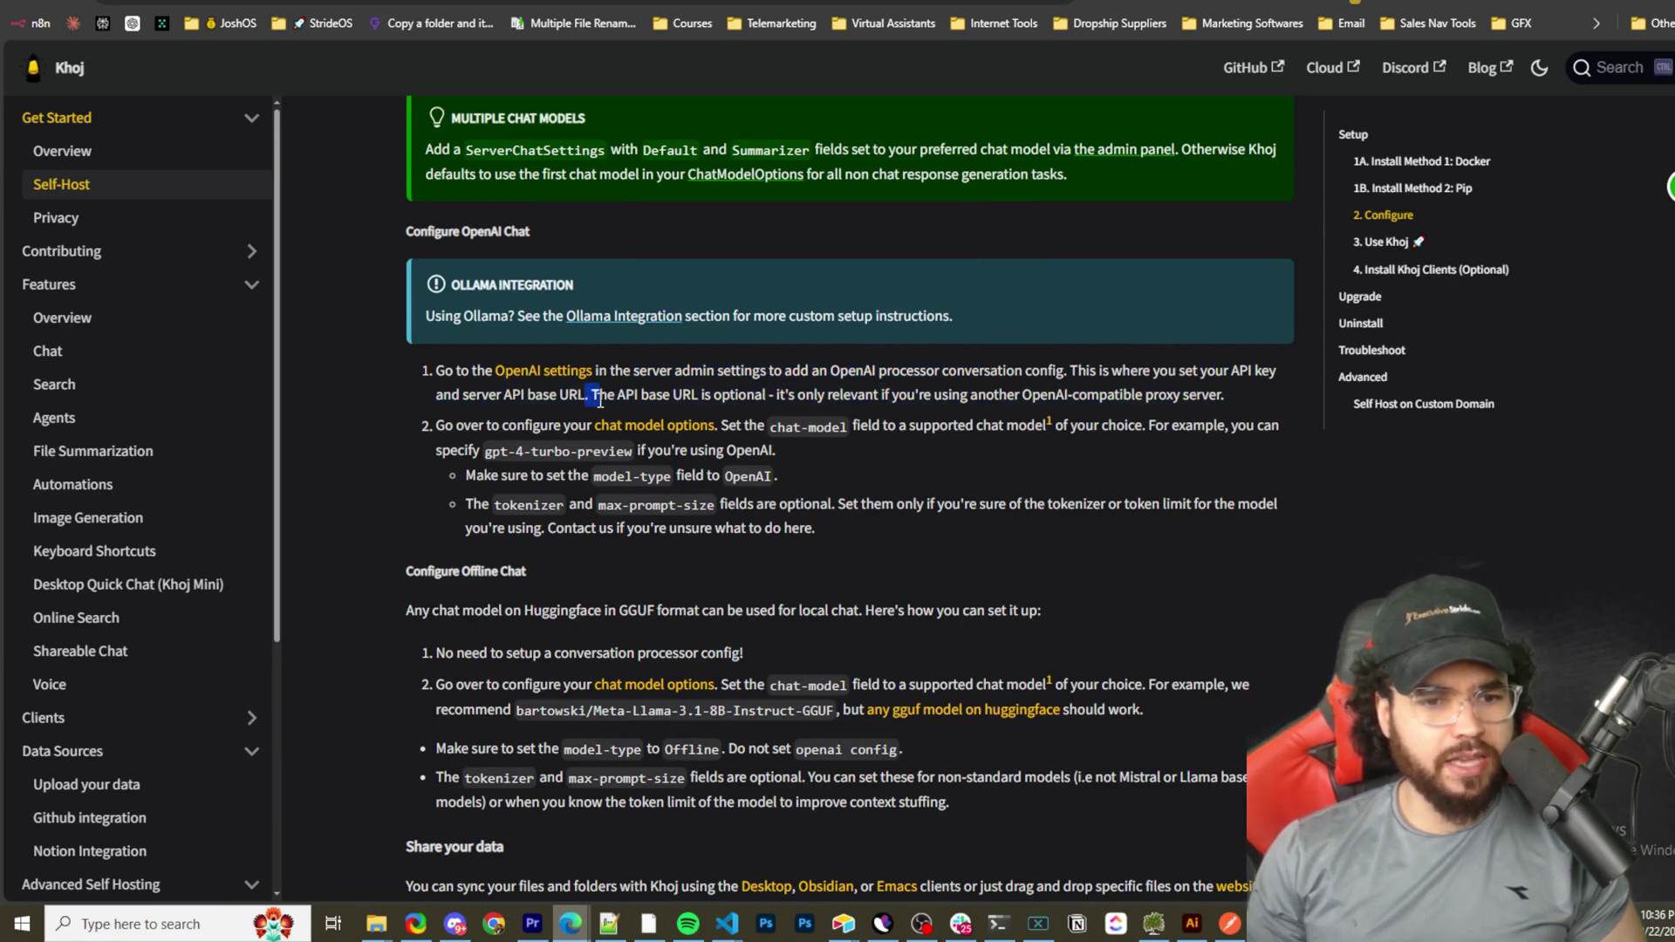
left_click_drag(646, 394, 766, 395)
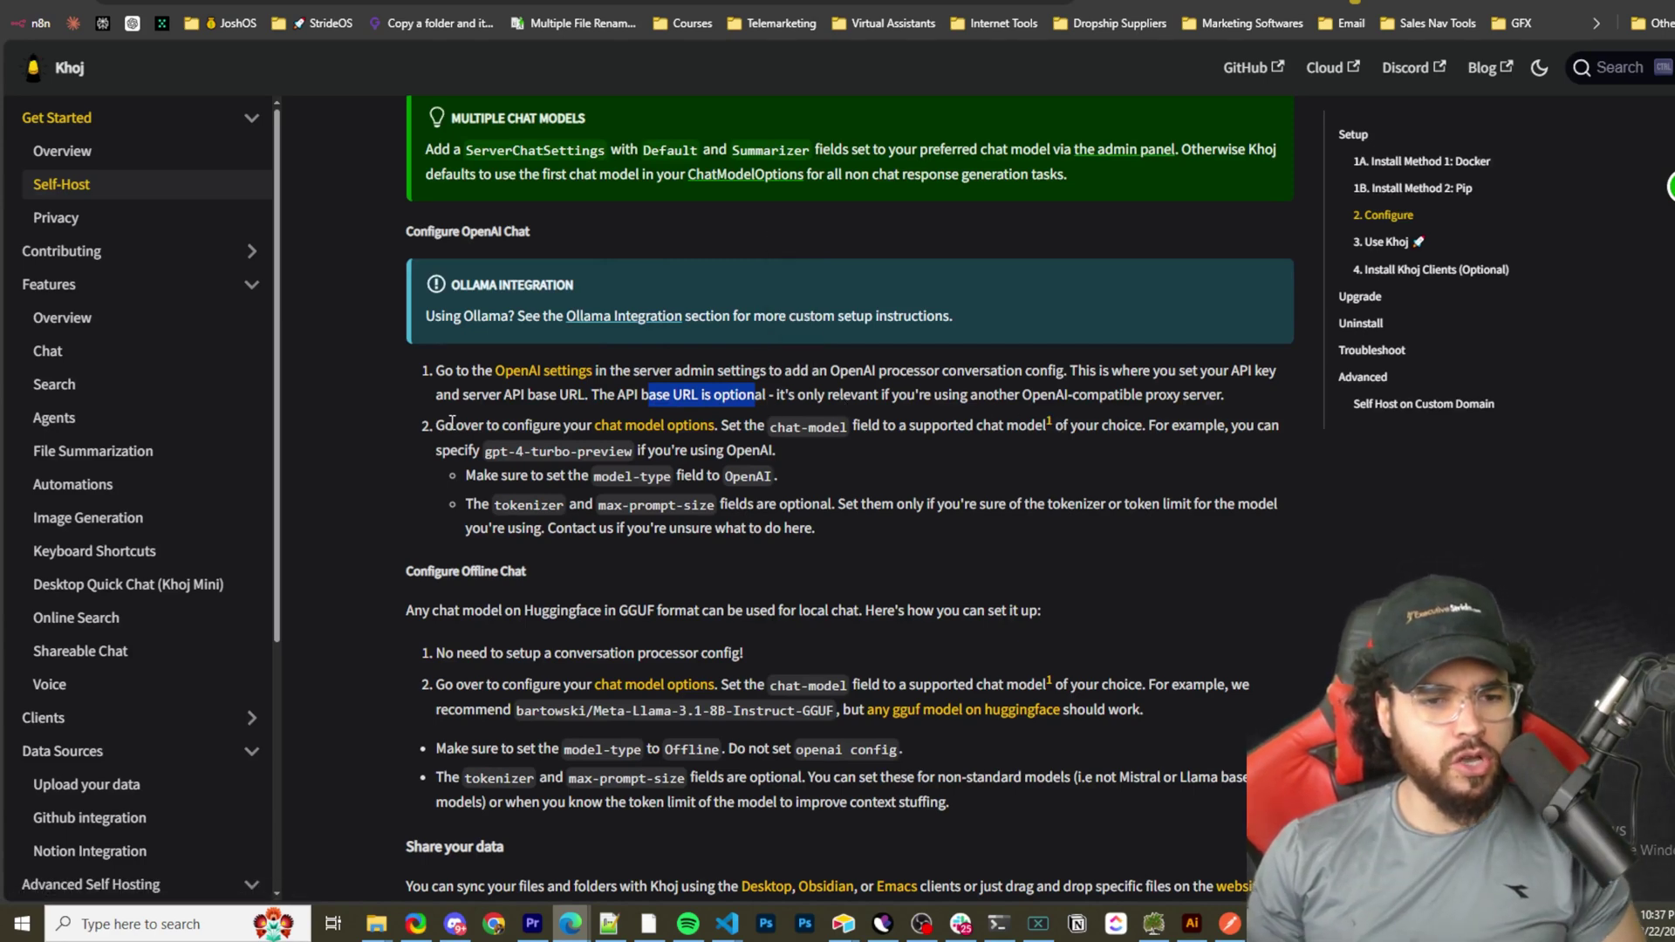
- Highlight the documentation's chat model options instruction, open its linked admin list in a new tab, and close that tab after viewing it
left_click_drag(463, 425, 548, 428)
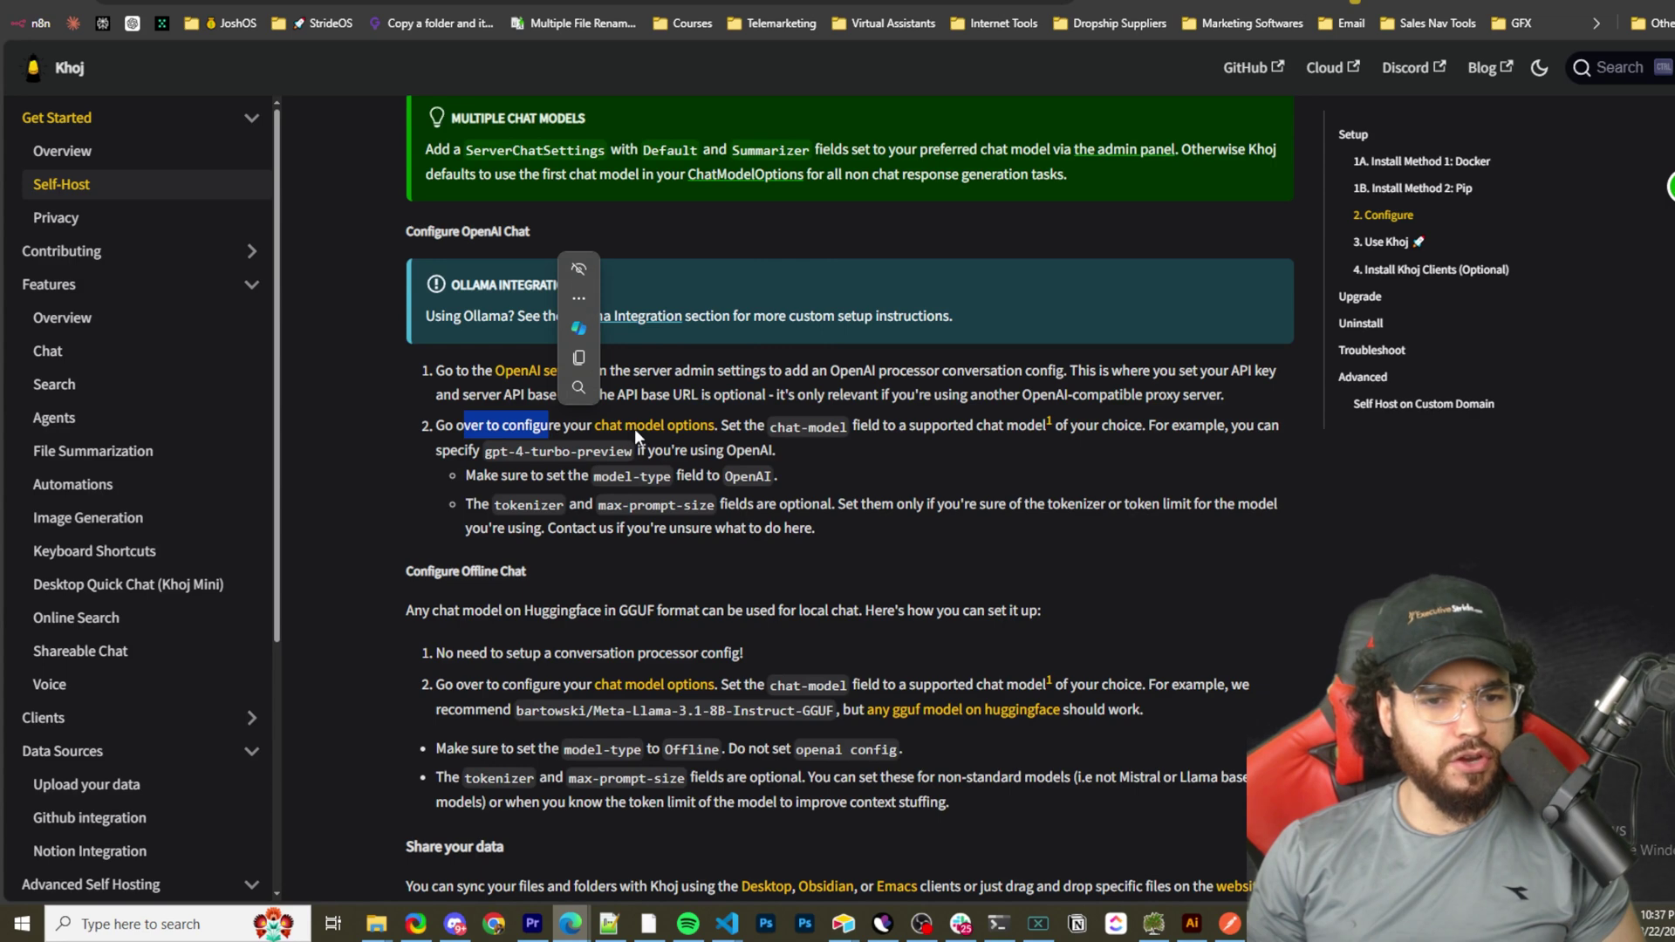
right_click(635, 426)
left_click(677, 440)
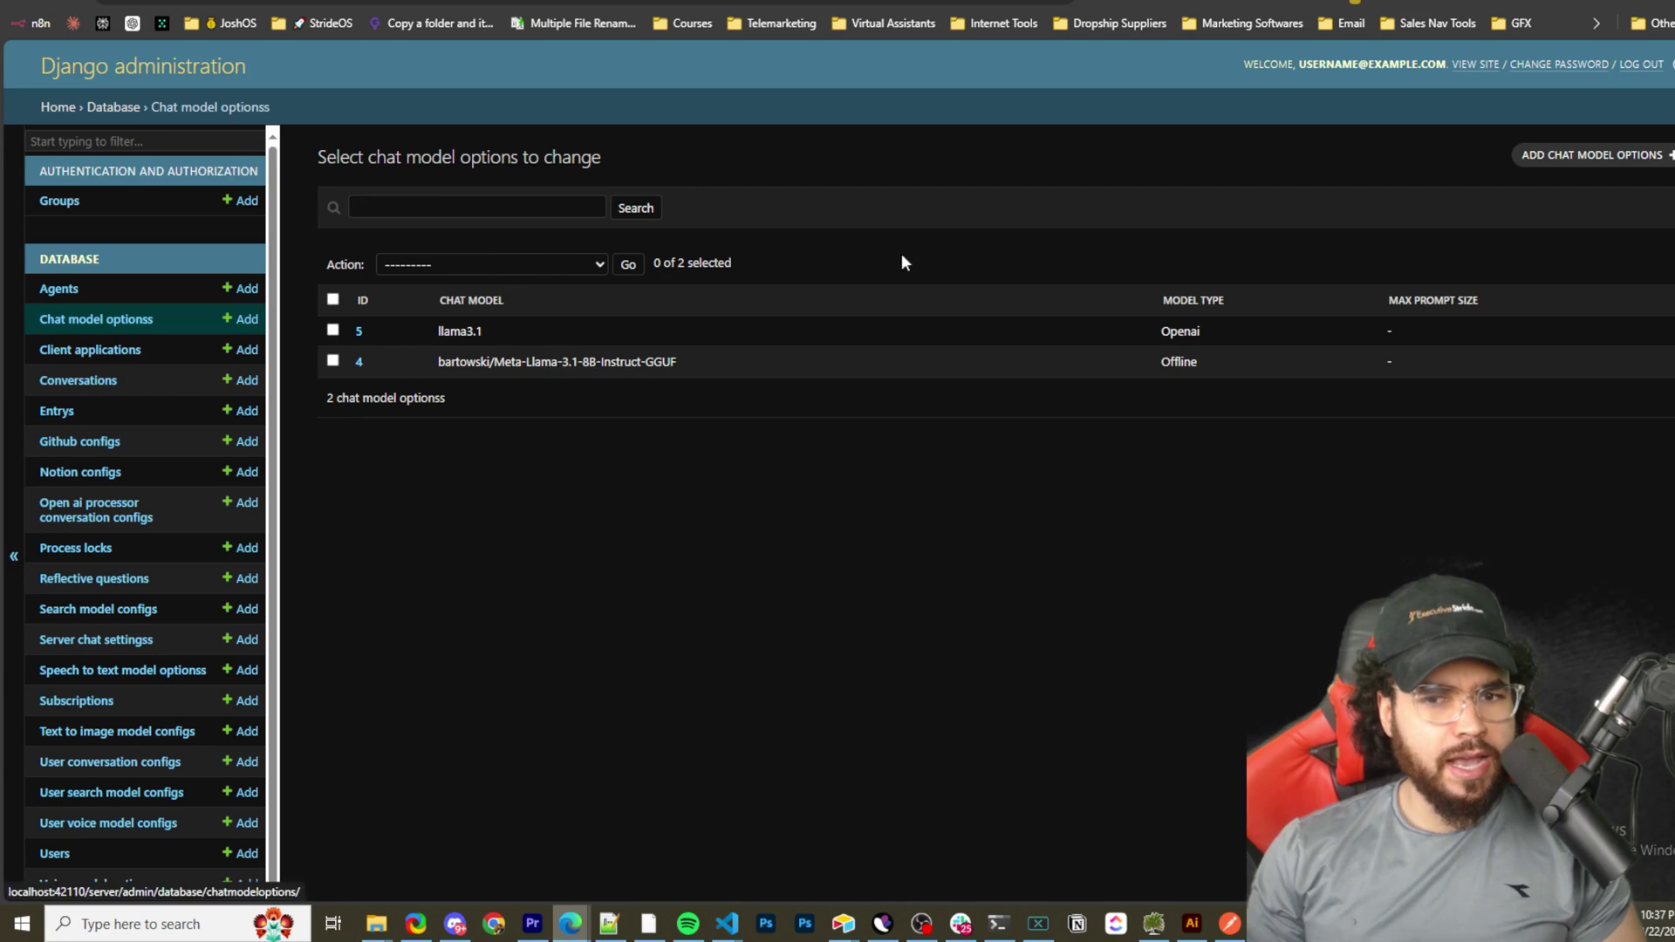
key("ctrl+w")
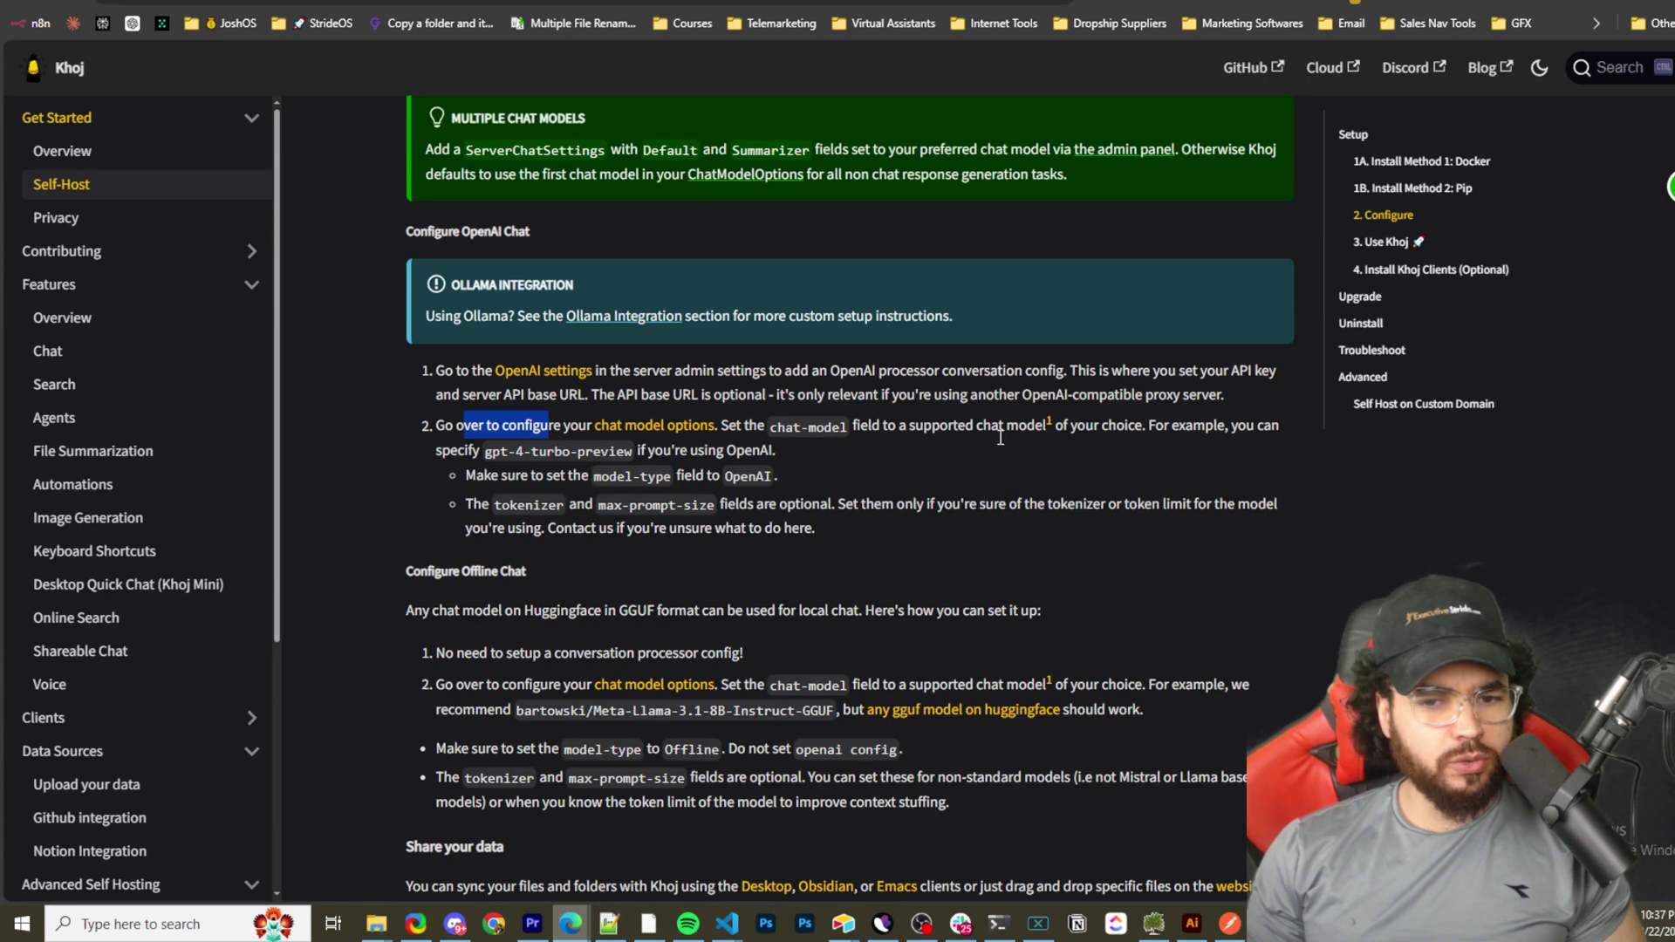
- Open the documentation's Ollama page and read the introduction, highlighting the text on running local LLMs and the OpenAI API compatible server
left_click(1048, 421)
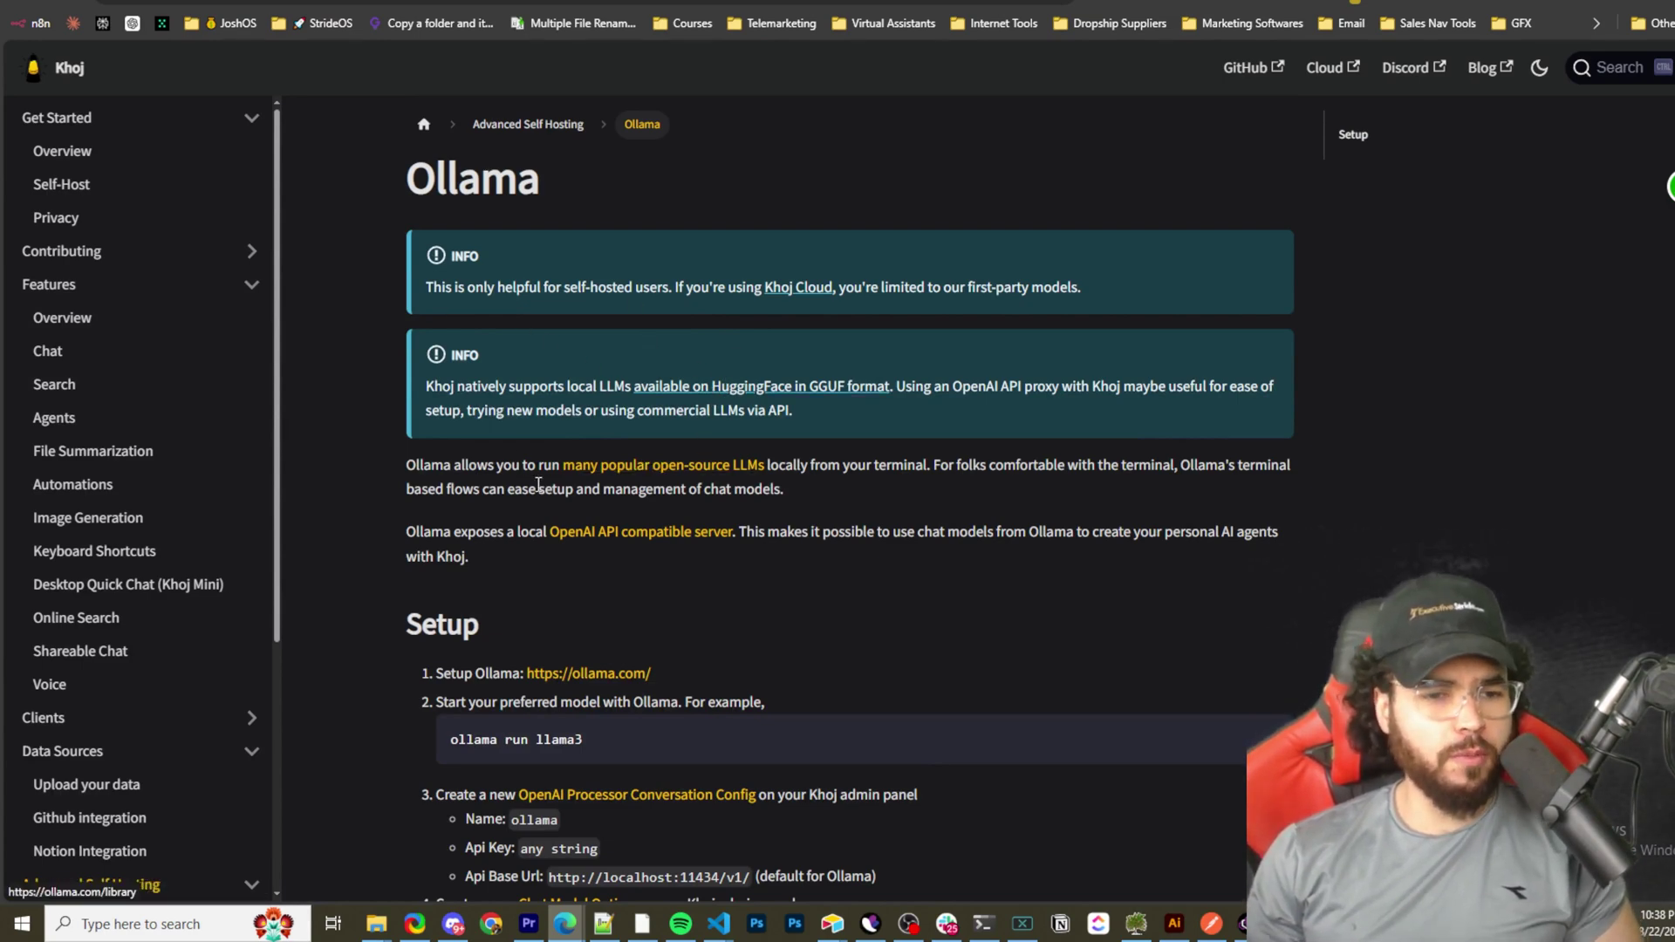
left_click_drag(477, 465, 803, 465)
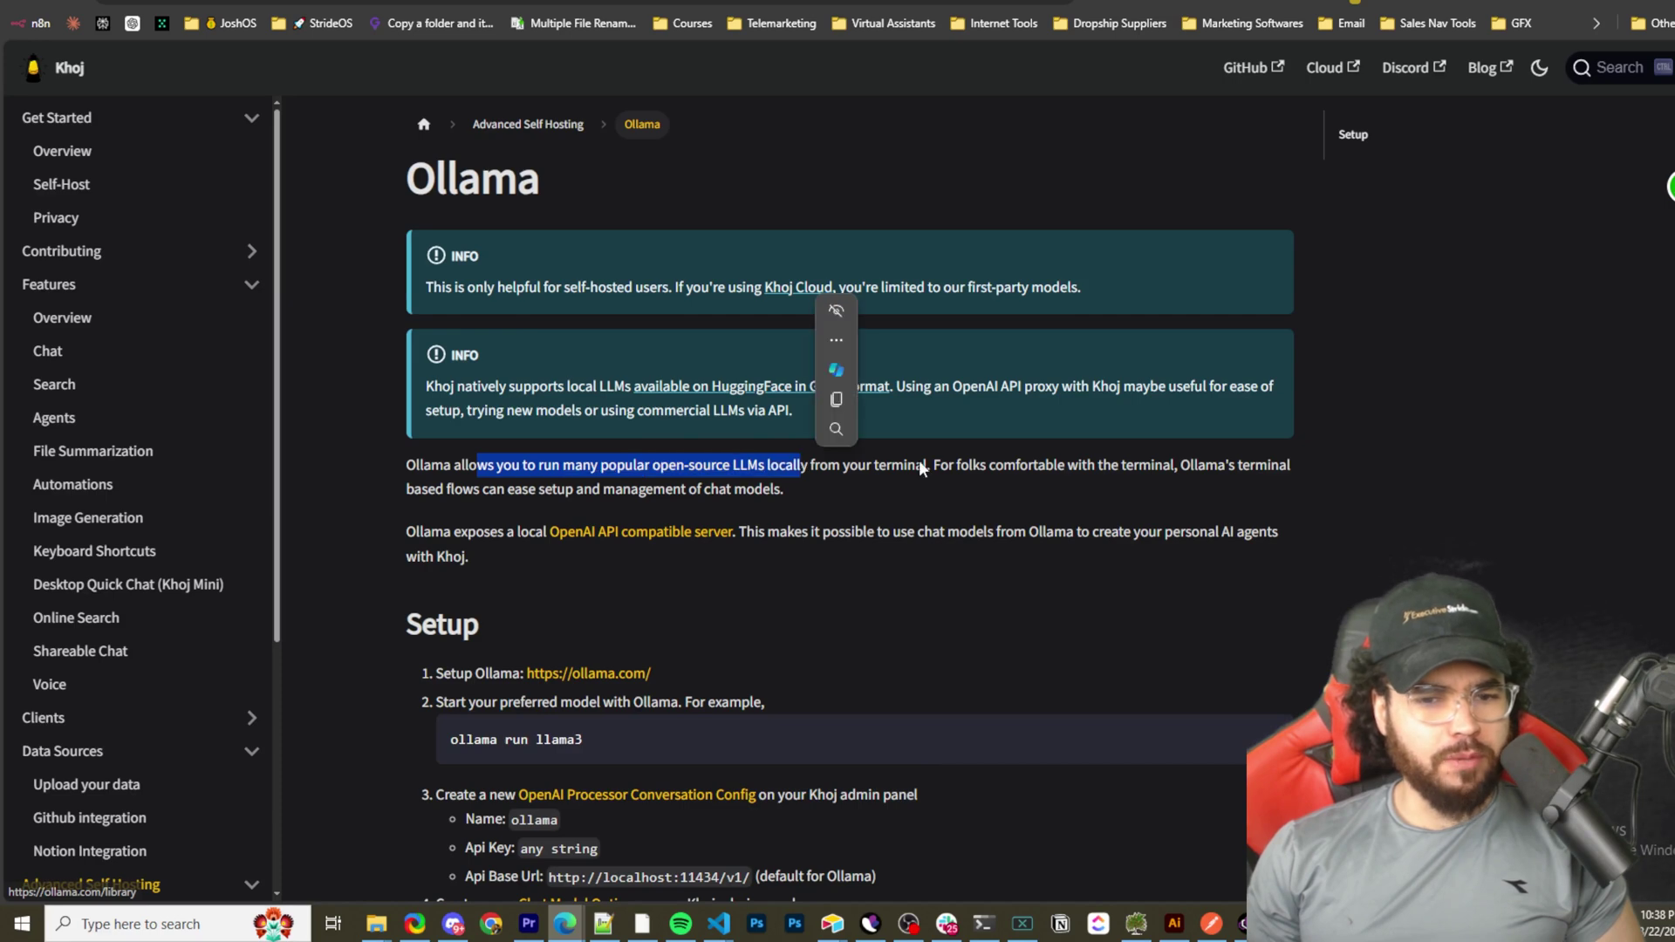
scroll(842, 436, "down", 2)
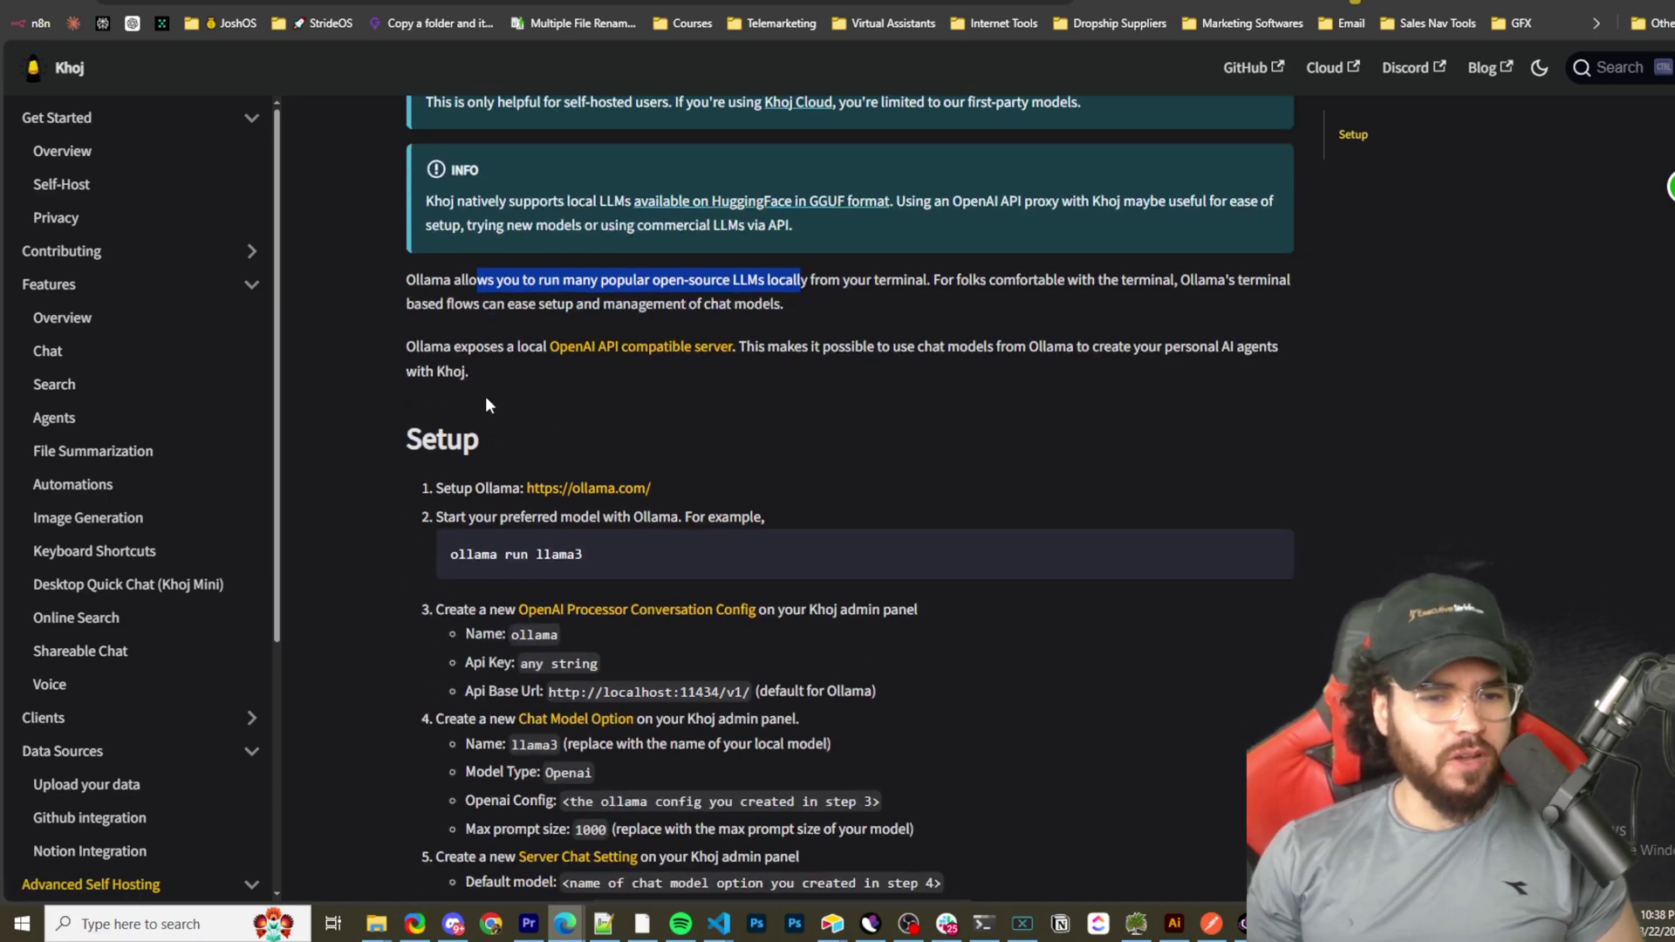
left_click_drag(454, 346, 635, 347)
scroll(579, 401, "down", 2)
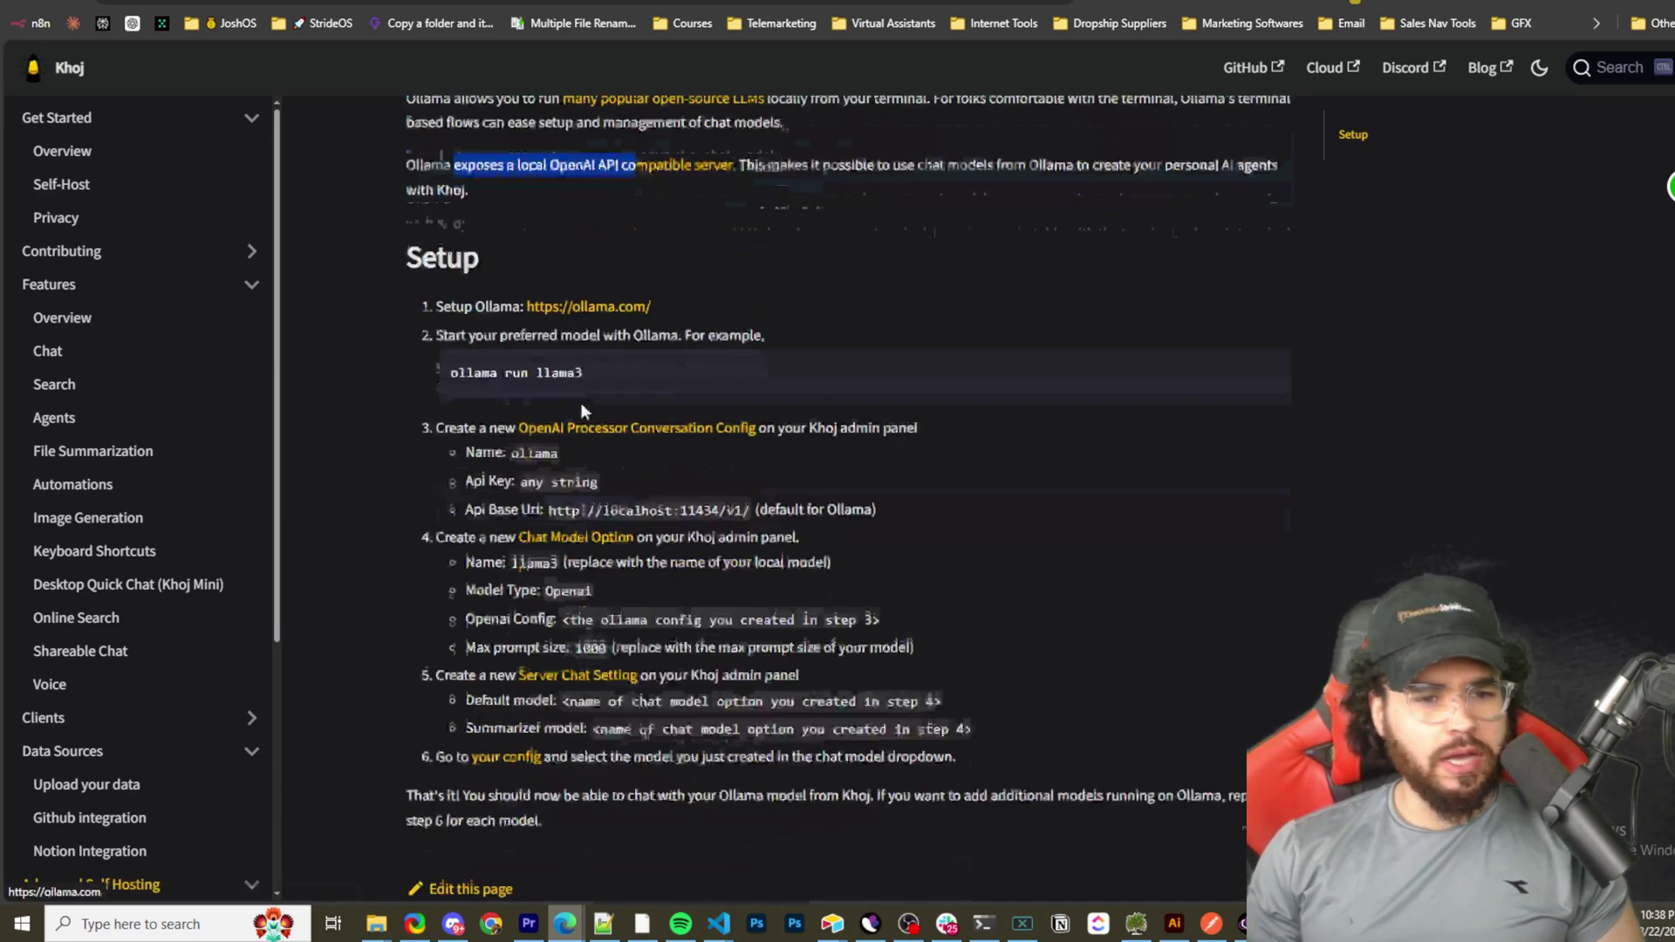
- Visit the Ollama site's llama3.1 model page, and go back through the open tabs to the Ollama setup documentation
left_click(549, 306)
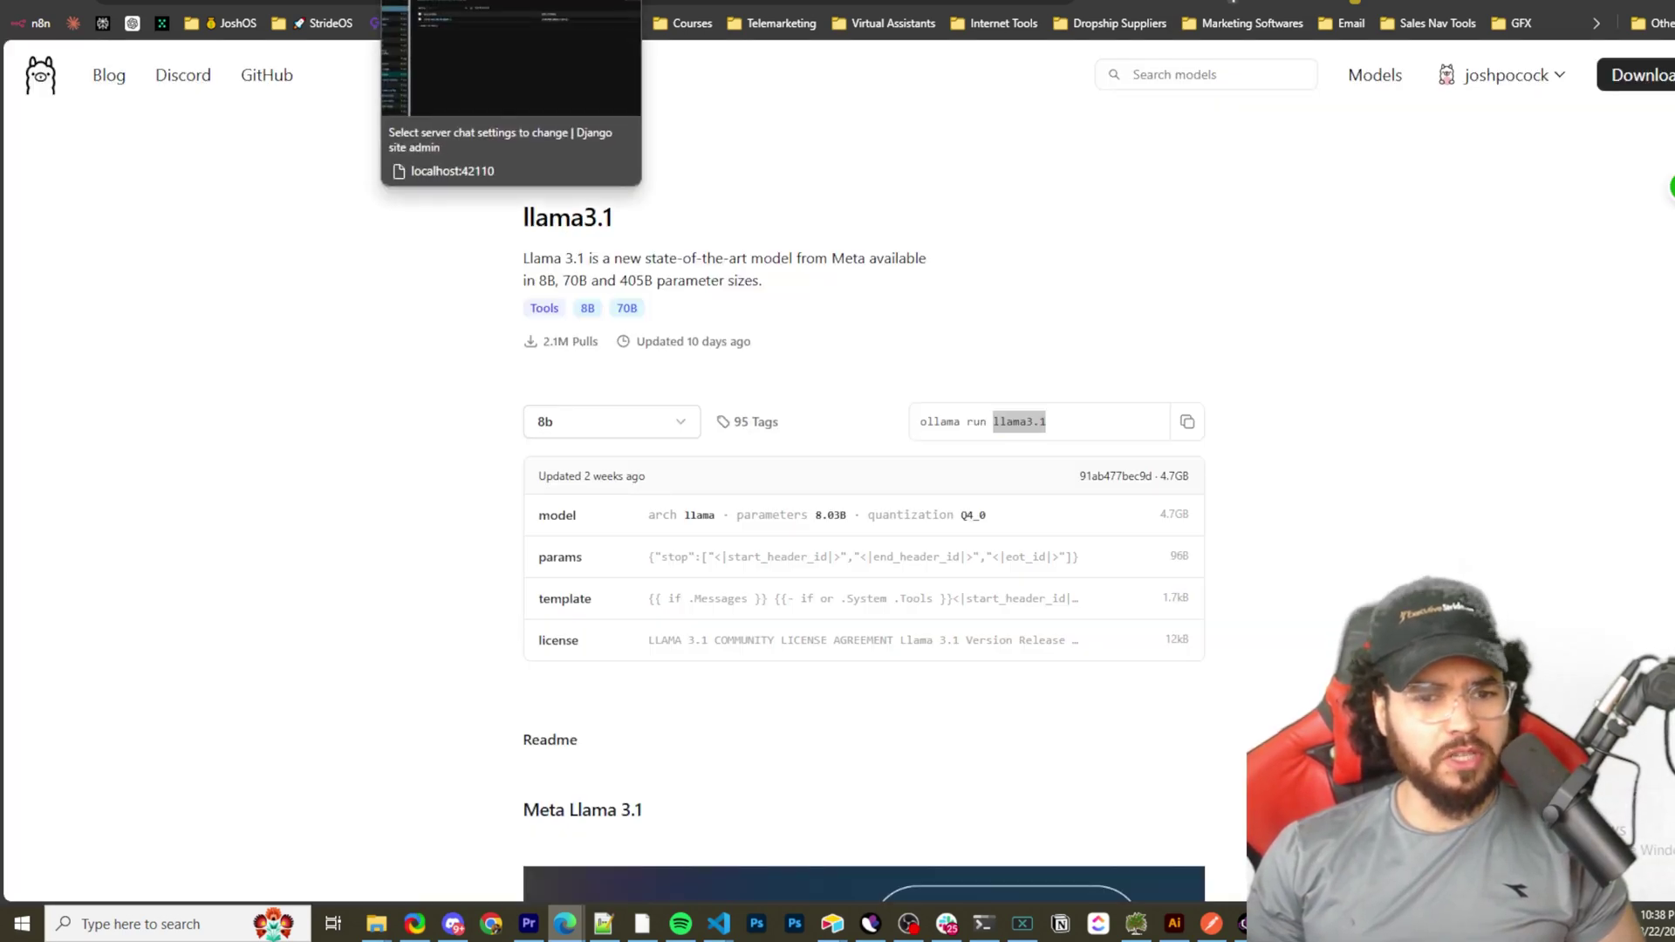
left_click(454, 4)
left_click(580, 3)
key("ctrl+Tab")
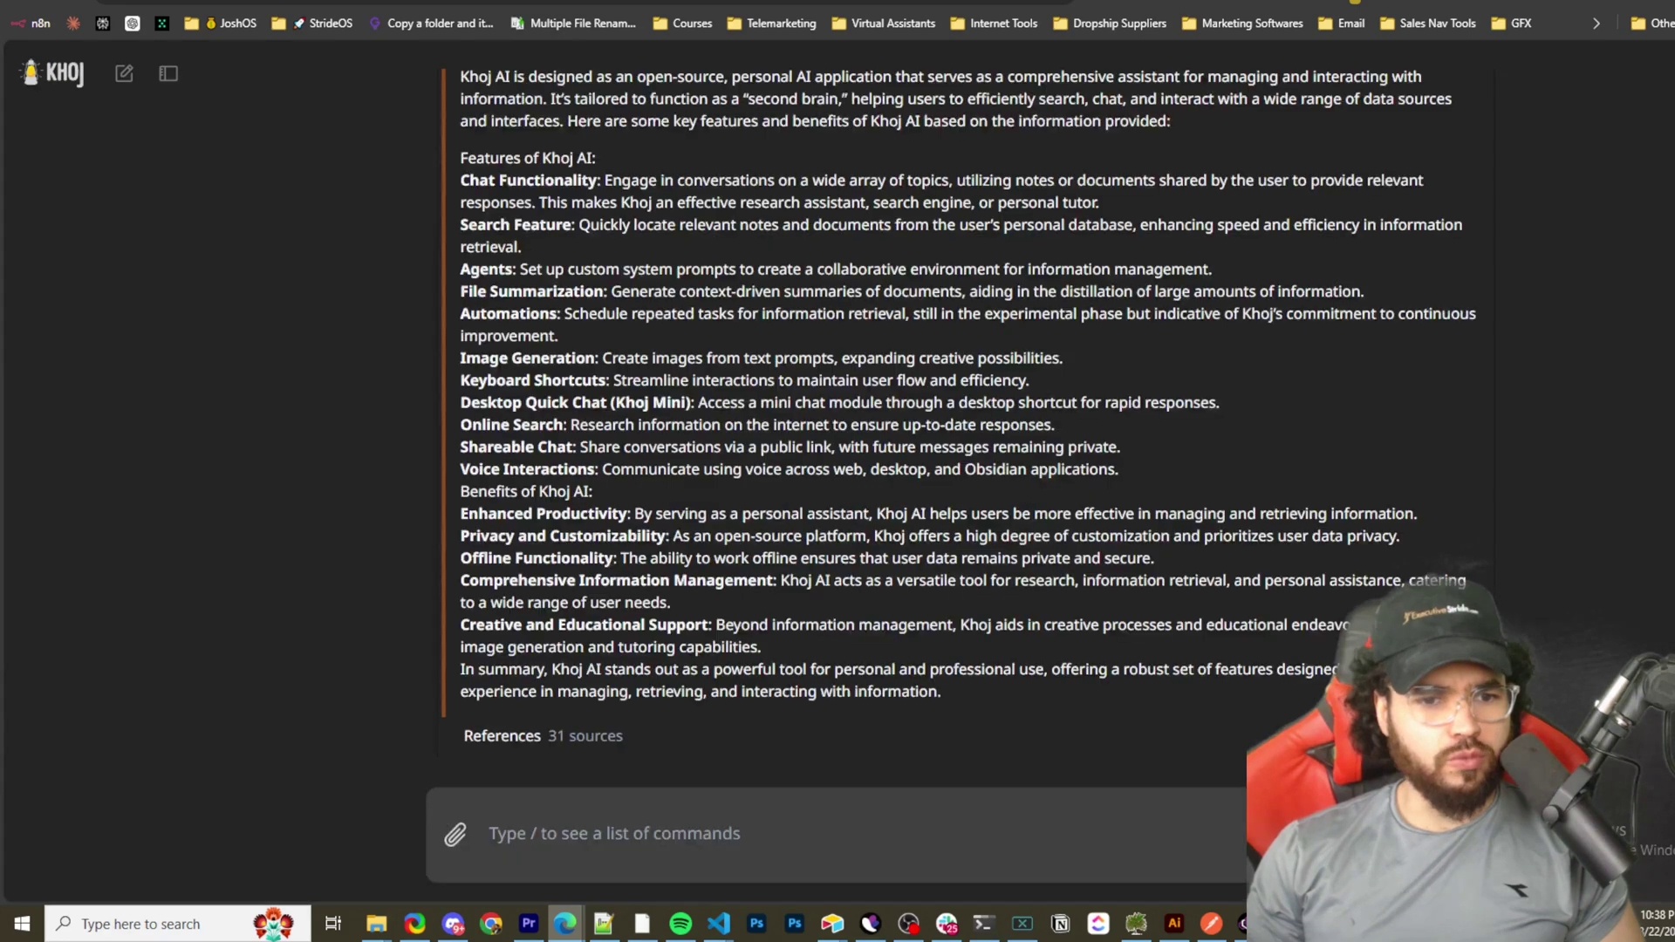
key("ctrl+Tab")
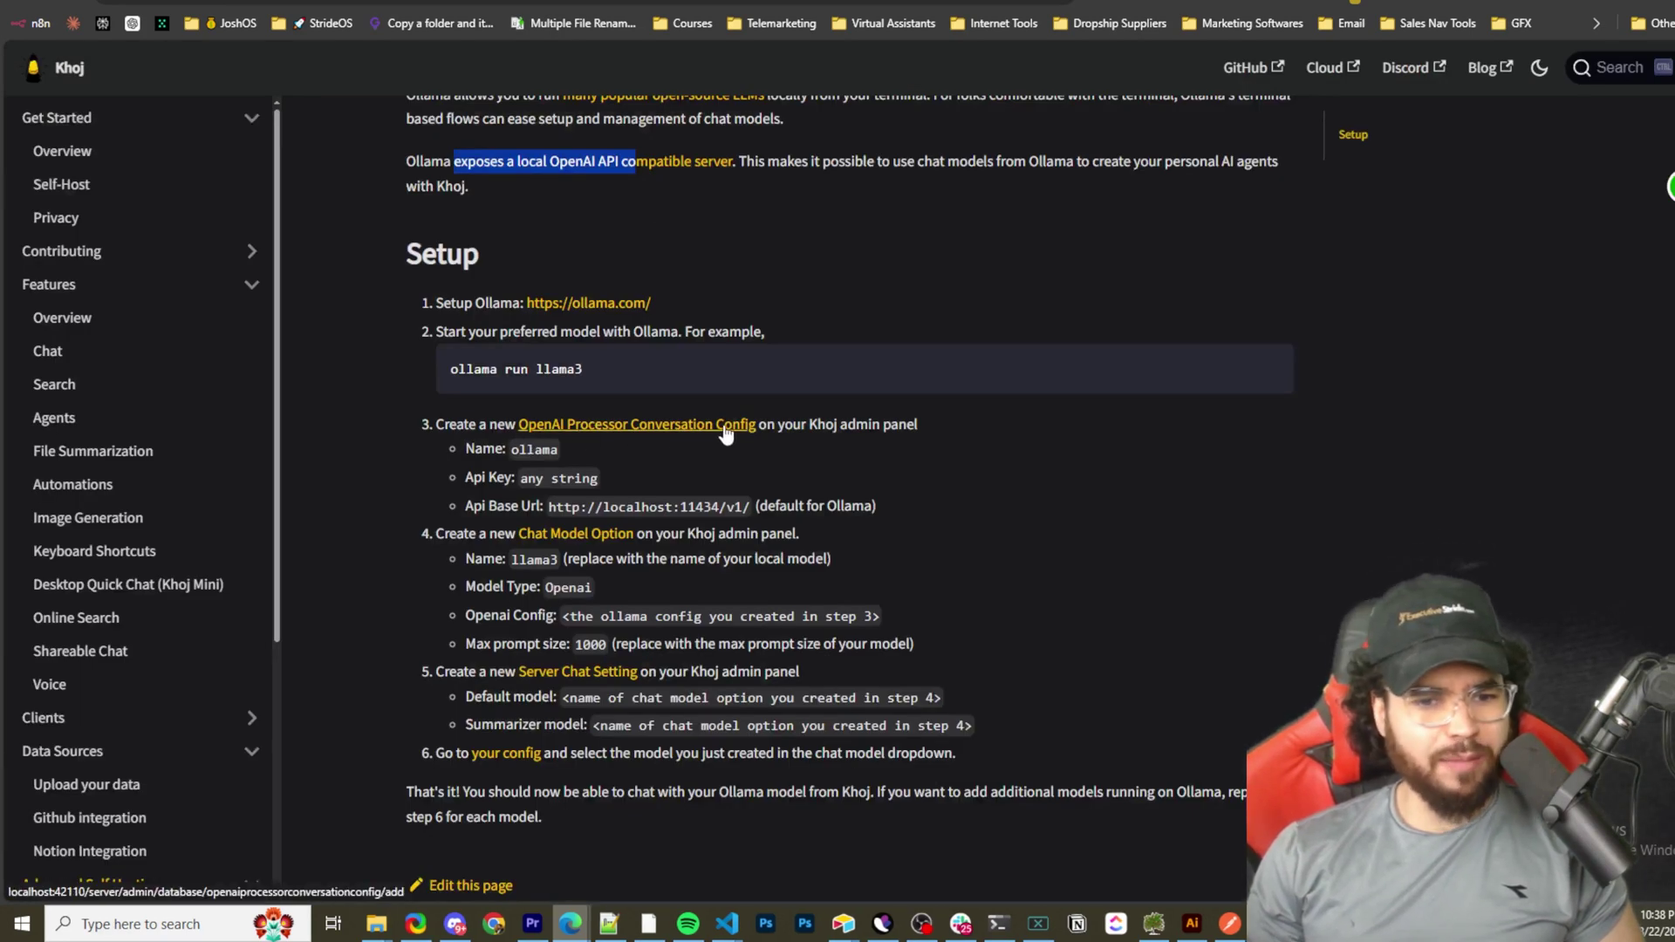
- Read setup step 3 on the OpenAI Processor Conversation Config, highlighting its name, API key and API base URL values
left_click(802, 433)
triple_click(907, 436)
left_click(668, 453)
left_click_drag(513, 450, 598, 479)
left_click_drag(490, 507, 866, 507)
scroll(634, 557, "down", 2)
- Read setup step 4 on the Chat Model Option, highlighting the name, model type and max prompt size instructions
left_click_drag(463, 374, 572, 373)
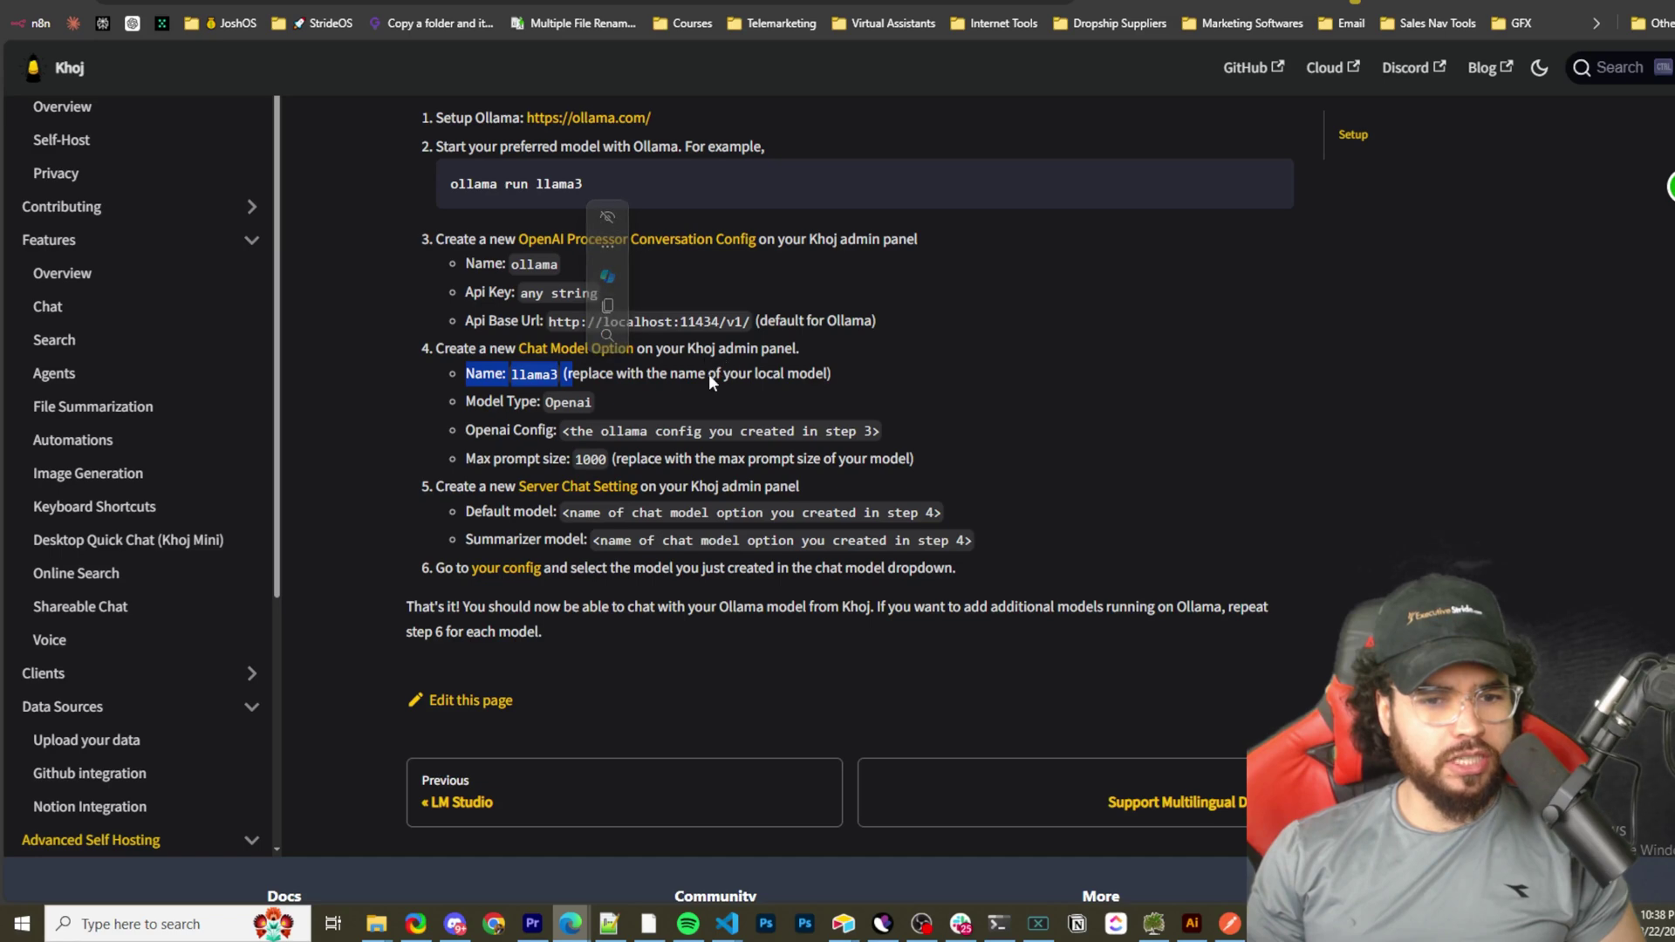
left_click(523, 389)
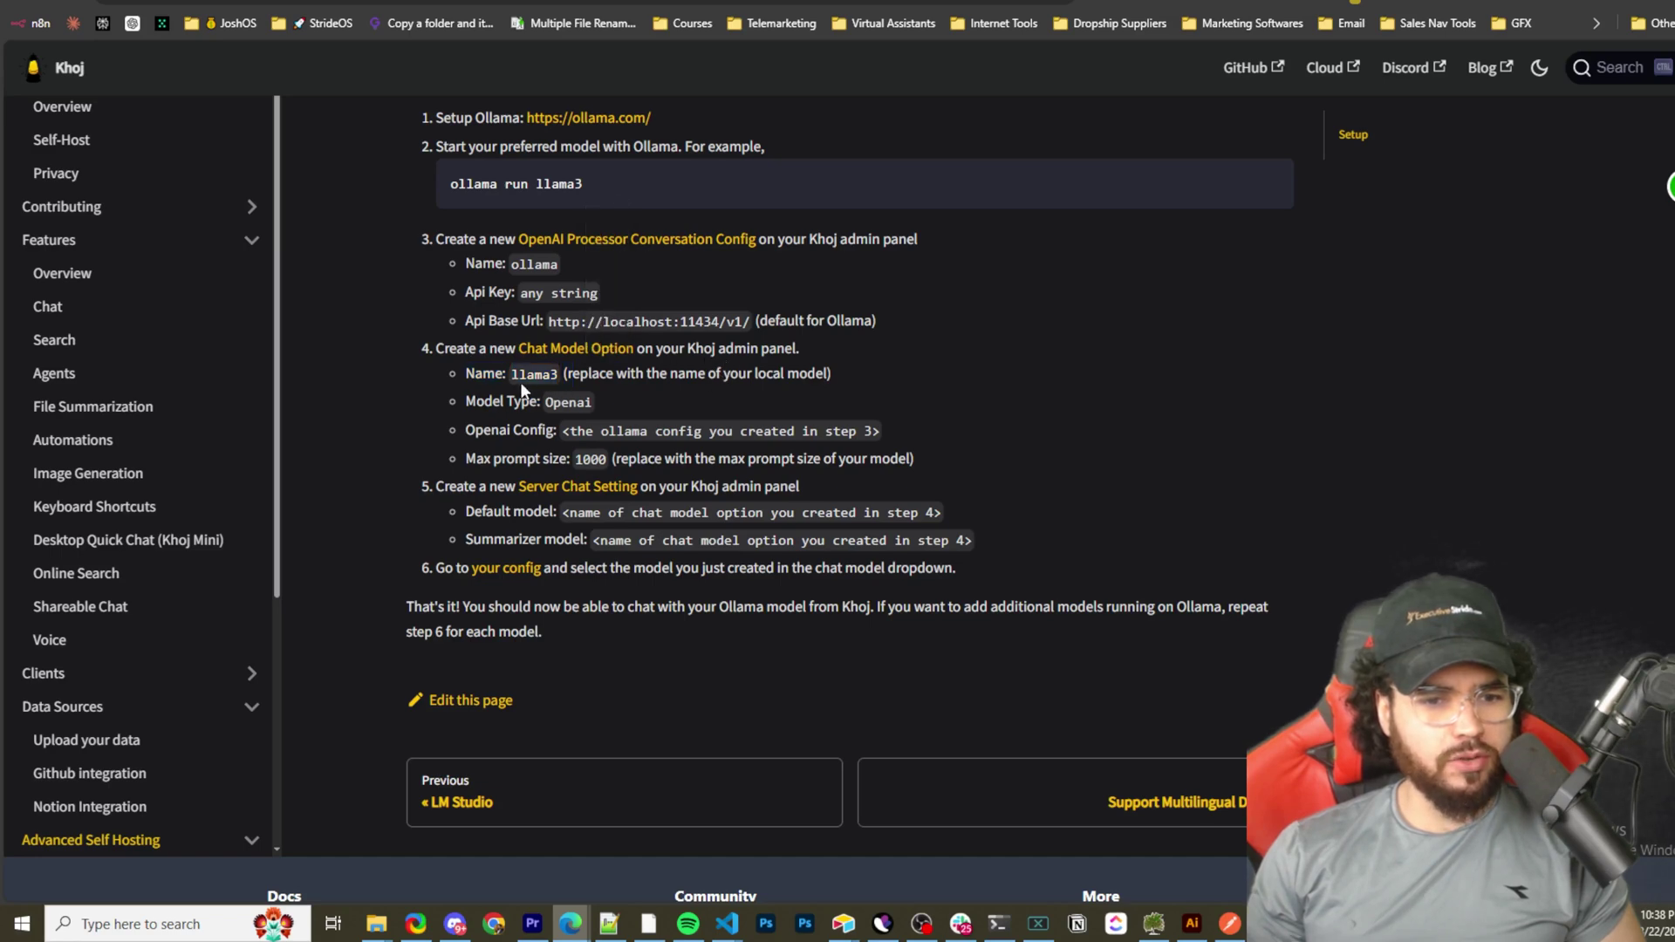
left_click_drag(627, 374, 822, 376)
double_click(576, 401)
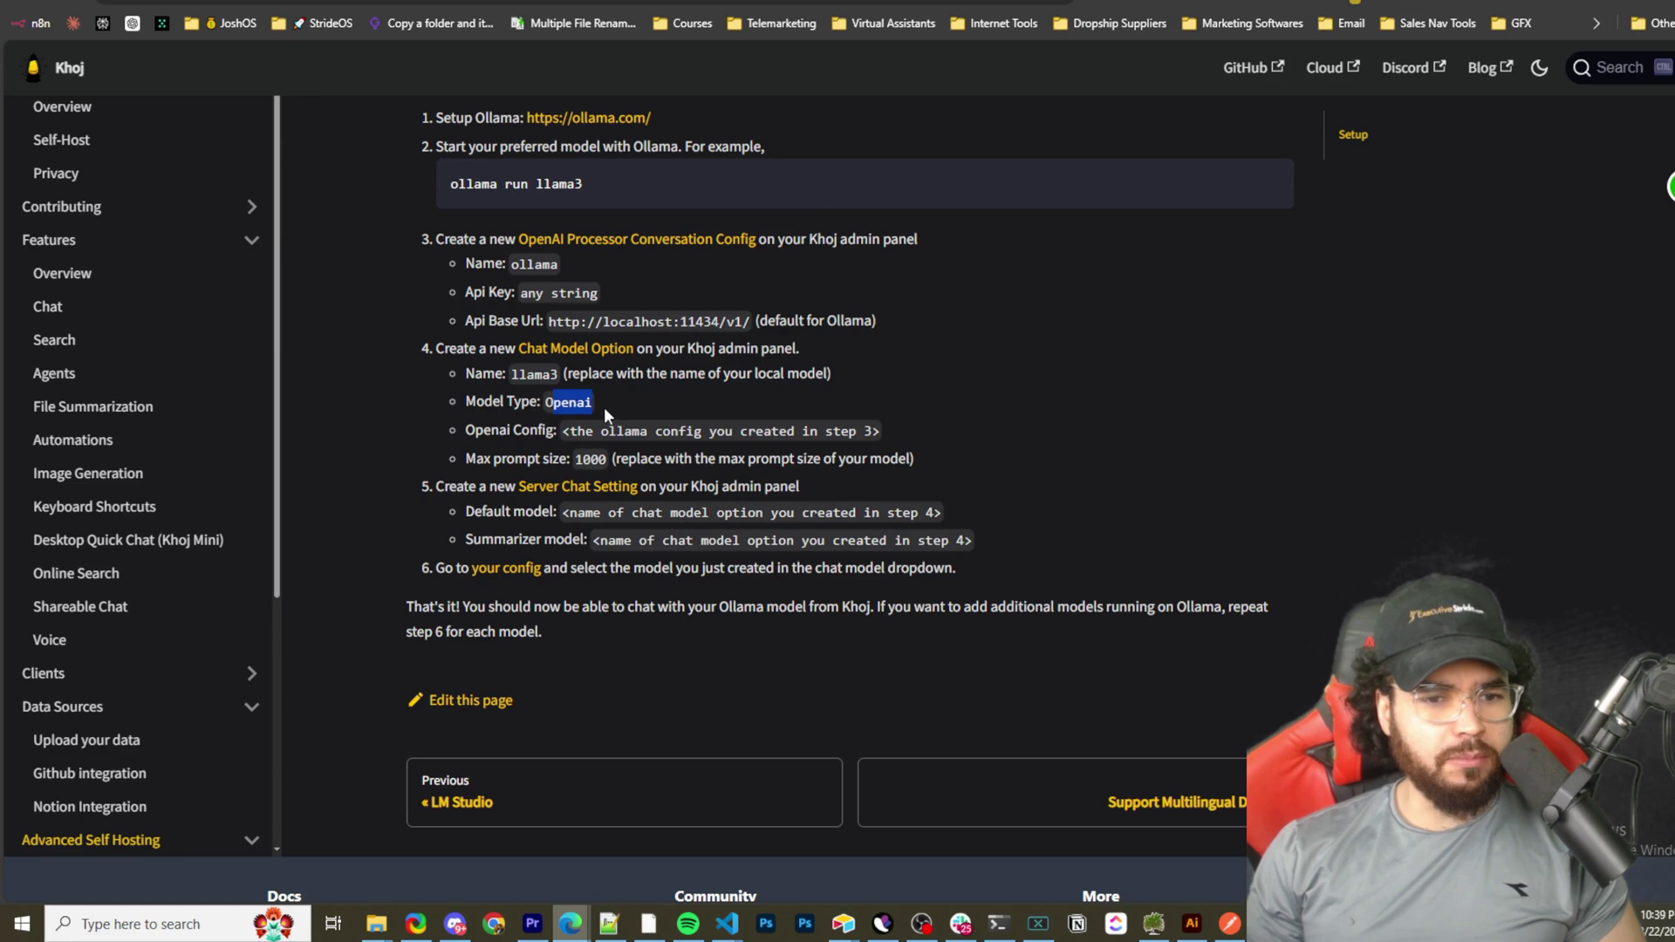
mouse_move(562, 430)
left_mouse_down()
mouse_move(879, 427)
mouse_move(659, 434)
mouse_move(858, 433)
mouse_move(709, 450)
mouse_move(564, 432)
left_mouse_up()
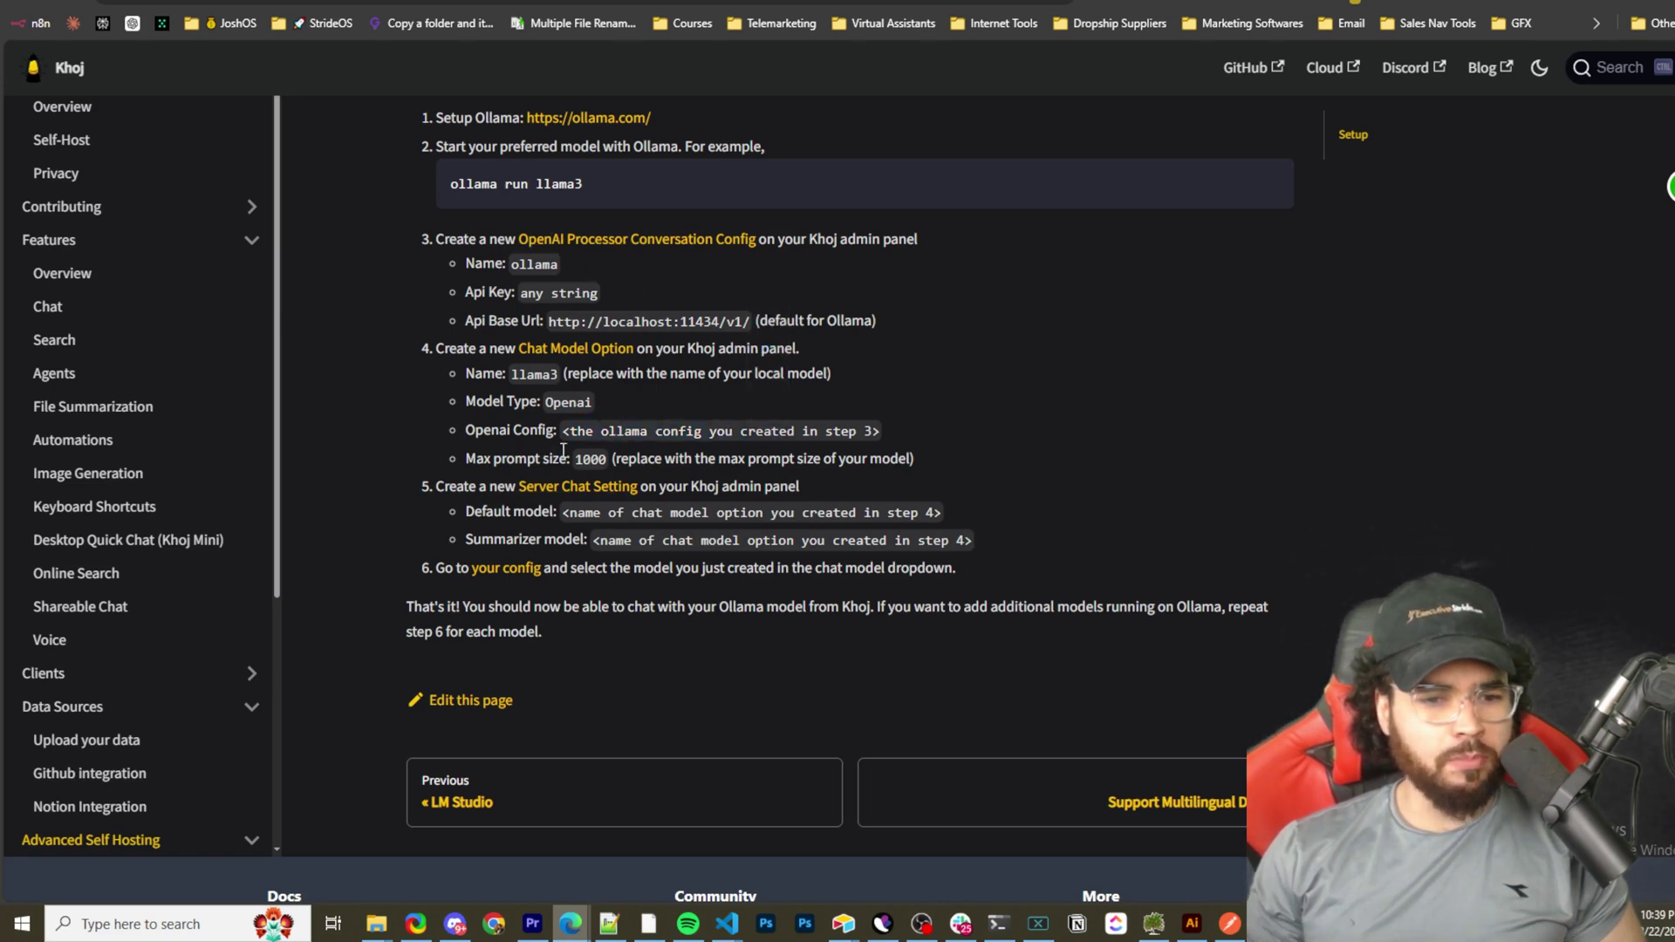
left_click_drag(553, 458, 840, 452)
left_click(855, 460)
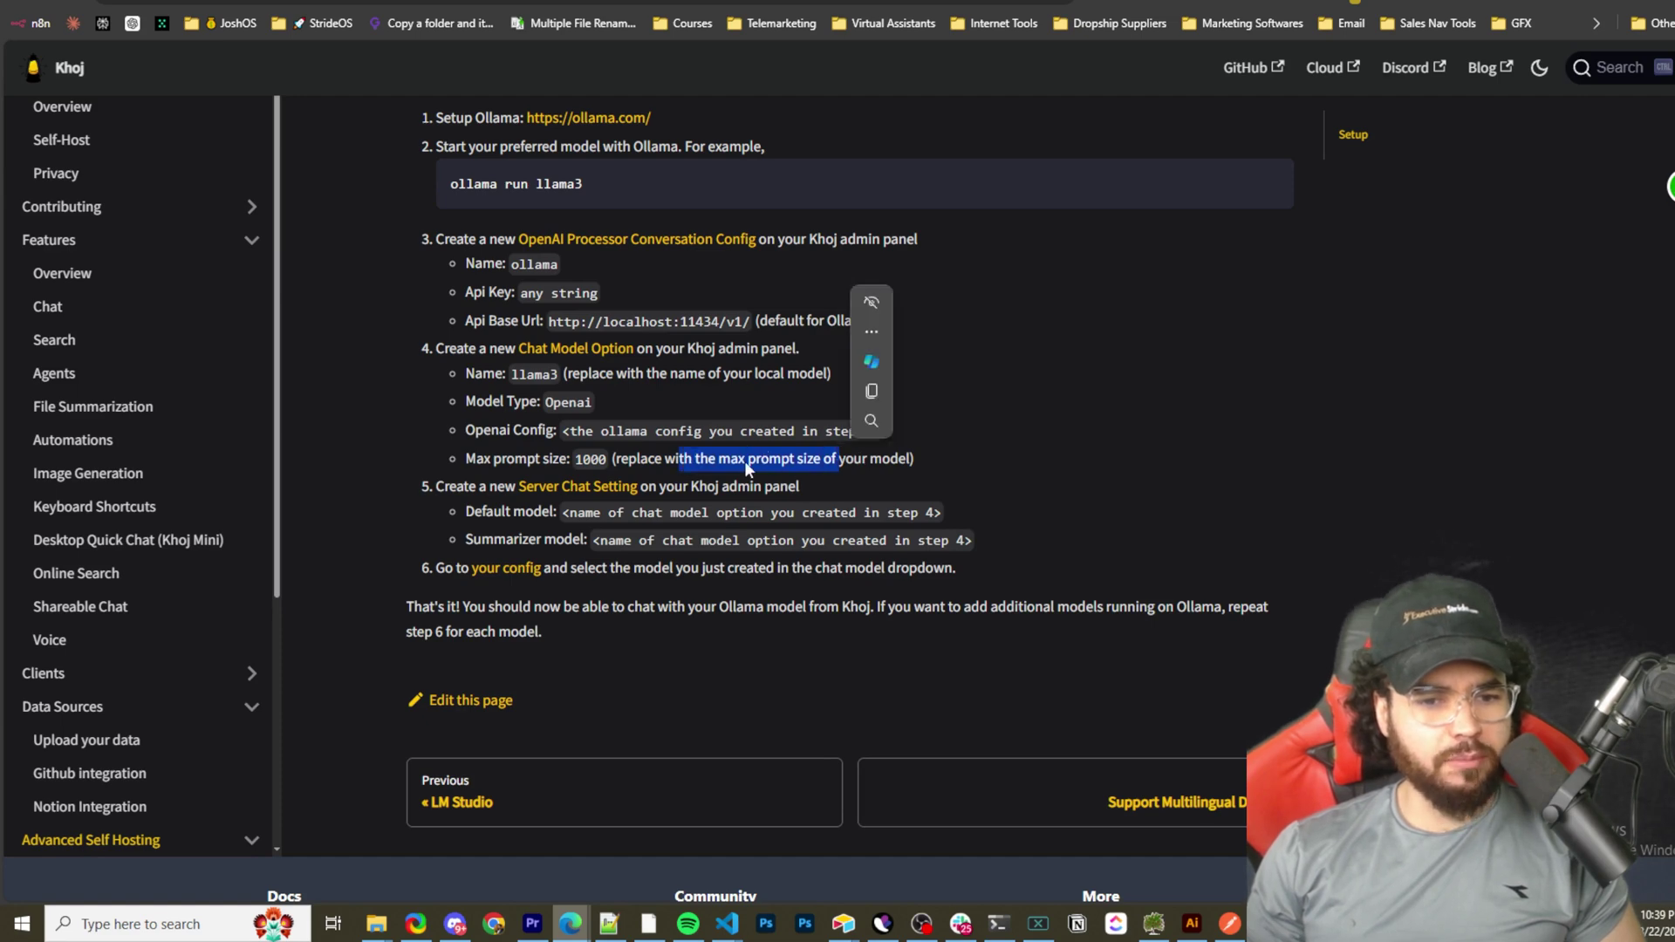
left_click(851, 459)
left_click_drag(914, 460, 608, 451)
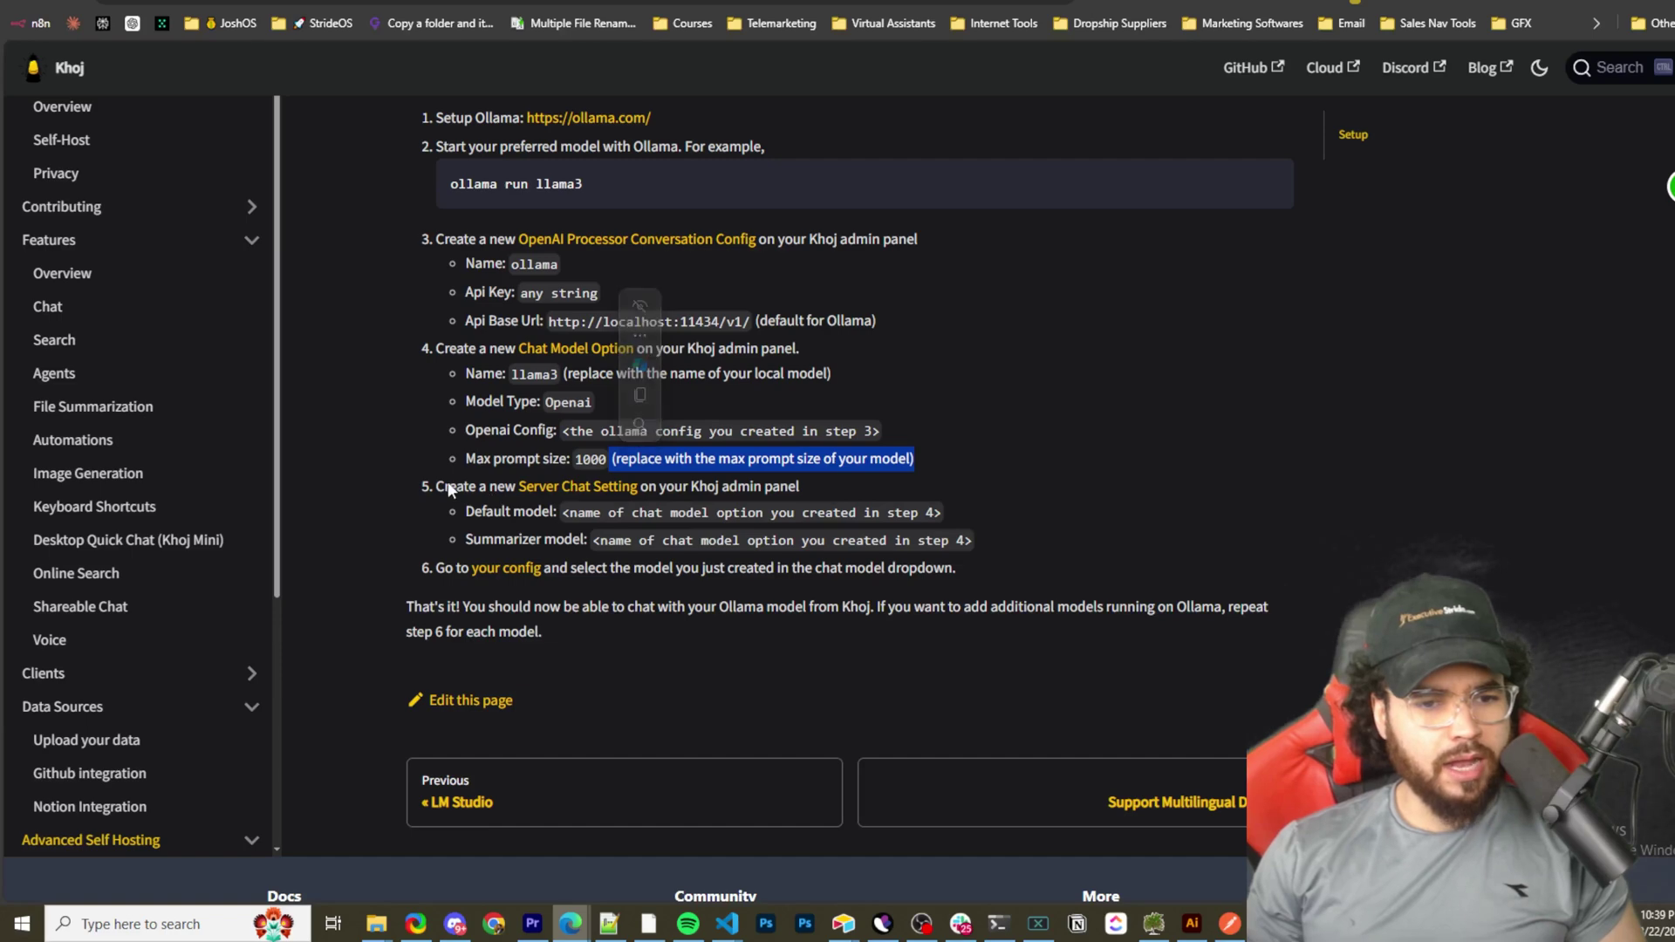
- Read setup step 5 on the Server Chat Setting, highlighting its default and summarizer model values, and follow step 6's config link
left_click_drag(448, 486, 528, 487)
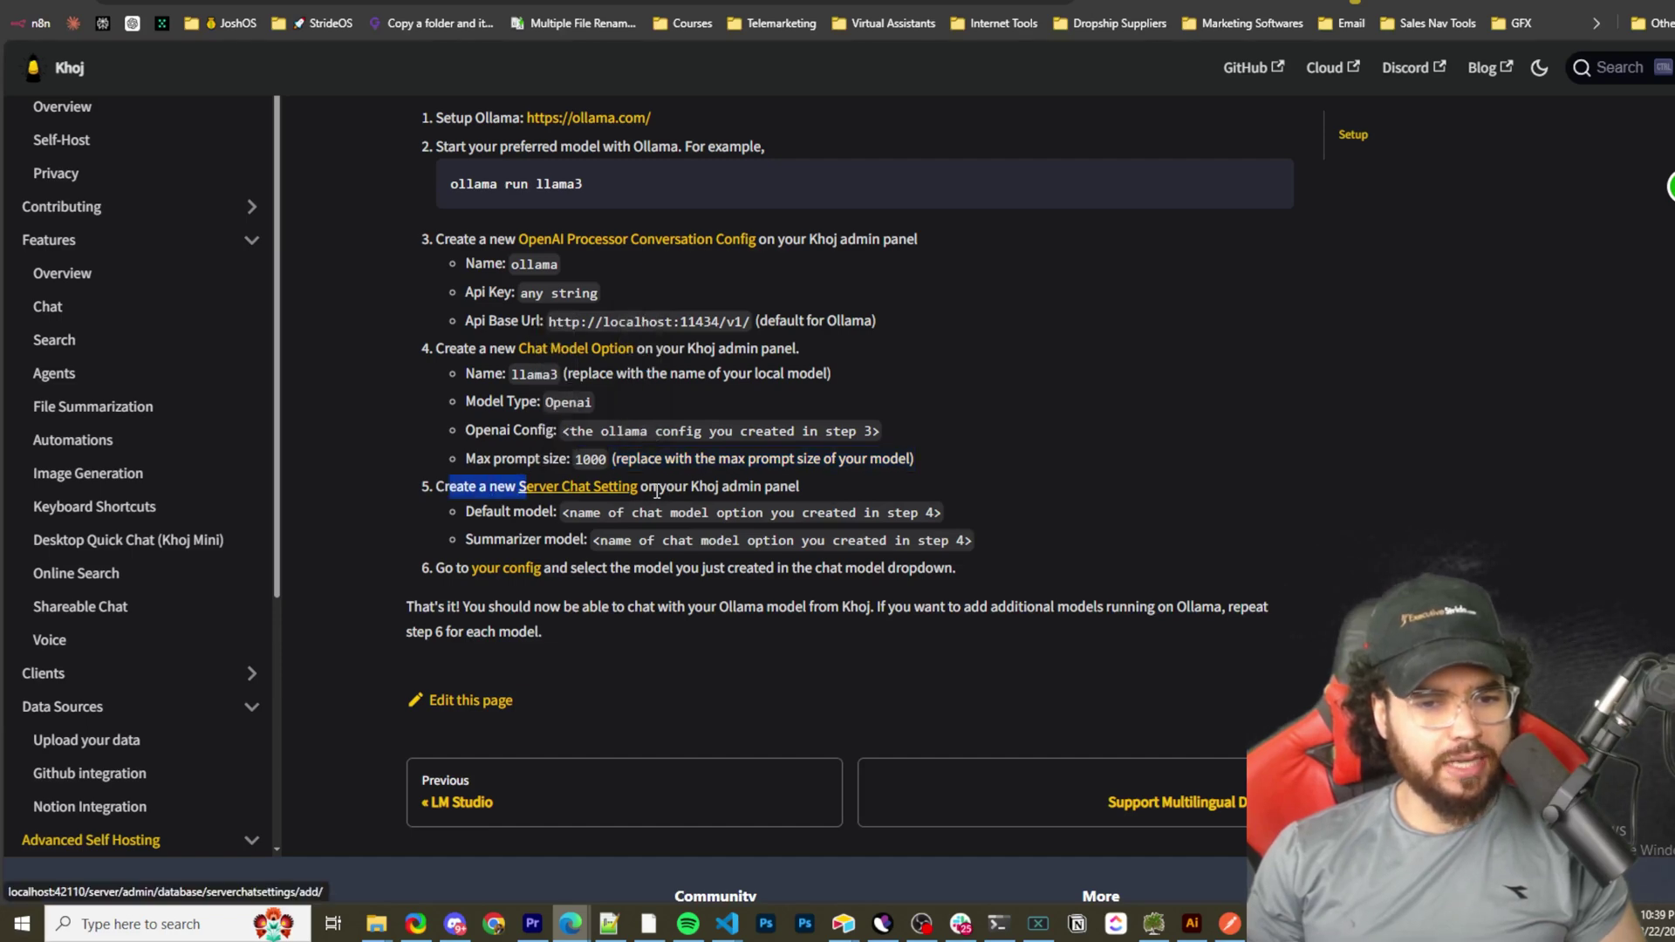
left_click_drag(657, 488, 764, 516)
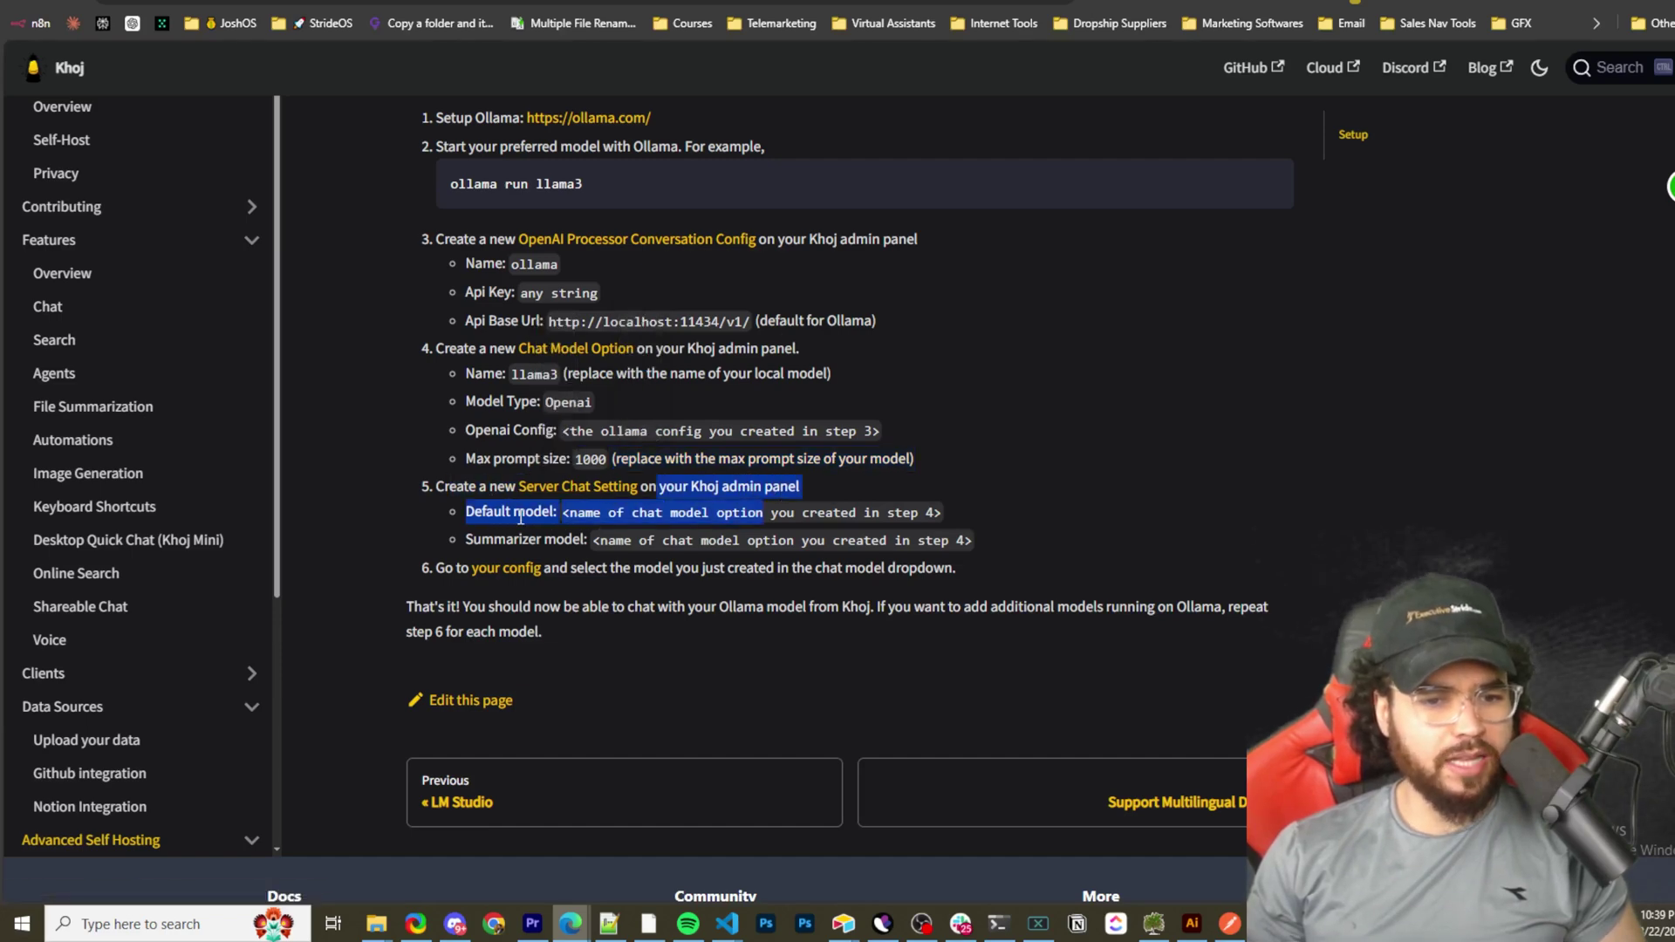
left_click_drag(583, 513, 942, 511)
left_click_drag(608, 541, 916, 541)
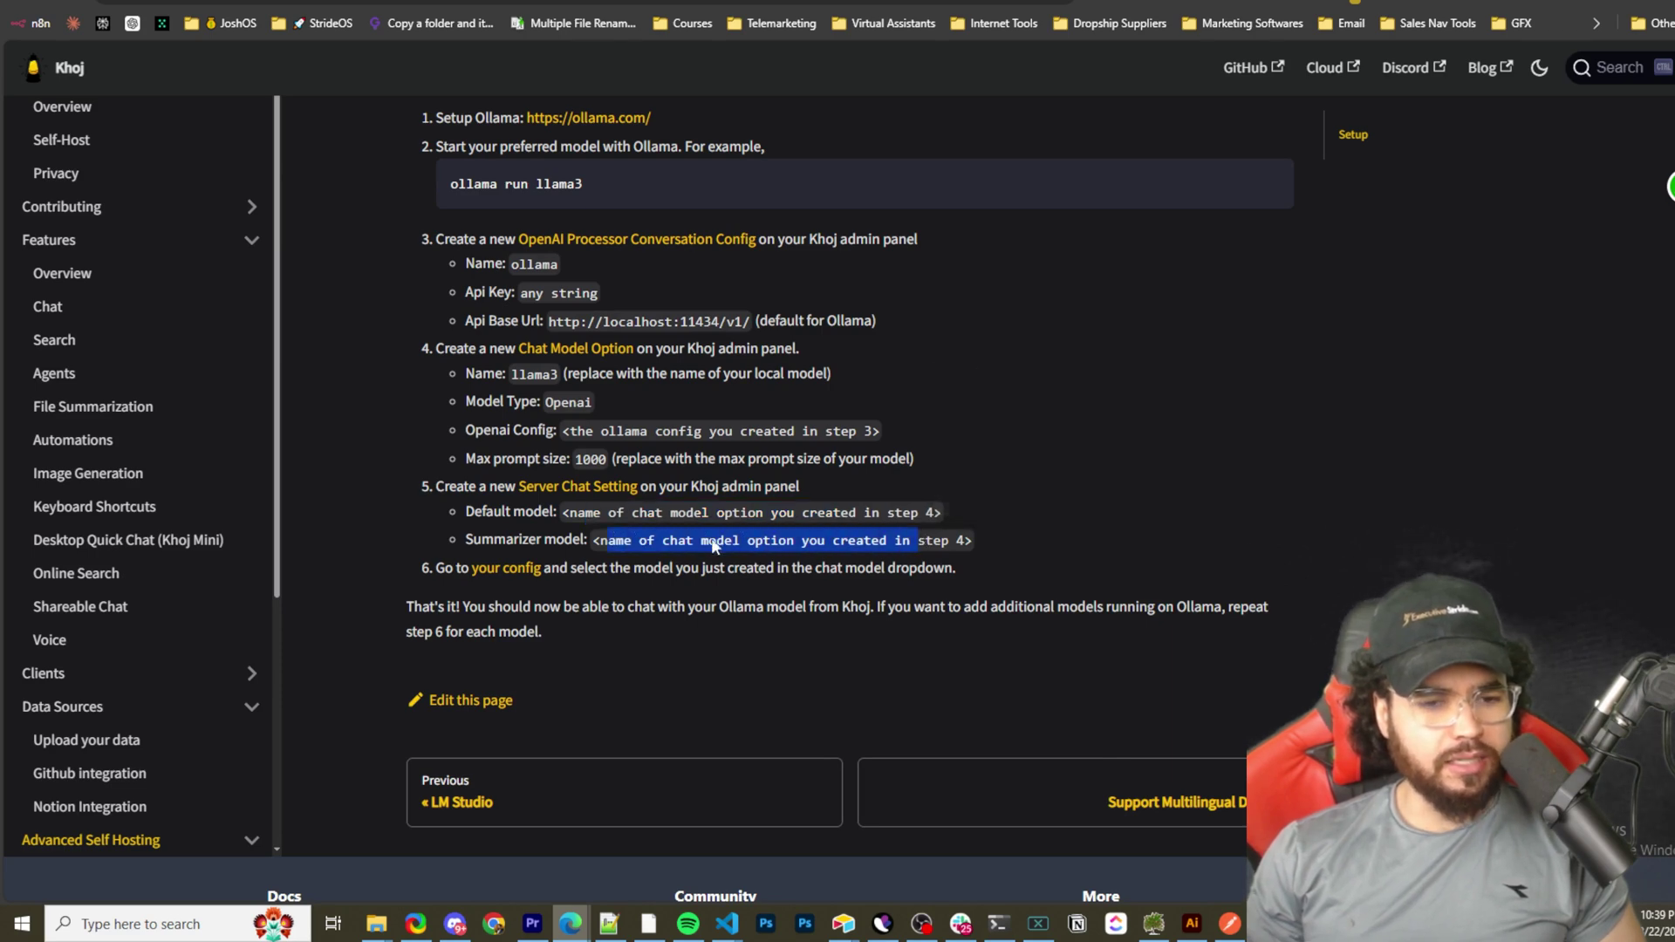
left_click(515, 569)
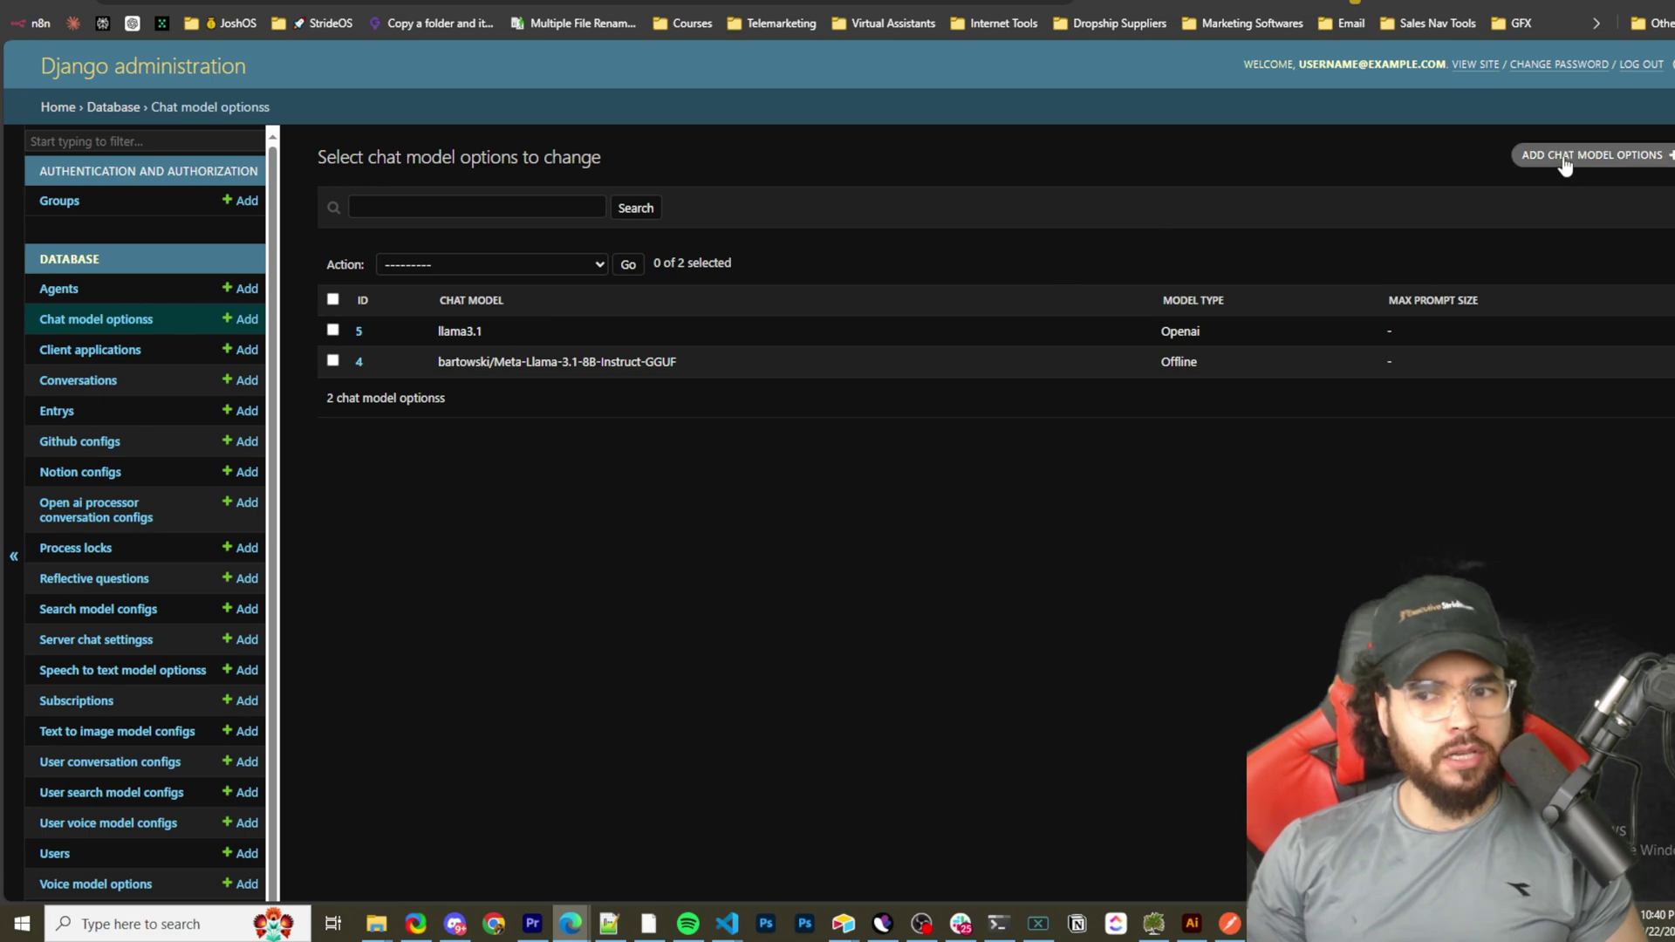
- Open a new chat model option form, choose OpenAIProcessorConversationConfig object (3) as its config, view the model types, and return to the list without saving
left_click(1579, 150)
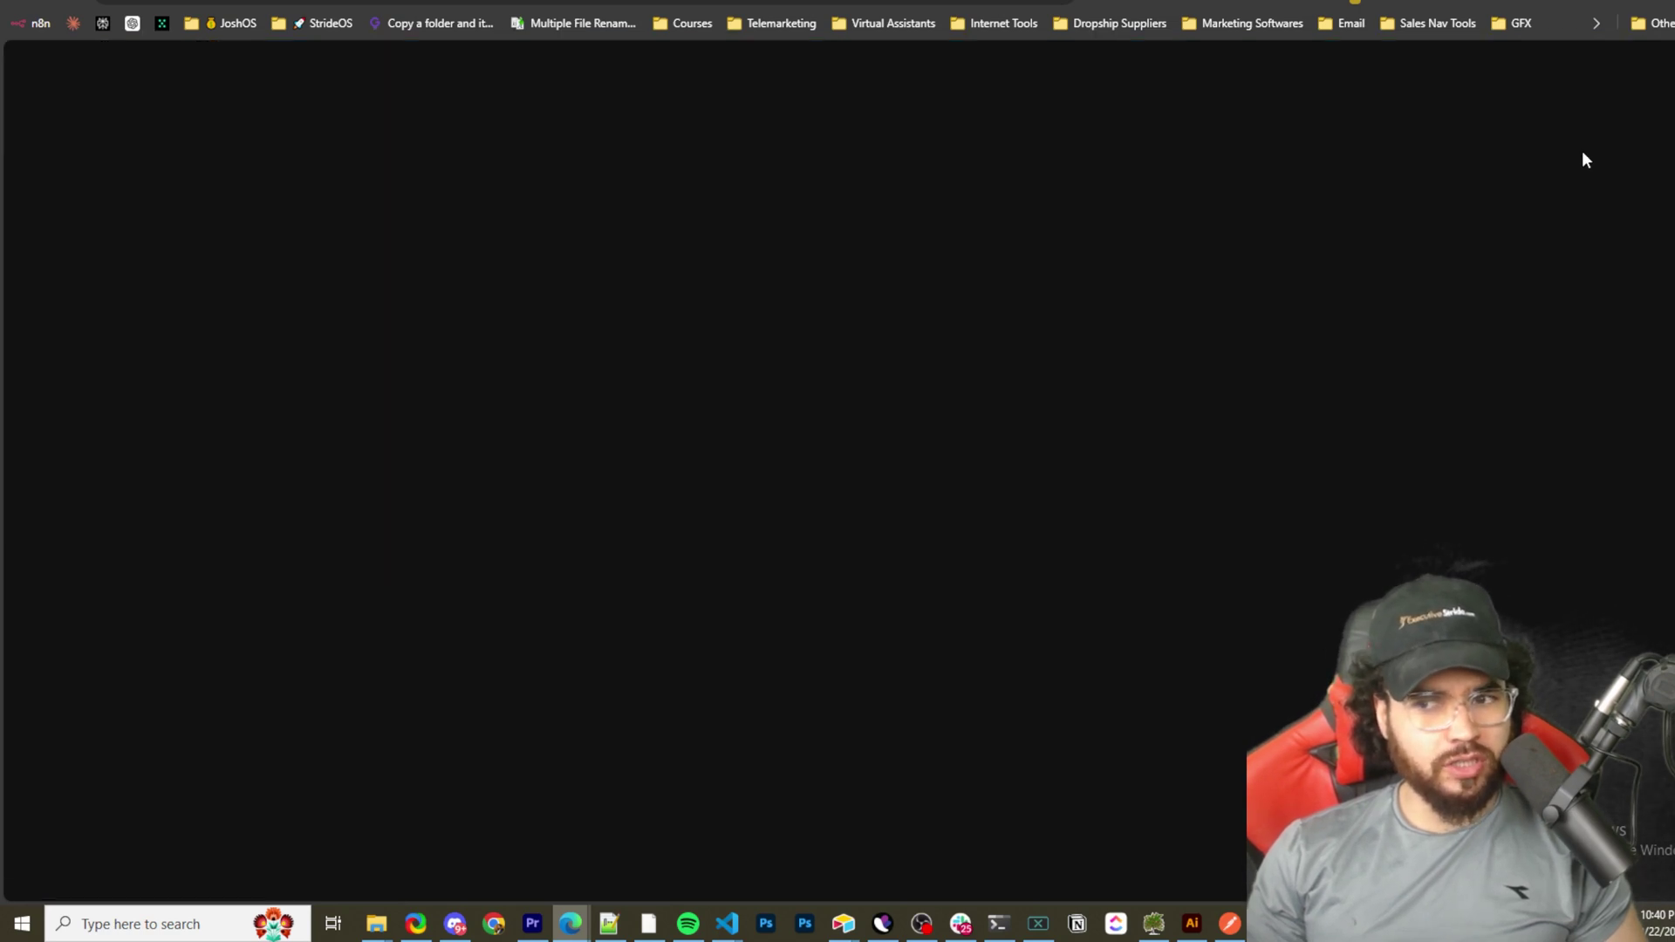
key("Tab")
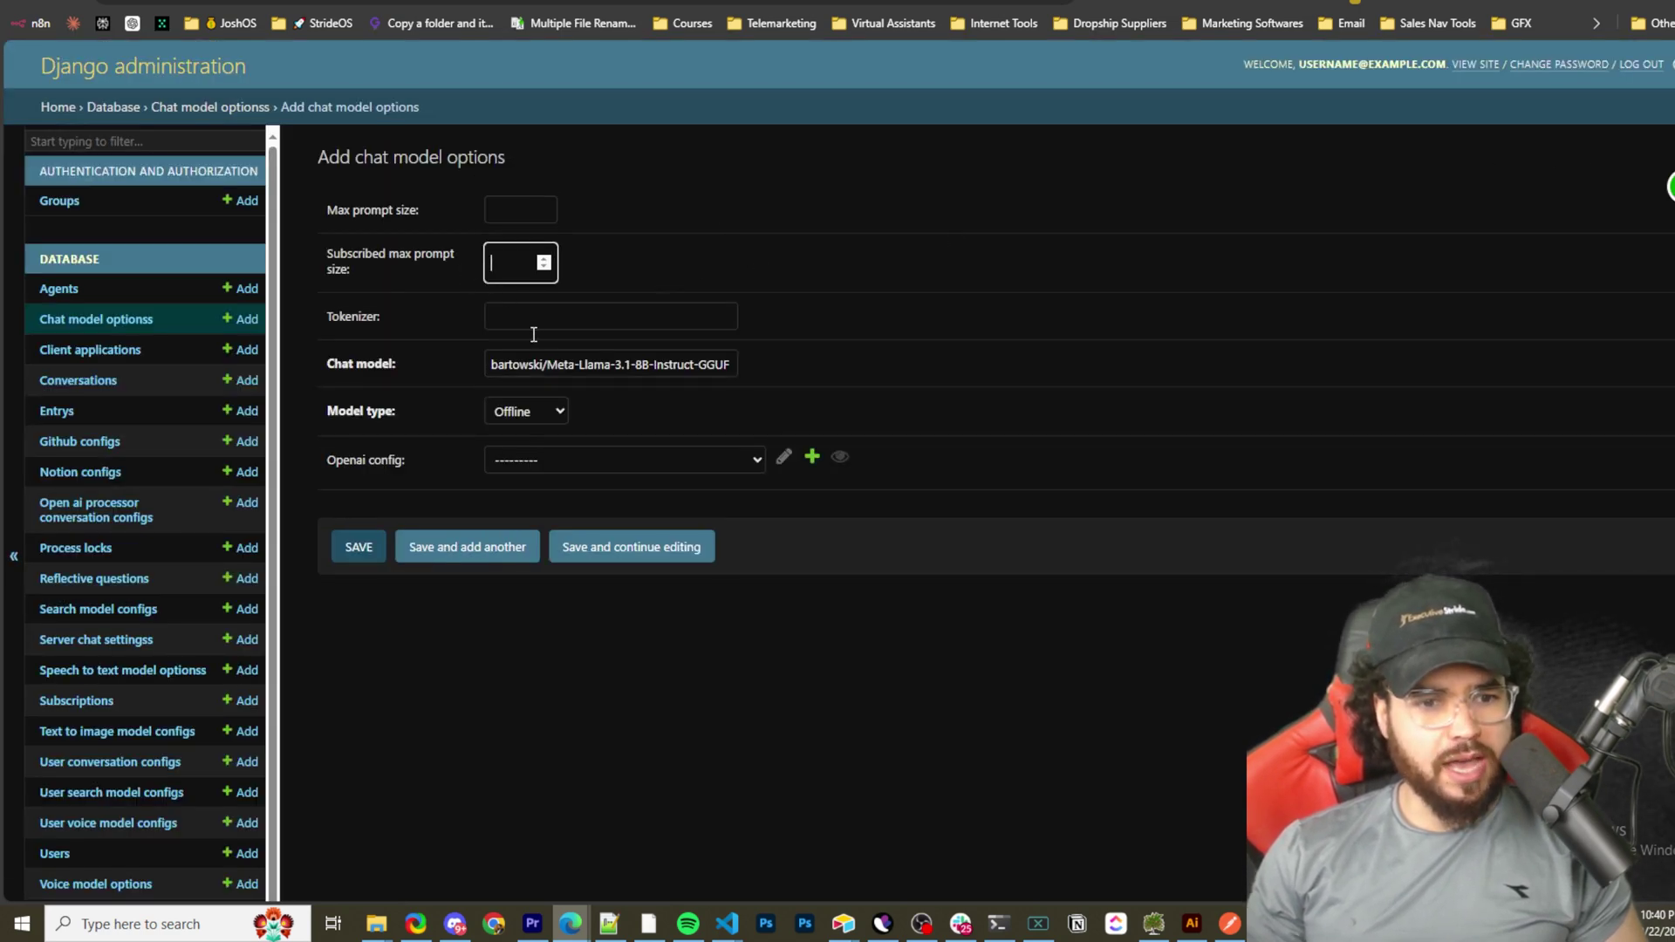
left_click_drag(491, 365, 732, 384)
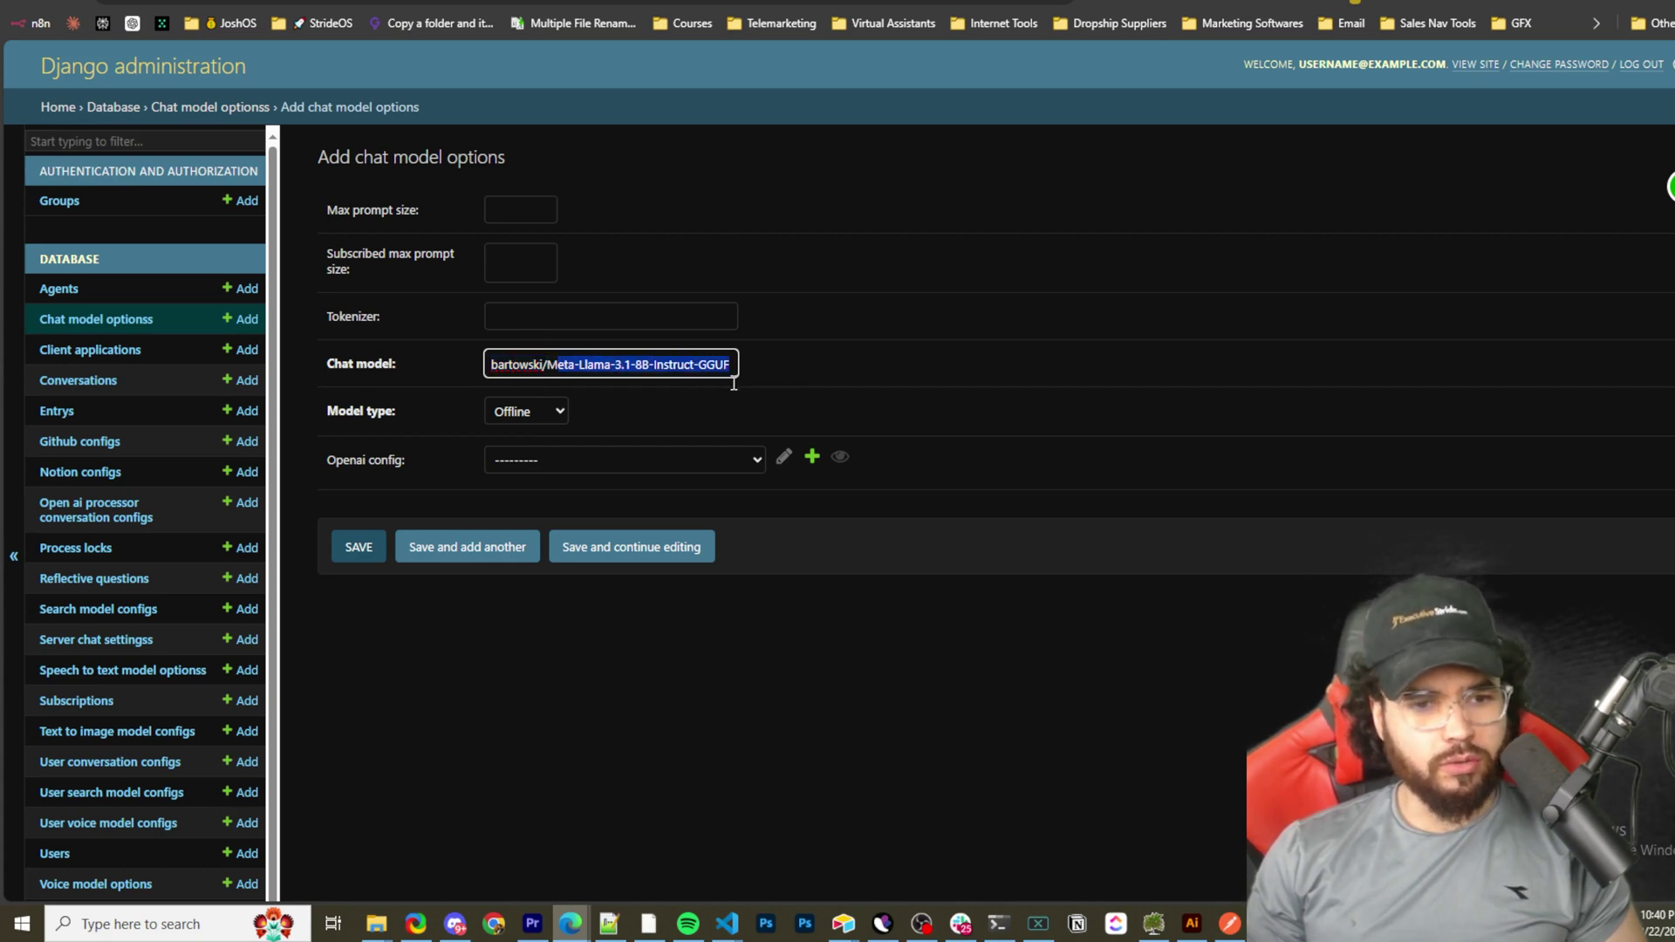
left_click(534, 462)
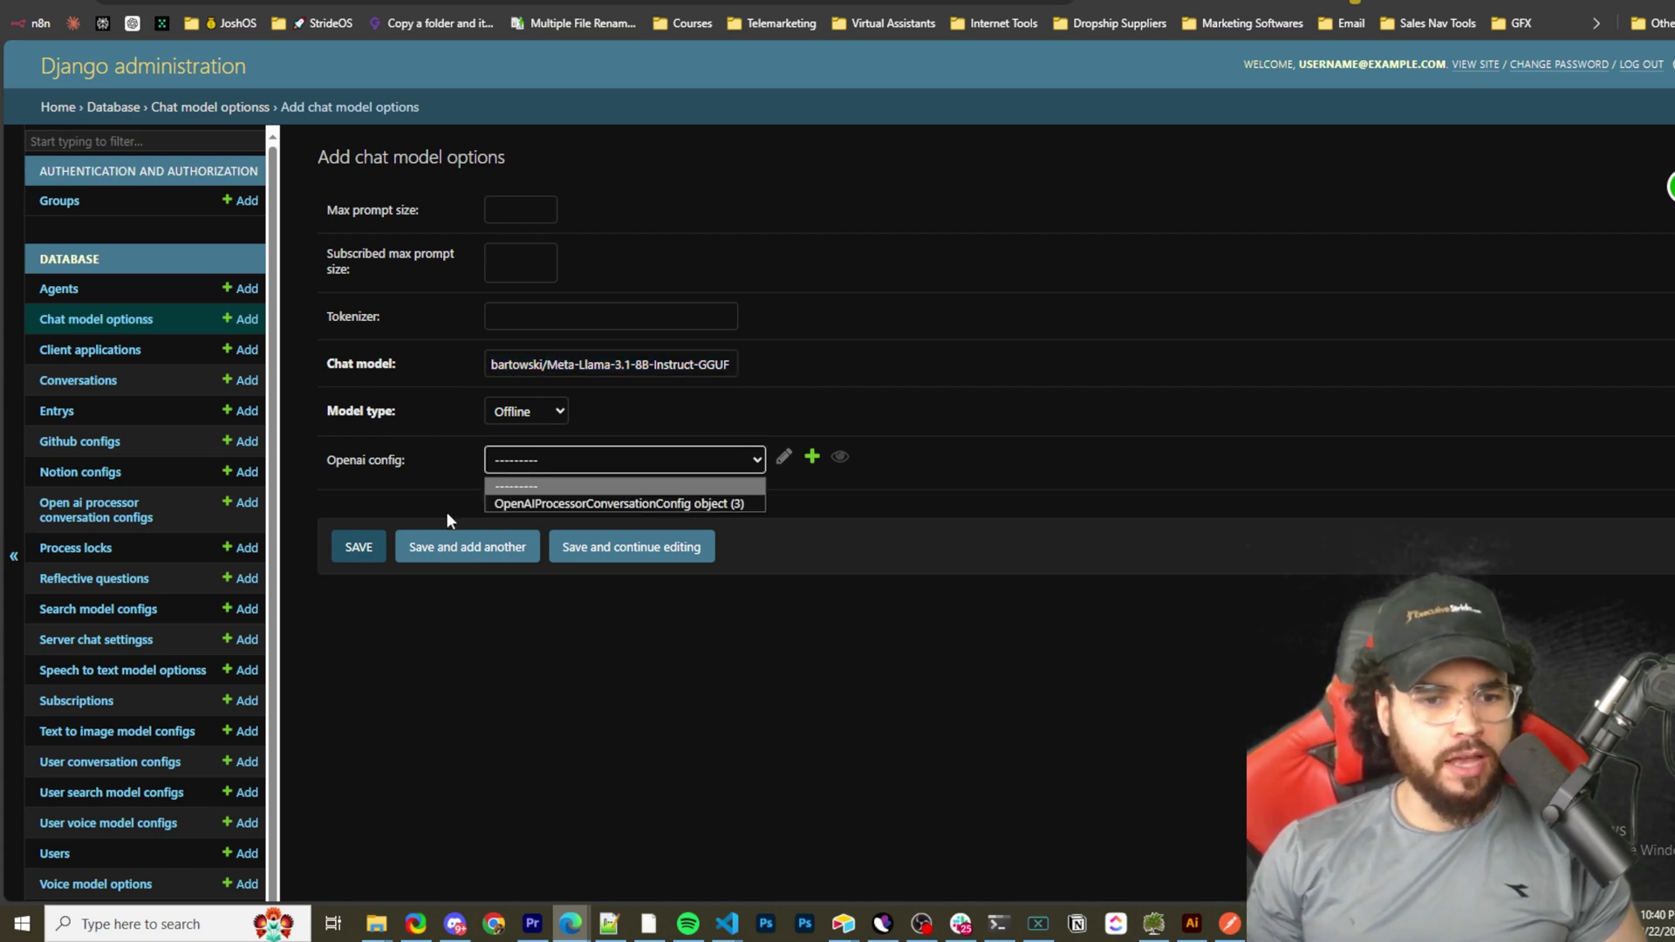
left_click(576, 504)
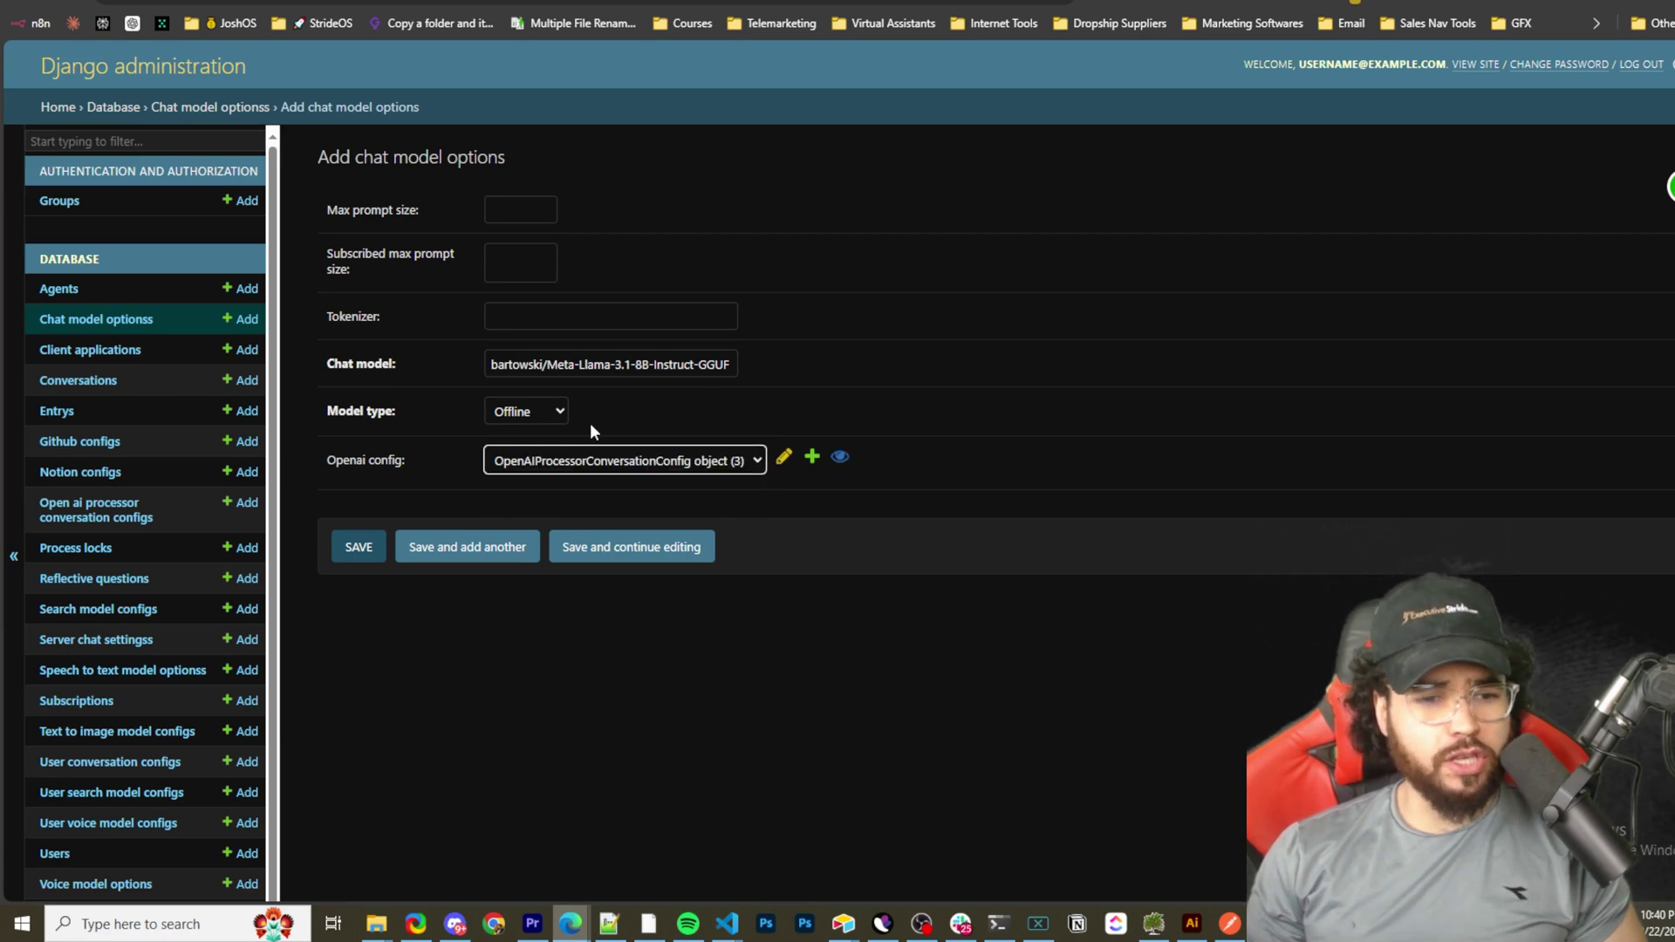
left_click(524, 412)
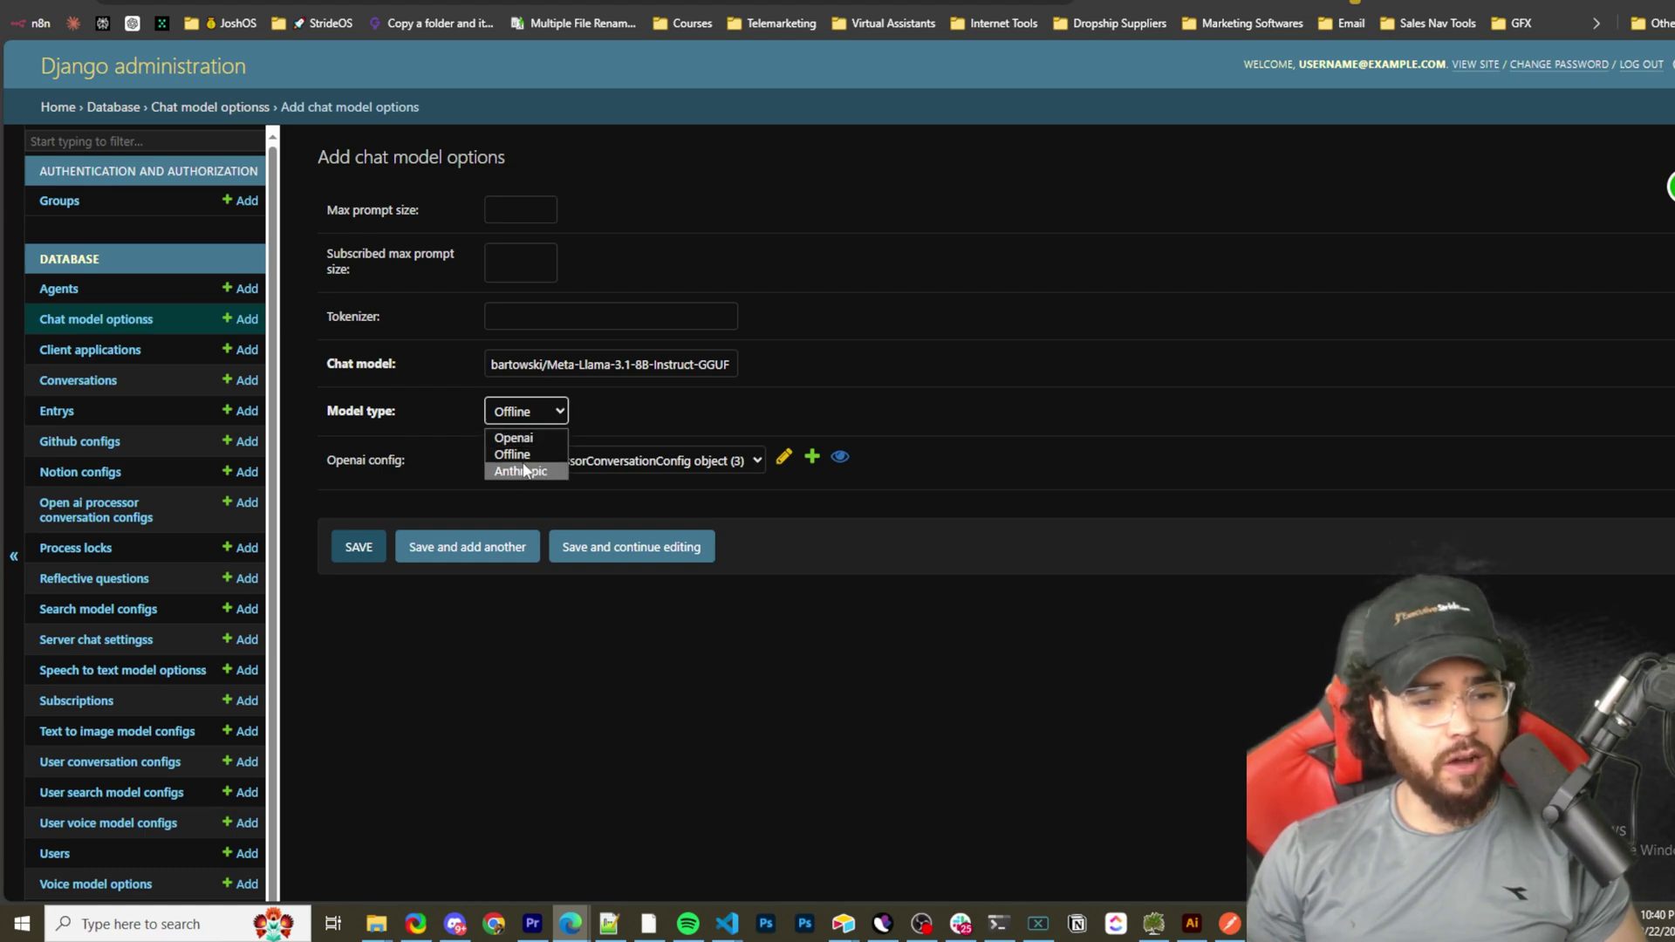
left_click(604, 396)
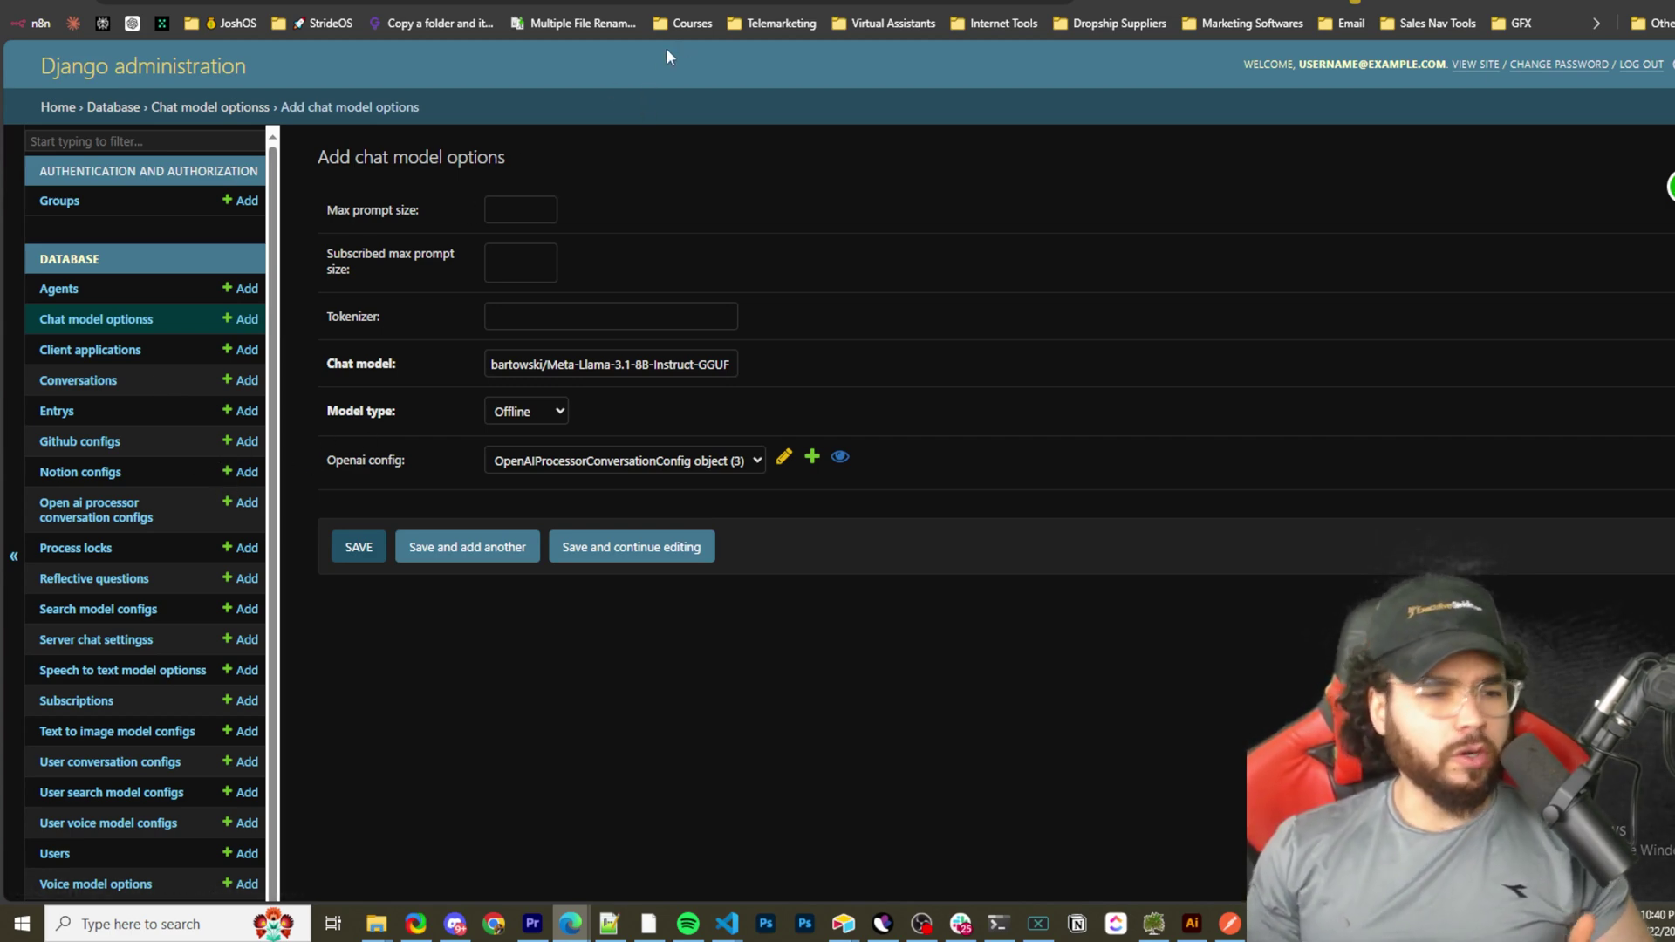
left_click(129, 321)
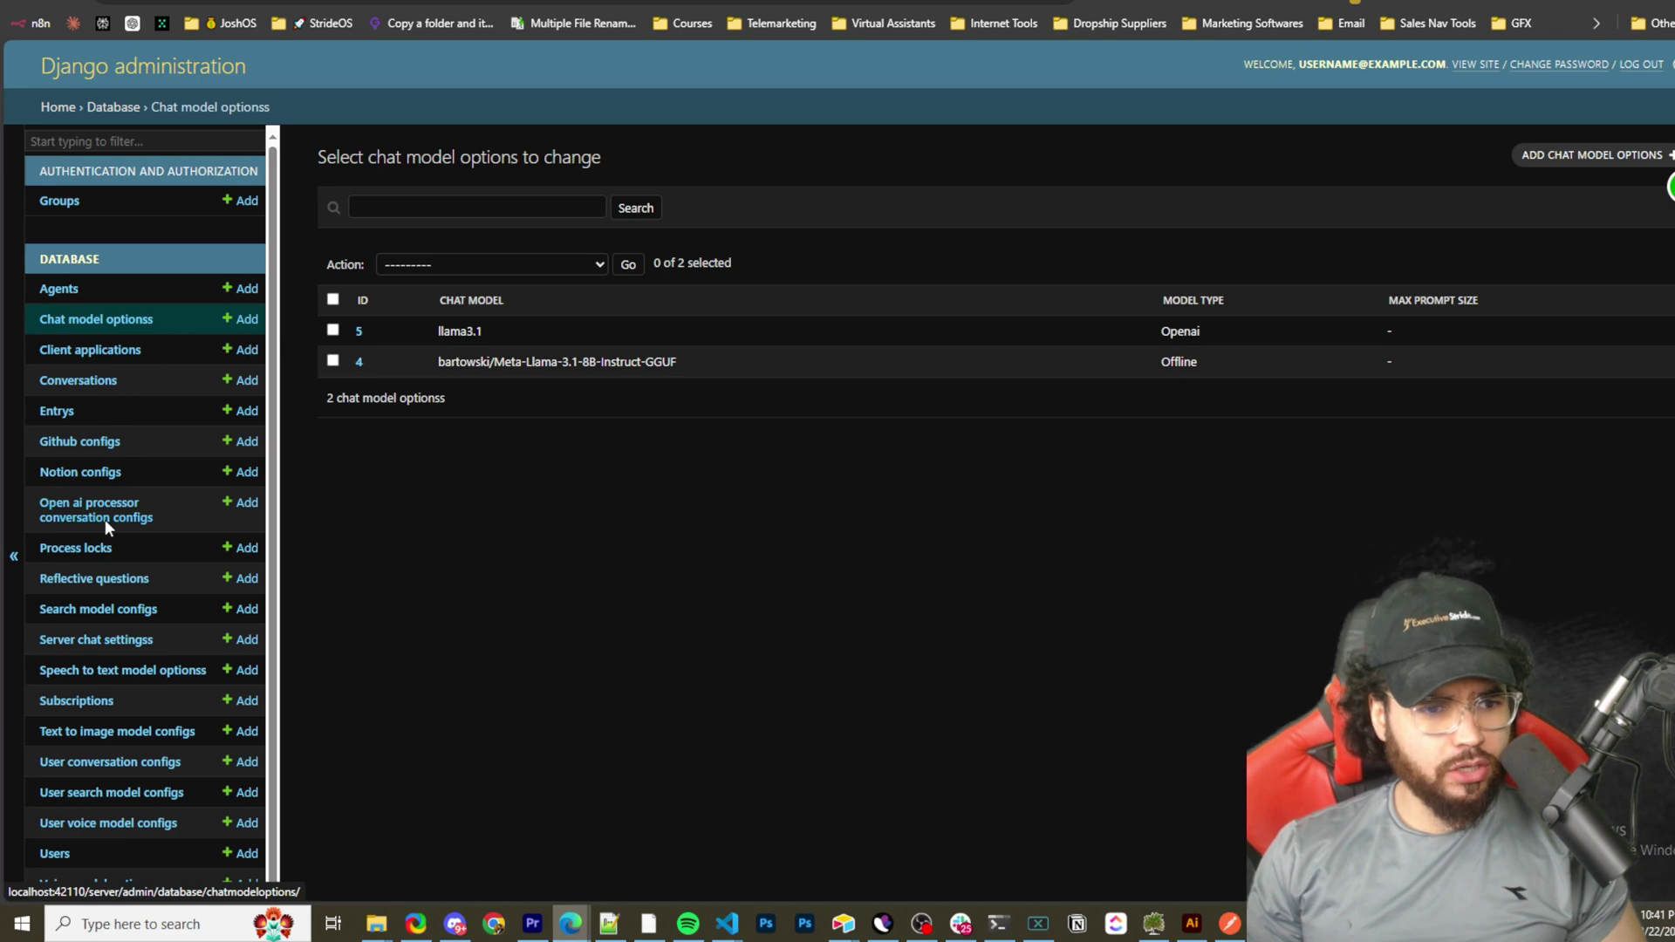
- Start a new server chat setting with ChatModelOptions object (4) as both the default and the advanced chat model
left_click(246, 640)
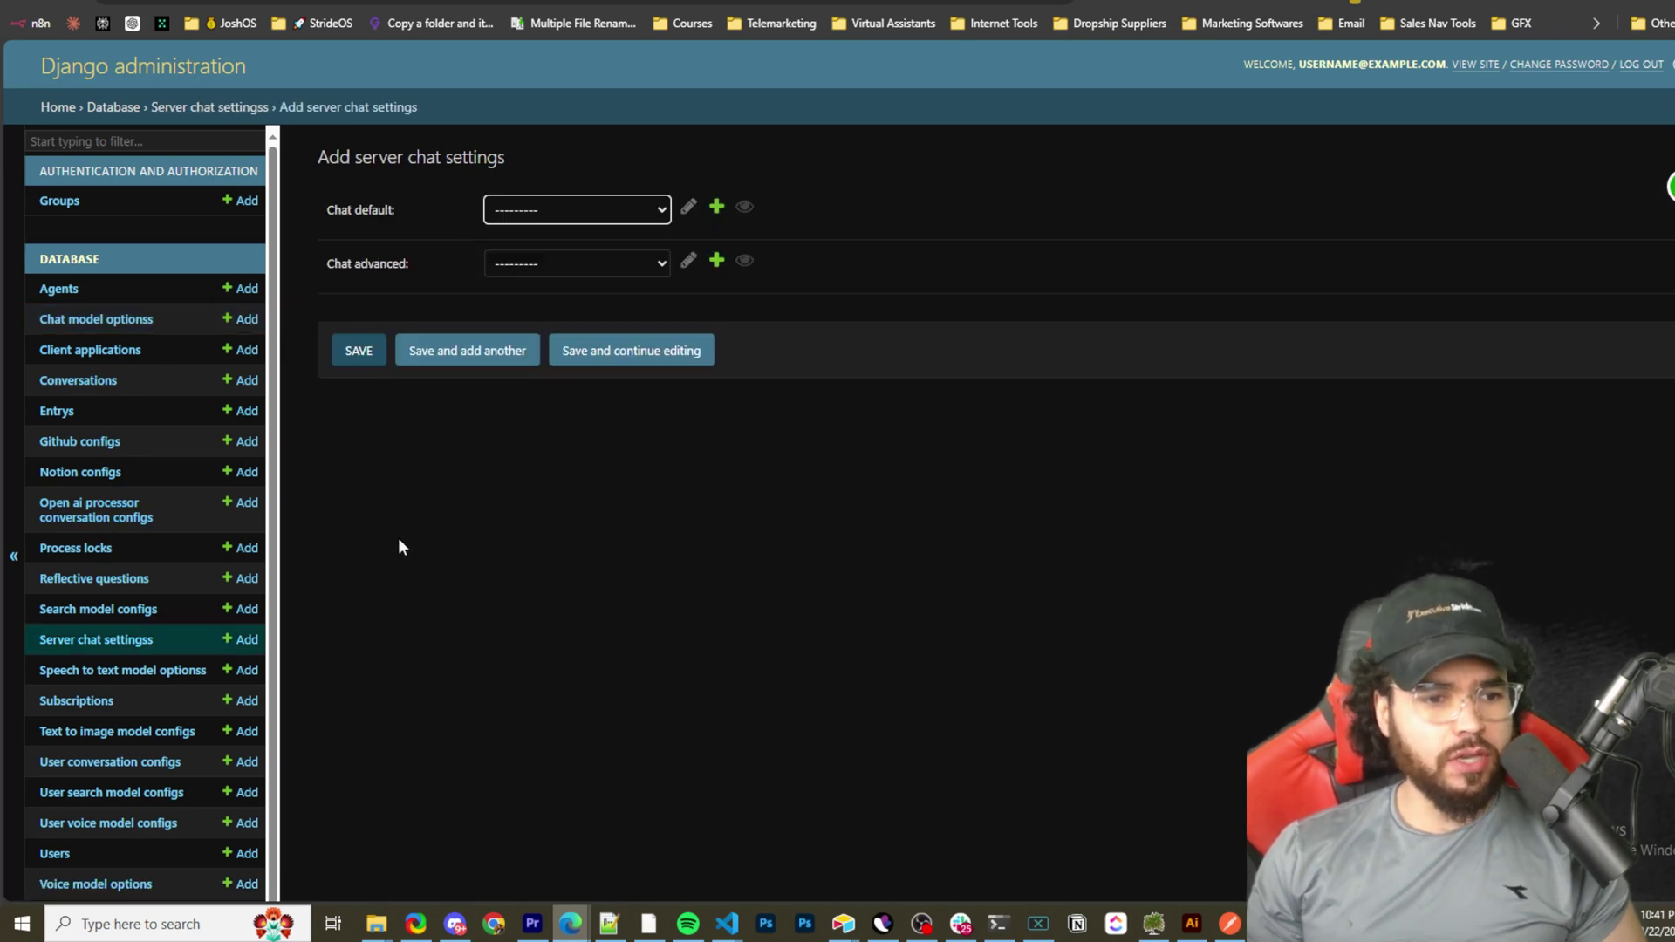
left_click(569, 210)
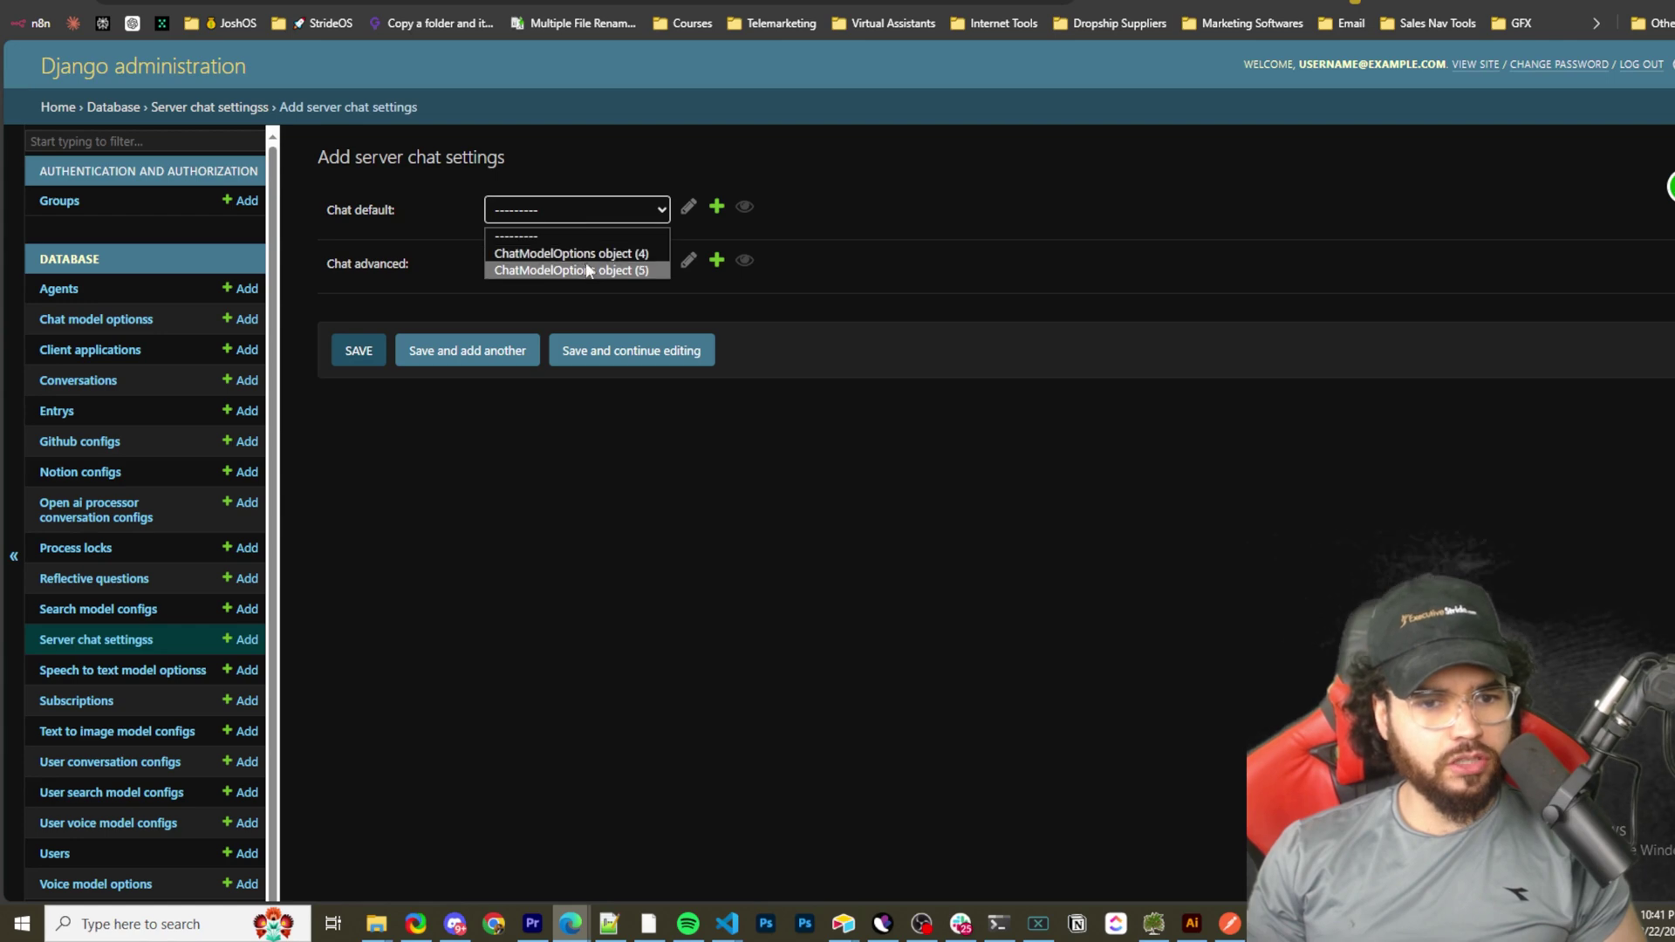
left_click(583, 254)
left_click(519, 266)
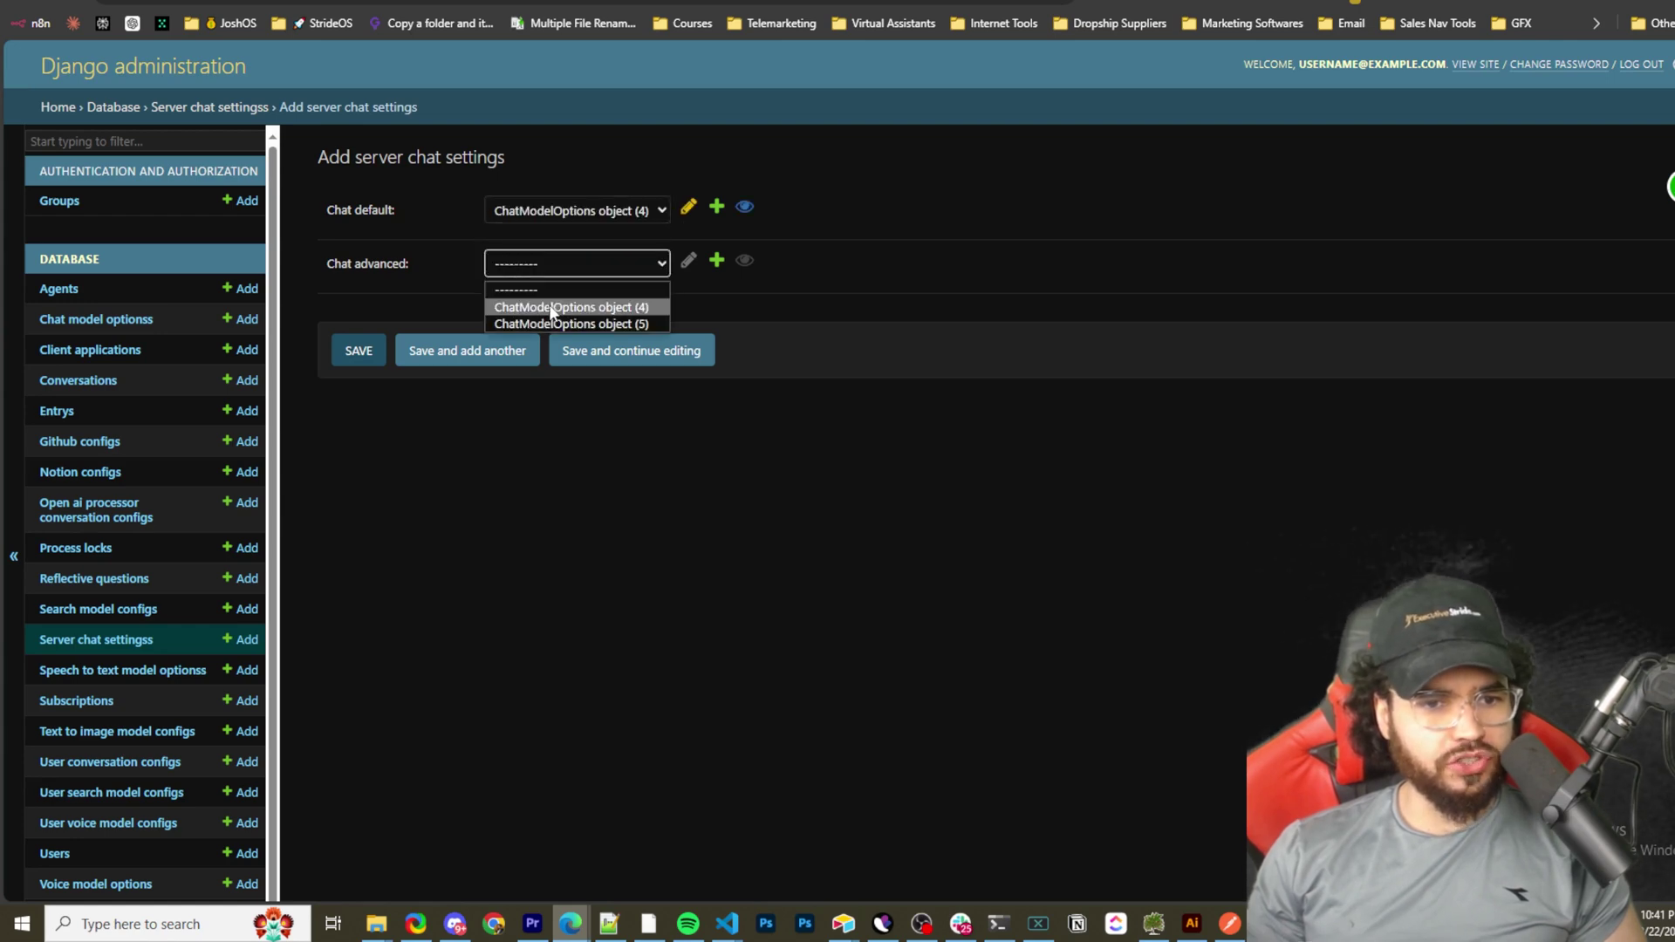
left_click(541, 308)
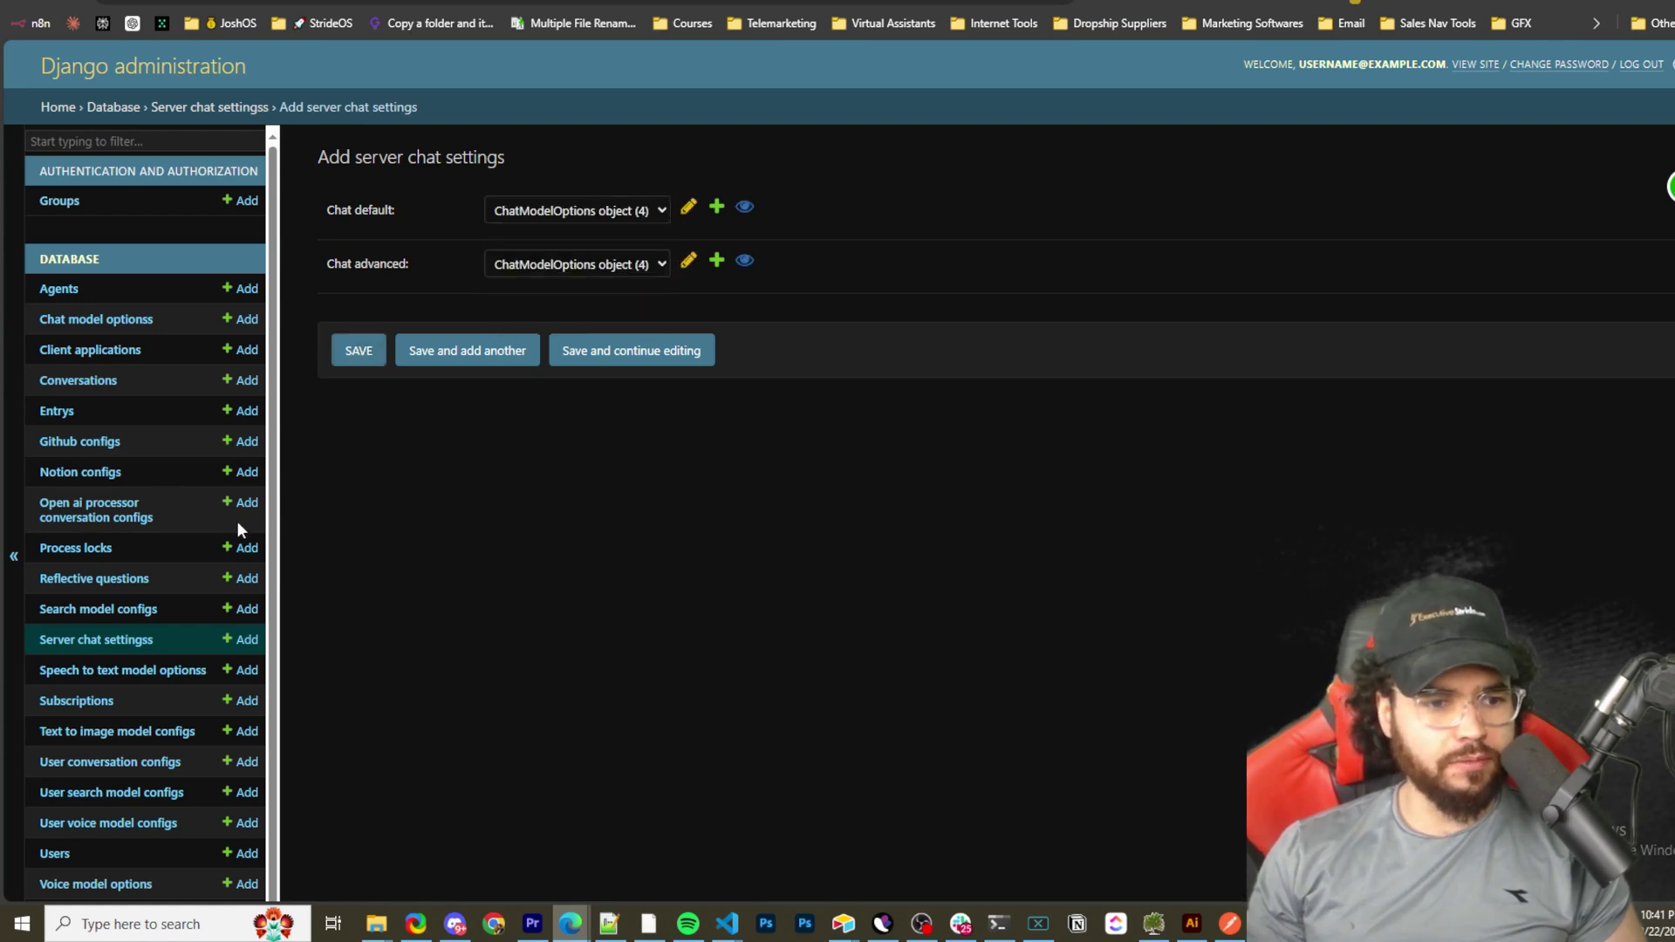
- Switch to the Khoj settings page, review its chat and search model choices and profile section, and return to Khoj's home page
key("ctrl+Tab")
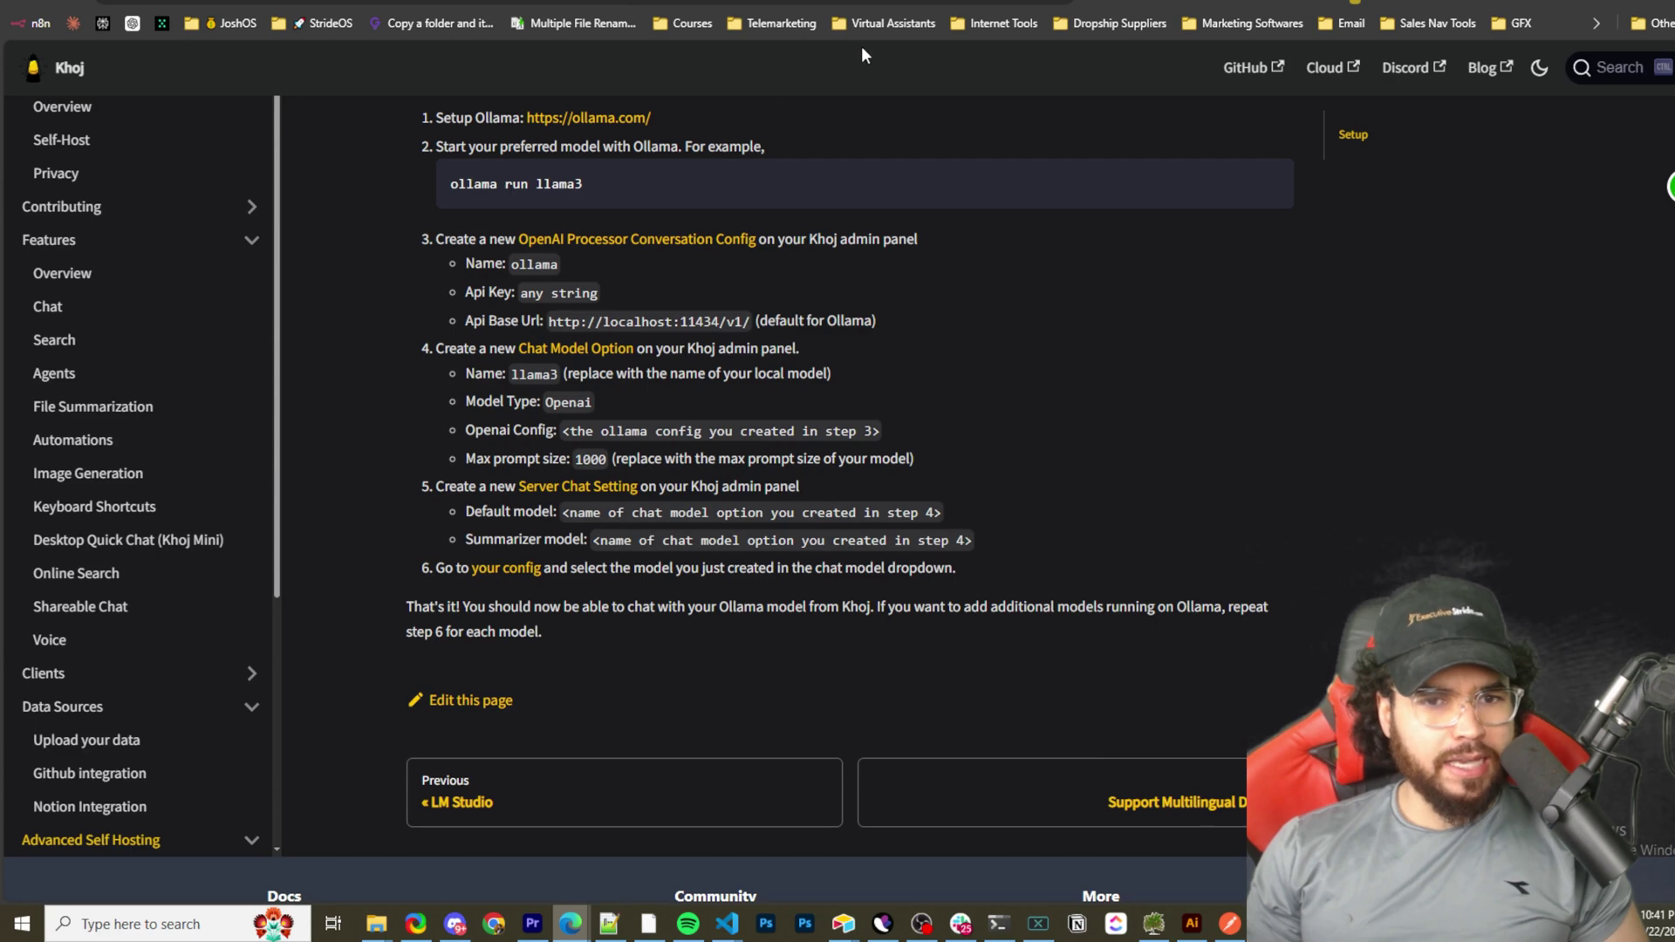
key("ctrl+Tab")
key("ctrl+Tab")
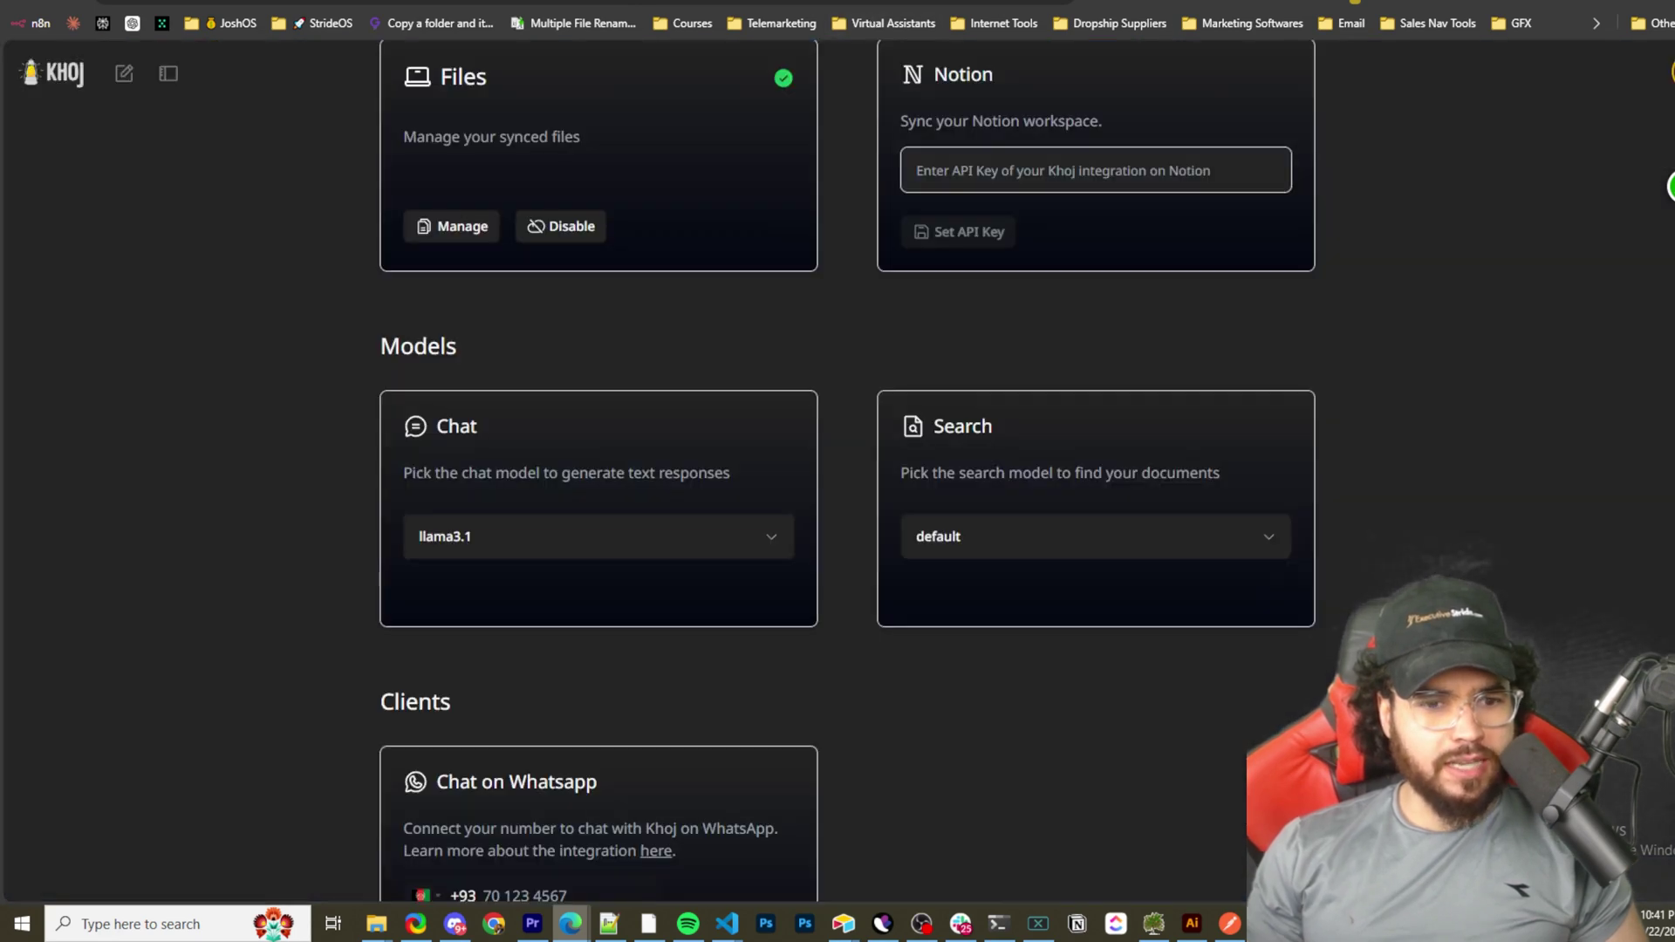
scroll(588, 381, "up", 2)
scroll(512, 427, "down", 4)
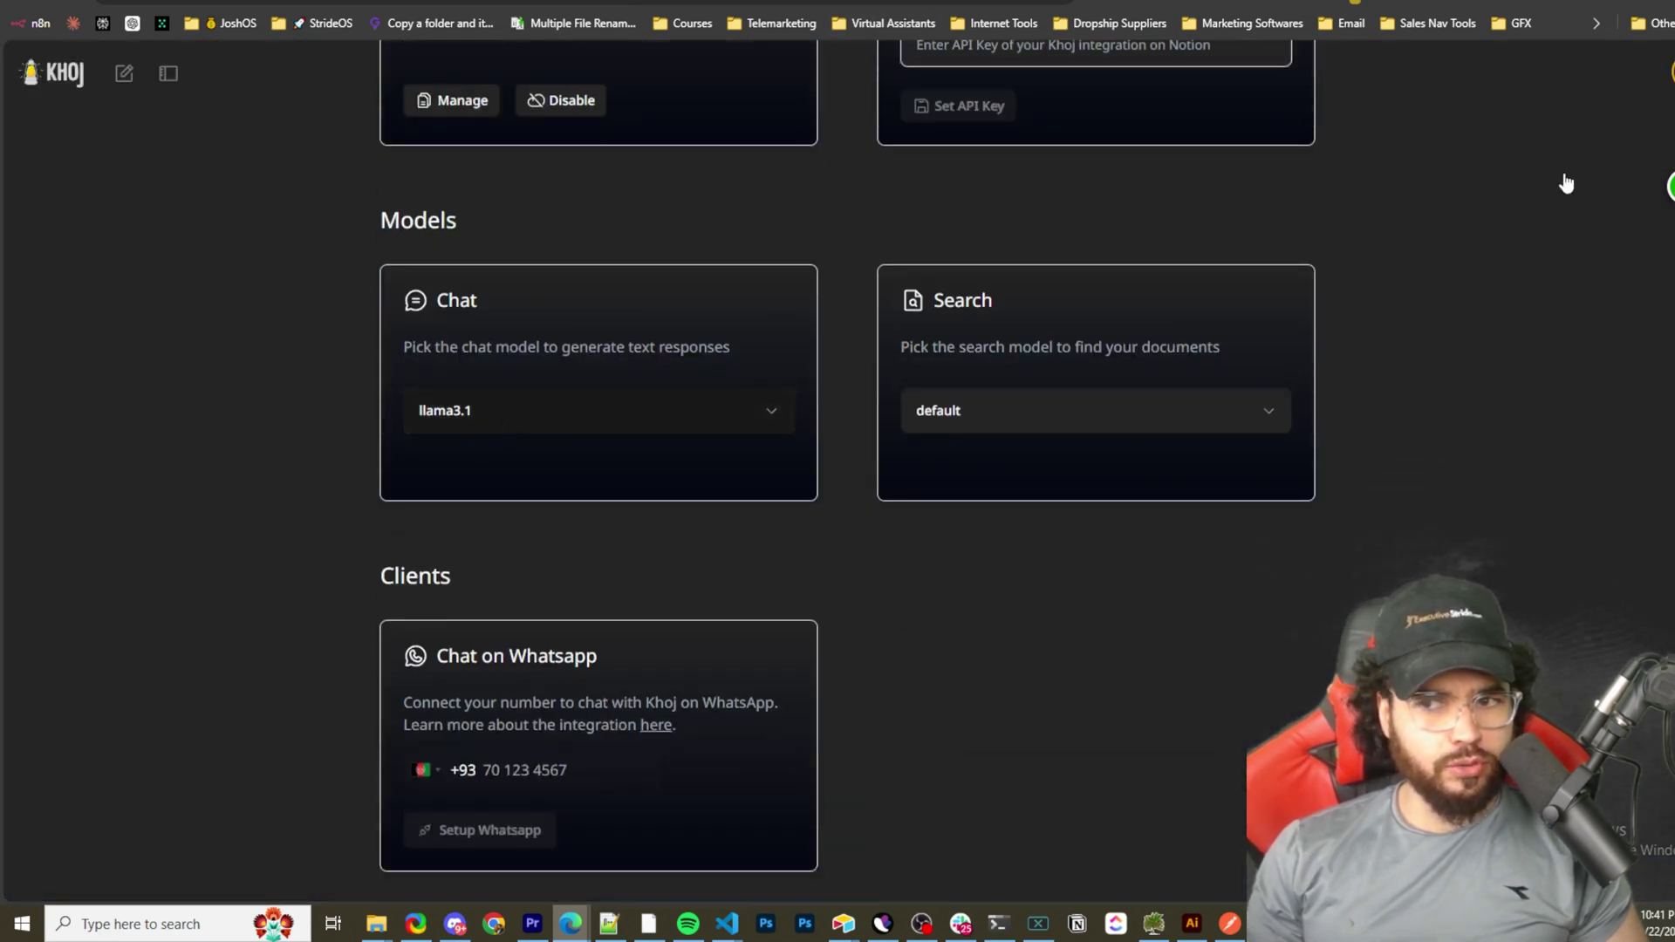
left_click(1668, 74)
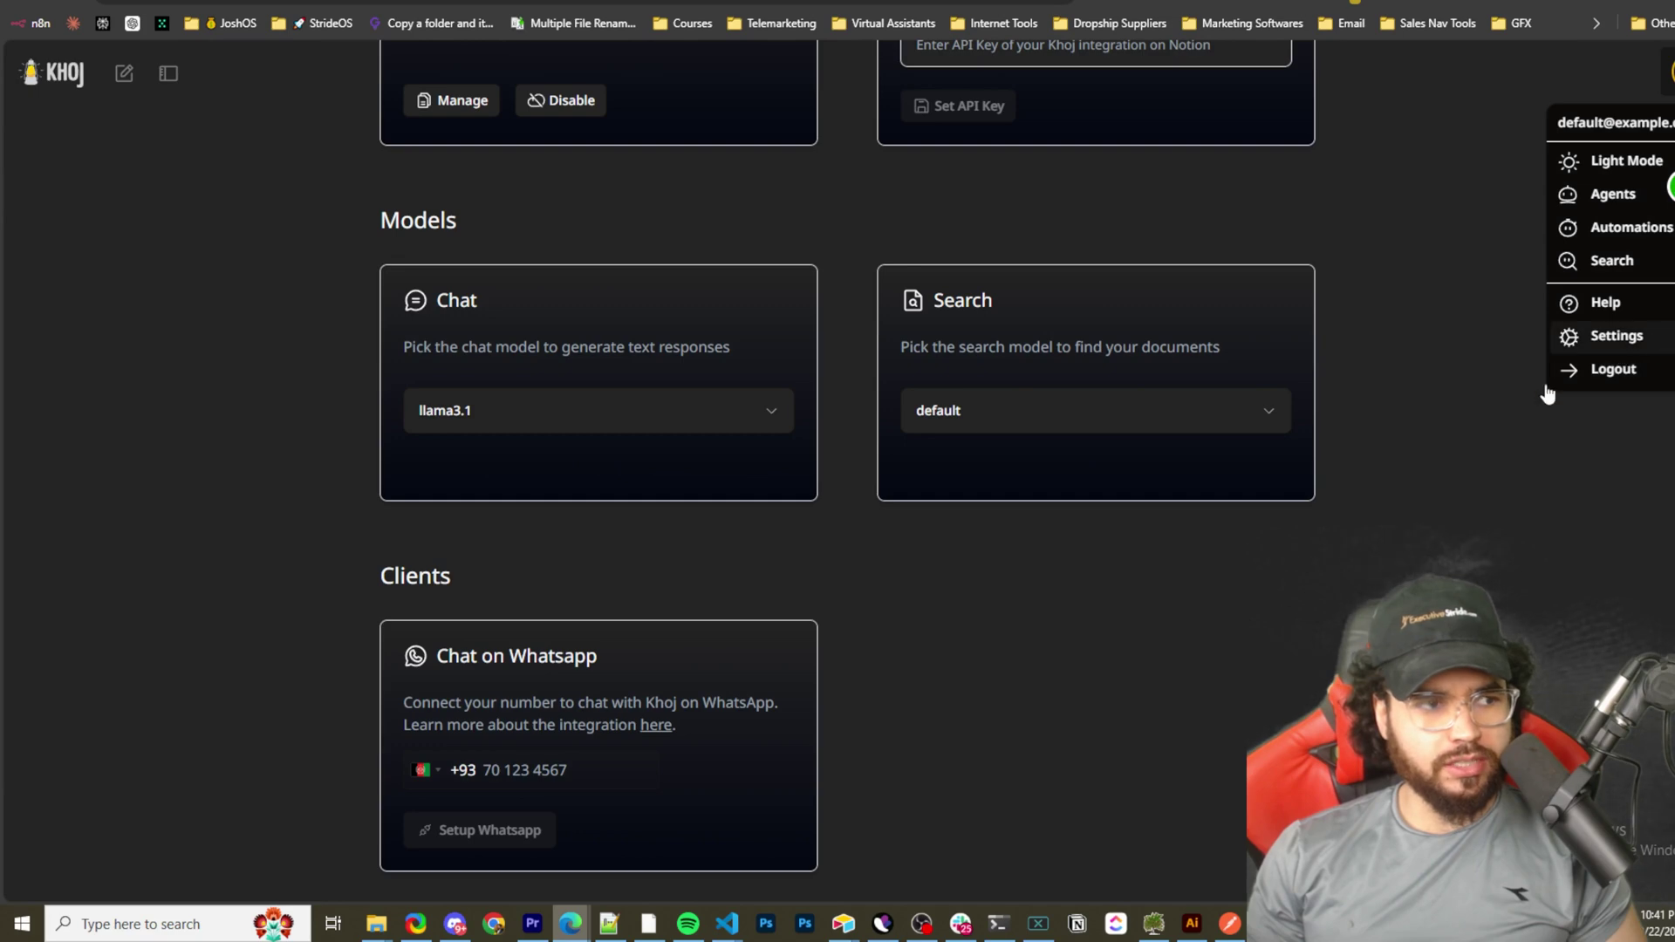
left_click(1483, 412)
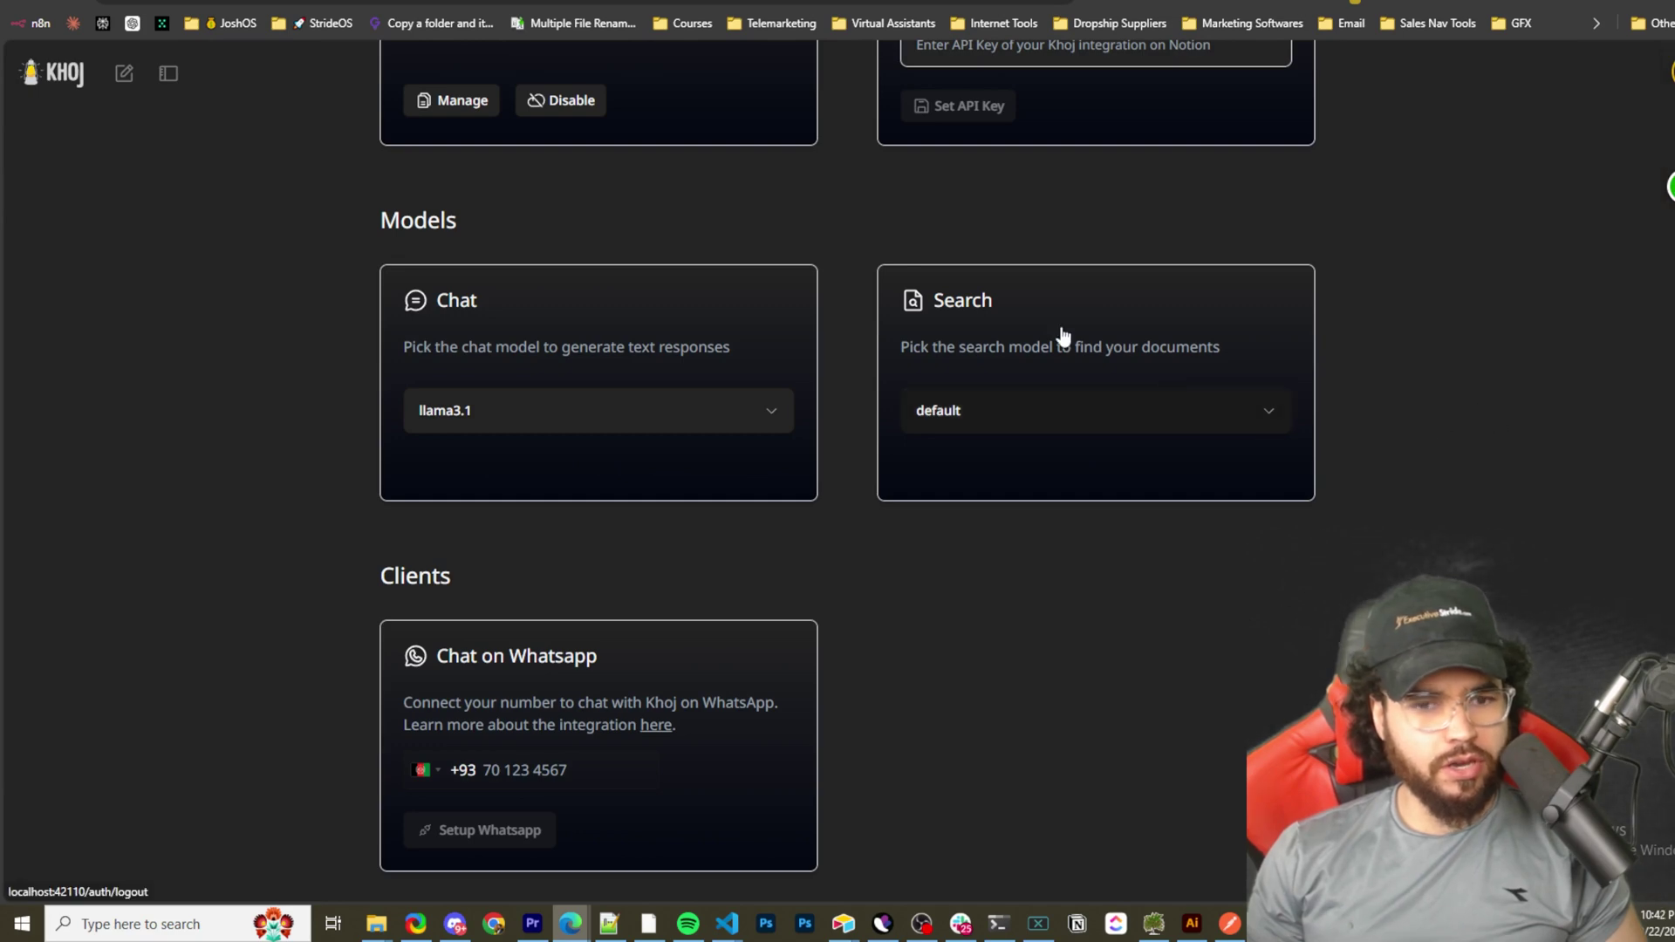
left_click(528, 419)
left_click(768, 502)
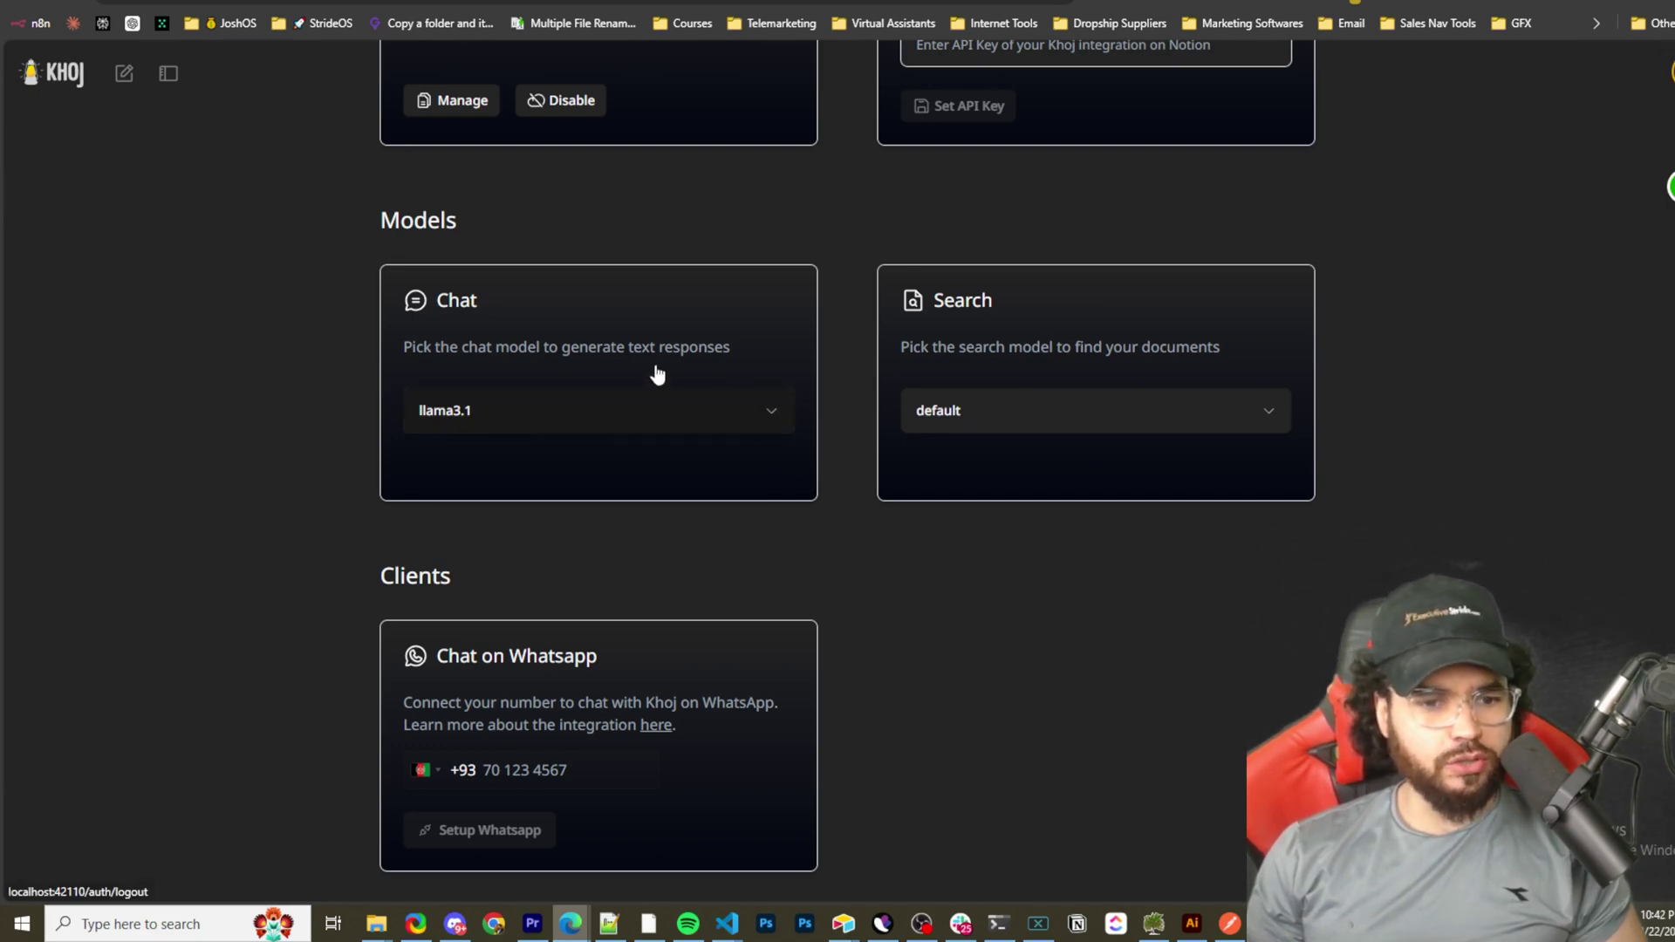
scroll(757, 432, "up", 7)
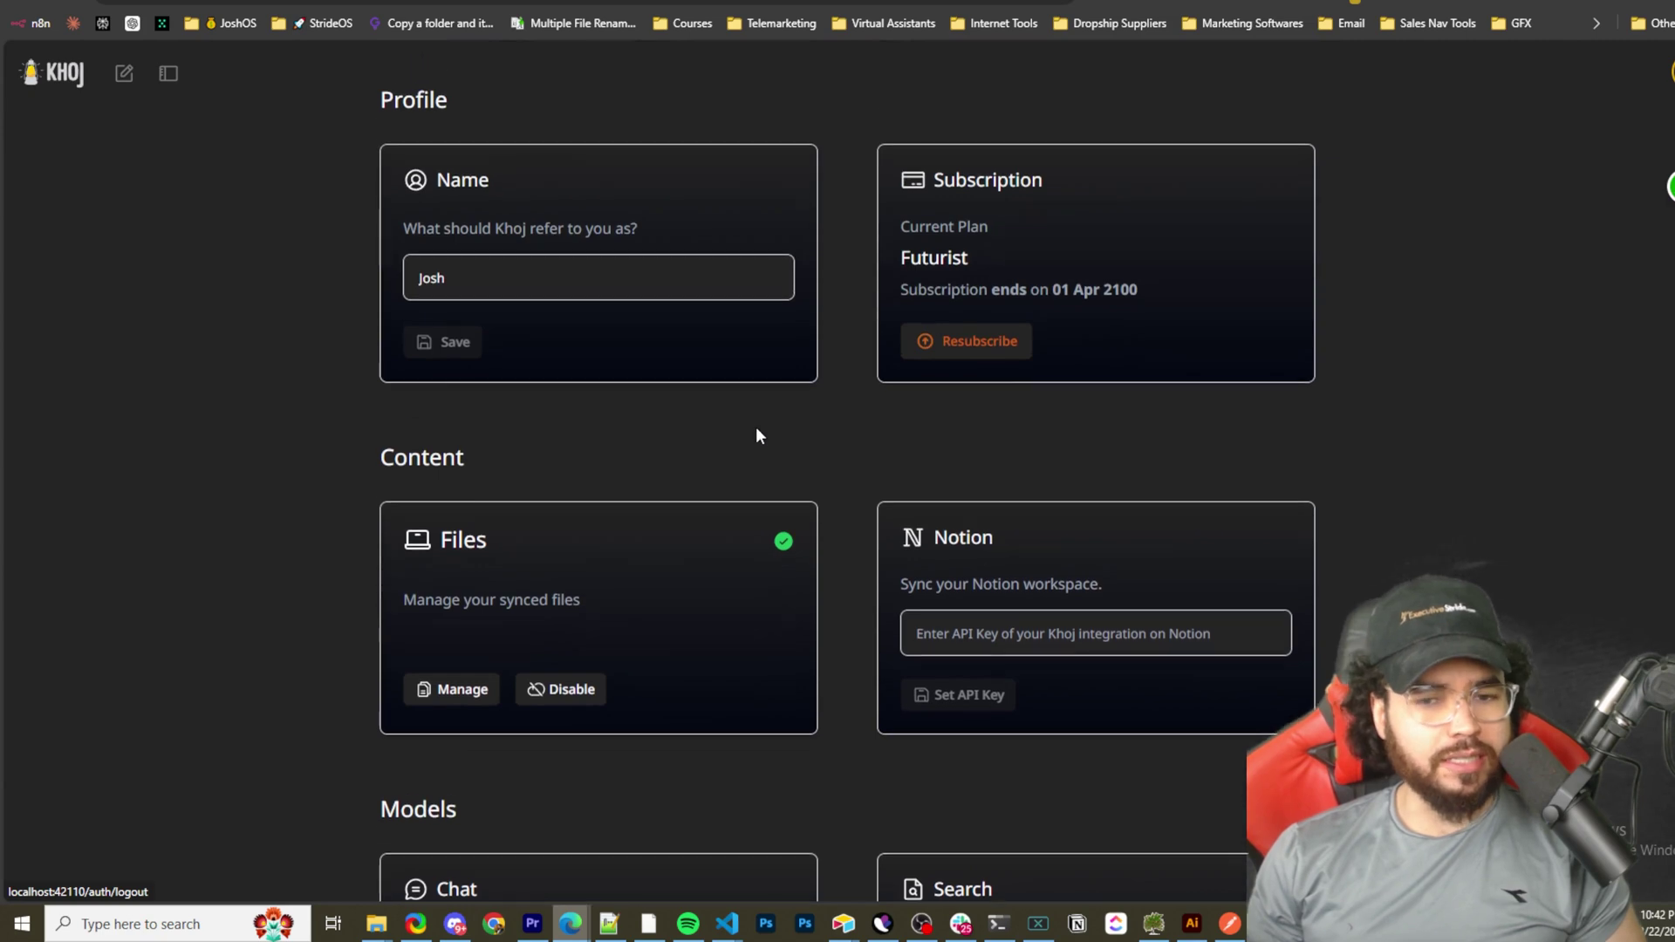
key("alt+Left")
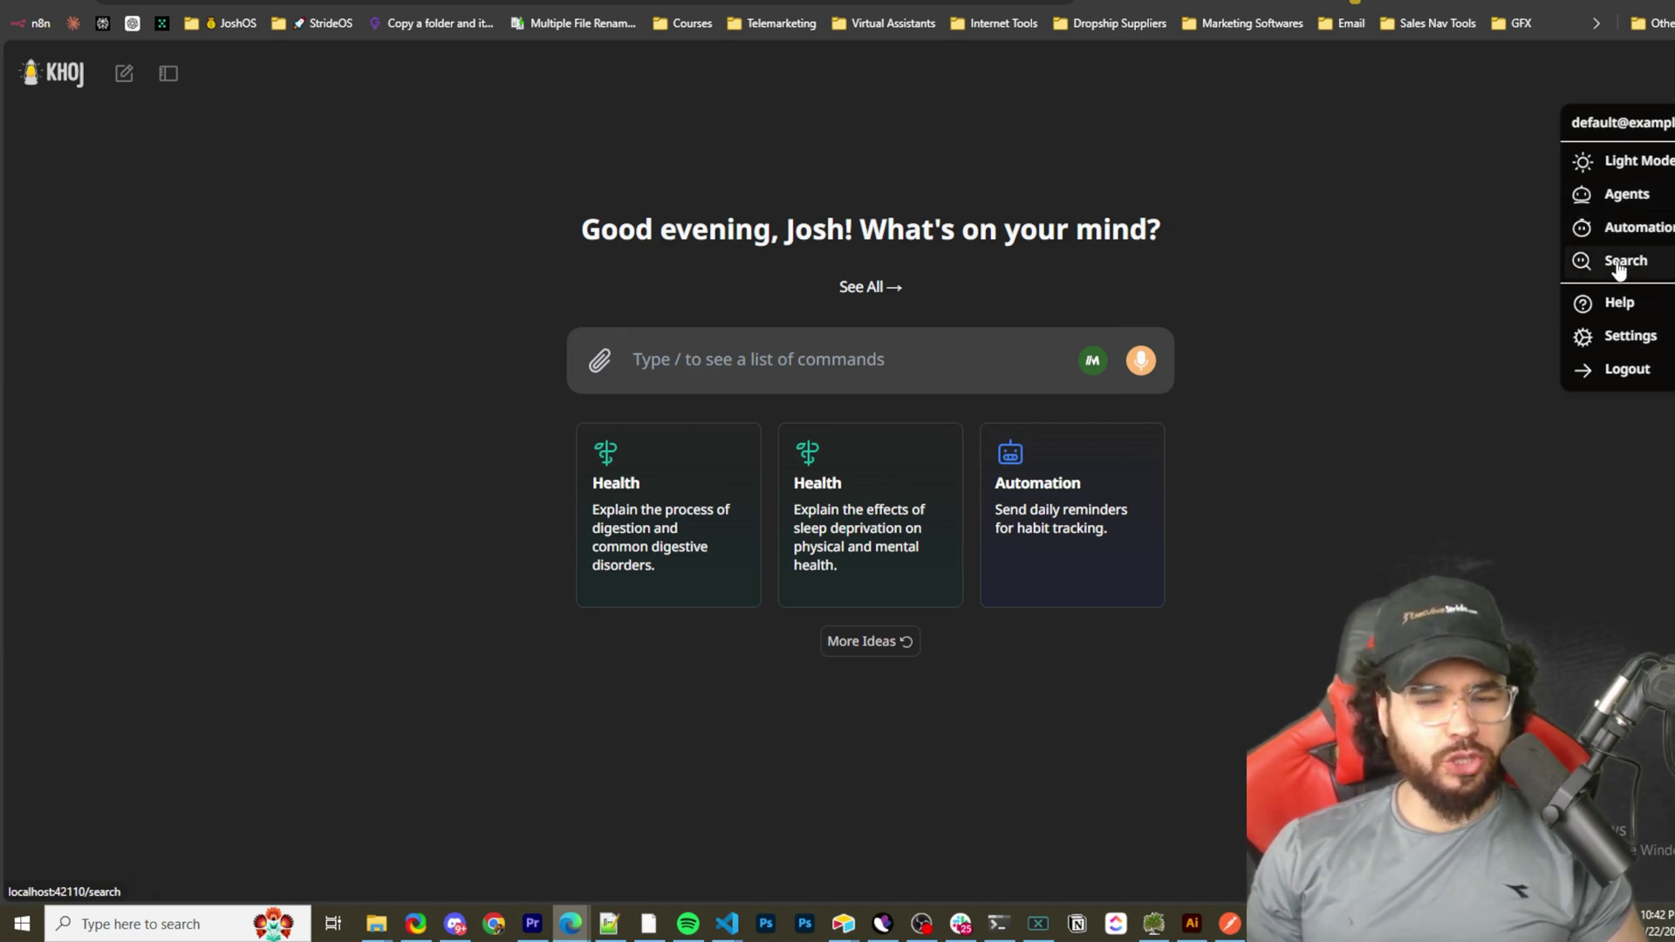
left_click(1260, 171)
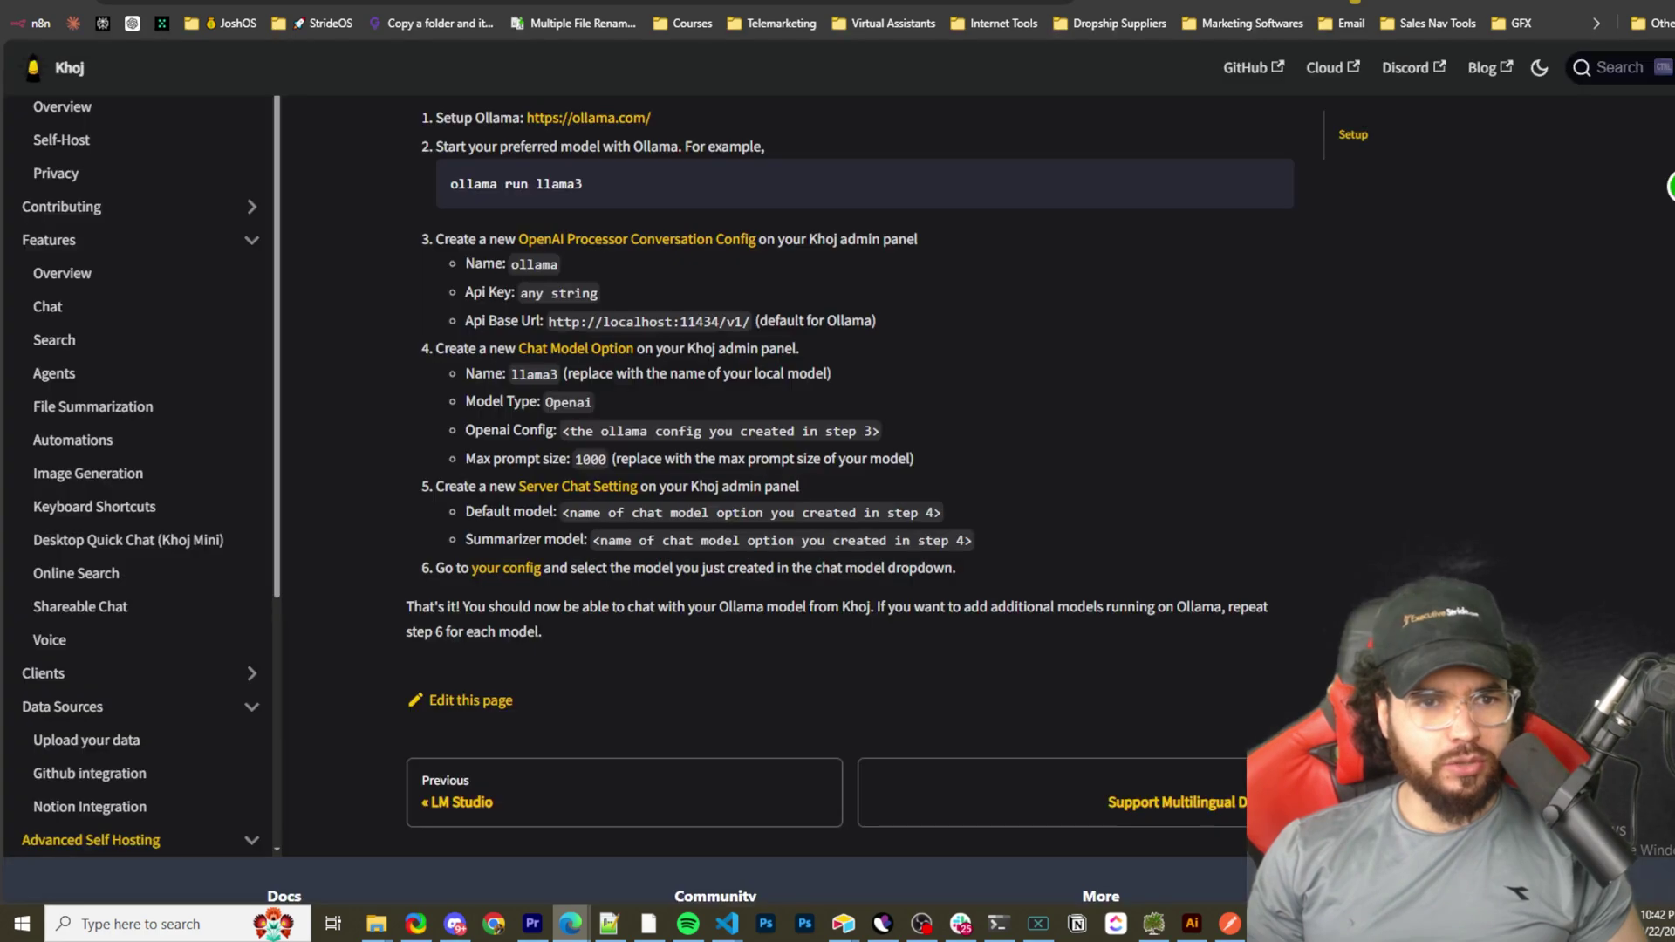
- Open the documentation's Agents page and read how to create a self-hosted agent, highlighting the server admin instructions
left_click(142, 375)
scroll(541, 363, "down", 5)
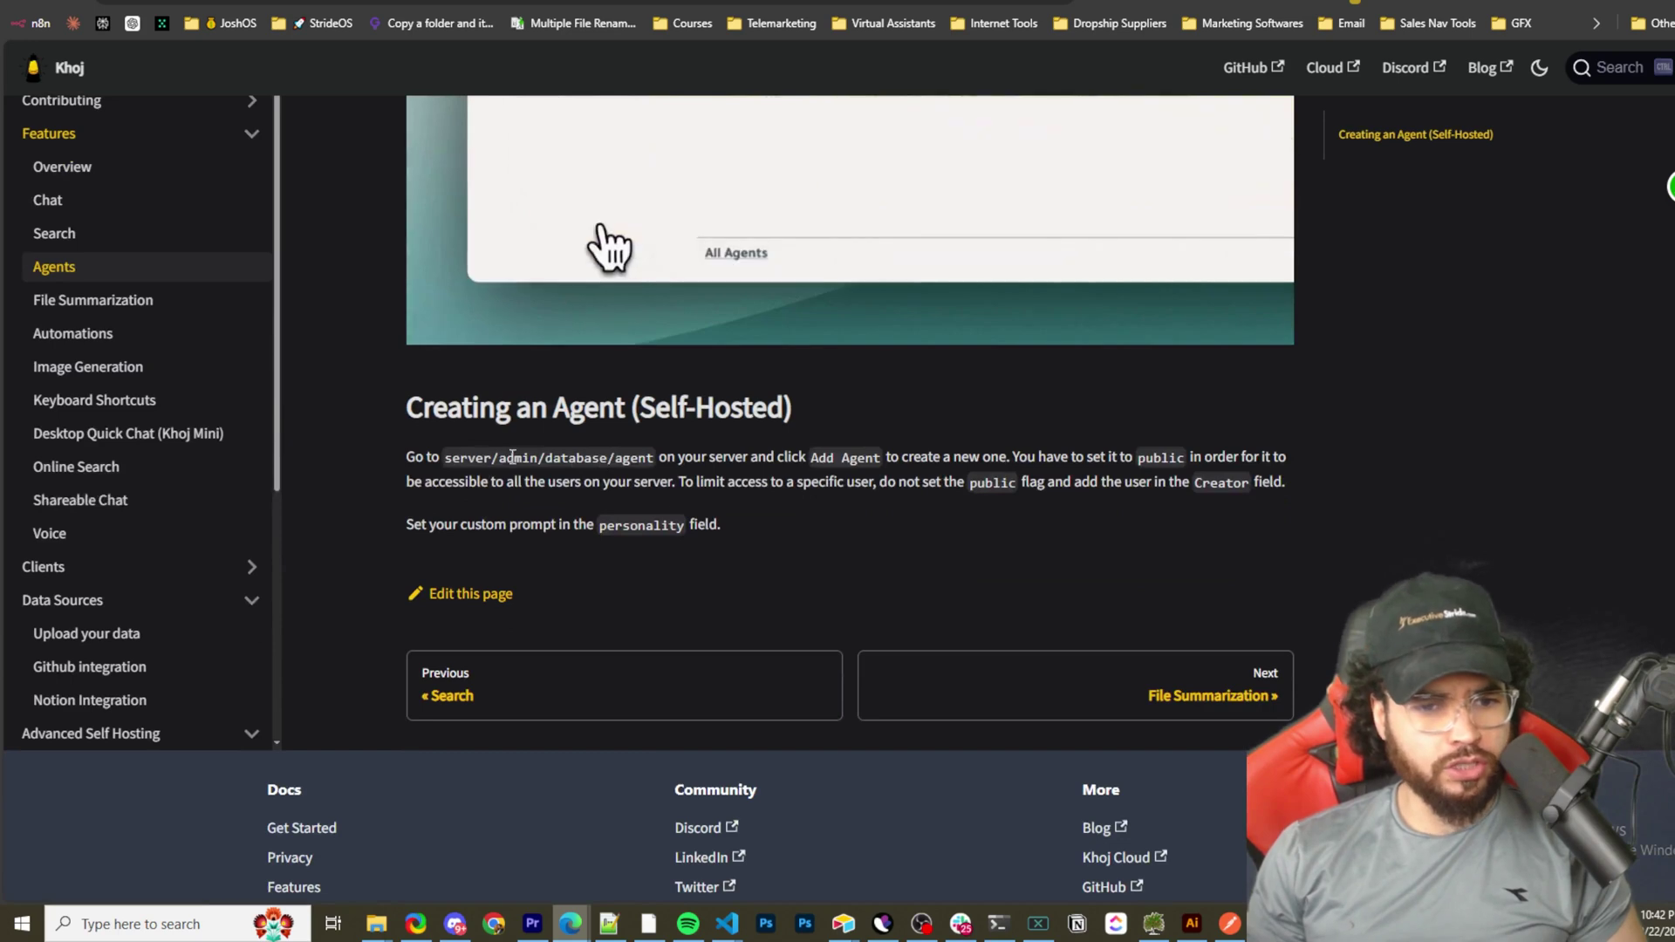
left_click_drag(515, 457, 816, 488)
left_click(815, 505)
scroll(814, 505, "up", 10)
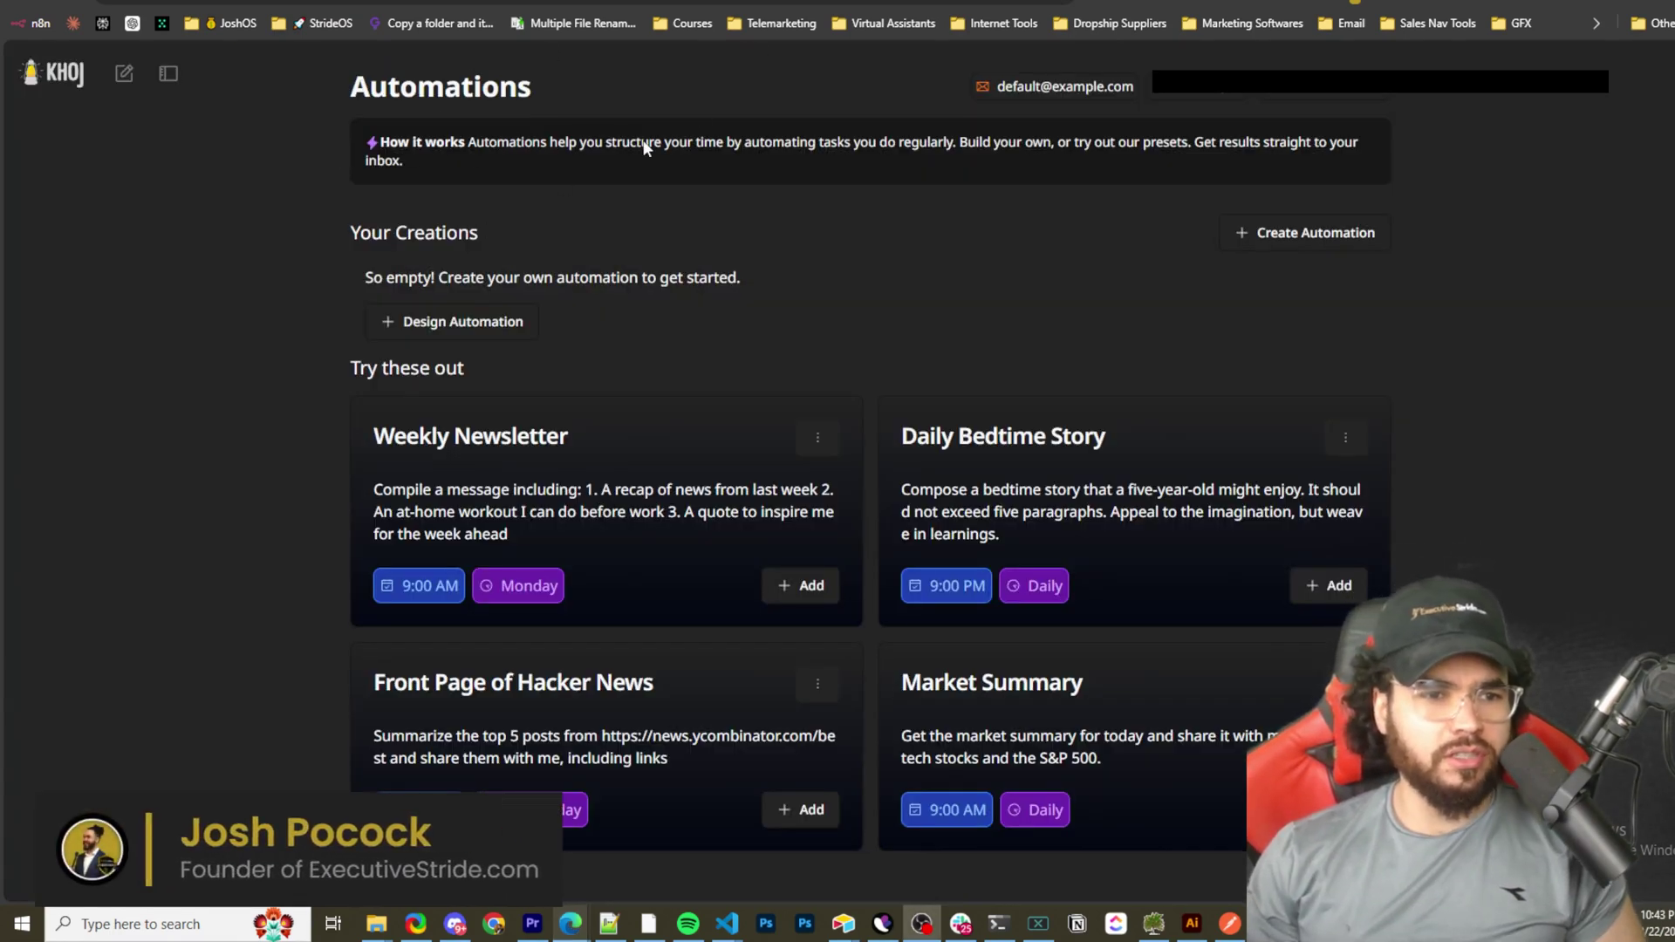
- Read the introduction on Khoj's Automations page, highlighting part of the how-it-works text
left_click_drag(410, 142, 548, 144)
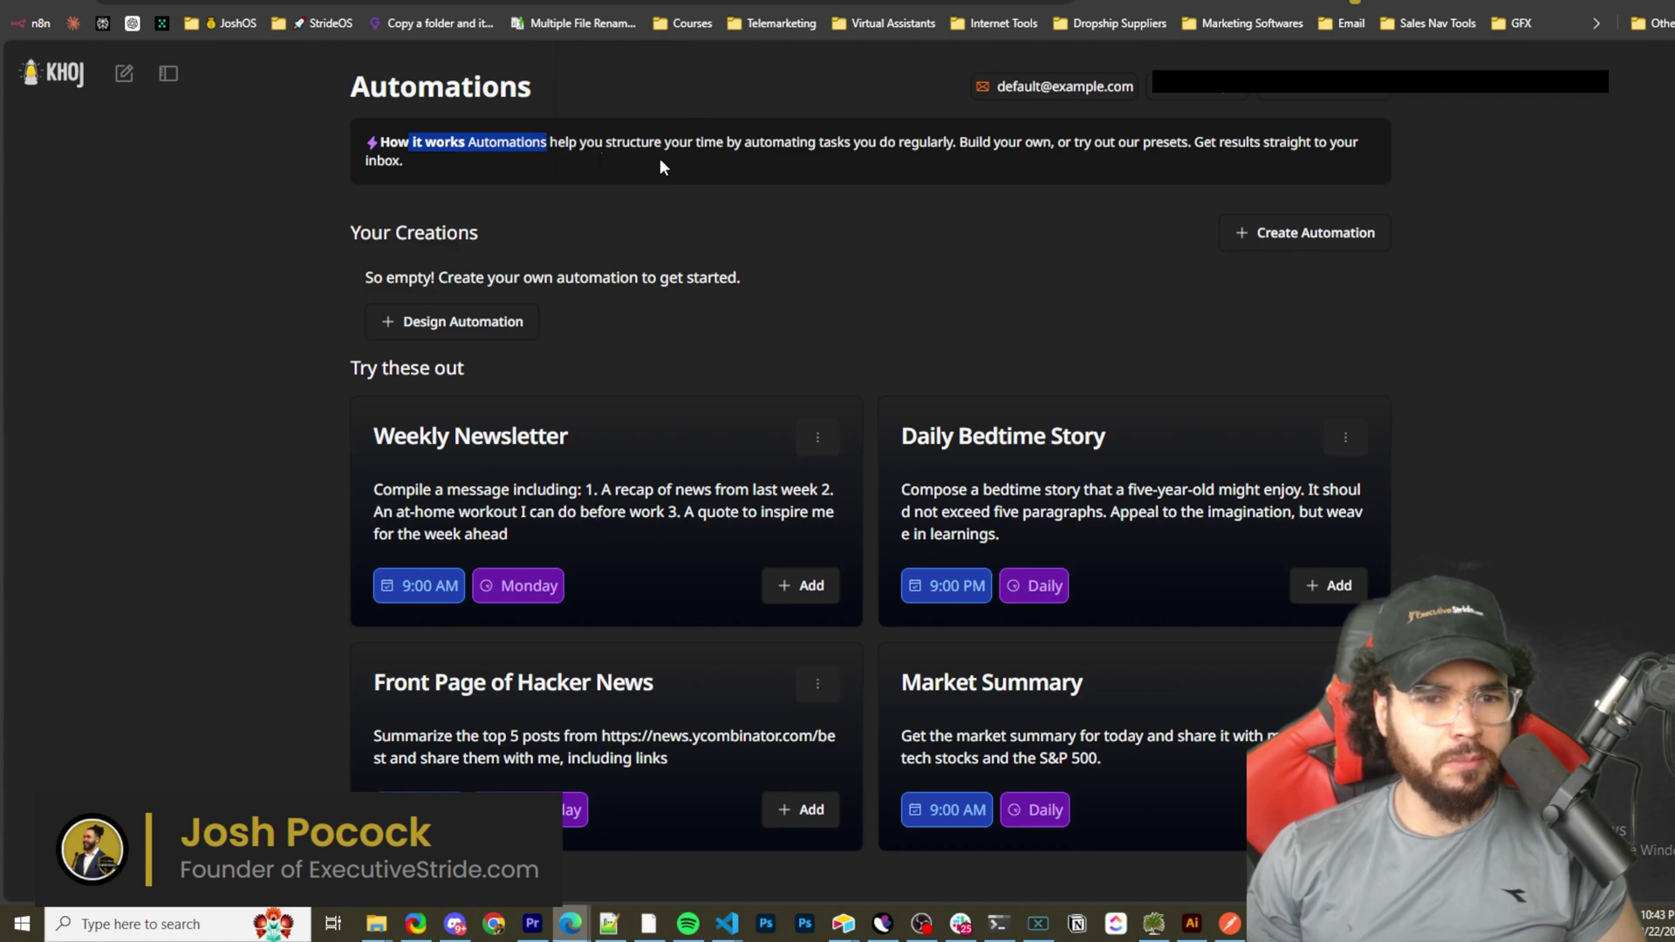
left_click(793, 181)
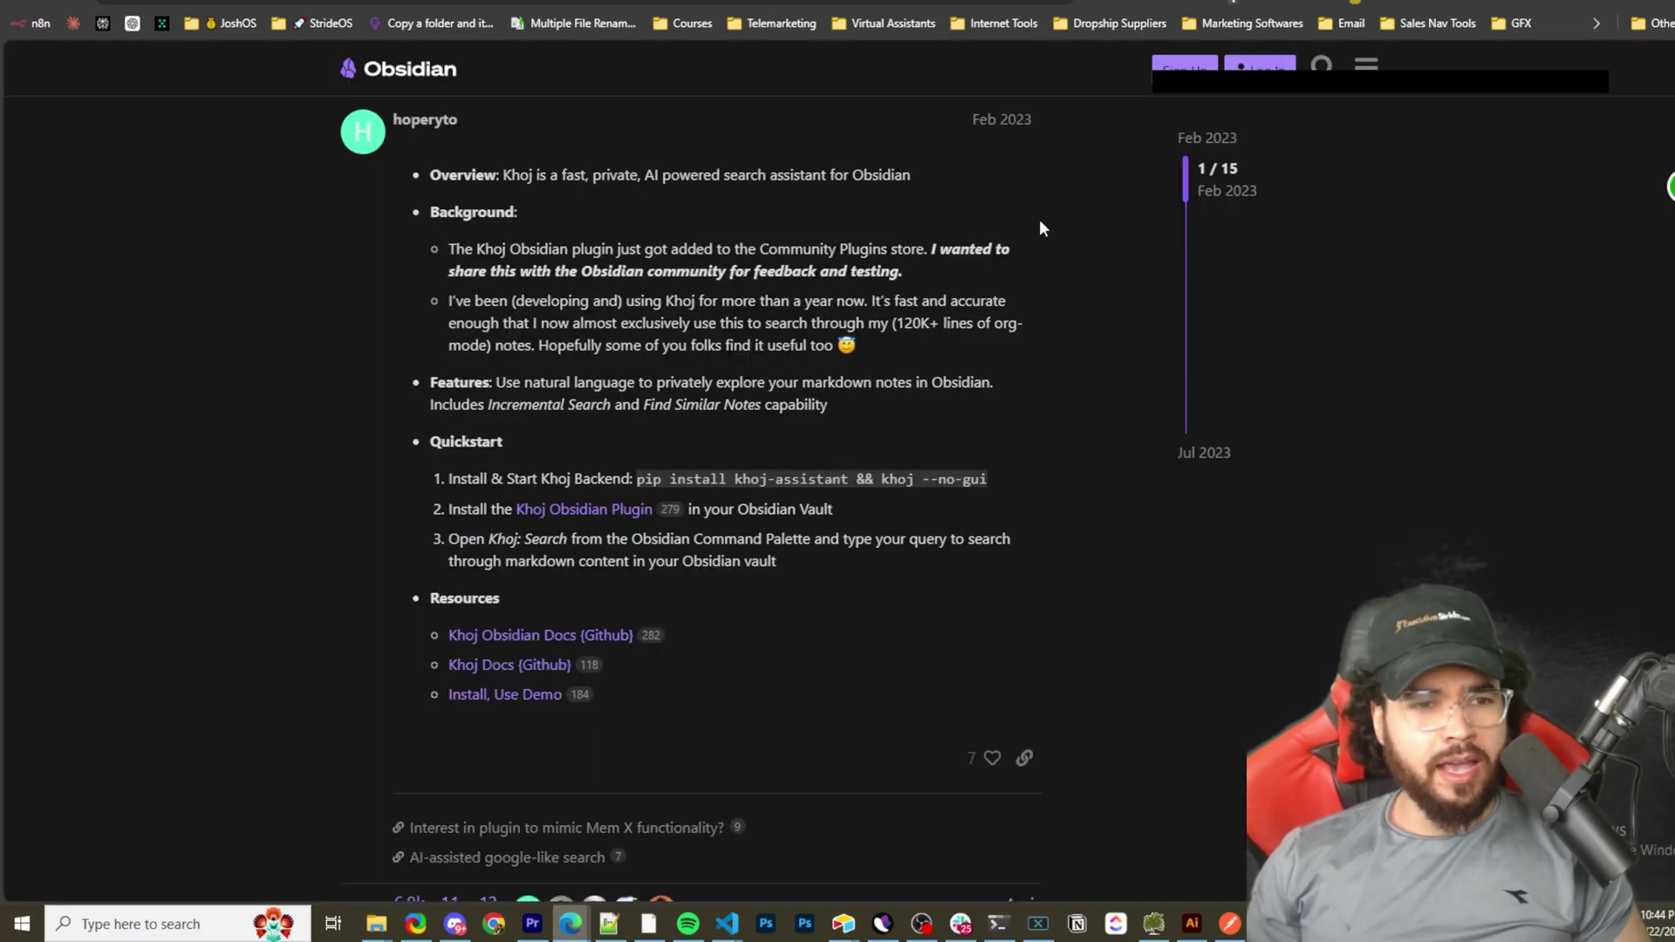
- Read the Obsidian forum post about the Khoj plugin, highlighting its overview, background and quickstart installation instructions
scroll(1038, 218, "up", 1)
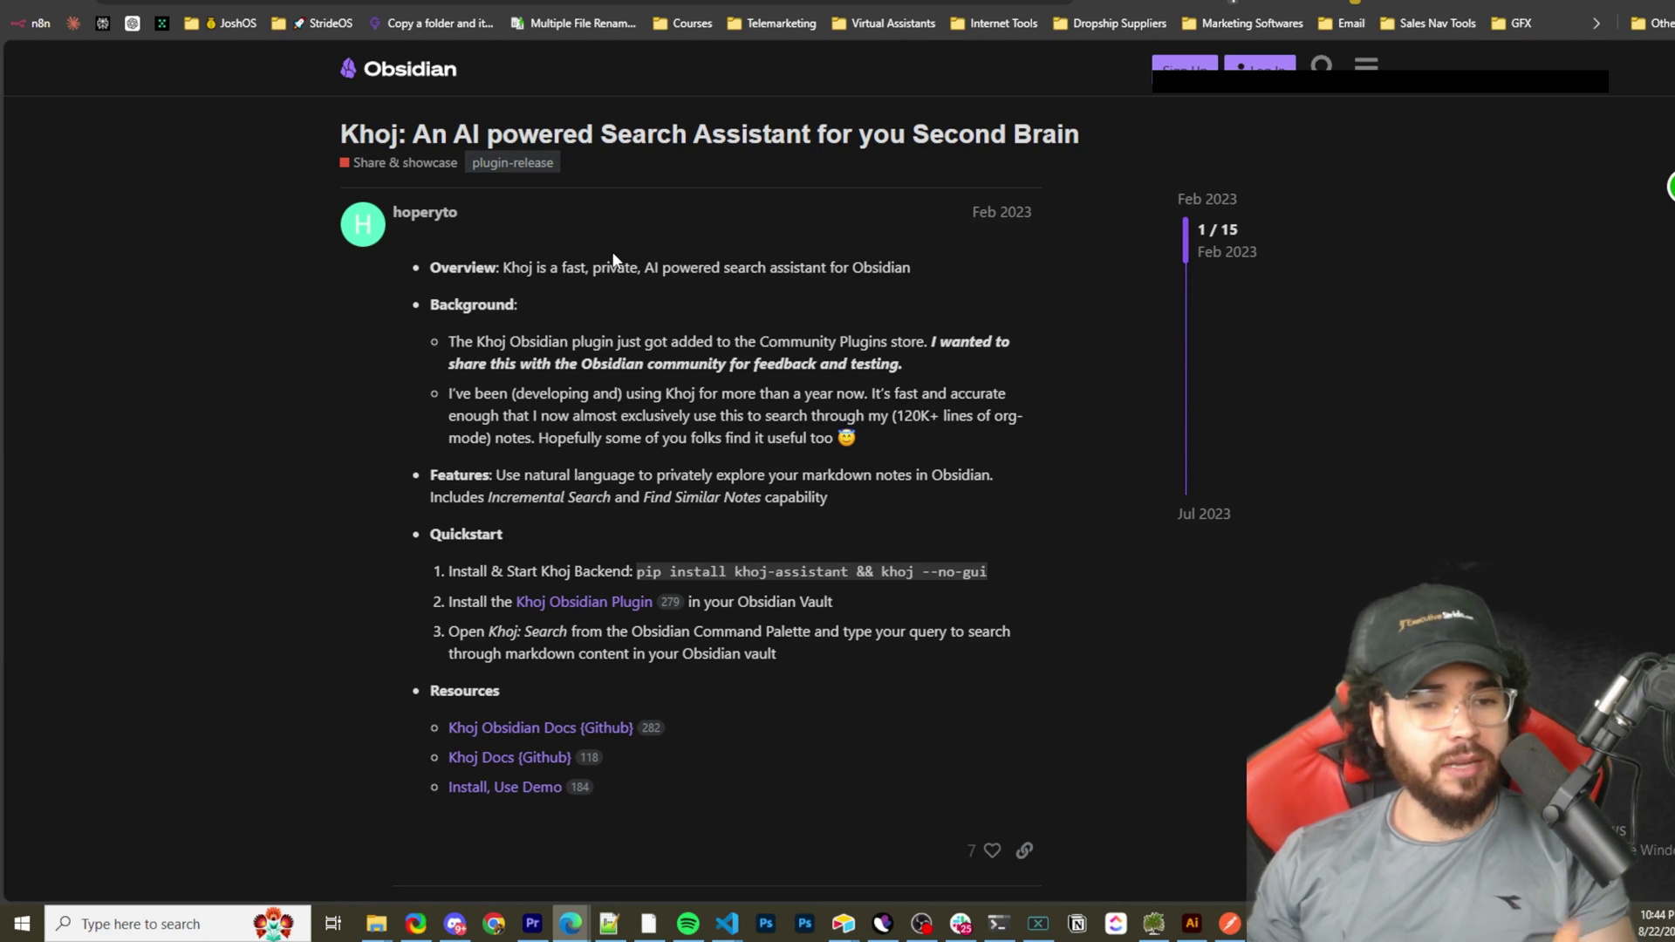
left_click_drag(913, 269, 771, 276)
left_click_drag(430, 304, 558, 319)
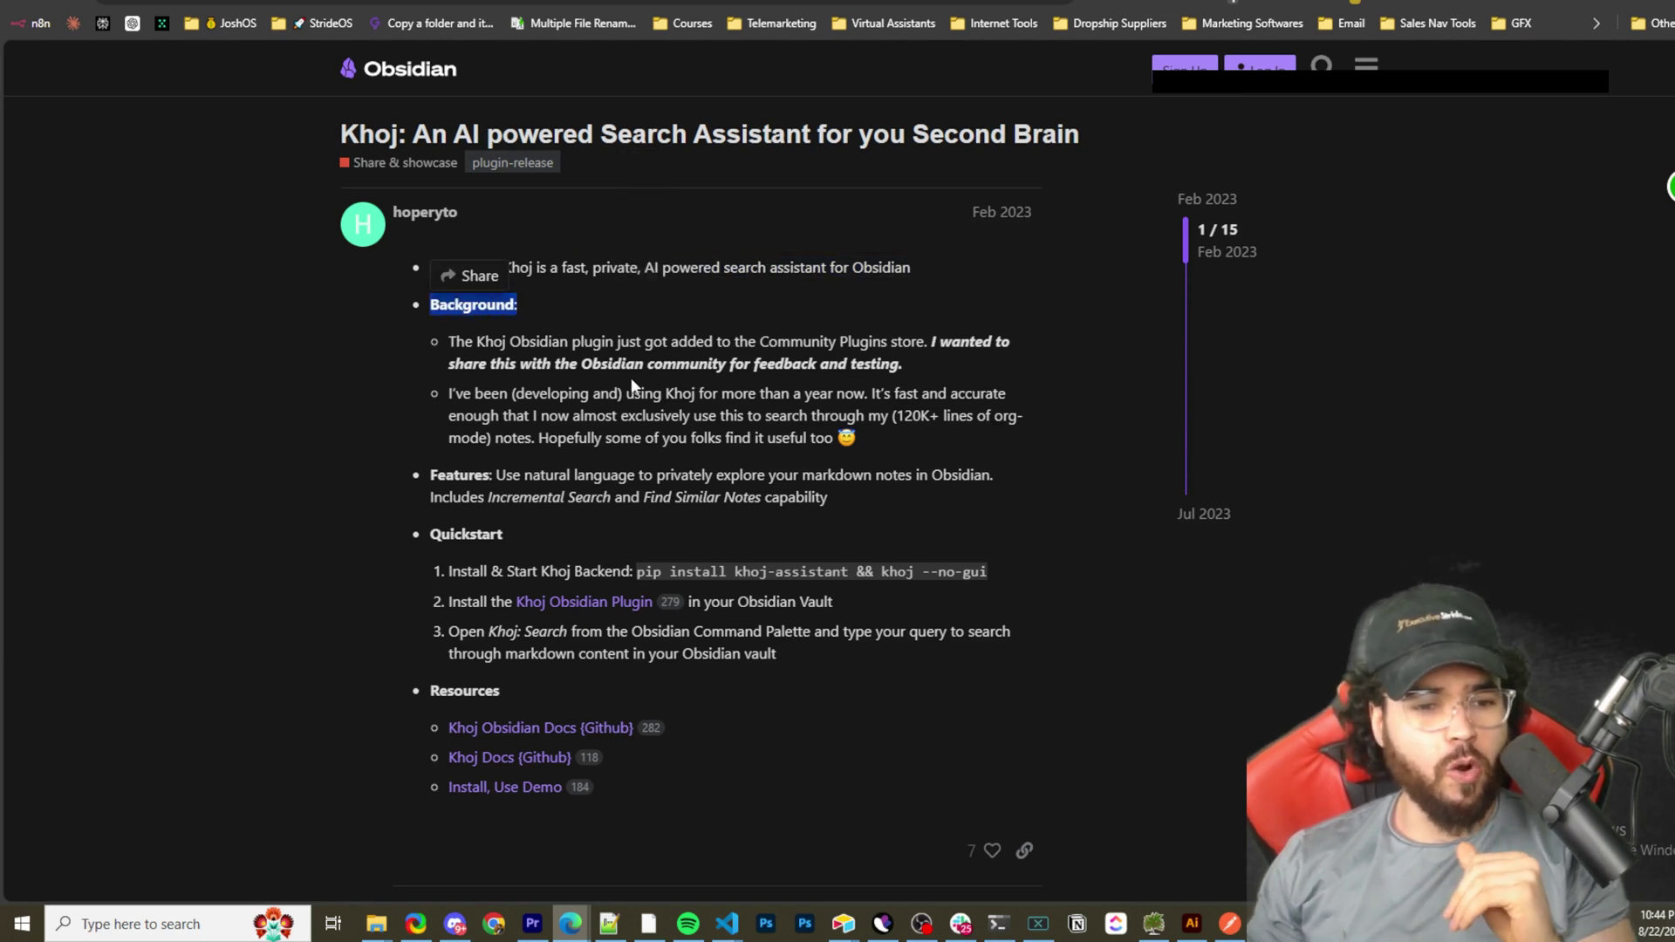
left_click_drag(448, 571, 642, 571)
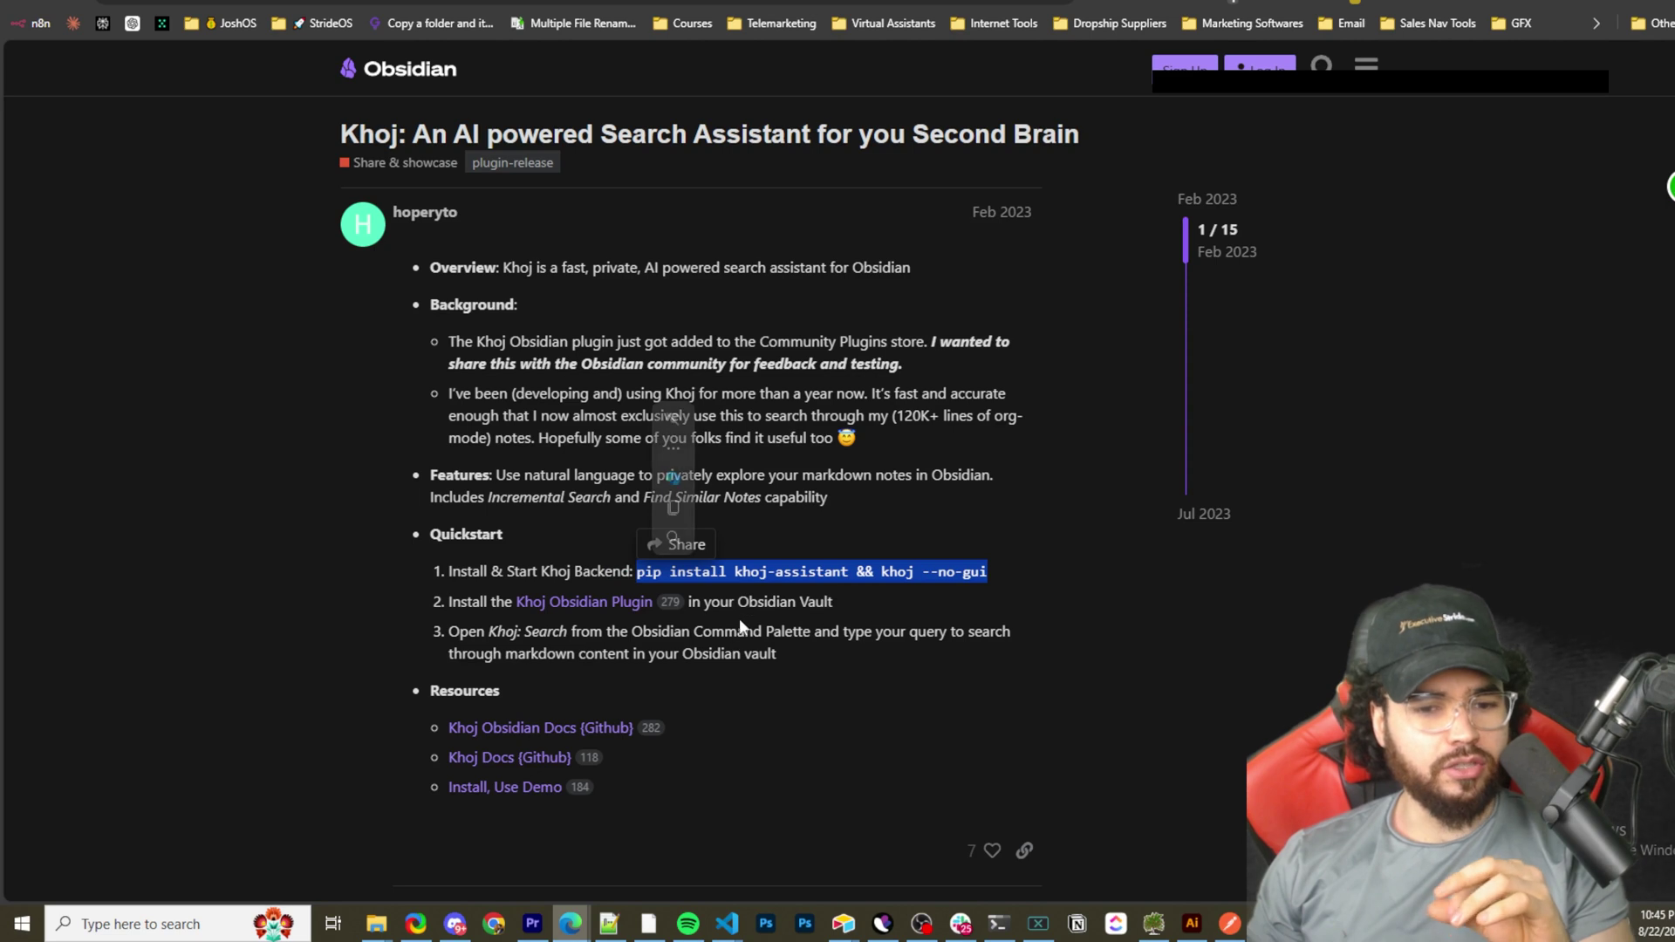
left_click_drag(513, 632, 790, 634)
left_click(879, 665)
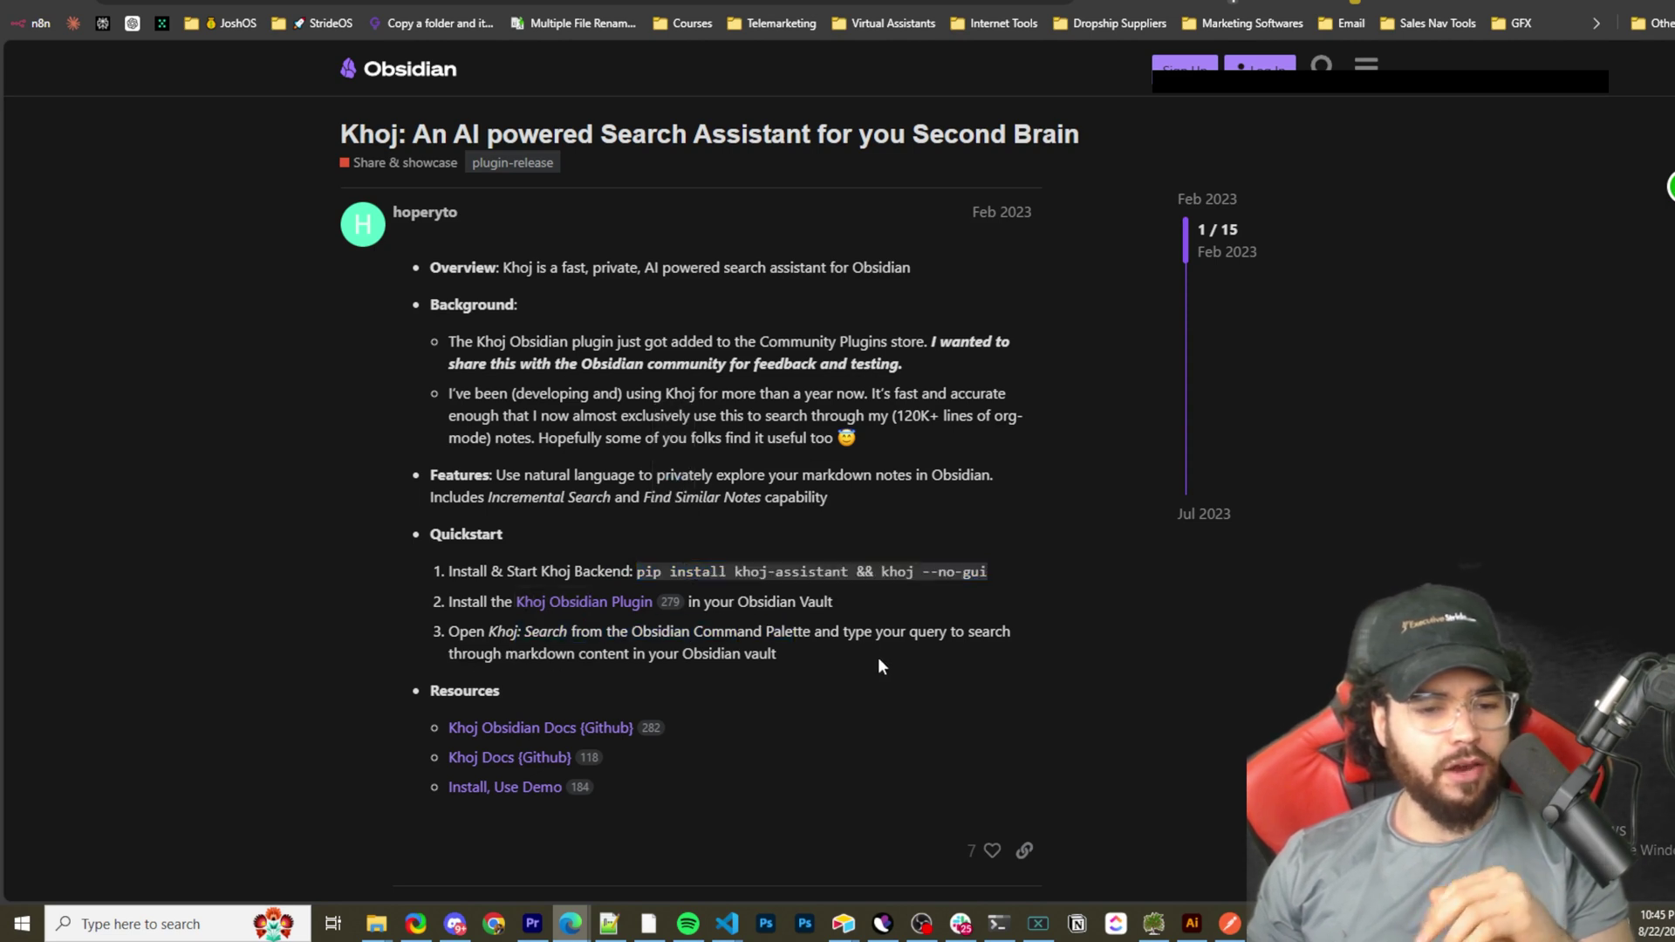